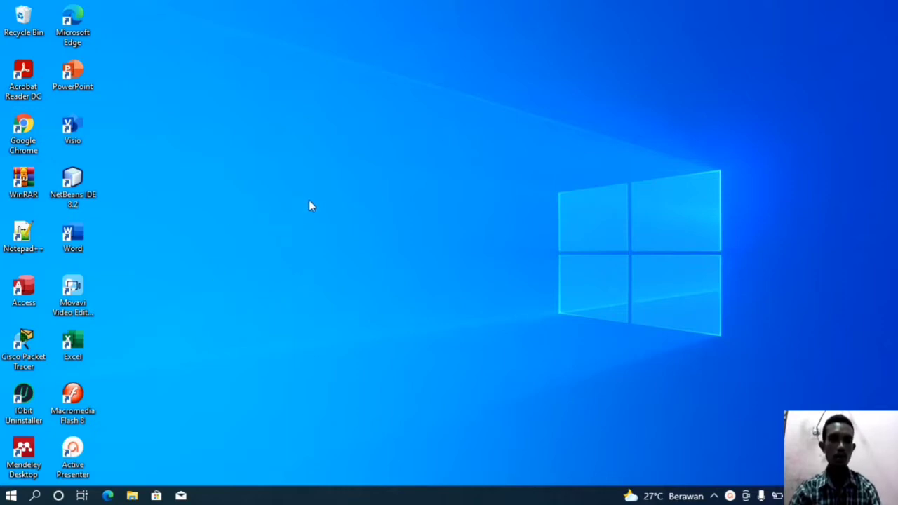
# Step: Open Cisco Packet Tracer and place four PCs in a roughly square layout, shifting the upper two slightly outward from the switch area
pyautogui.doubleClick(25, 351)
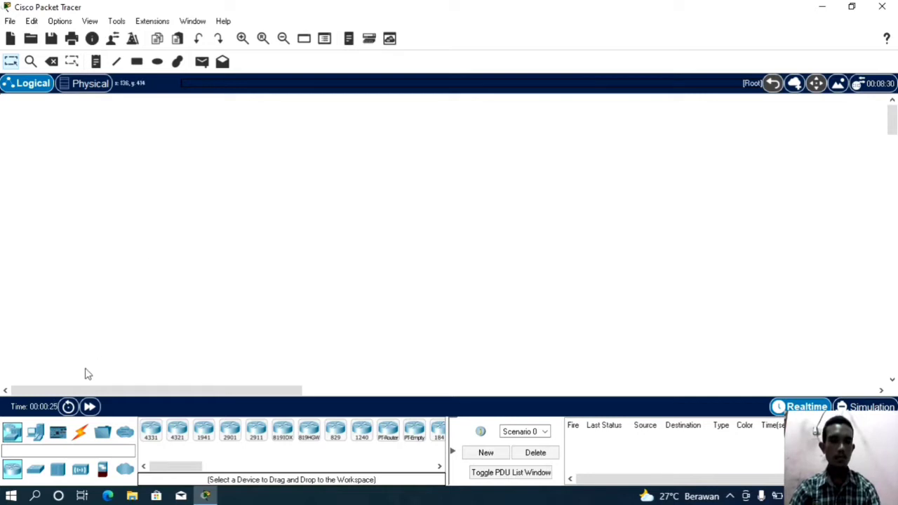
pyautogui.click(35, 432)
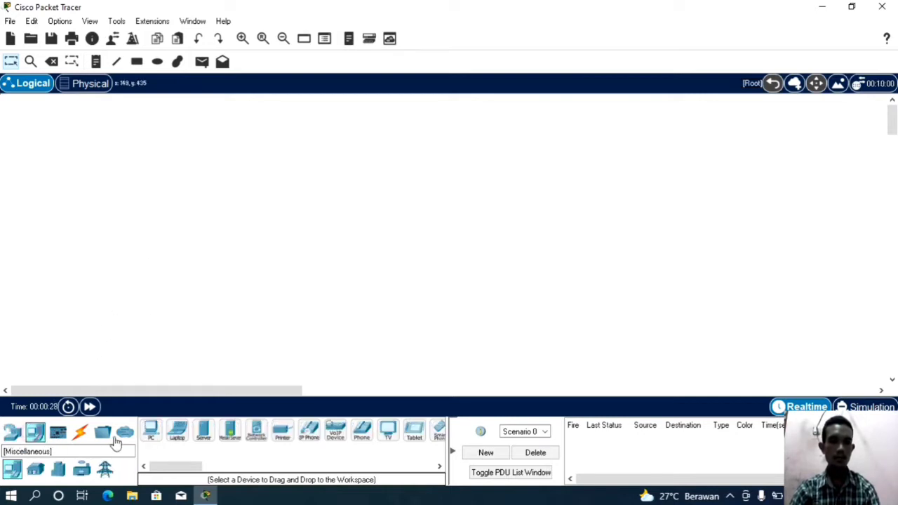
pyautogui.click(152, 429)
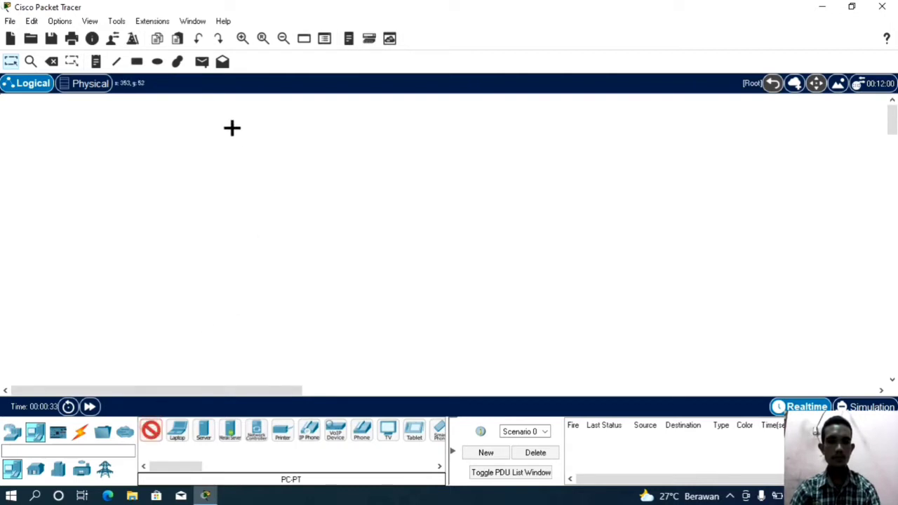
pyautogui.click(238, 171)
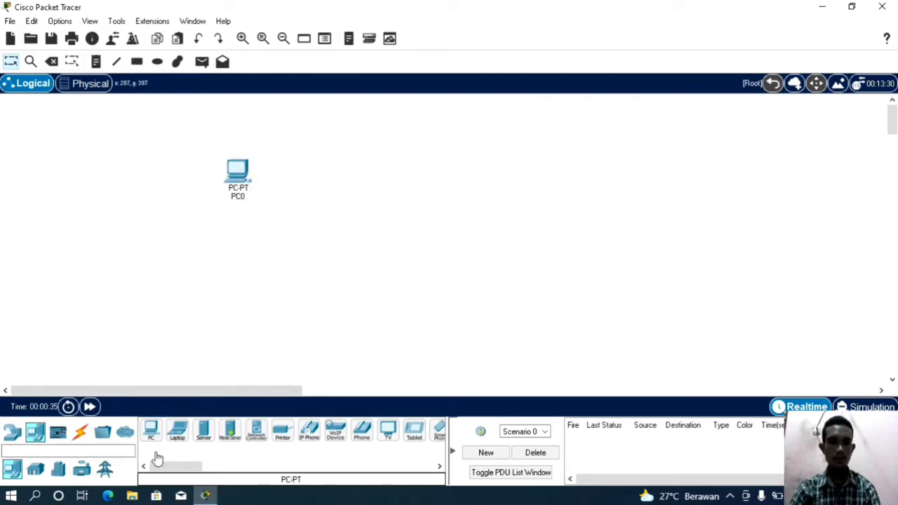
pyautogui.click(152, 429)
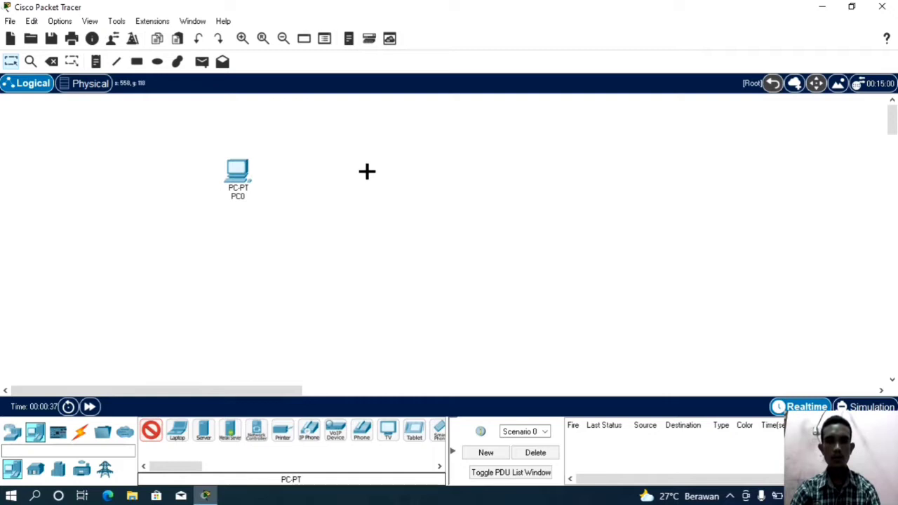
pyautogui.click(367, 171)
pyautogui.click(152, 429)
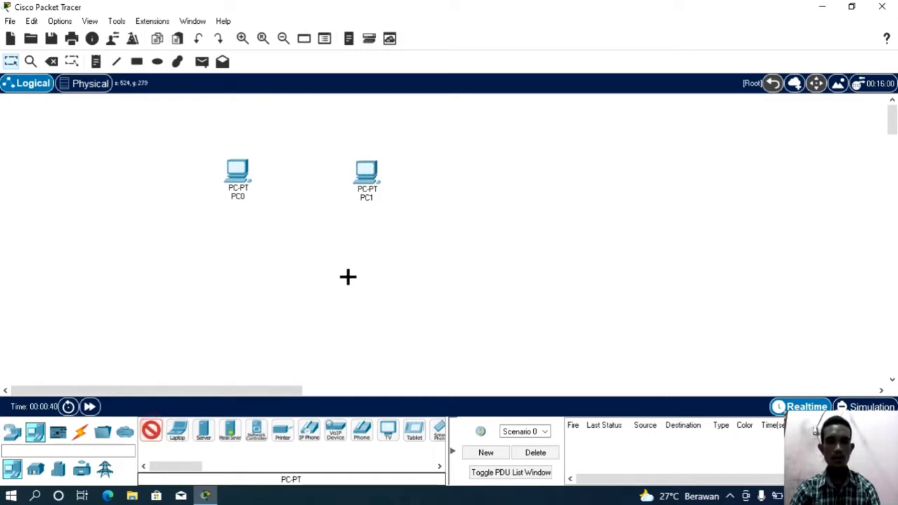
pyautogui.click(359, 301)
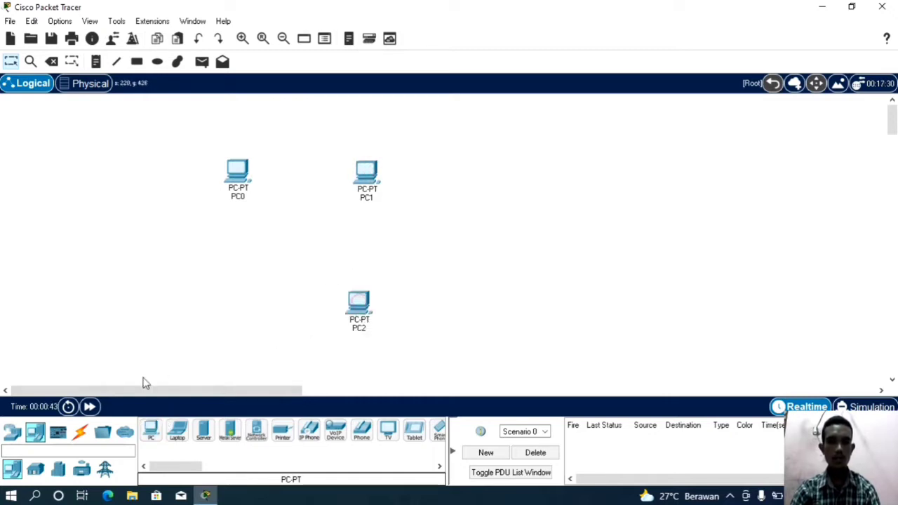
pyautogui.click(152, 429)
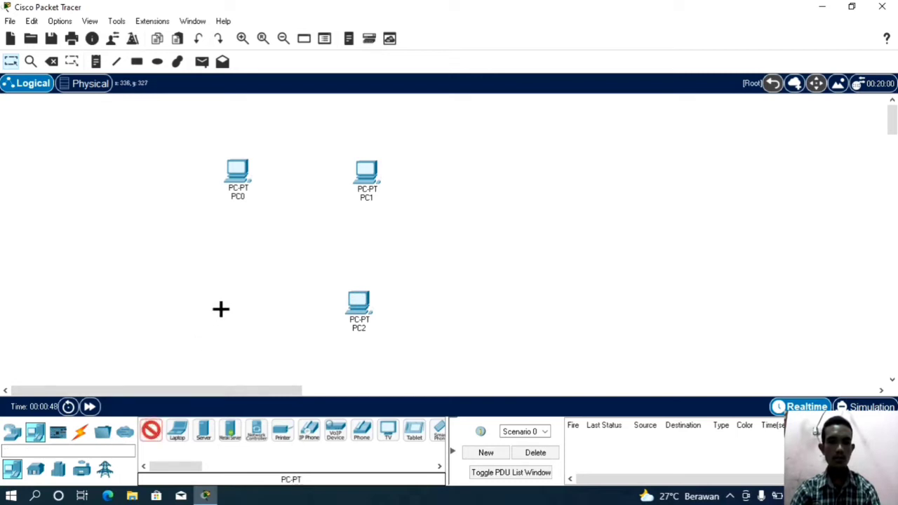
pyautogui.click(219, 309)
pyautogui.moveTo(237, 175); pyautogui.dragTo(220, 171)
pyautogui.moveTo(370, 177); pyautogui.dragTo(347, 168)
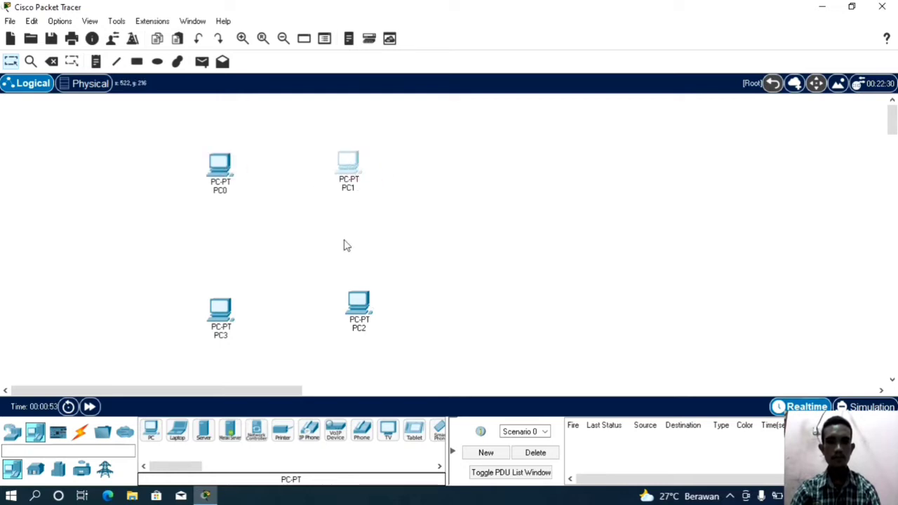
# Step: Add a PT-Switch in the middle of the four PCs
pyautogui.click(14, 439)
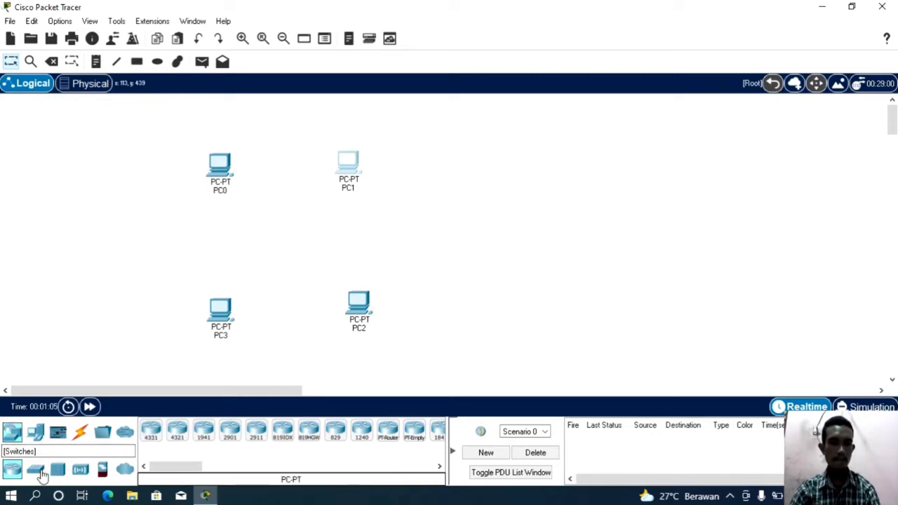
pyautogui.click(37, 470)
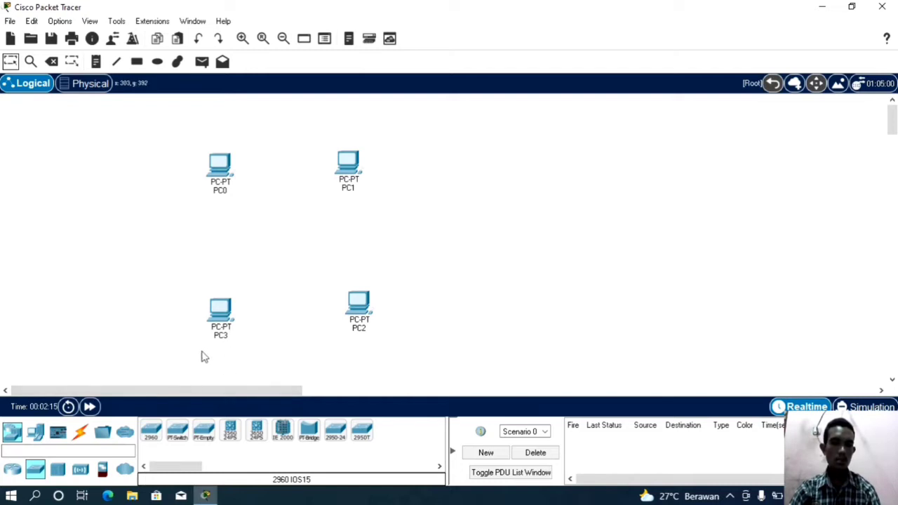
pyautogui.click(178, 432)
pyautogui.click(278, 240)
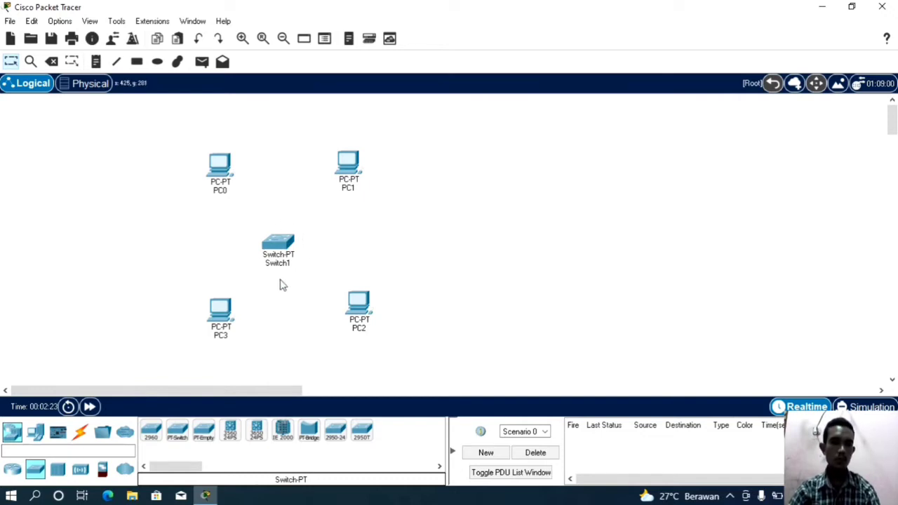
# Step: Connect PC0's FastEthernet0 to the switch's FastEthernet0/1 with a Copper Straight-Through cable
pyautogui.click(82, 434)
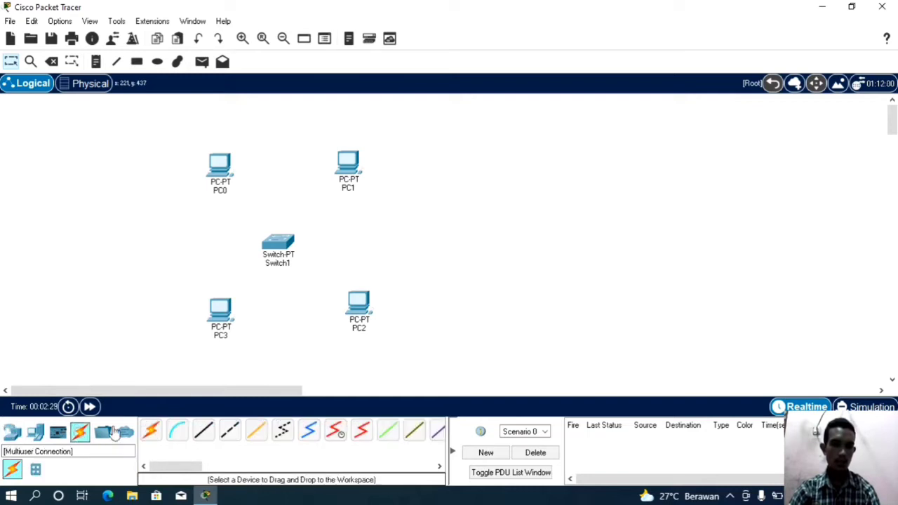
pyautogui.click(204, 430)
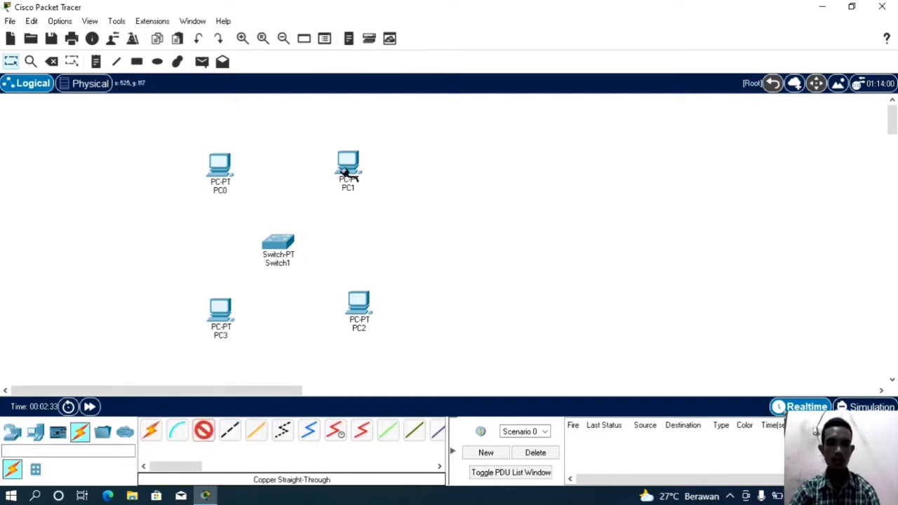
pyautogui.click(219, 170)
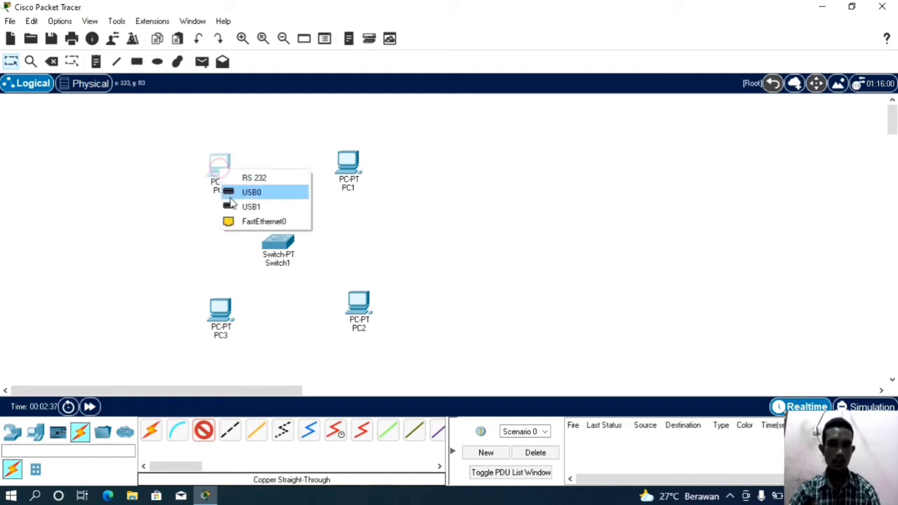
pyautogui.click(258, 223)
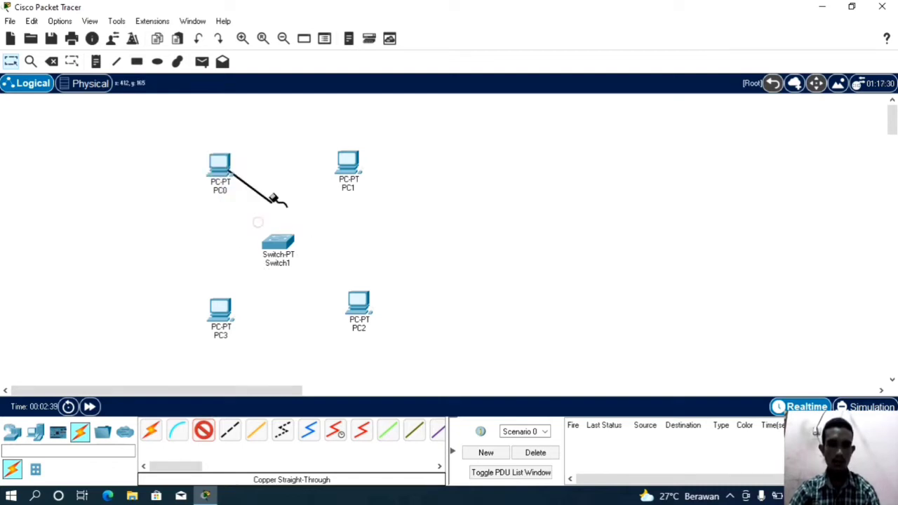
pyautogui.click(279, 247)
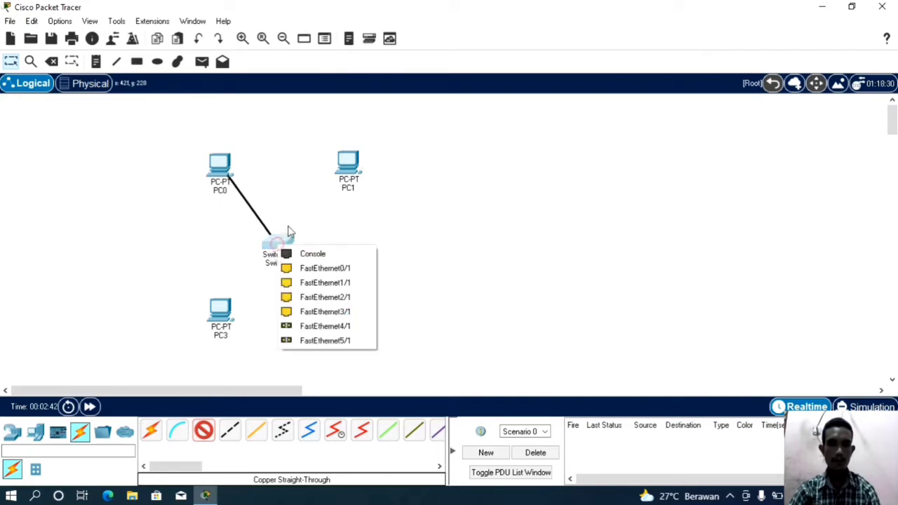
pyautogui.click(324, 270)
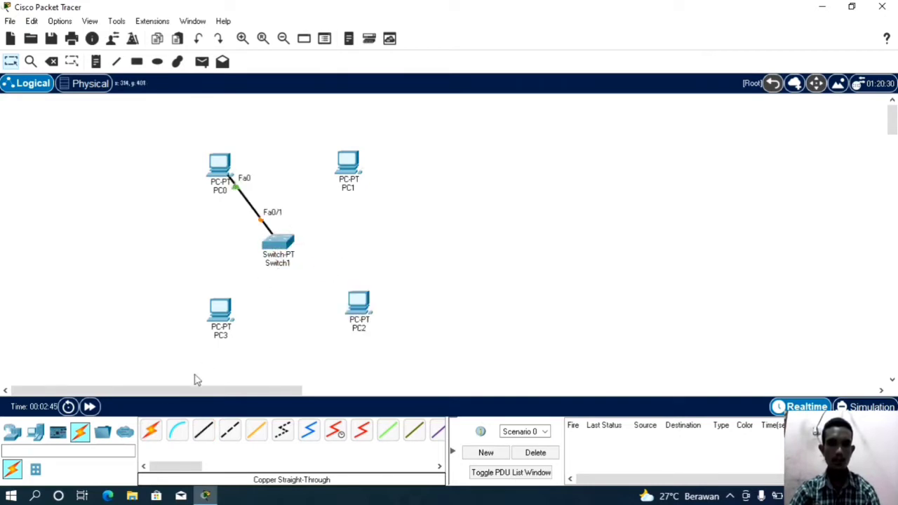
# Step: Connect PC1's FastEthernet0 to the switch's FastEthernet1/1 with a Copper Straight-Through cable
pyautogui.click(204, 430)
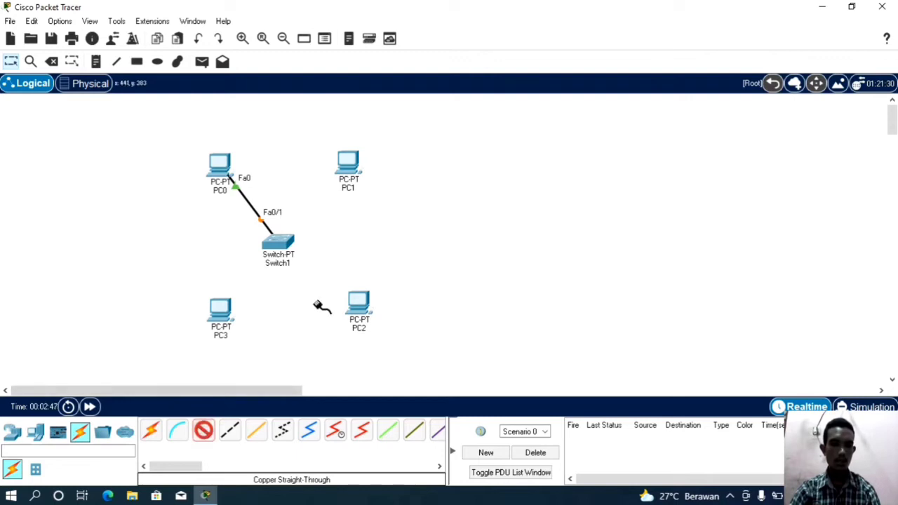
pyautogui.click(354, 167)
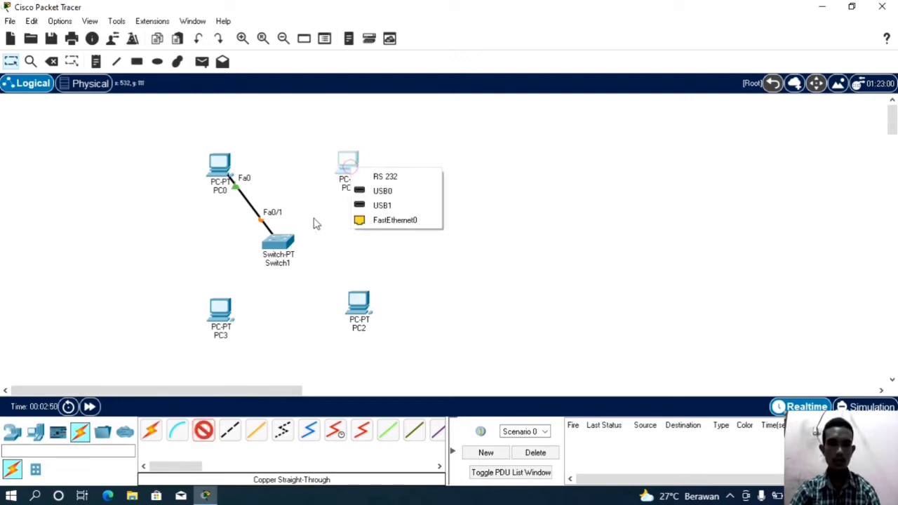
pyautogui.click(372, 221)
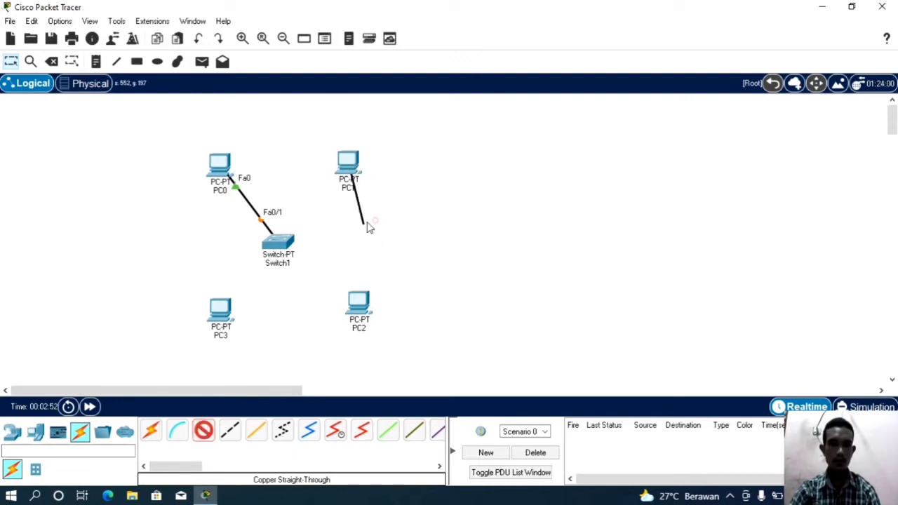
pyautogui.click(284, 244)
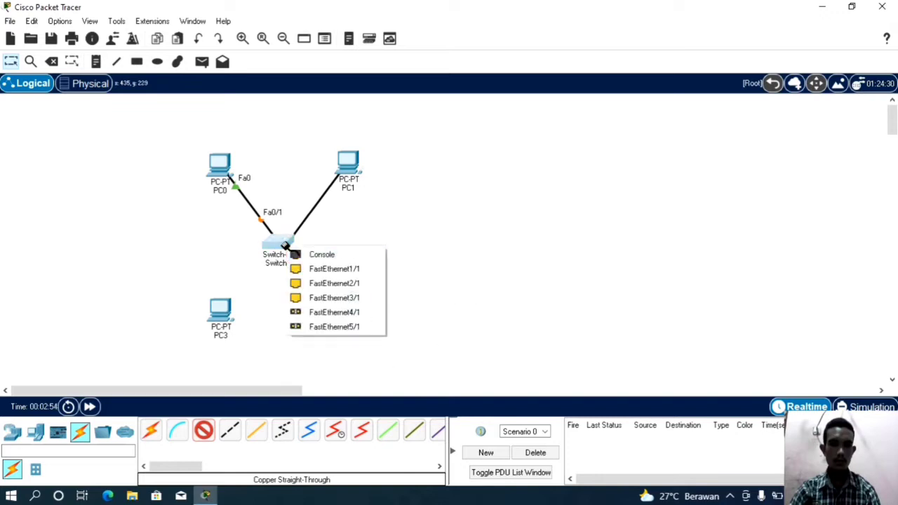
pyautogui.click(334, 271)
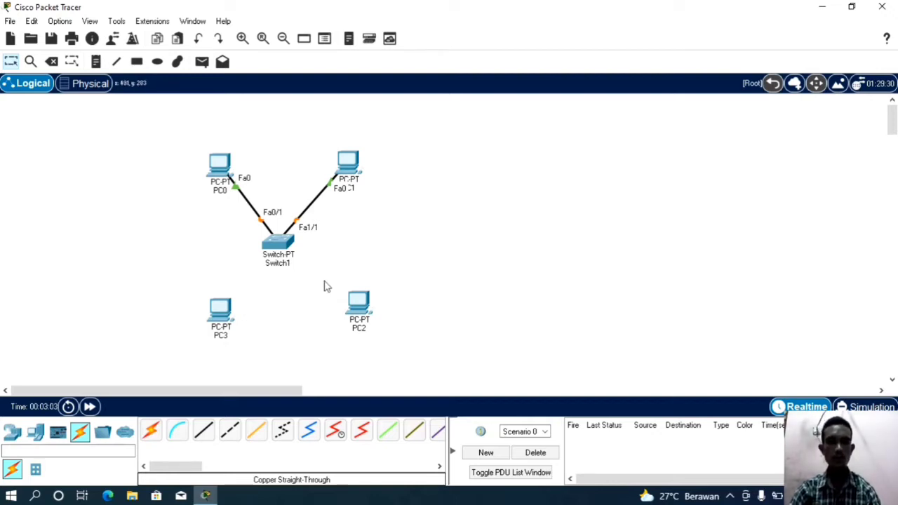
# Step: Connect PC2's FastEthernet0 to the switch's FastEthernet2/1 with a Copper Straight-Through cable
pyautogui.click(208, 425)
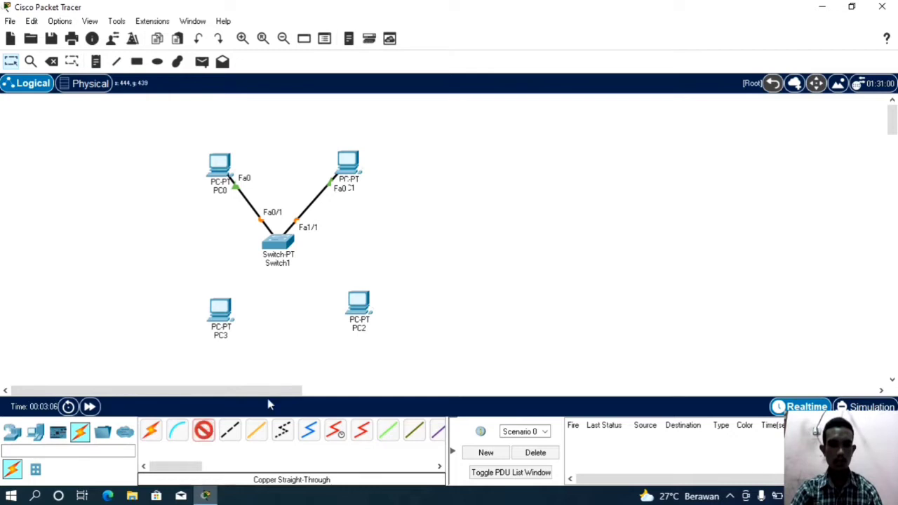
pyautogui.click(361, 307)
pyautogui.click(401, 359)
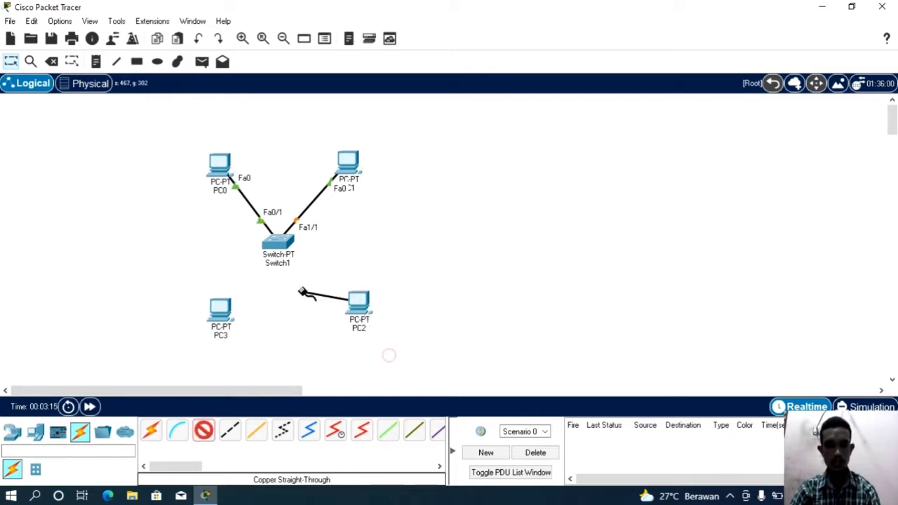
pyautogui.click(277, 247)
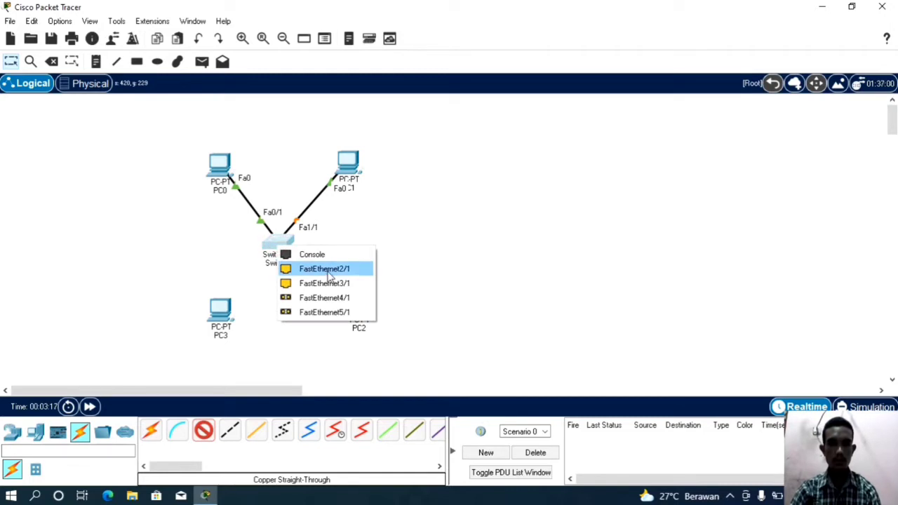
pyautogui.click(329, 272)
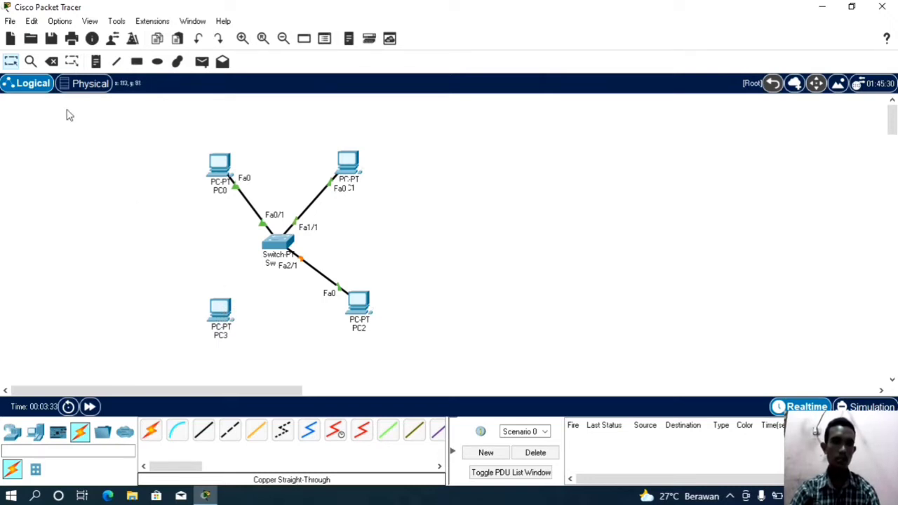
# Step: Add a text note reading "PENYERANG" and place it directly below PC3 as its label
pyautogui.click(97, 61)
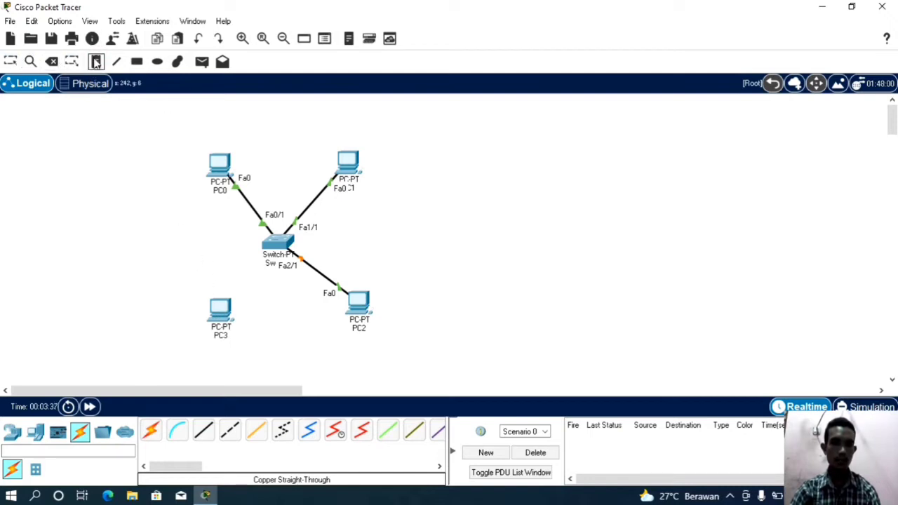
pyautogui.click(237, 342)
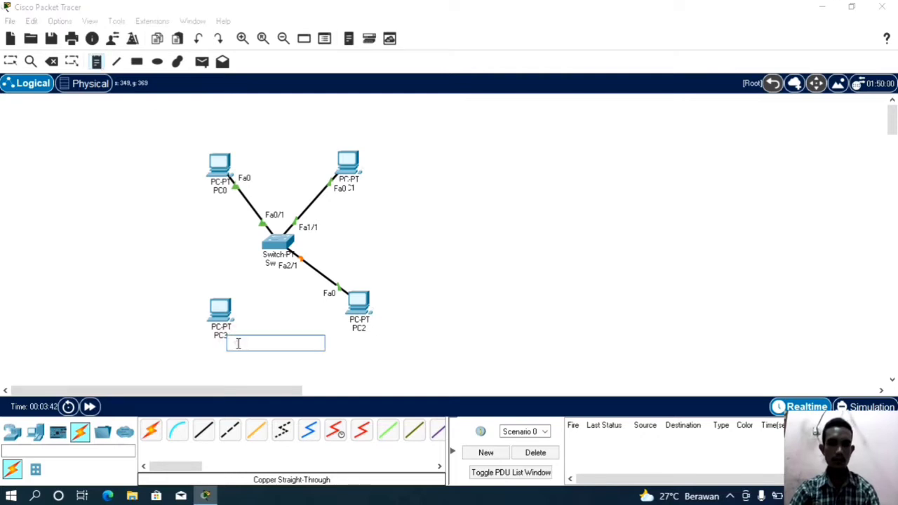
pyautogui.write('PC')
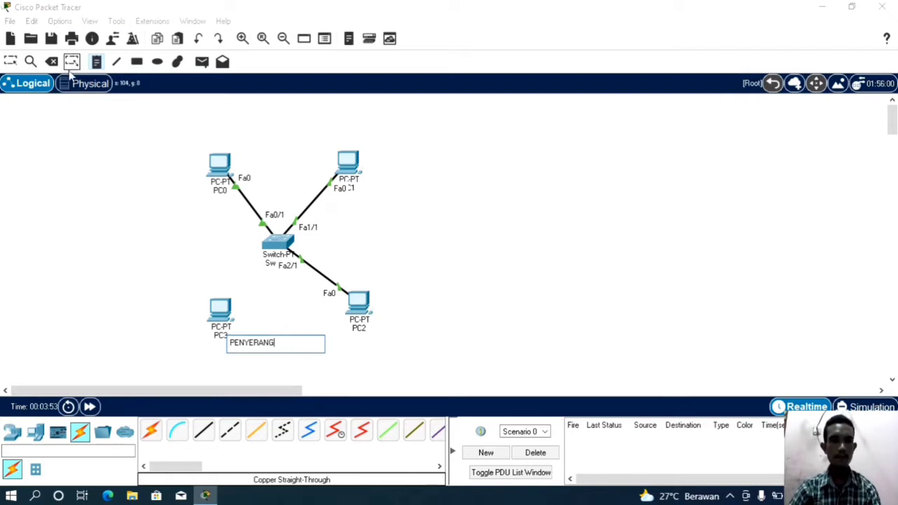
pyautogui.click(10, 61)
pyautogui.moveTo(251, 349); pyautogui.dragTo(217, 352)
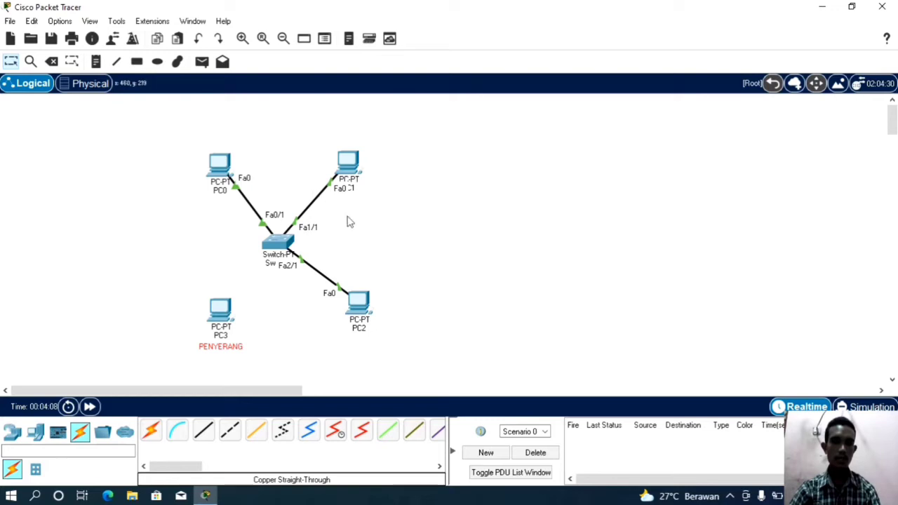
# Step: Assign PC0 the static IPv4 address 192.168.0.1 with subnet mask 255.255.255.0
pyautogui.click(216, 165)
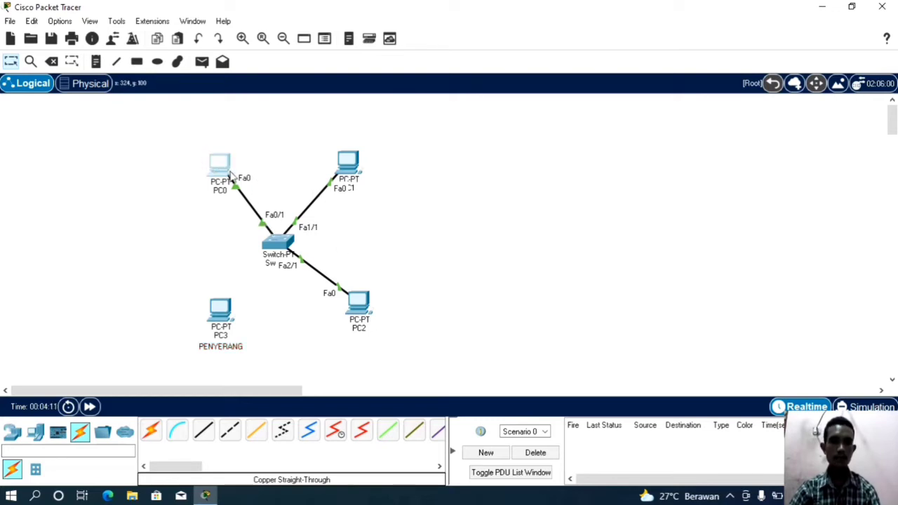
pyautogui.click(224, 168)
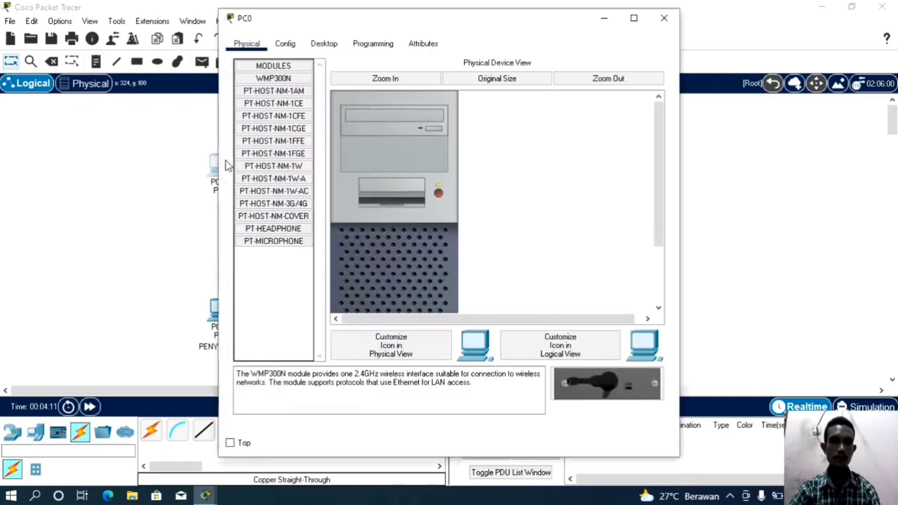
pyautogui.click(323, 46)
pyautogui.click(256, 90)
pyautogui.click(420, 134)
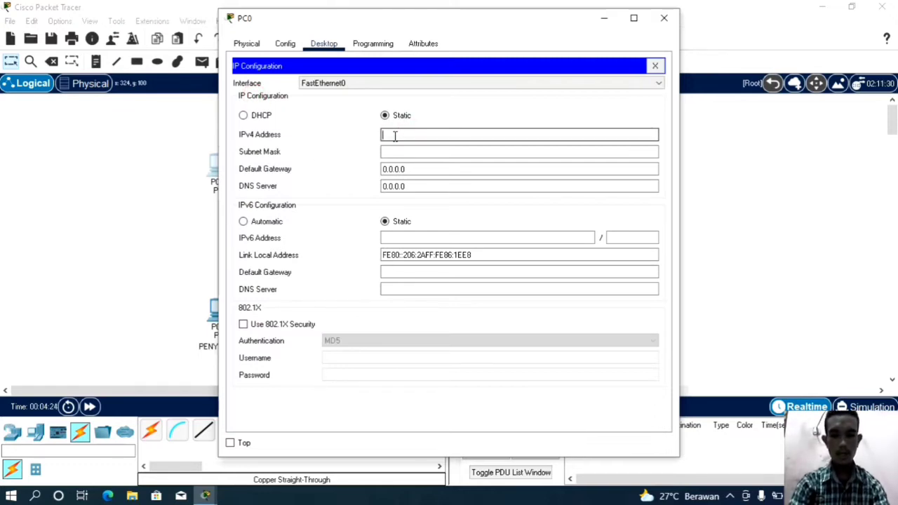
pyautogui.write('192.168.0.1')
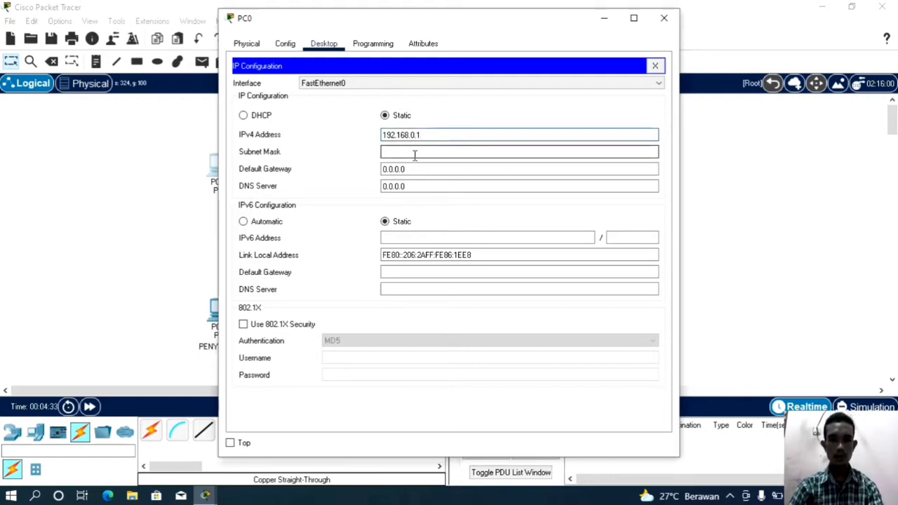
pyautogui.click(415, 154)
pyautogui.click(439, 170)
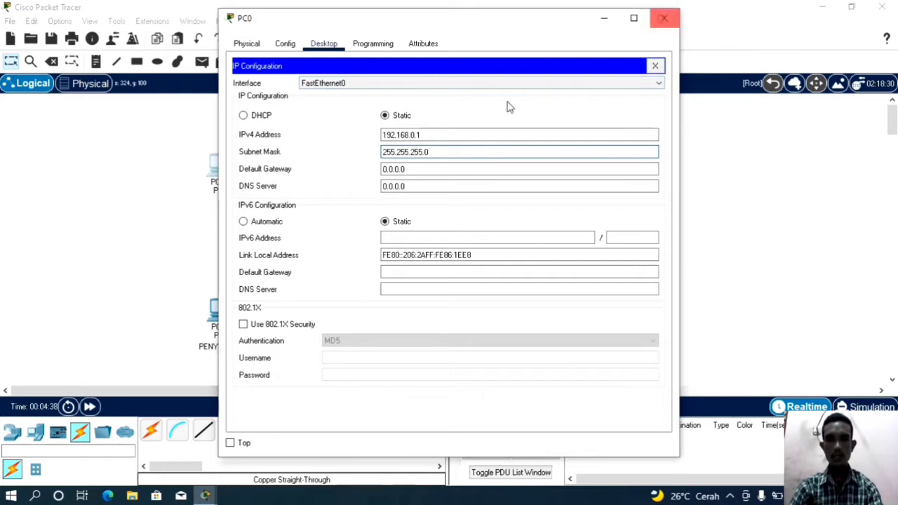
pyautogui.click(664, 17)
# Step: Assign PC1 the static IPv4 address 192.168.0.2 with subnet mask 255.255.255.0
pyautogui.click(349, 163)
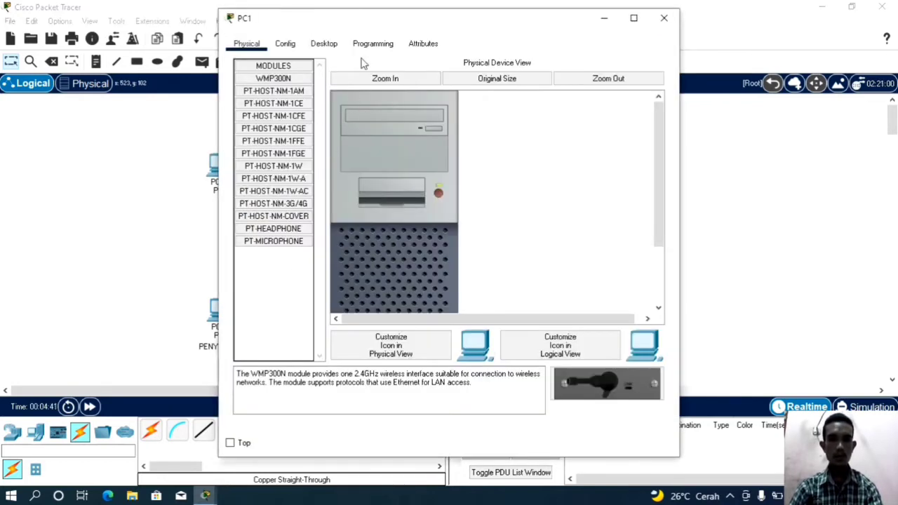
pyautogui.click(323, 43)
pyautogui.click(277, 113)
pyautogui.click(384, 134)
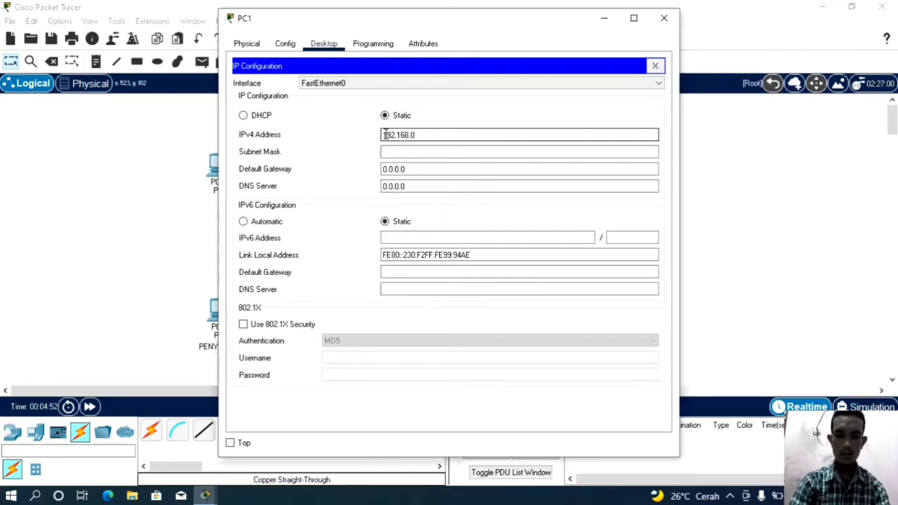
pyautogui.click(415, 152)
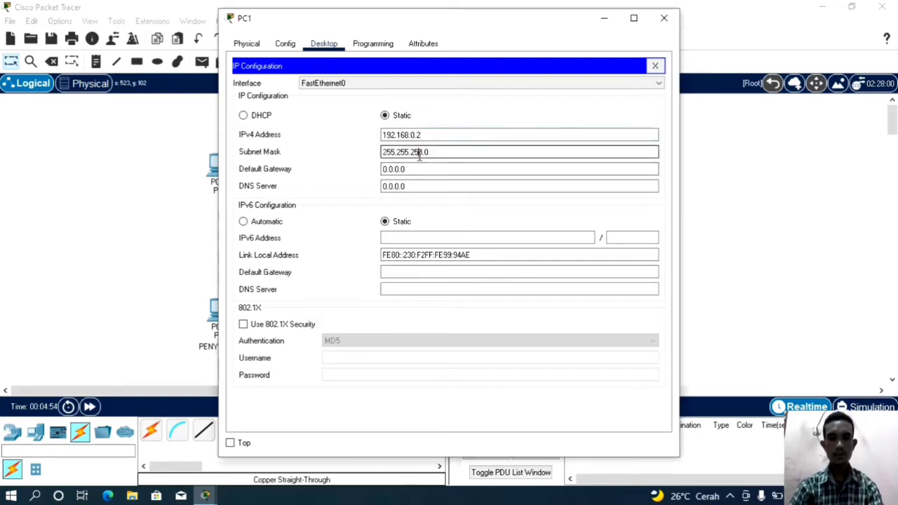
pyautogui.click(664, 19)
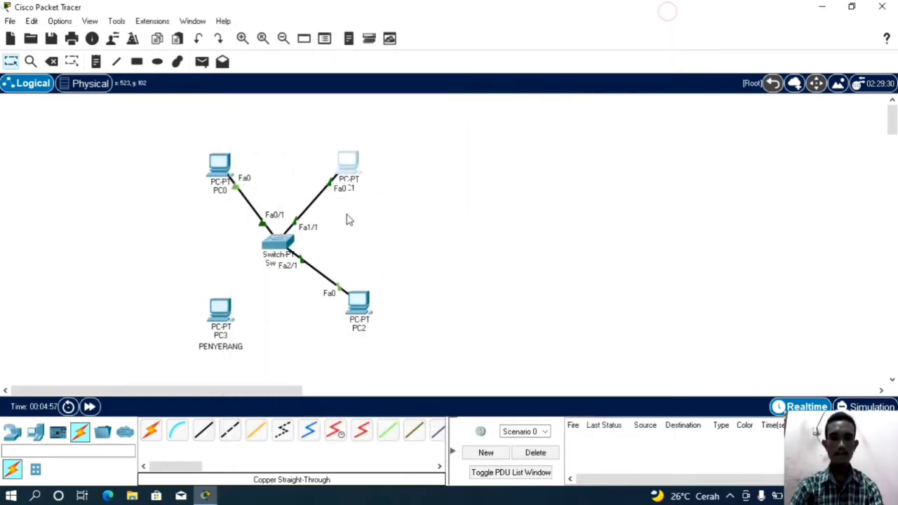
# Step: Assign PC2 the static IPv4 address 192.168.0.3 with subnet mask 255.255.255.0
pyautogui.click(355, 300)
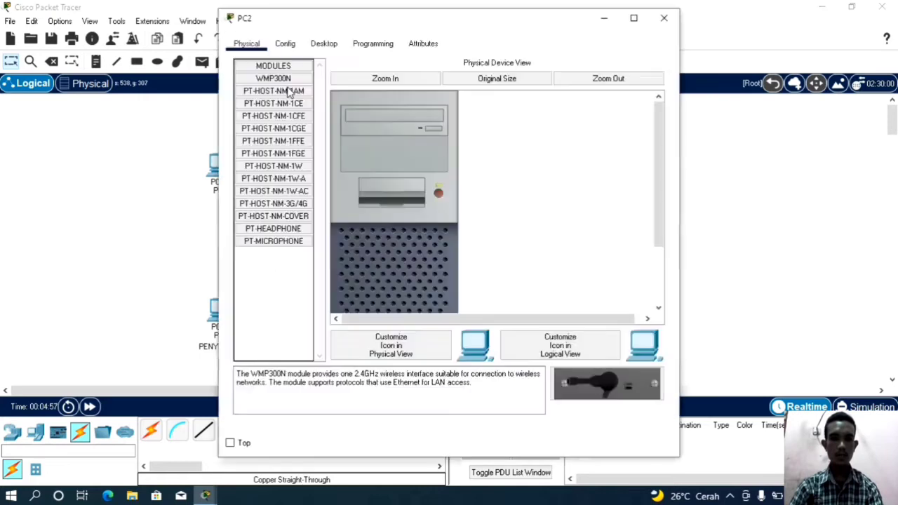
pyautogui.click(320, 45)
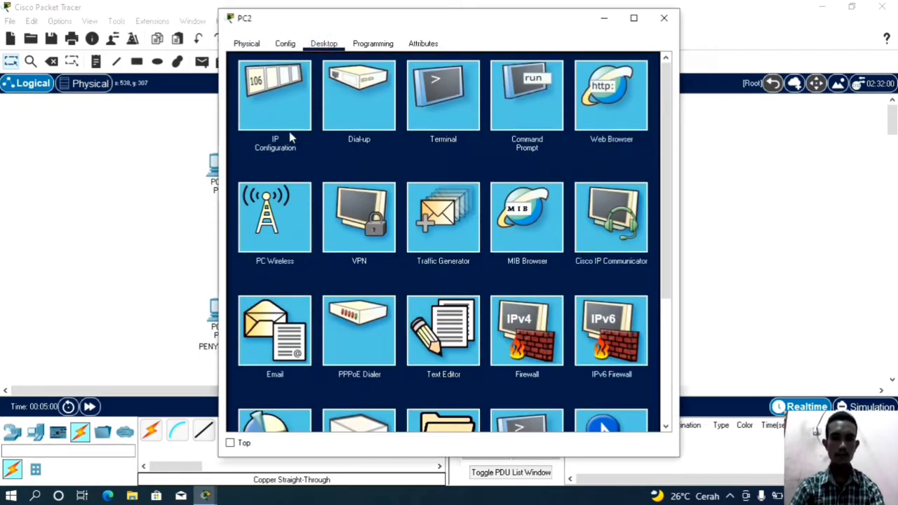
pyautogui.click(284, 109)
pyautogui.click(389, 135)
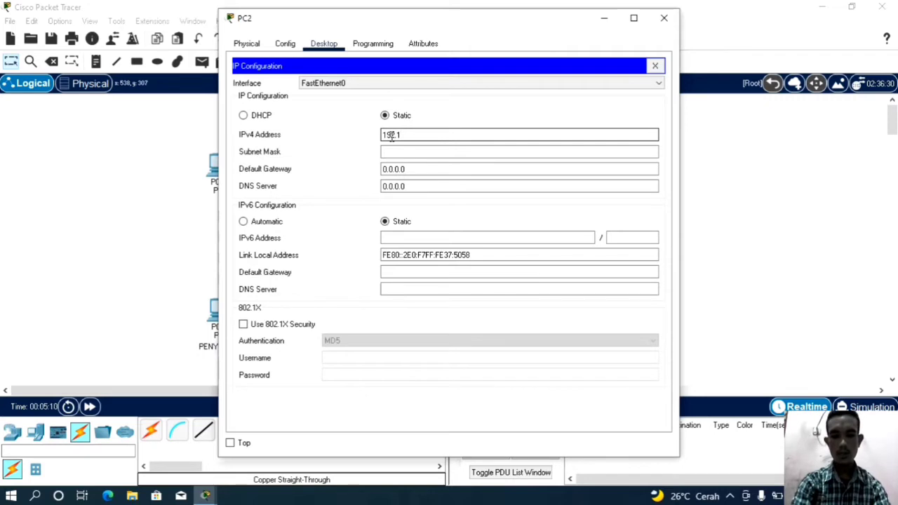
pyautogui.write('.0.3')
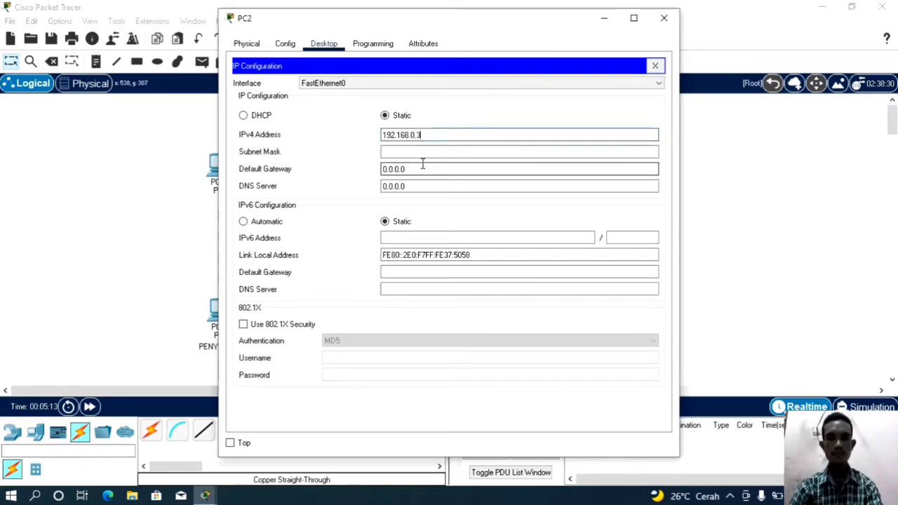
pyautogui.click(422, 154)
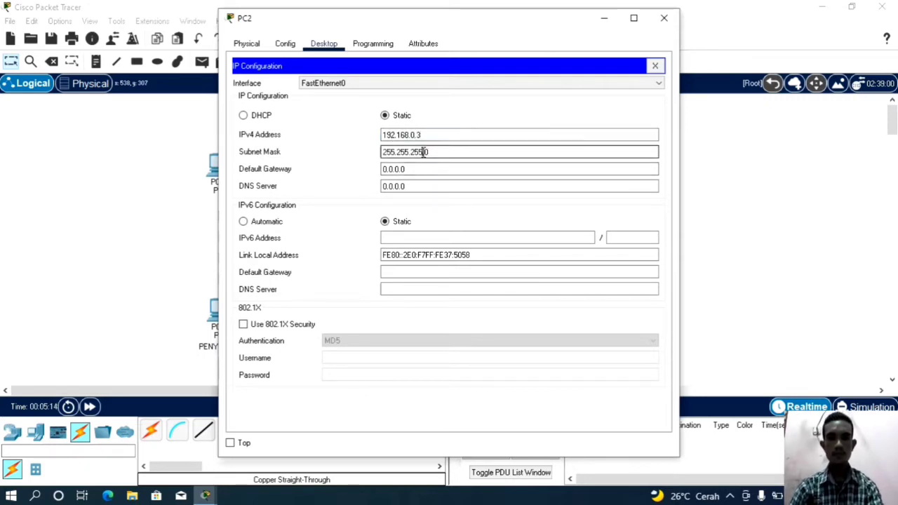
pyautogui.click(664, 21)
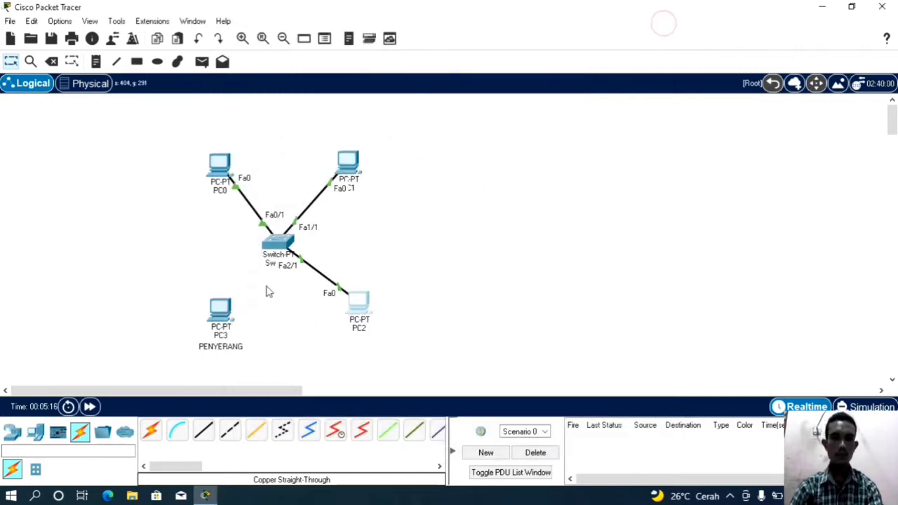
# Step: Assign the attacker PC3 the static IPv4 address 192.168.0.4 with subnet mask 255.255.255.0
pyautogui.click(218, 315)
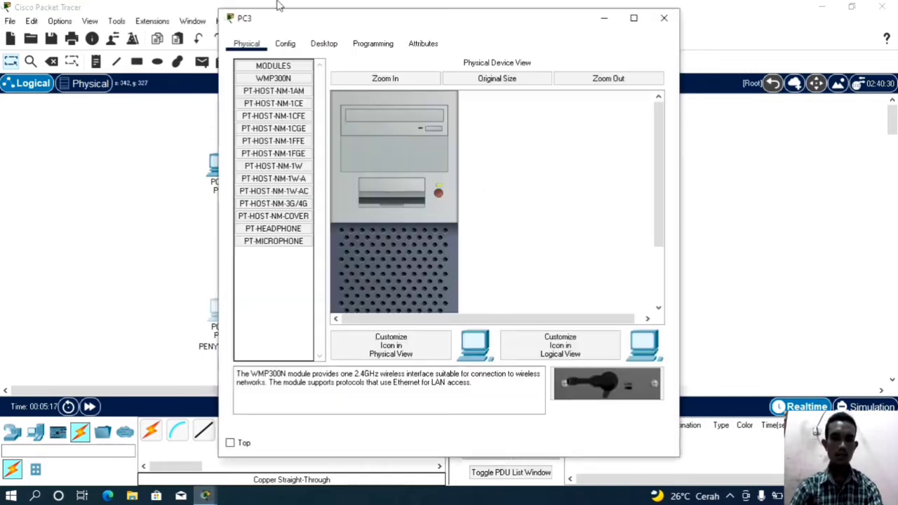
pyautogui.click(323, 43)
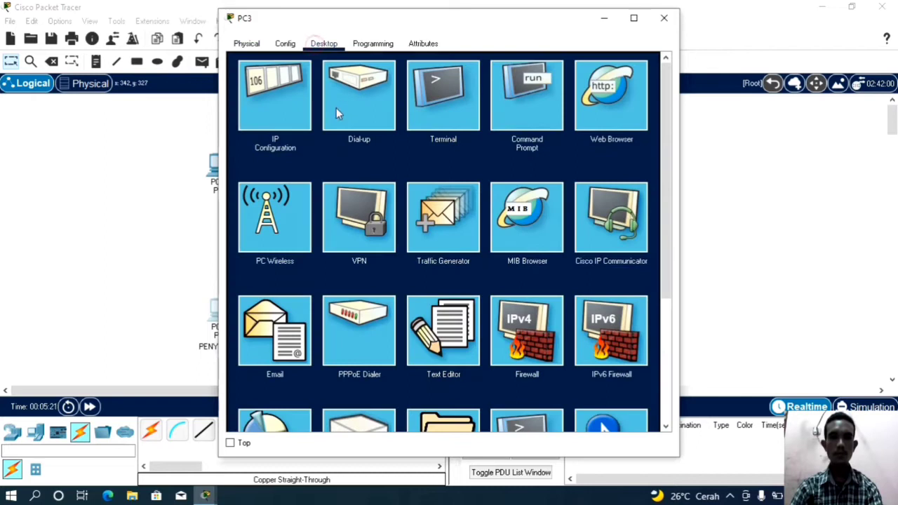
pyautogui.click(267, 103)
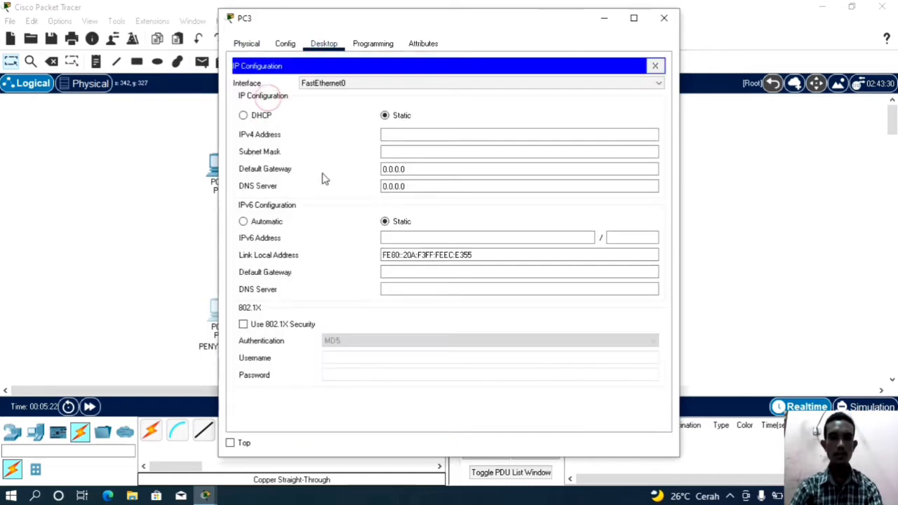
pyautogui.click(394, 185)
pyautogui.click(391, 136)
pyautogui.write('1')
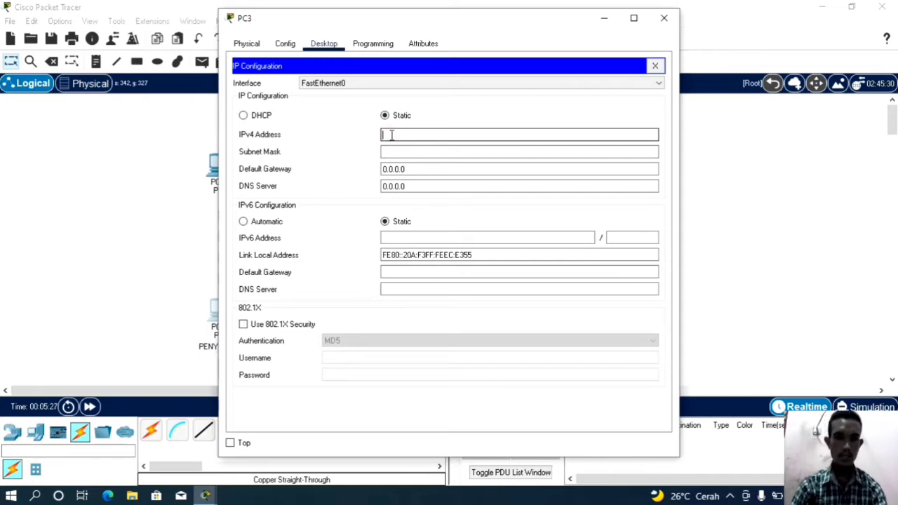
pyautogui.write('92.0')
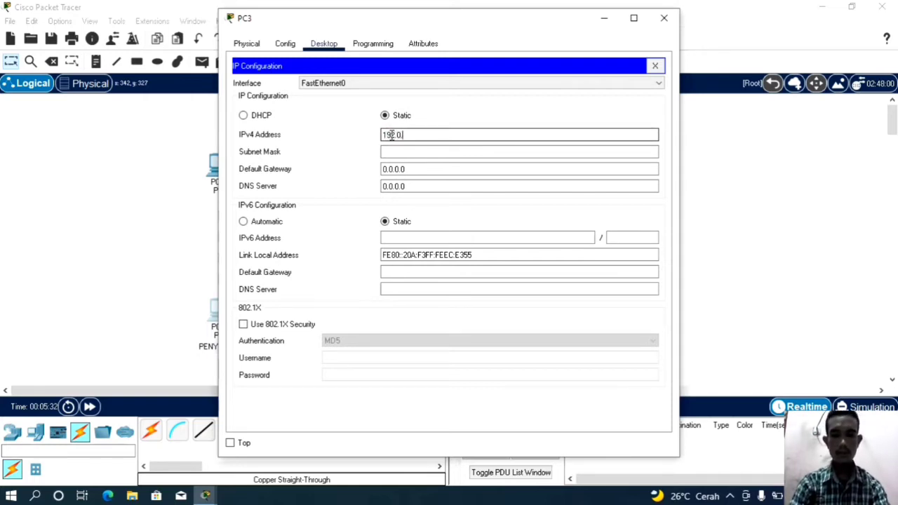
pyautogui.write('168.0.4')
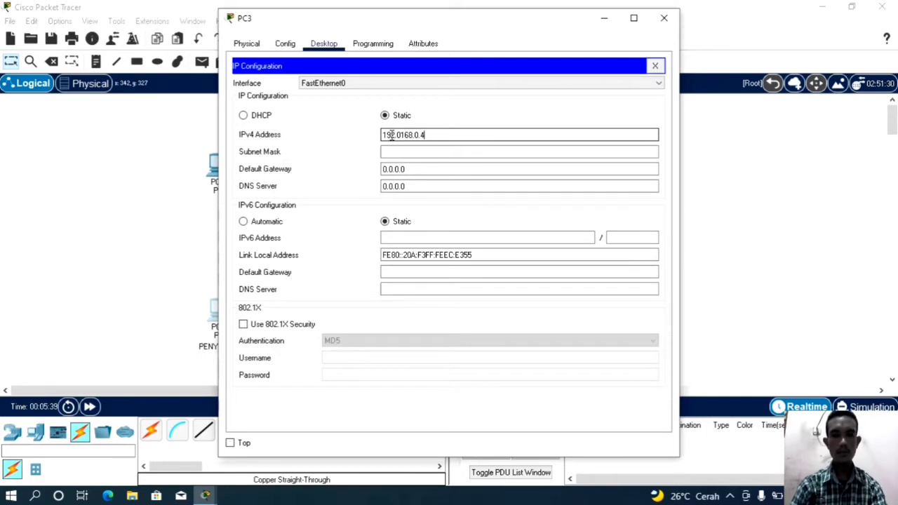
pyautogui.click(402, 136)
pyautogui.press('BackSpace')
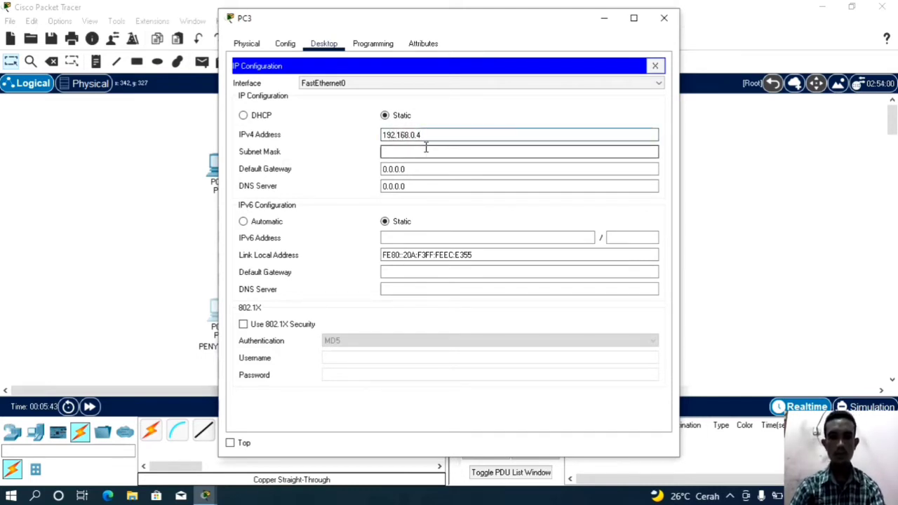
pyautogui.click(422, 151)
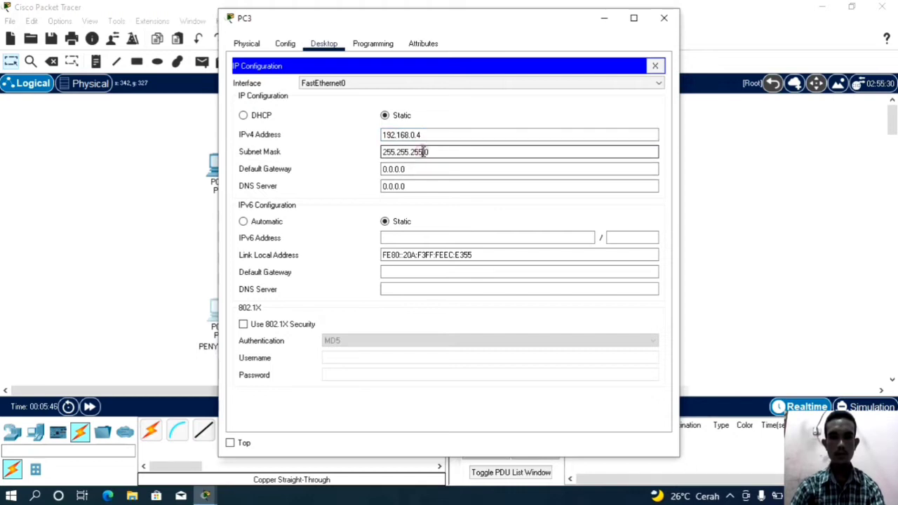
pyautogui.click(664, 17)
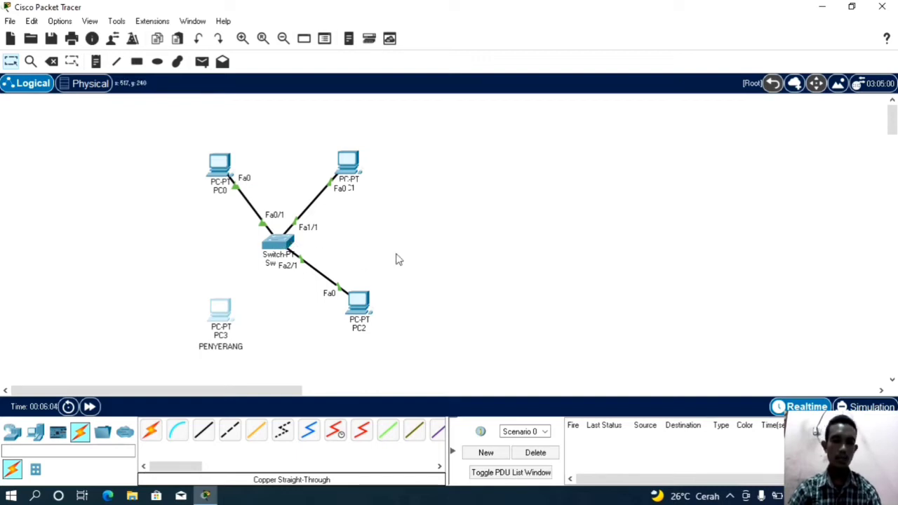
# Step: Ping PC1 at 192.168.0.2 from PC0's Command Prompt to test their connection
pyautogui.click(219, 165)
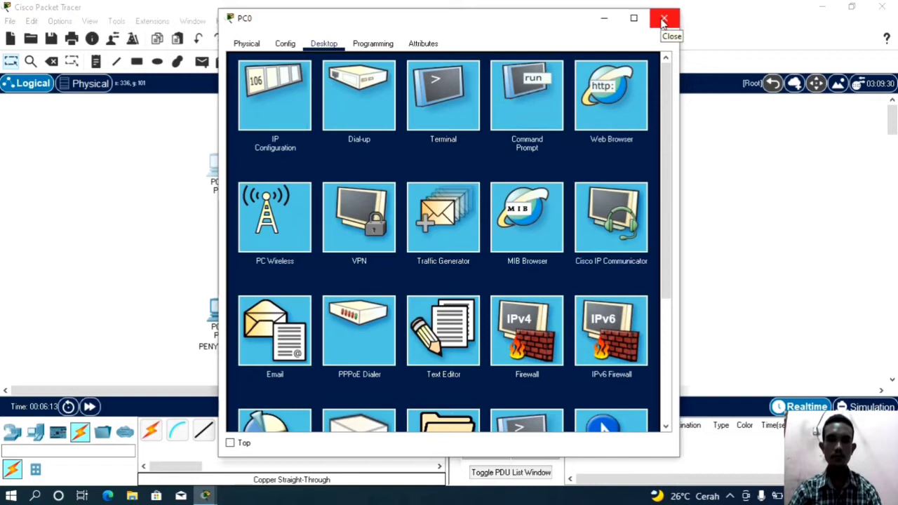
pyautogui.click(504, 125)
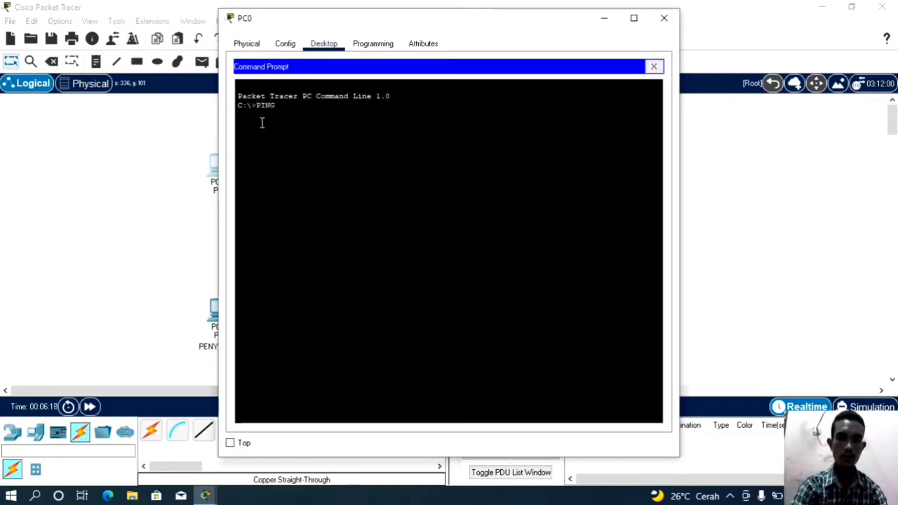
pyautogui.write('PING 192')
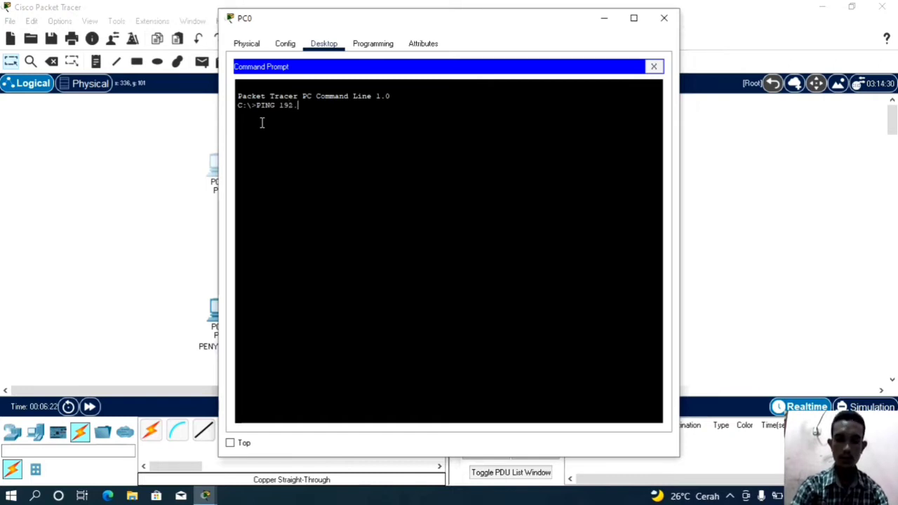
pyautogui.write('.168.0.2')
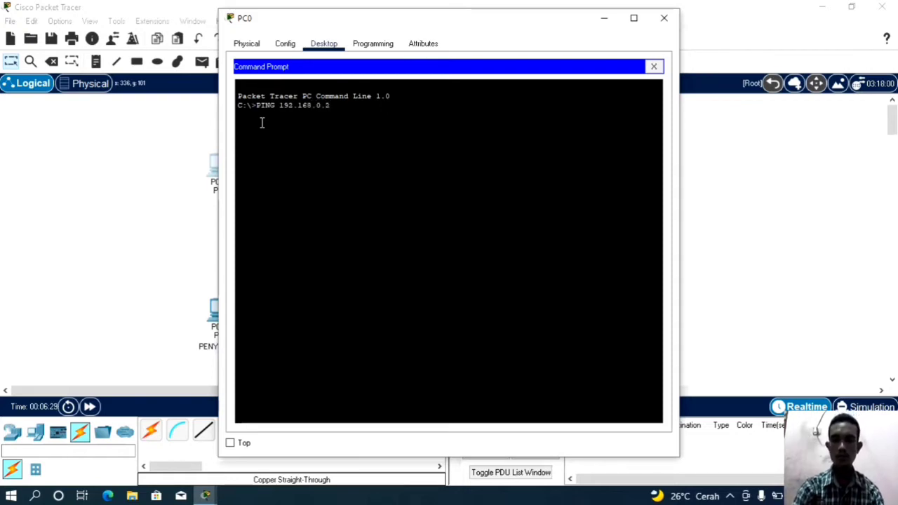
pyautogui.press('Return')
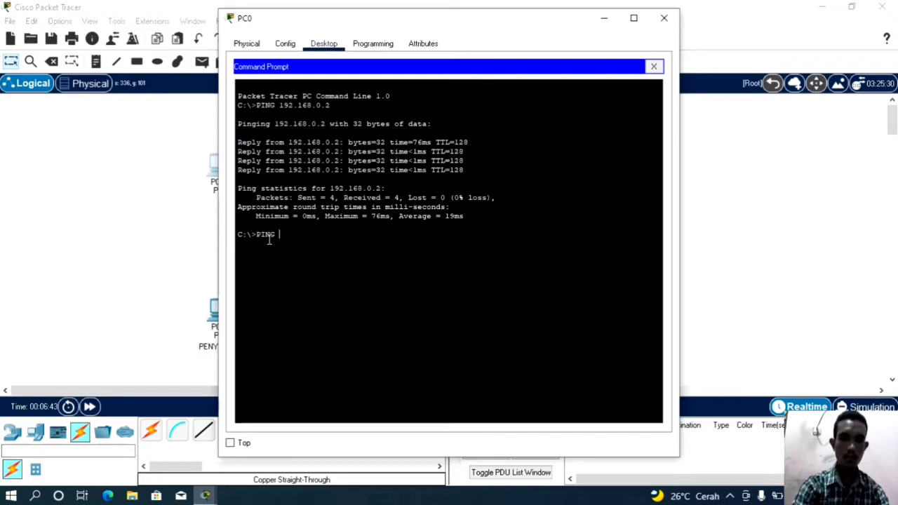
# Step: Ping PC2 at 192.168.0.3 from PC0's Command Prompt and return to the network topology
pyautogui.write('2.168.0.')
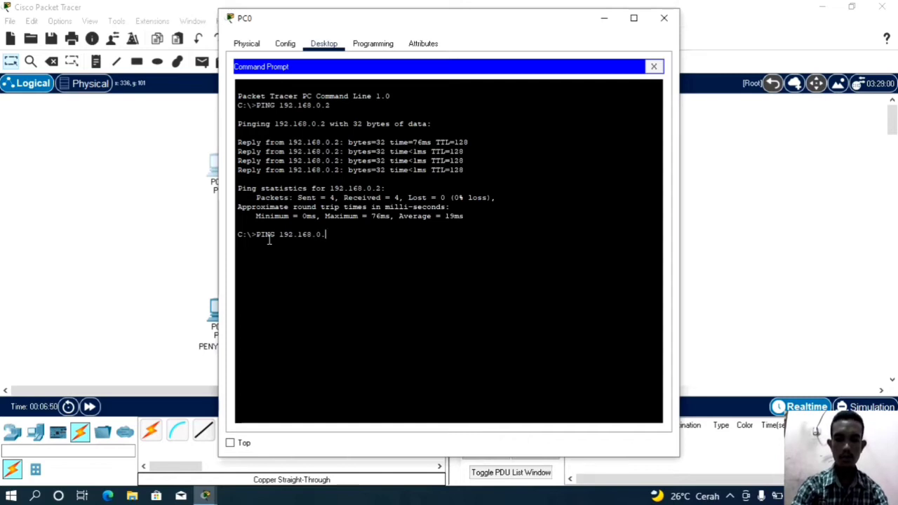
pyautogui.write('3')
pyautogui.press('Return')
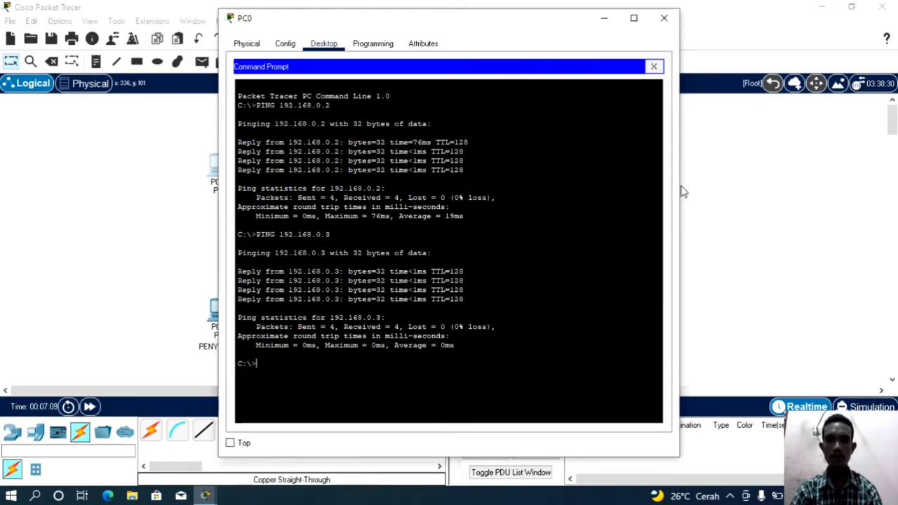
pyautogui.click(732, 175)
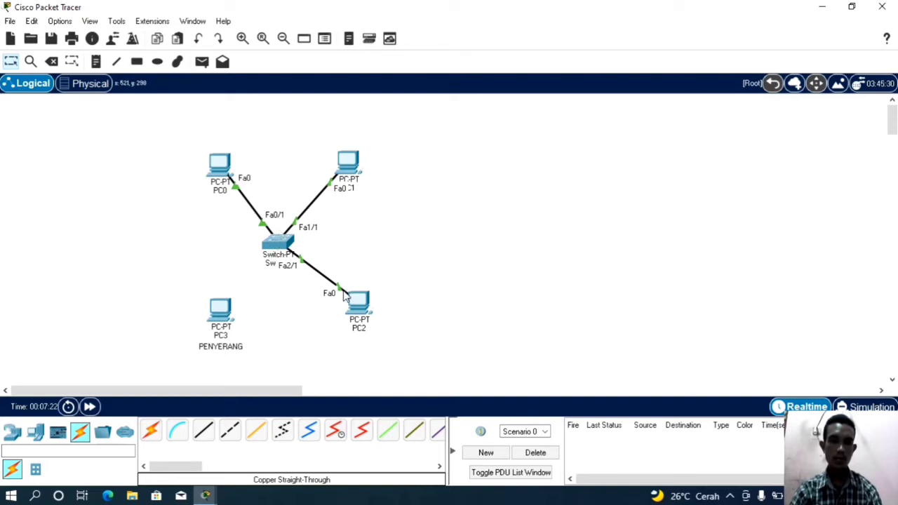
# Step: Move the PC2 end of the switch's FastEthernet2/1 cable to FastEthernet0 on the attacker PC3
pyautogui.moveTo(341, 293); pyautogui.dragTo(222, 309)
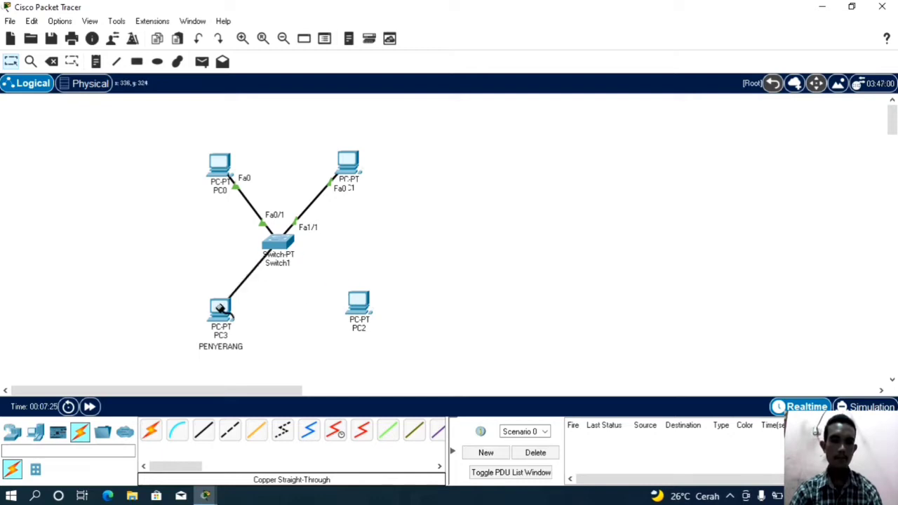
pyautogui.click(220, 309)
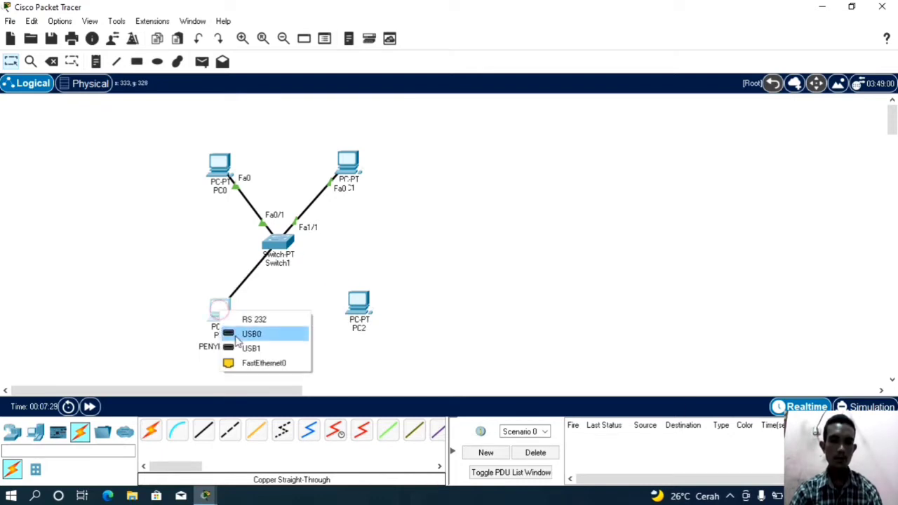
pyautogui.click(259, 363)
pyautogui.moveTo(227, 308)
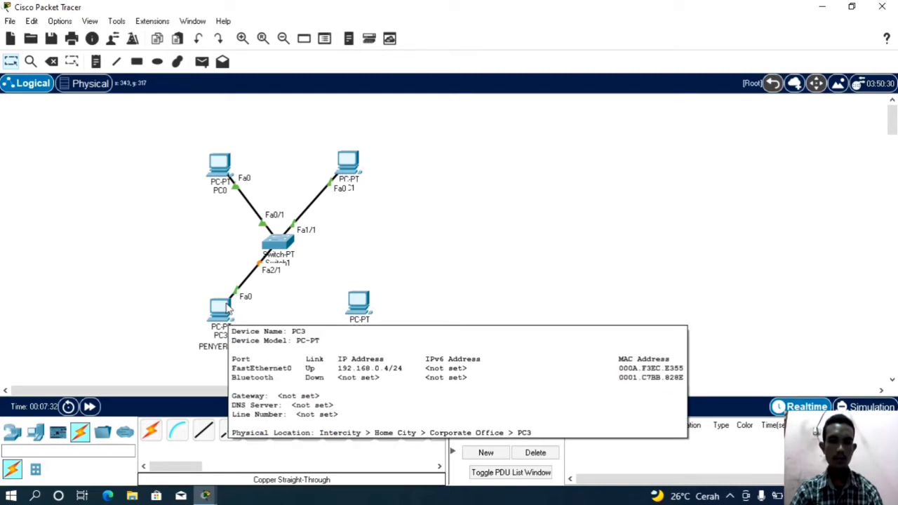
# Step: Ping PC0 at 192.168.0.1 from the attacker PC3's Command Prompt
pyautogui.click(223, 316)
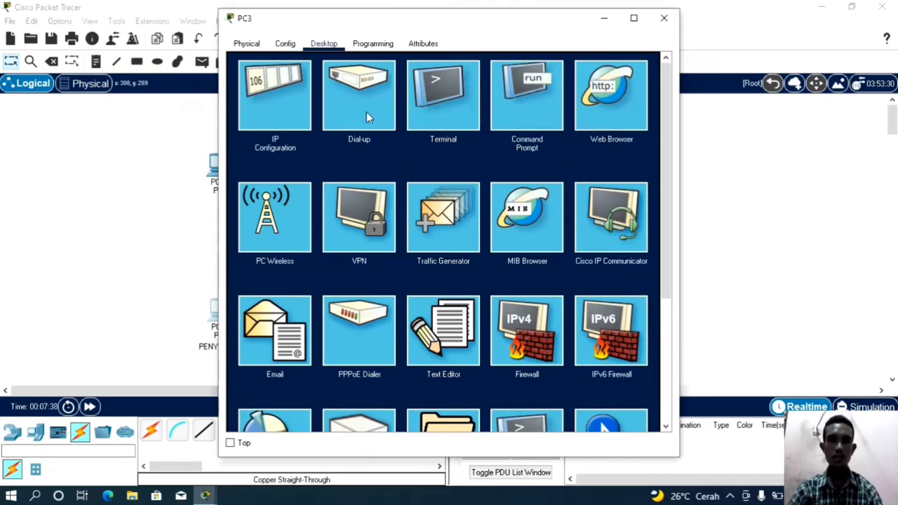
pyautogui.click(530, 107)
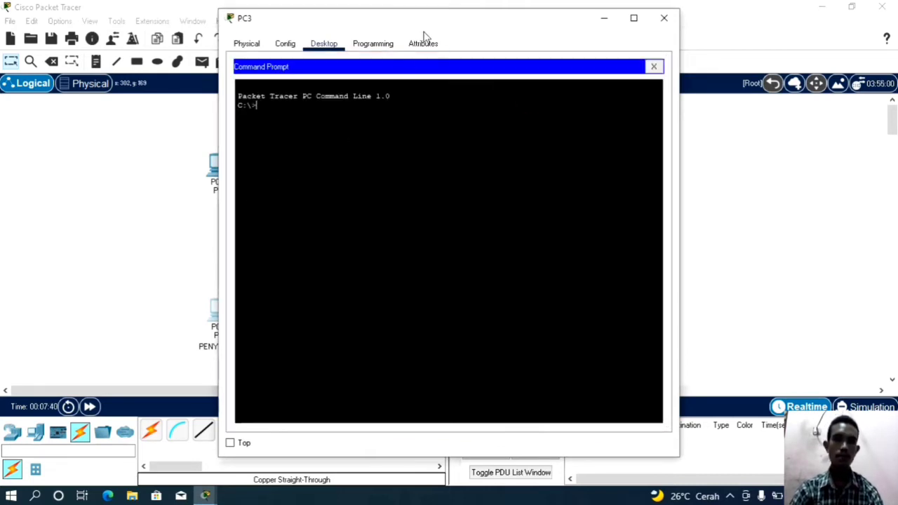
pyautogui.moveTo(423, 24); pyautogui.dragTo(546, 31)
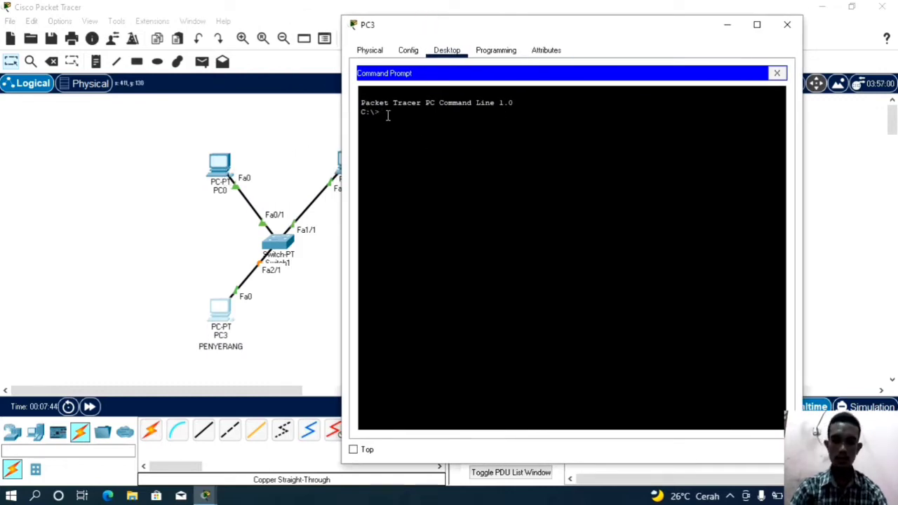
pyautogui.write('PING 192.168.0.1')
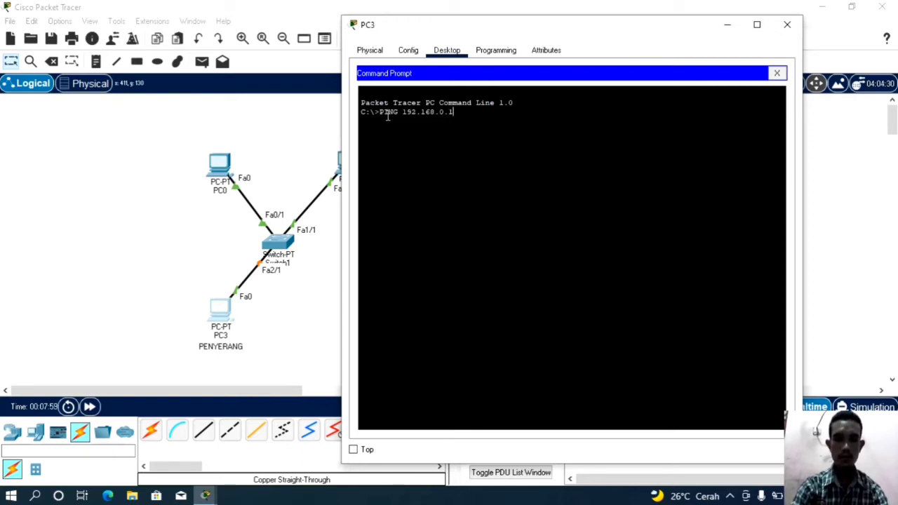
pyautogui.press('Return')
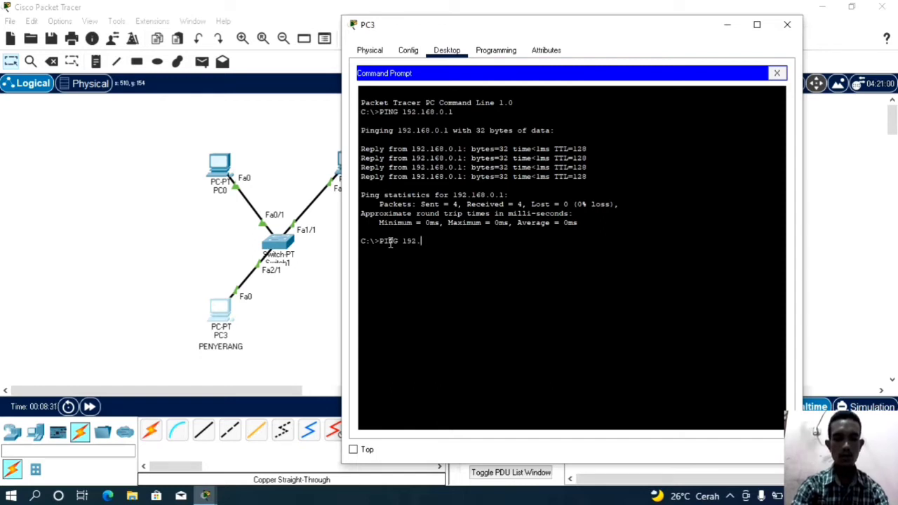
# Step: Ping PC1 at 192.168.0.2 from PC3's Command Prompt and return to the network topology
pyautogui.write('68.0.')
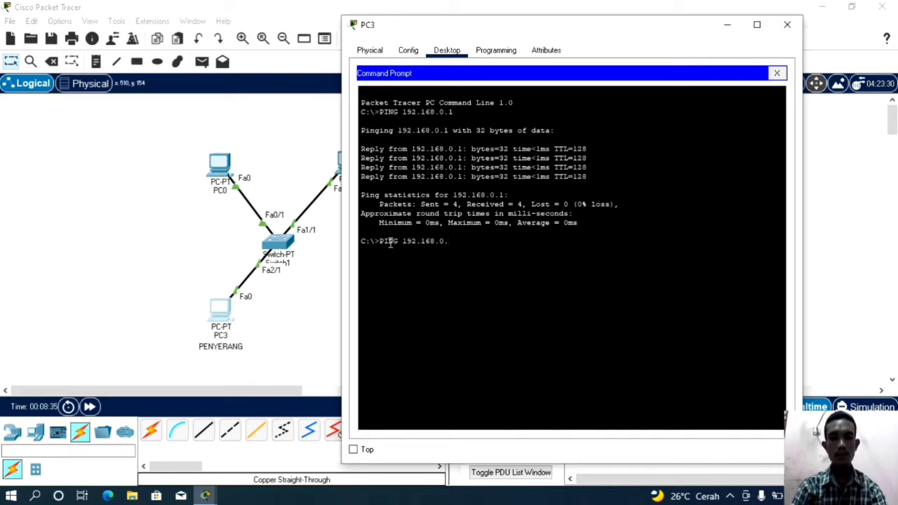
pyautogui.write('2')
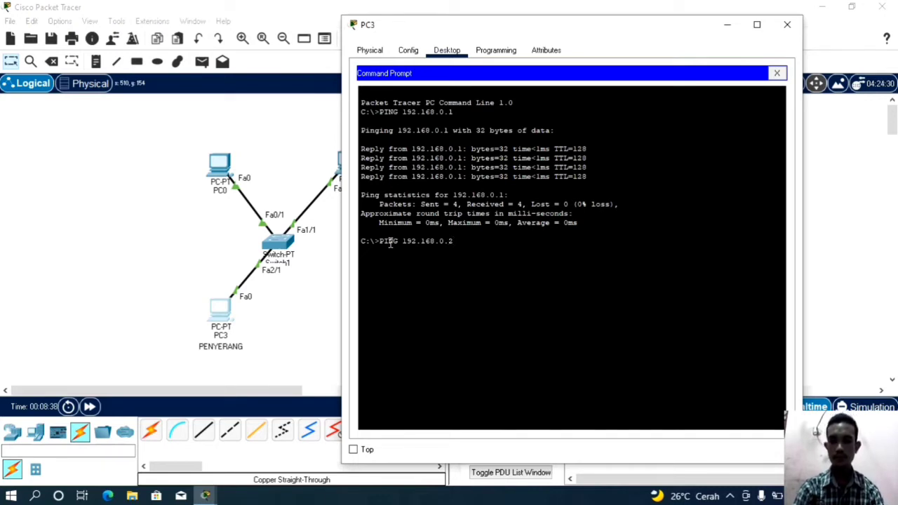
pyautogui.press('Return')
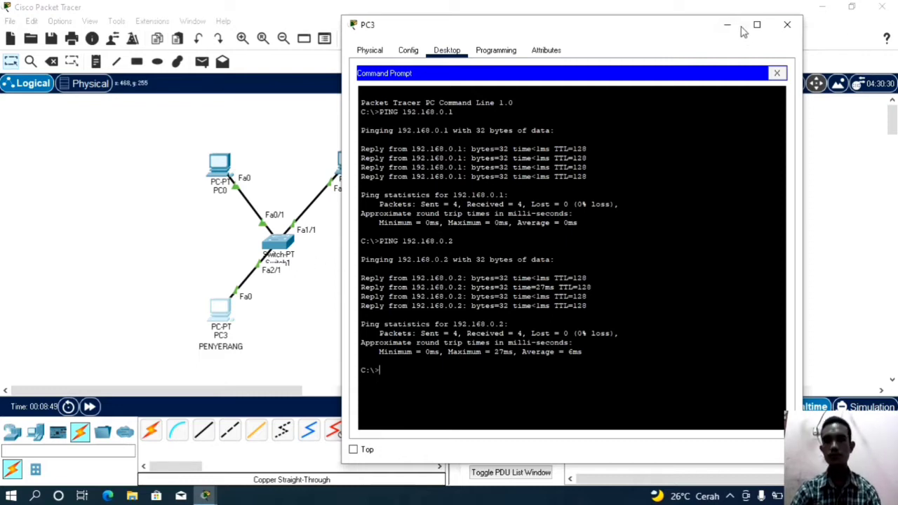
pyautogui.click(850, 175)
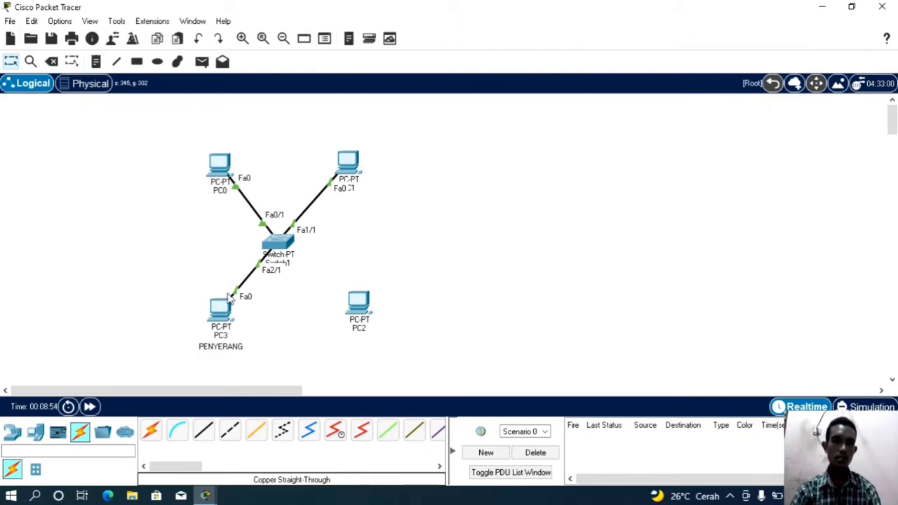
# Step: Move the attacker PC3's end of the switch cable back to FastEthernet0 on PC2
pyautogui.moveTo(235, 291); pyautogui.dragTo(358, 303)
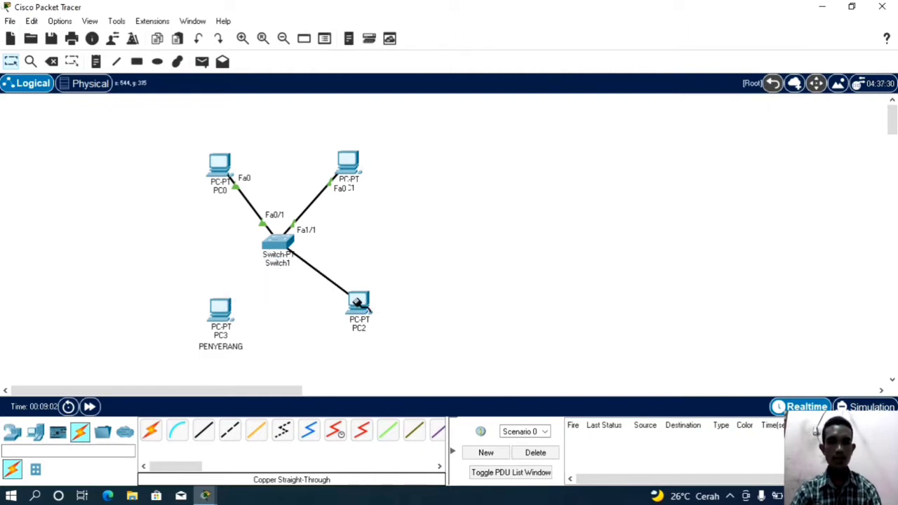
pyautogui.click(359, 303)
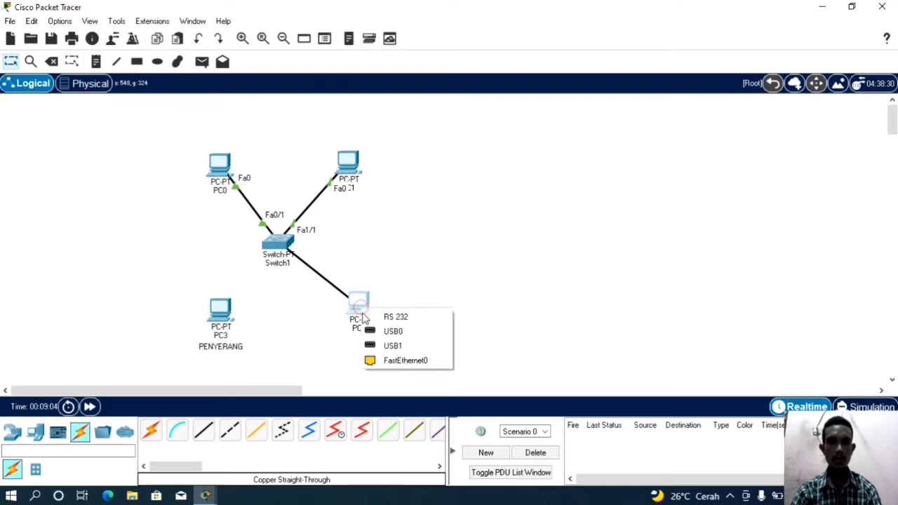
pyautogui.click(391, 361)
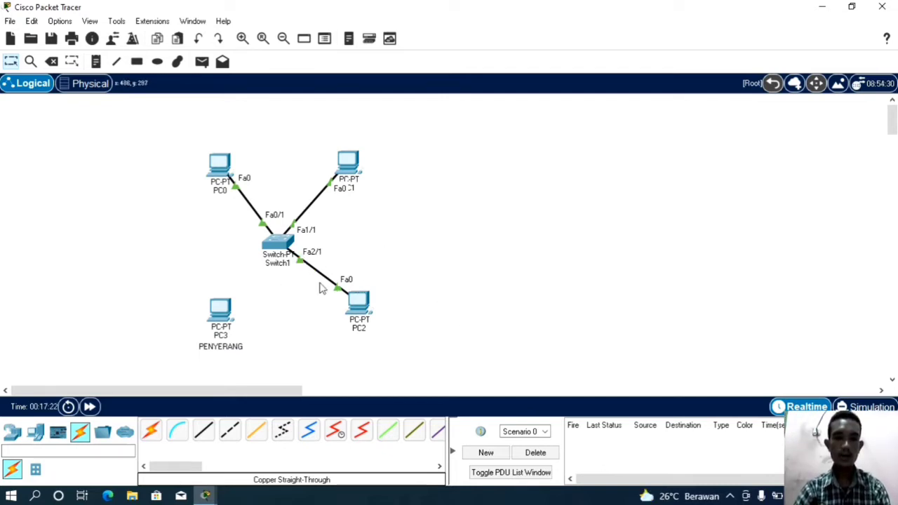
# Step: Open Switch1's command line and enter privileged EXEC mode with EN
pyautogui.click(282, 249)
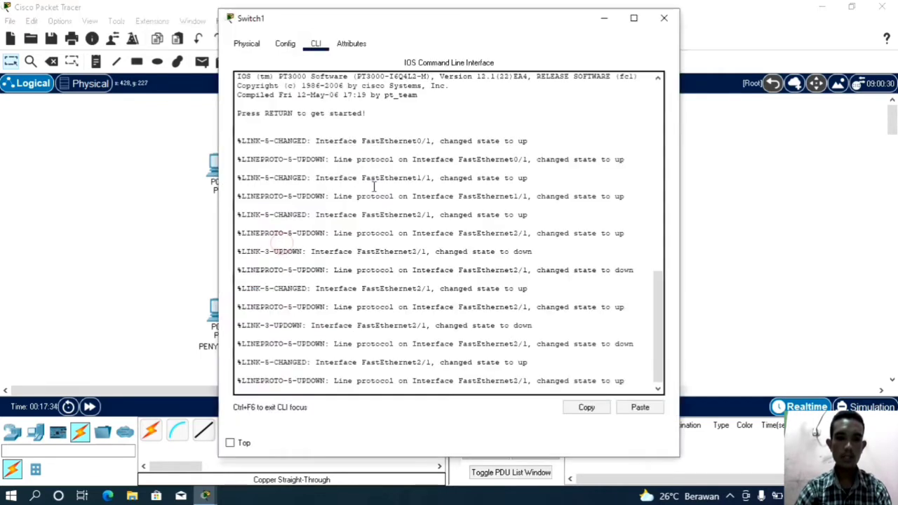
pyautogui.press('Return')
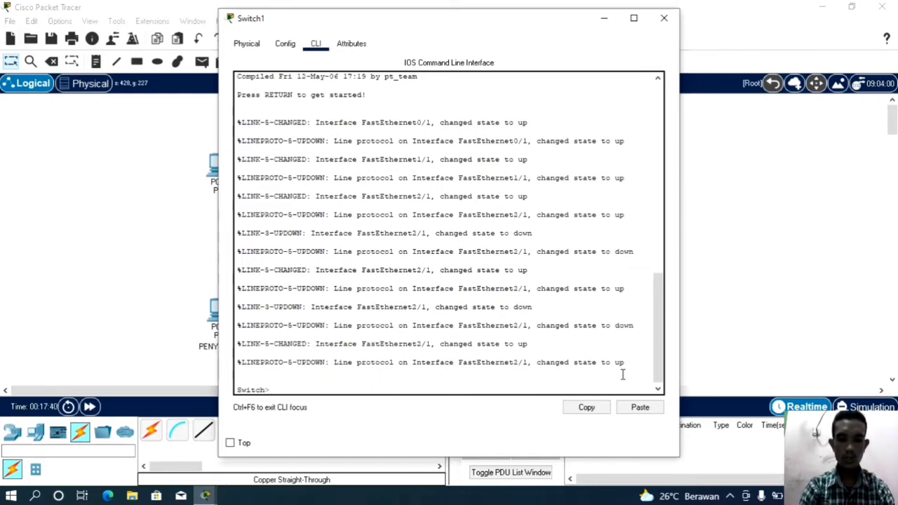
pyautogui.write('EN')
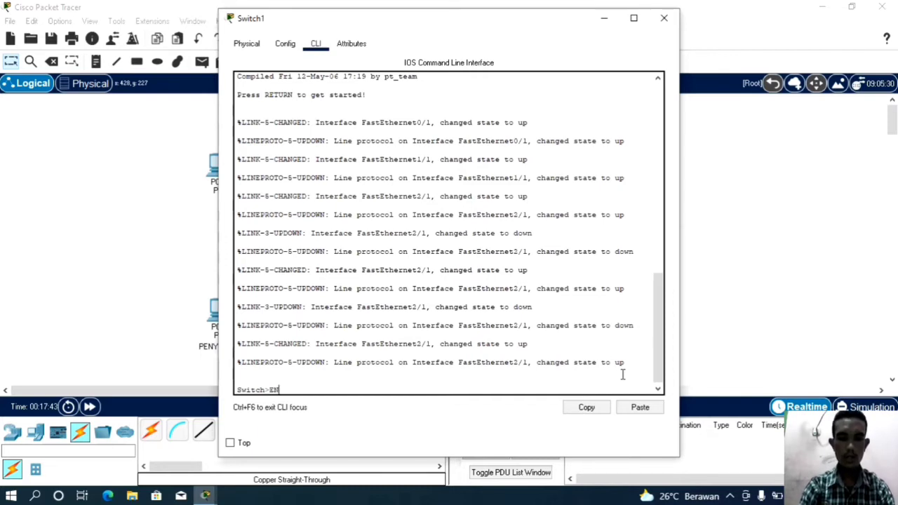
pyautogui.press('Return')
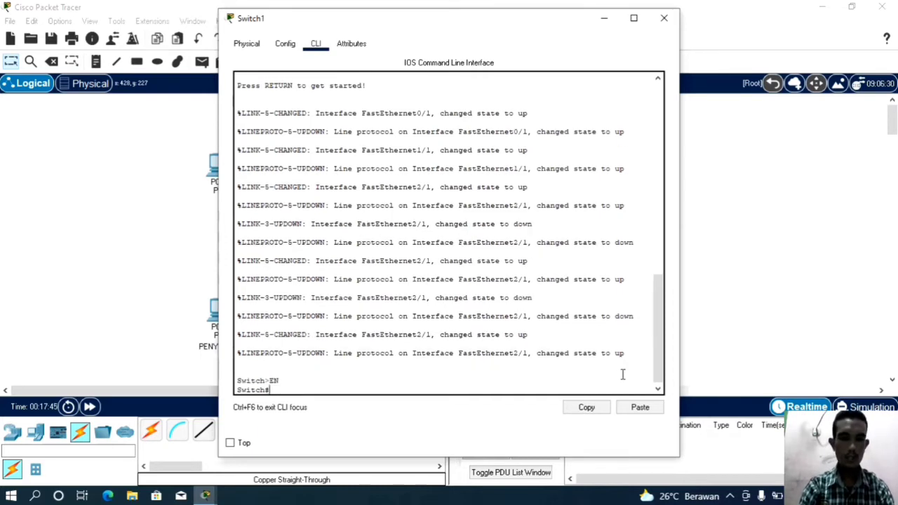
# Step: Try to select the switch interface with INT FA0/1 directly from privileged EXEC mode
pyautogui.write('INT')
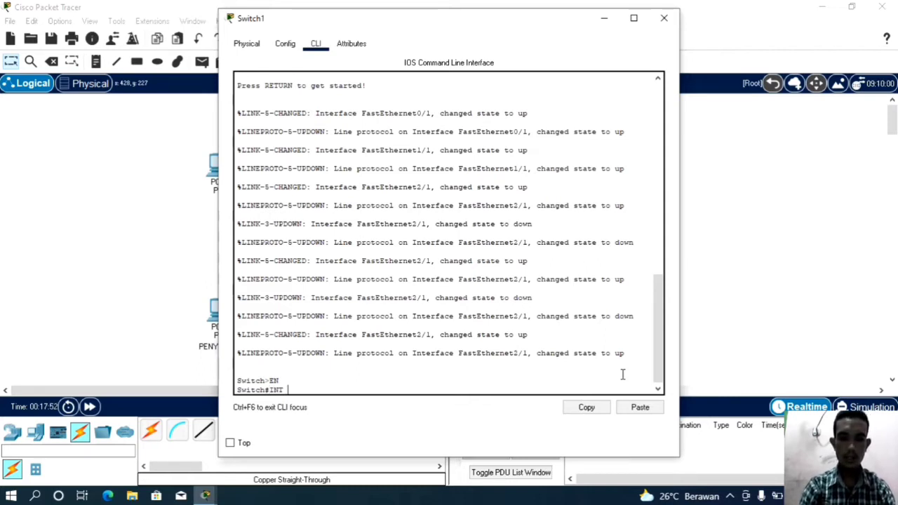
pyautogui.write('FA0/')
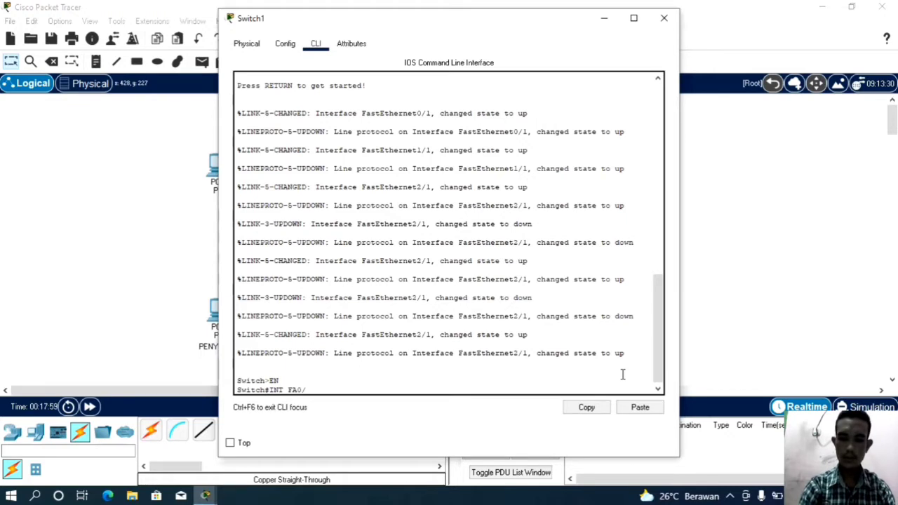
pyautogui.write('1')
pyautogui.press('Return')
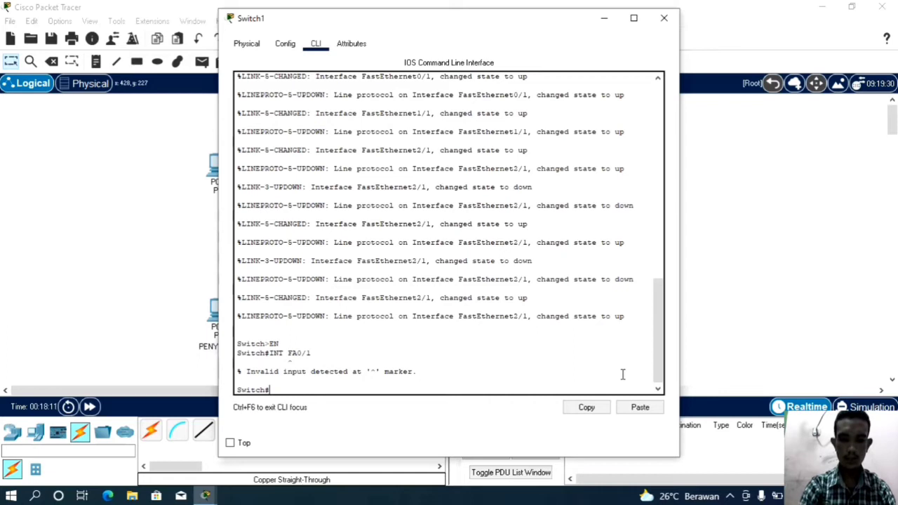
# Step: Enter Switch1's global configuration mode with CONF T and select interface FA0/1 for configuration
pyautogui.write('C')
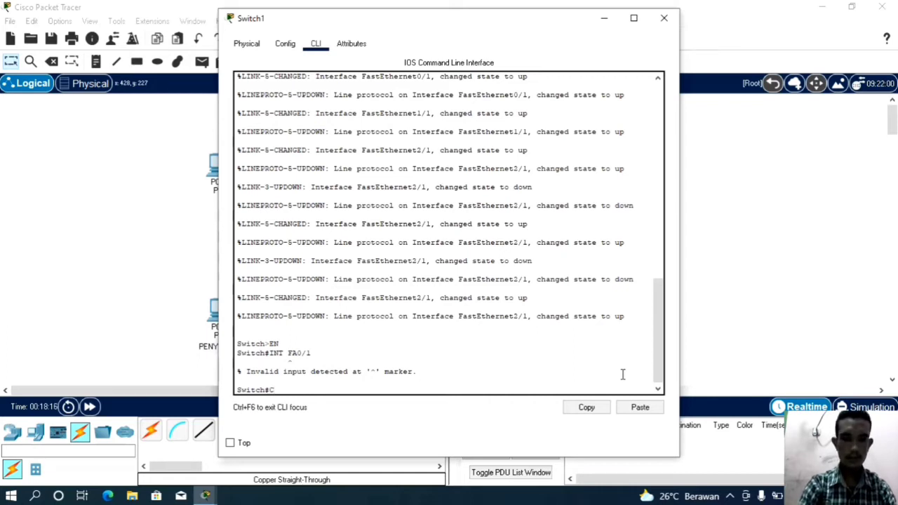
pyautogui.write('ONFT')
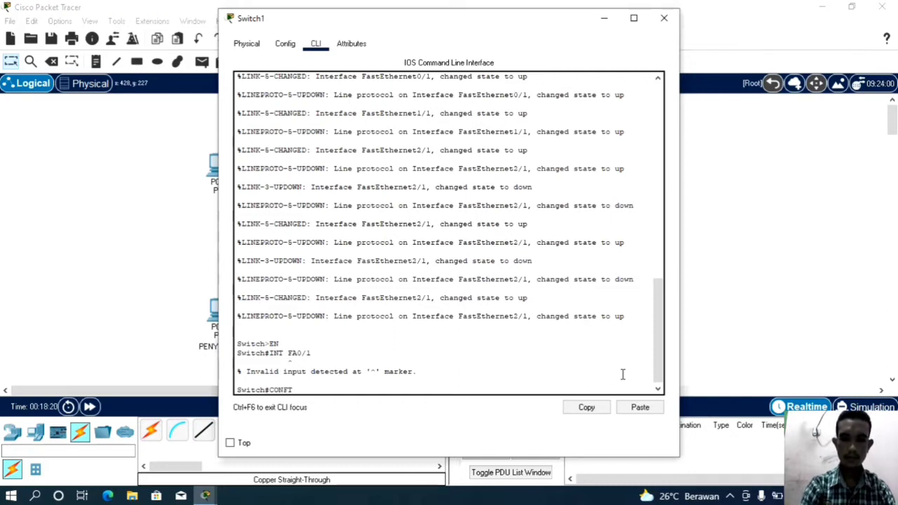
pyautogui.press('BackSpace')
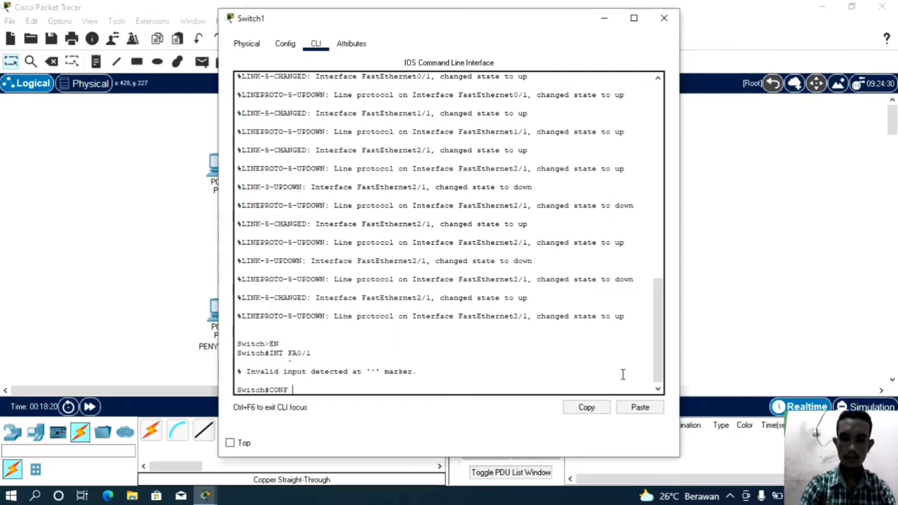
pyautogui.write('T')
pyautogui.press('Return')
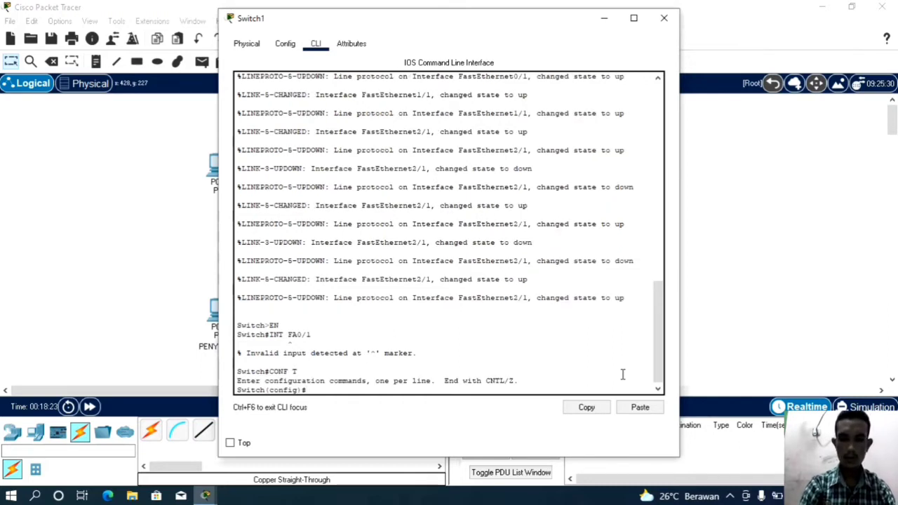
pyautogui.write('INT')
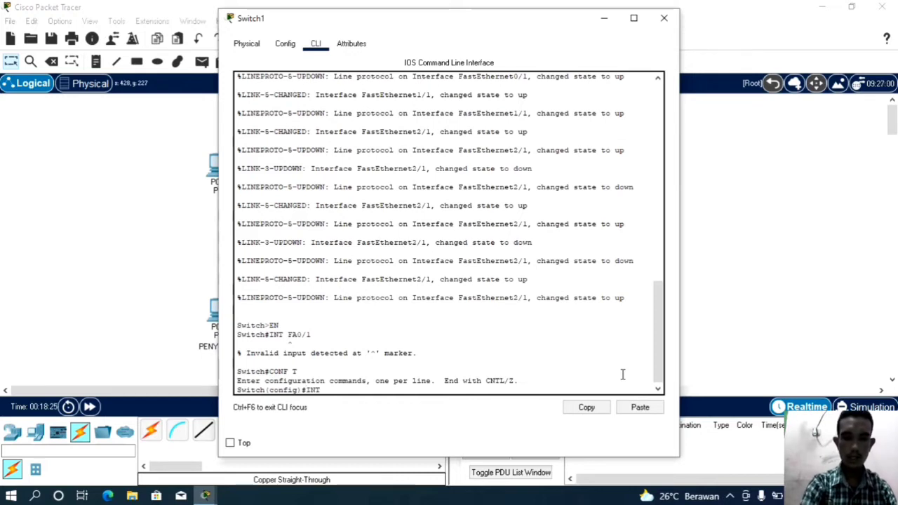
pyautogui.write(' FA0/1')
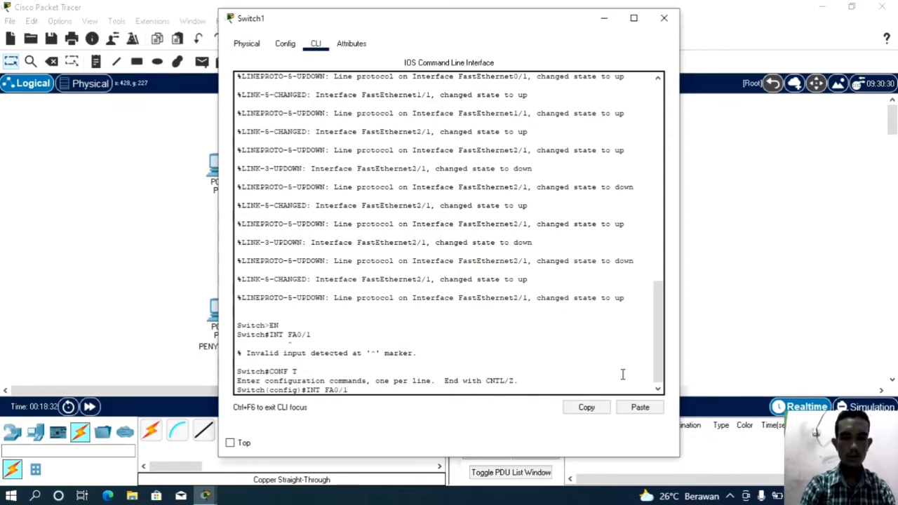
pyautogui.press('Return')
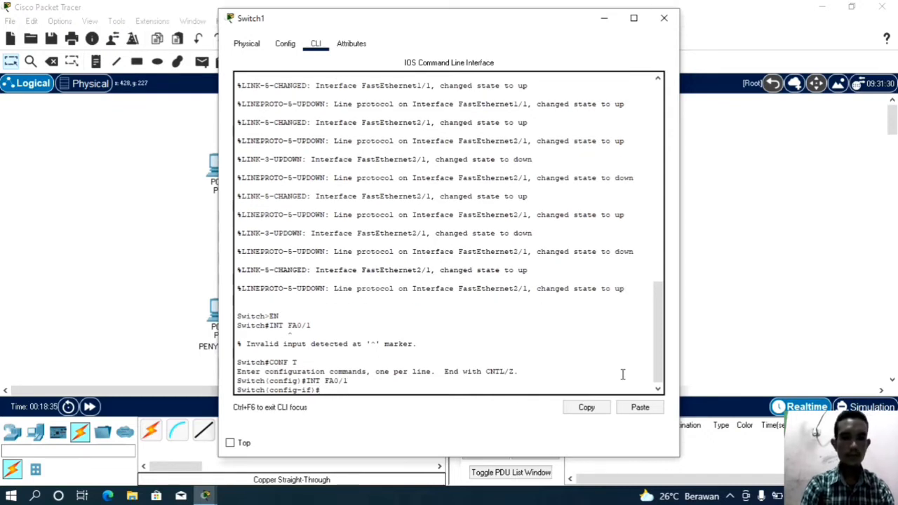
# Step: Set Switch1's FA0/1 interface to access mode with SW MODE ACCESS
pyautogui.write('SW MODE ')
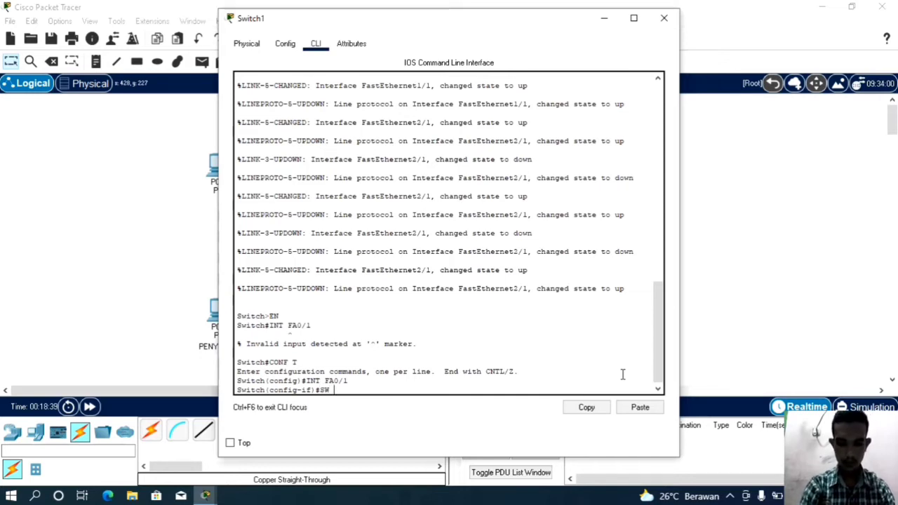
pyautogui.write('A')
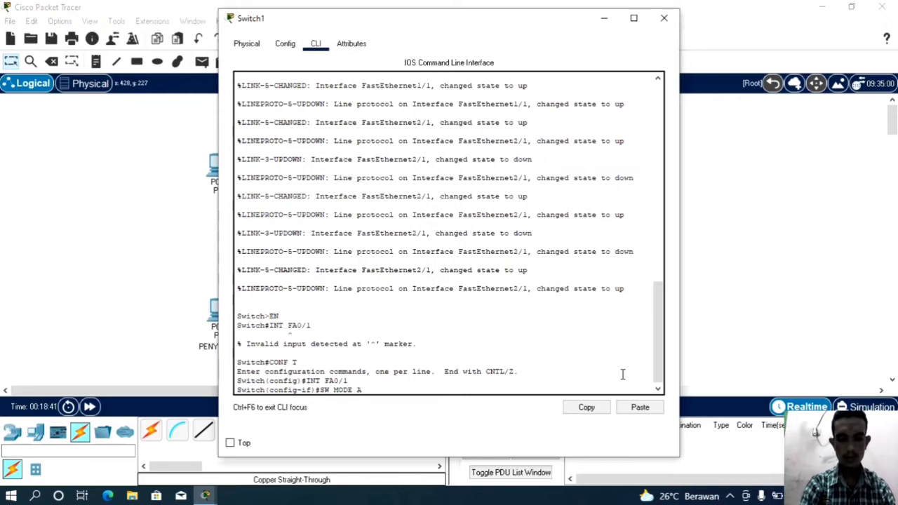
pyautogui.write('CCESS')
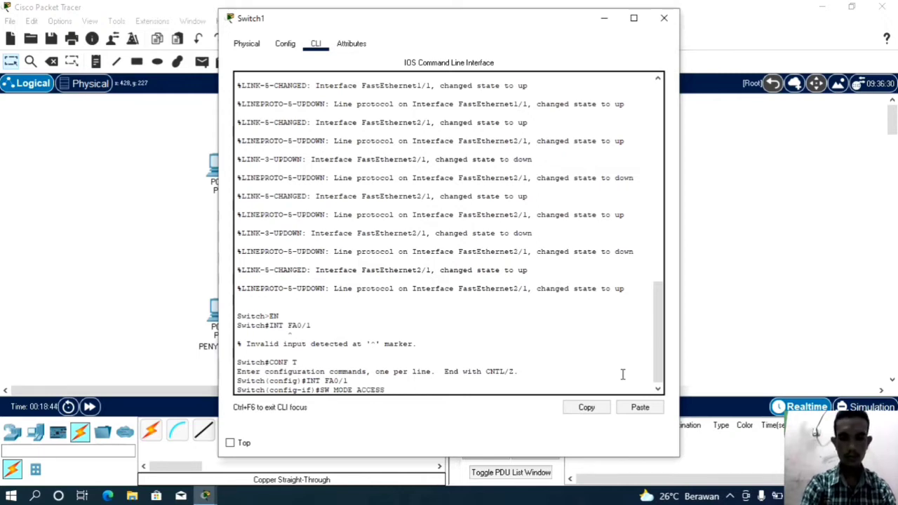
pyautogui.press('Return')
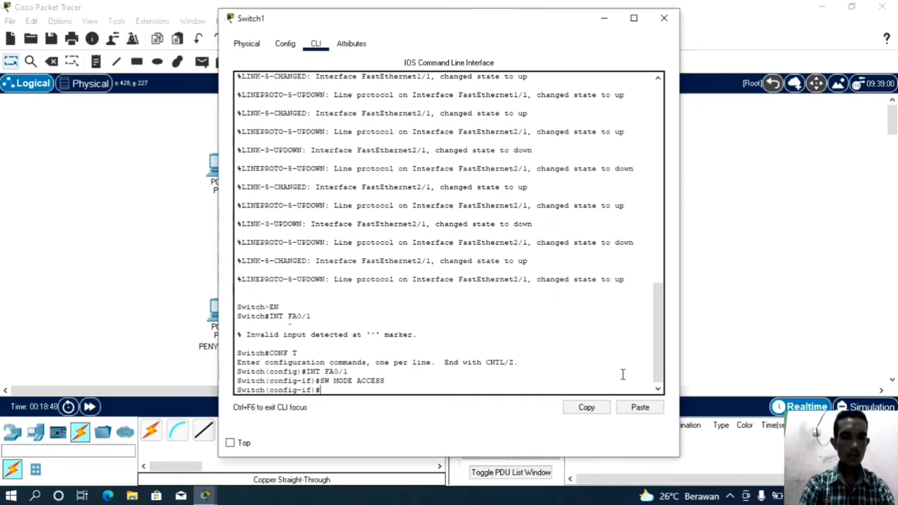
# Step: Enable port security on Switch1's FA0/1 interface with SW PORT-SECURITY
pyautogui.write('SW')
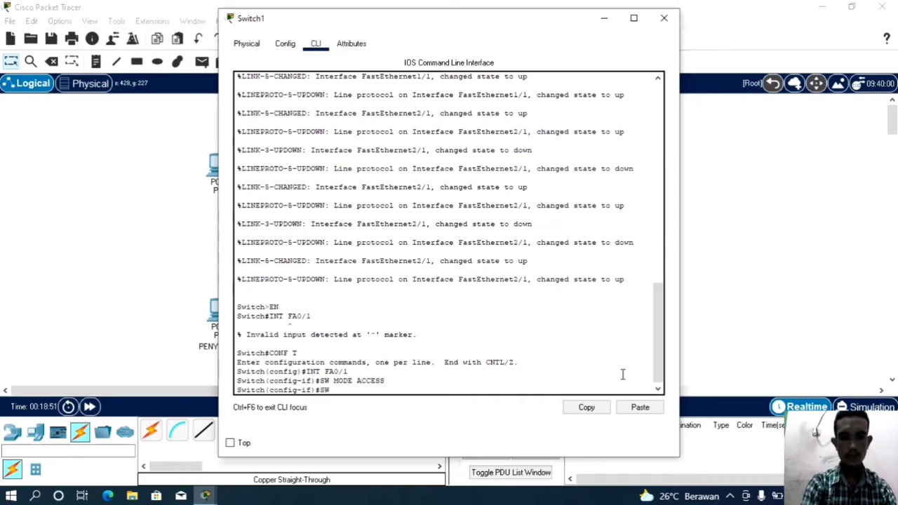
pyautogui.write(' PORT')
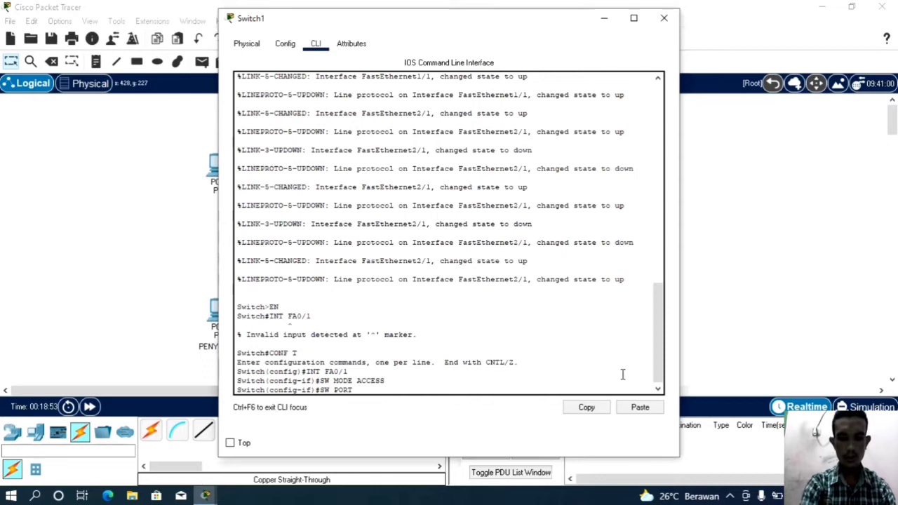
pyautogui.write('-SEC')
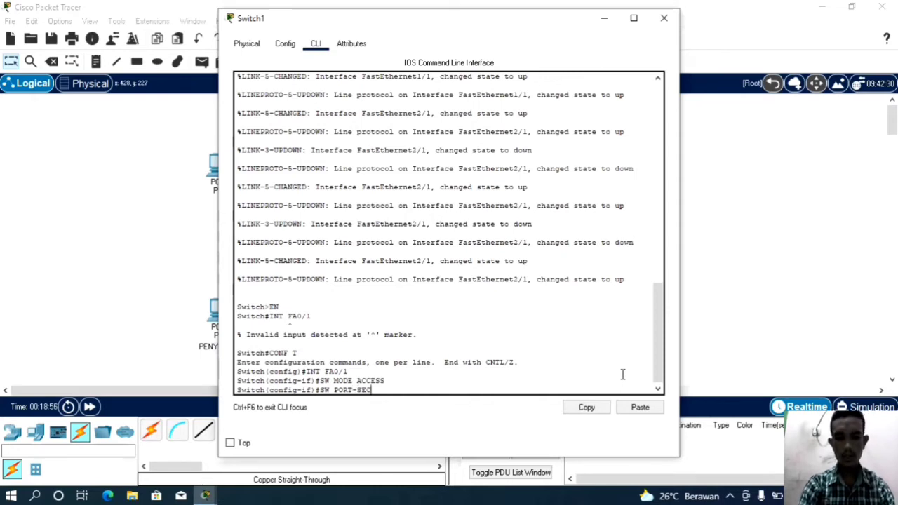
pyautogui.write('URITY')
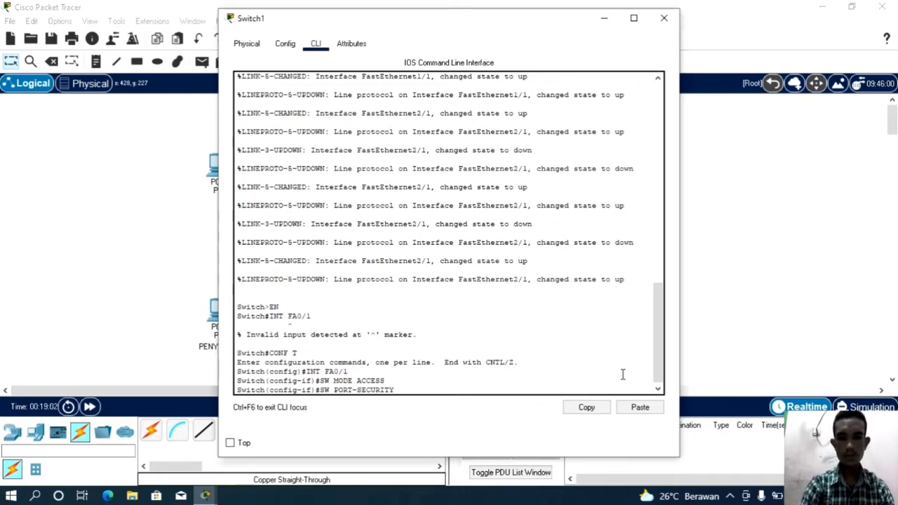
pyautogui.press('Return')
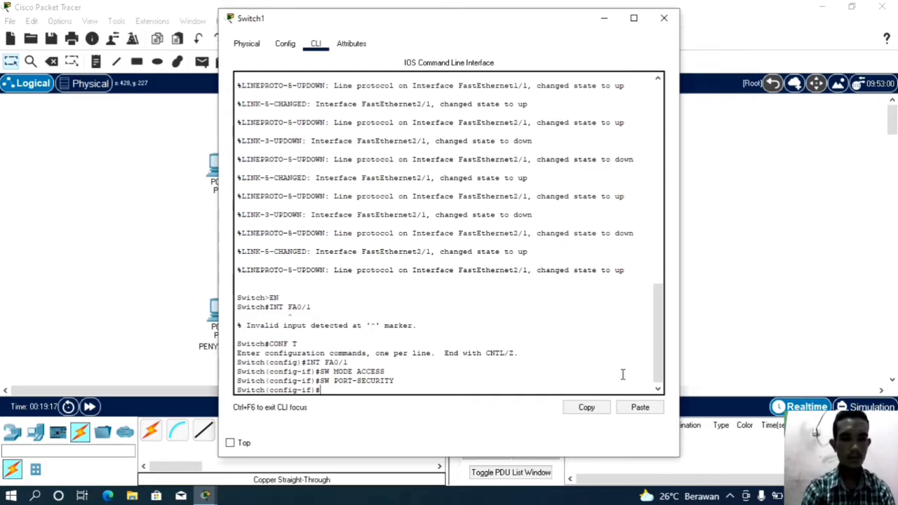
# Step: Start the secure MAC address command for Switch1's FA0/1 interface with SW PORT-SECURITY MAC-ADDRESS, without entering an address
pyautogui.write('SW')
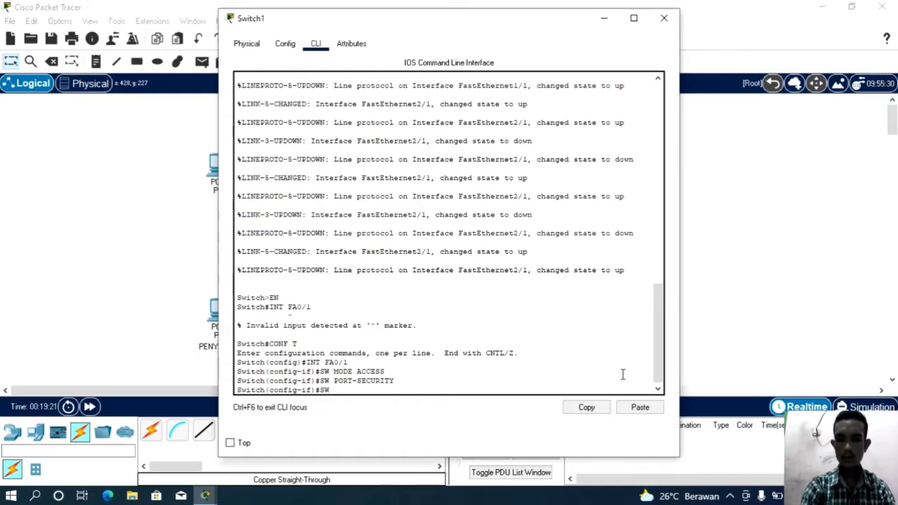
pyautogui.press('BackSpace')
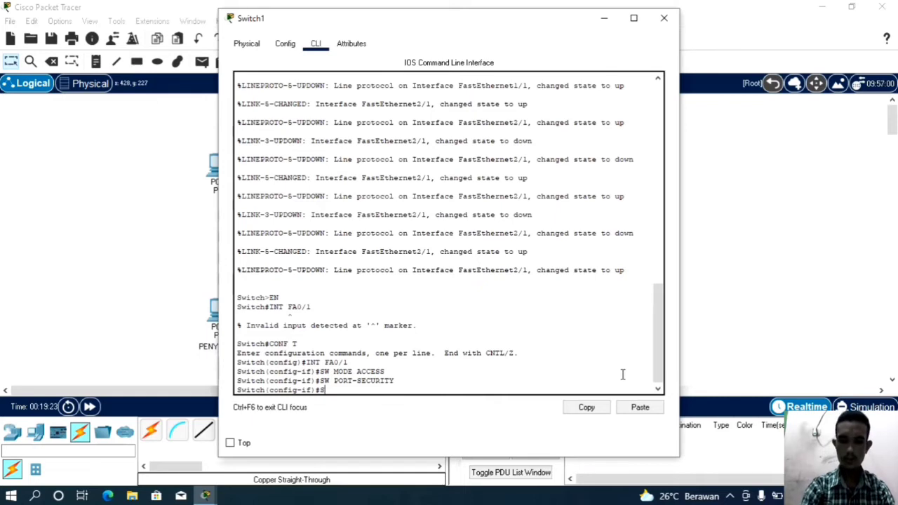
pyautogui.press('Up')
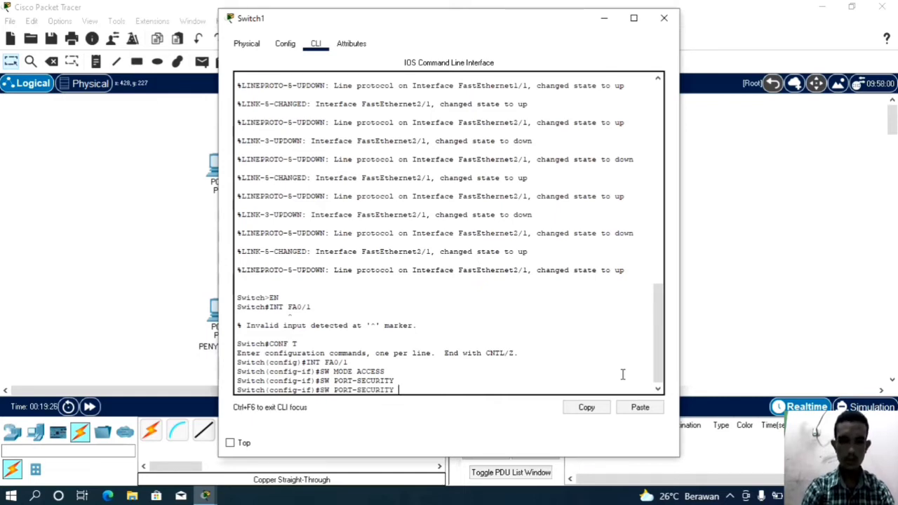
pyautogui.write('MAC')
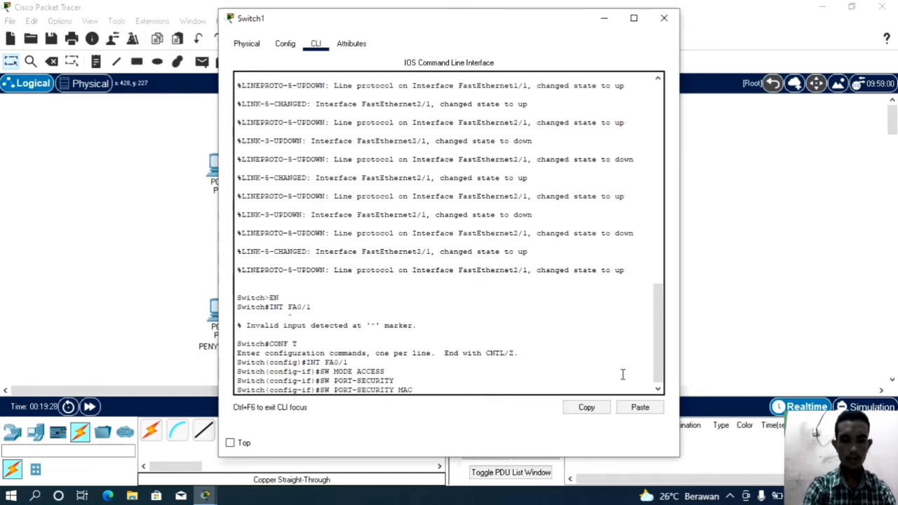
pyautogui.write('-ADDRESS')
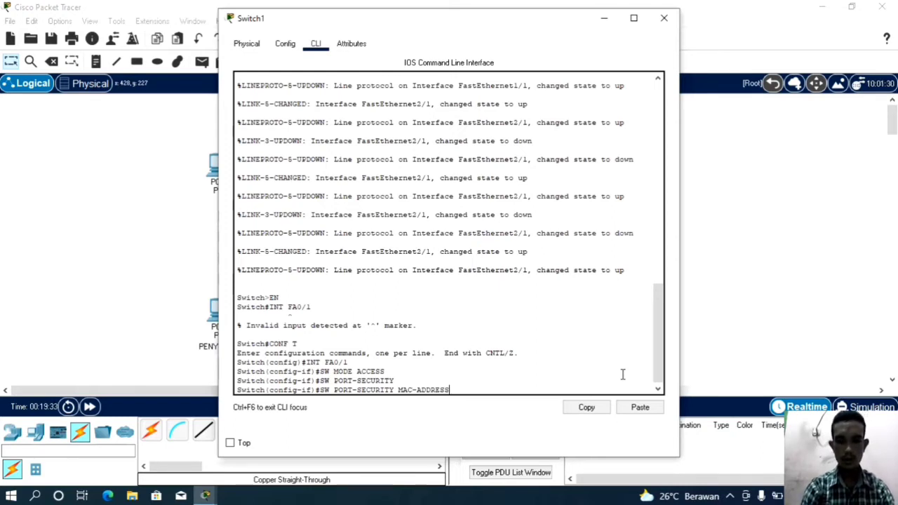
# Step: Uncover the network topology and look up the MAC address of PC0's FastEthernet0 port
pyautogui.moveTo(405, 21); pyautogui.dragTo(533, 6)
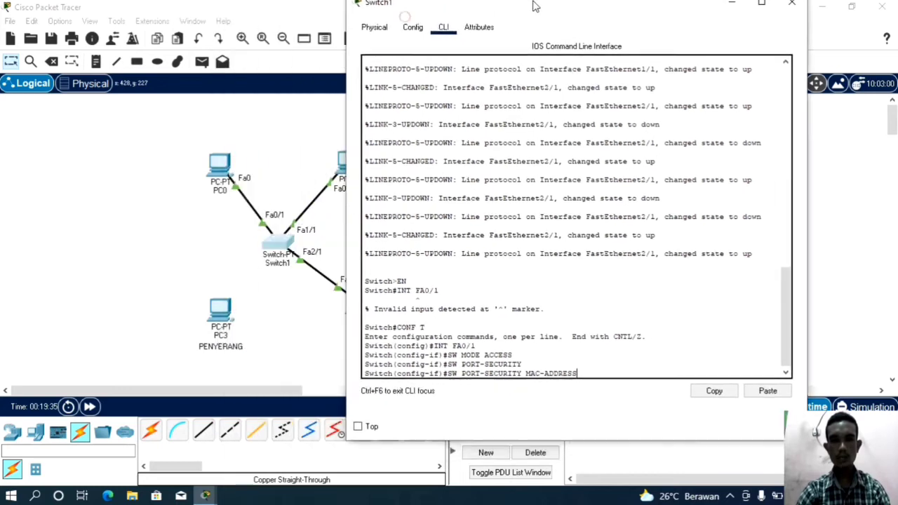
pyautogui.doubleClick(533, 6)
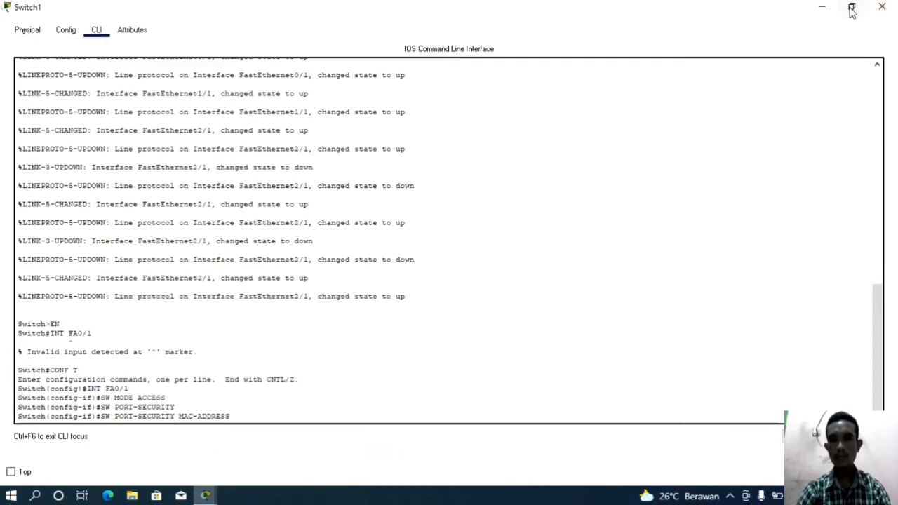
pyautogui.click(852, 9)
pyautogui.moveTo(405, 21); pyautogui.dragTo(514, 17)
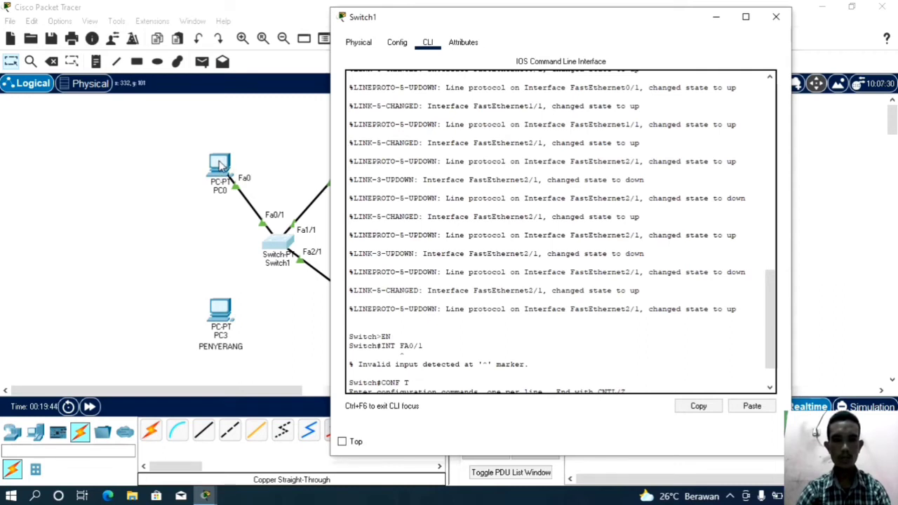
pyautogui.click(834, 175)
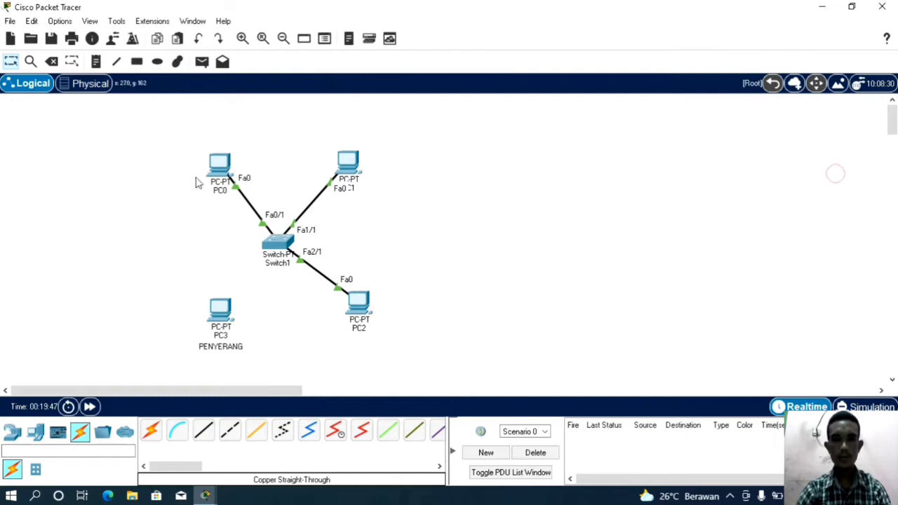
pyautogui.moveTo(224, 171)
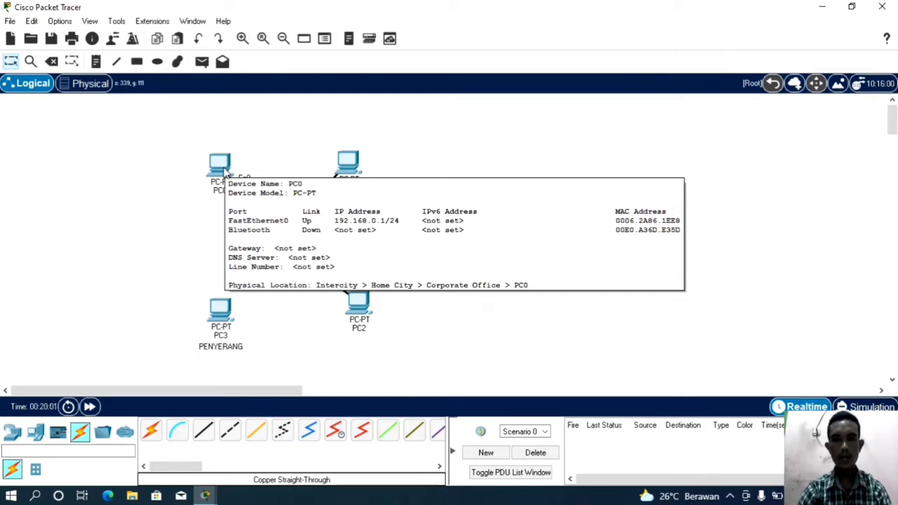
# Step: Complete the pending SW PORT-SECURITY MAC-ADDRESS command on Switch1 with PC0's address 0006.2A86.1EE8 and run it
pyautogui.click(277, 244)
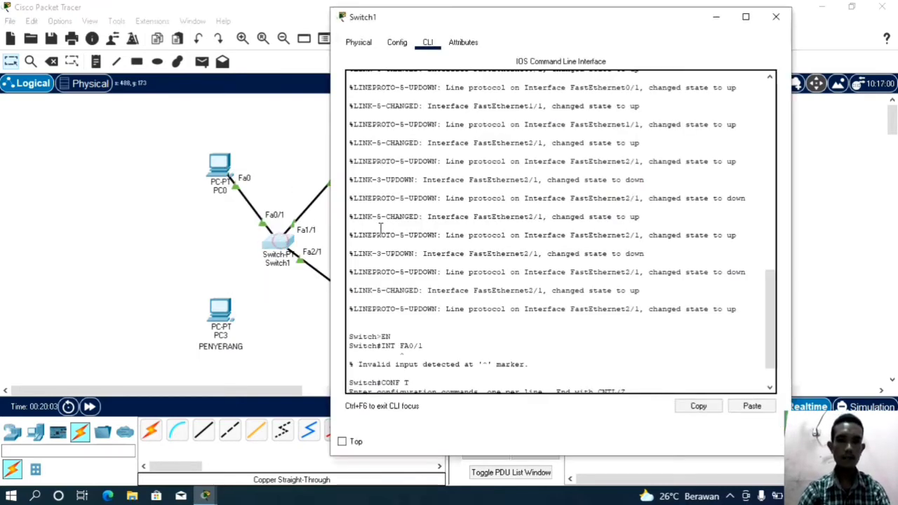
pyautogui.write('INT FA0/1 SW MODE ACCESS SW PORT-SECURITY SW PORT-SECURITY MAC-ADDRESS')
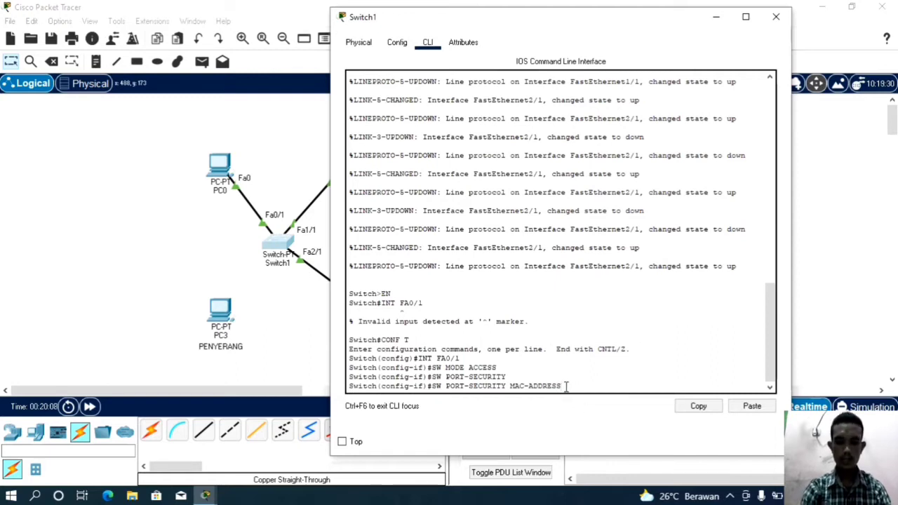
pyautogui.write('000')
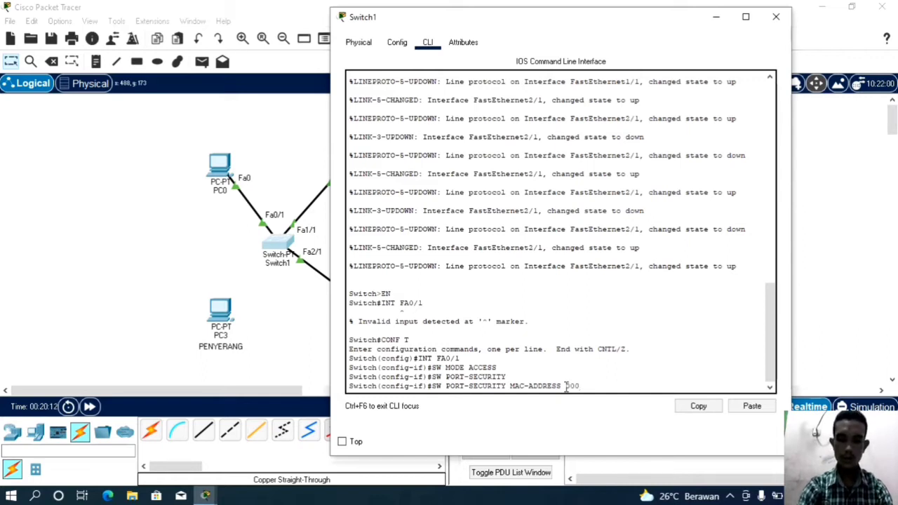
pyautogui.write('6.')
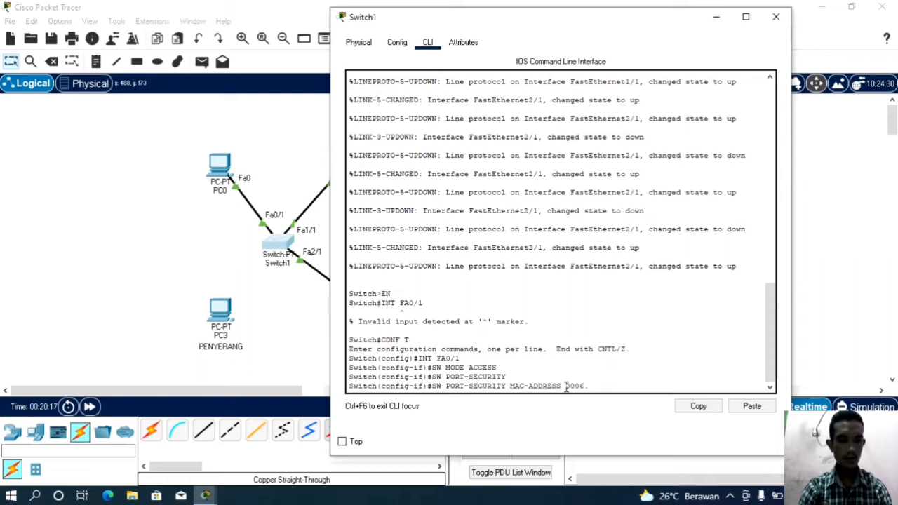
pyautogui.write('2A')
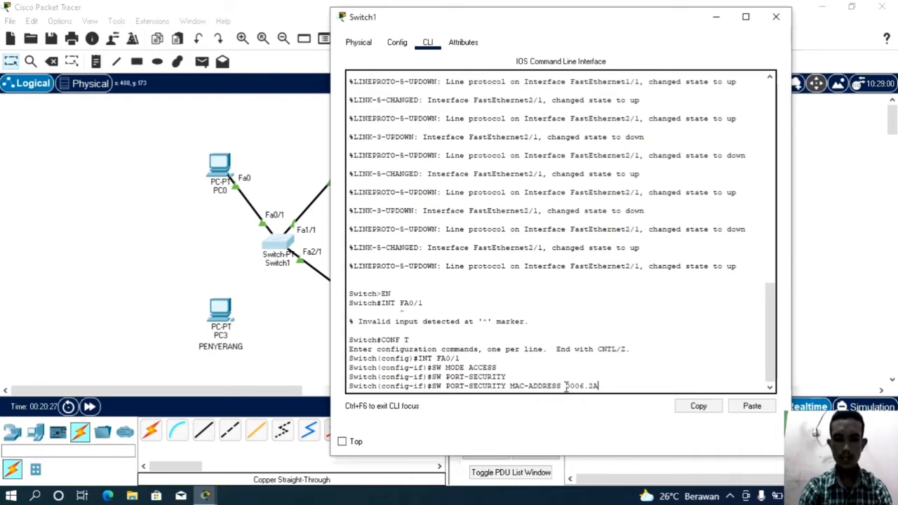
pyautogui.write('86')
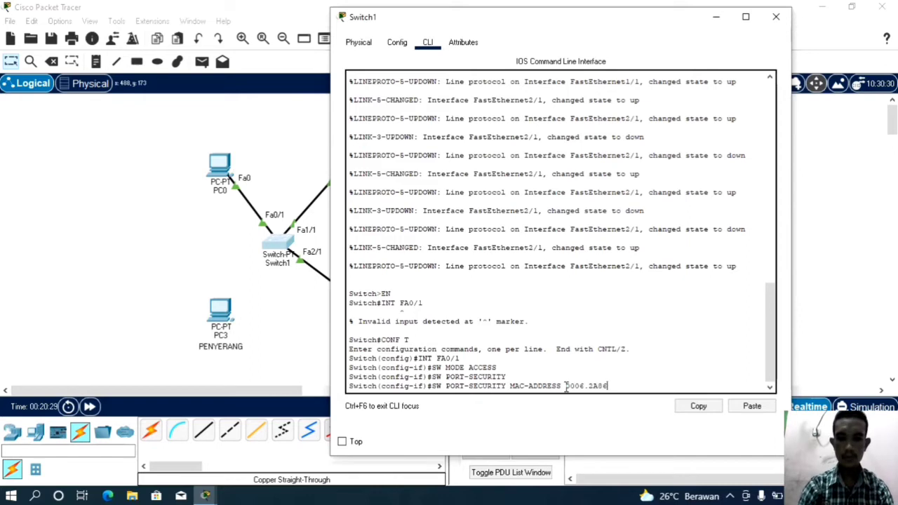
pyautogui.write('.1EEE')
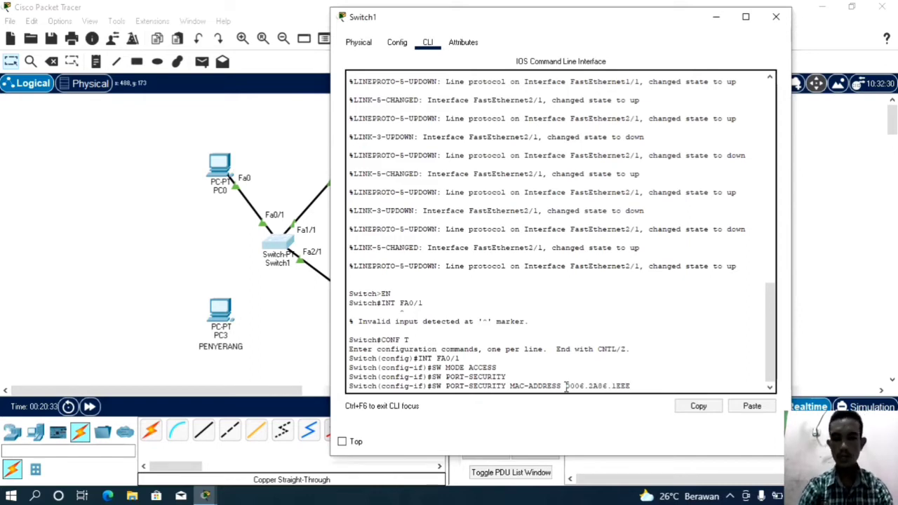
pyautogui.press('BackSpace')
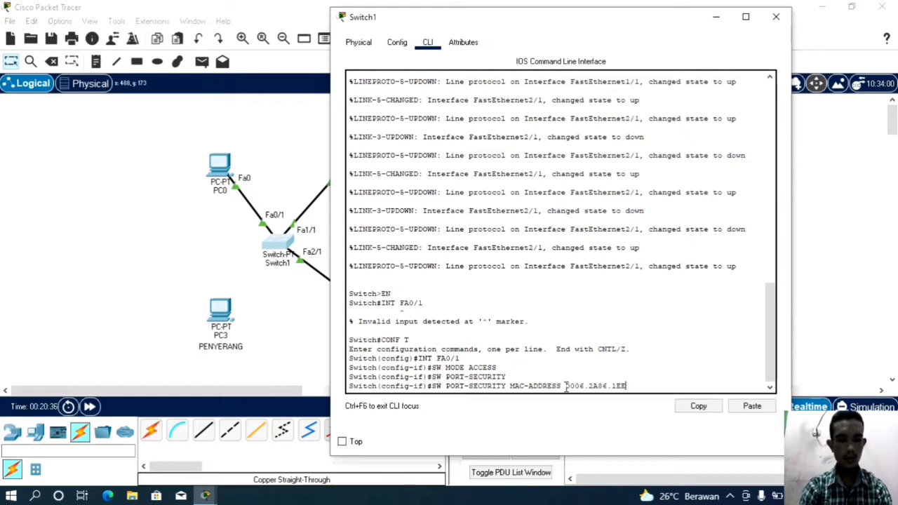
pyautogui.write('8')
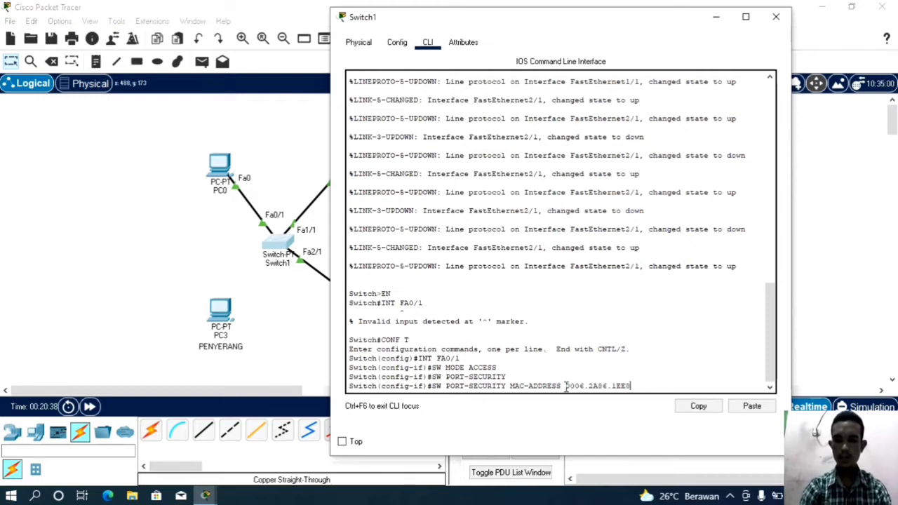
pyautogui.press('Return')
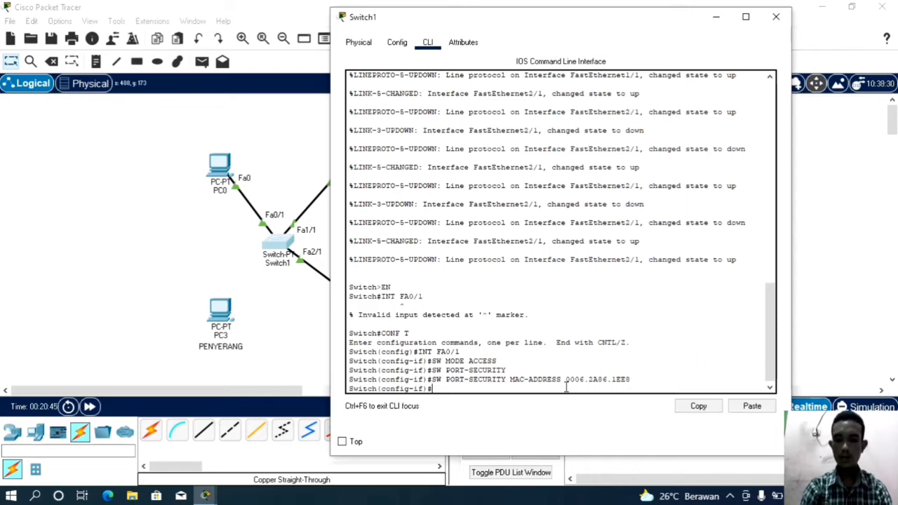
# Step: Set the port-security violation mode of Switch1's FA0/1 interface to restrict with SW PORT-SECURITY VIOLATION RESTRICT
pyautogui.press('Up')
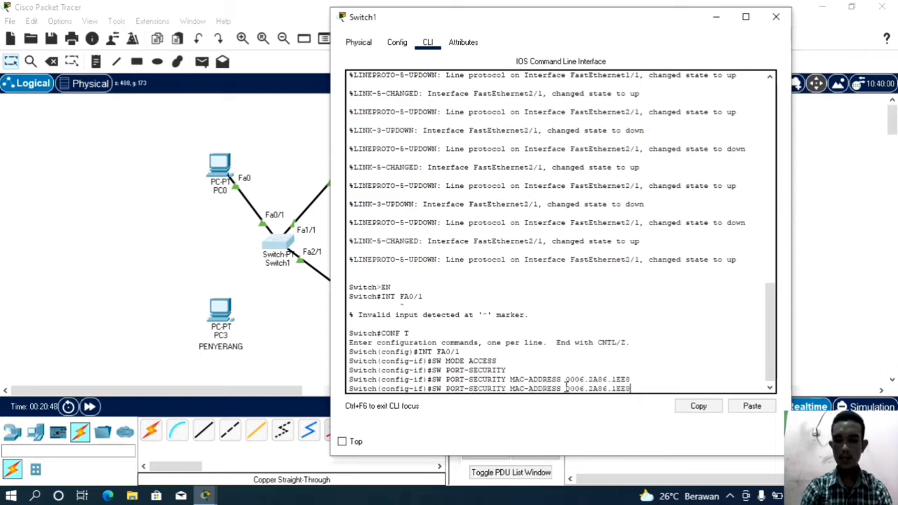
pyautogui.press('BackSpace')
pyautogui.press('BackSpace')
pyautogui.press('BackSpace')
pyautogui.press('BackSpace')
pyautogui.press('BackSpace')
pyautogui.press('BackSpace')
pyautogui.press('BackSpace')
pyautogui.press('BackSpace')
pyautogui.press('BackSpace')
pyautogui.press('BackSpace')
pyautogui.press('BackSpace')
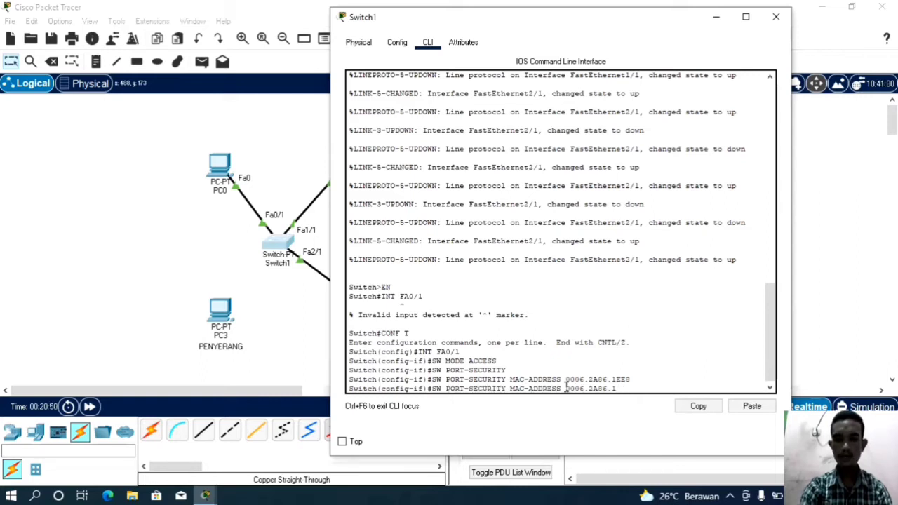
pyautogui.press('BackSpace')
pyautogui.press('BackSpace')
pyautogui.press('BackSpace')
pyautogui.press('BackSpace')
pyautogui.press('BackSpace')
pyautogui.press('BackSpace')
pyautogui.press('BackSpace')
pyautogui.press('BackSpace')
pyautogui.press('BackSpace')
pyautogui.press('BackSpace')
pyautogui.press('BackSpace')
pyautogui.press('BackSpace')
pyautogui.press('BackSpace')
pyautogui.press('BackSpace')
pyautogui.press('BackSpace')
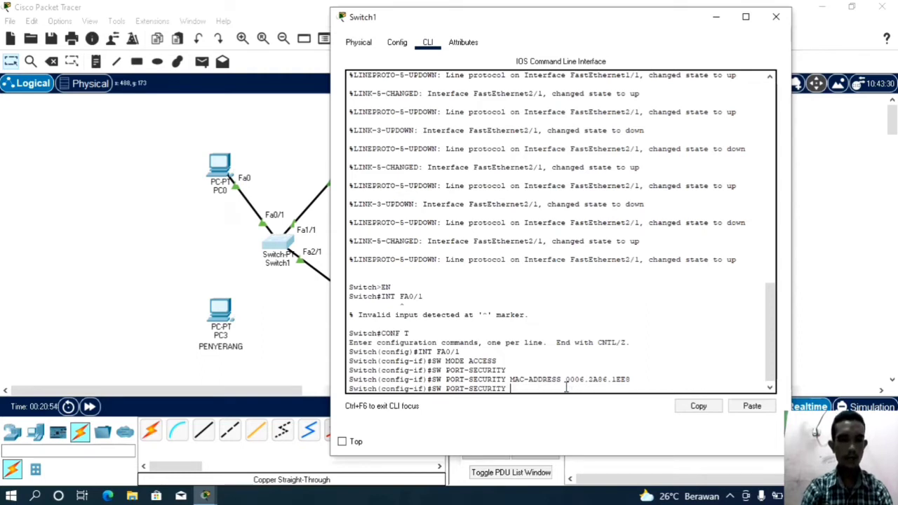
pyautogui.write('VIL')
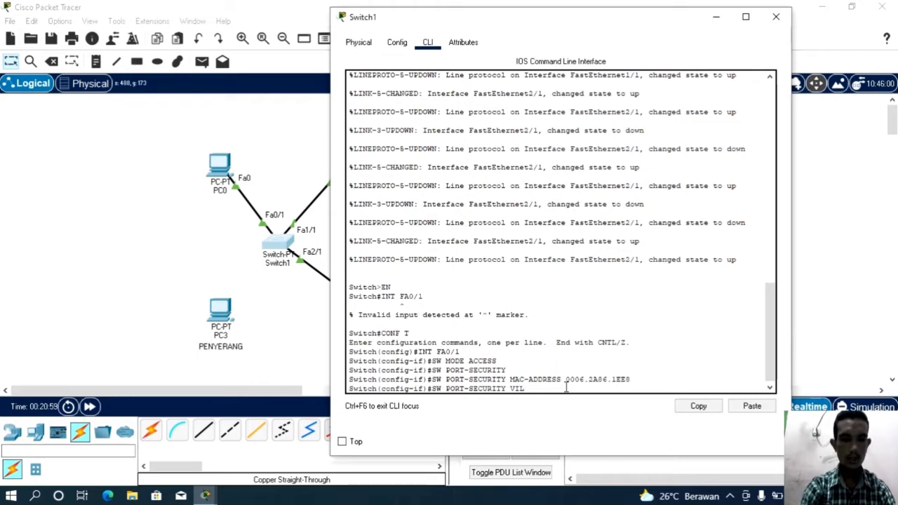
pyautogui.write('ATION')
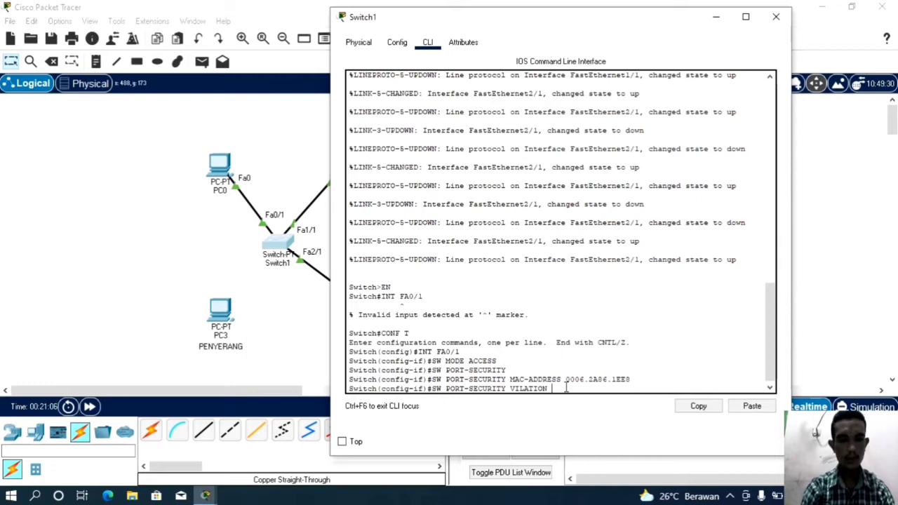
pyautogui.press('Left')
pyautogui.press('Left')
pyautogui.press('Left')
pyautogui.press('Left')
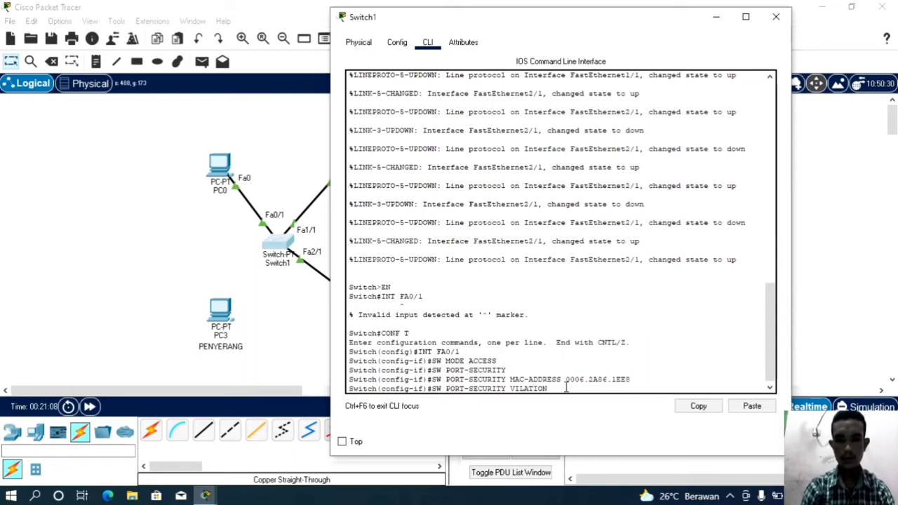
pyautogui.write('ON ')
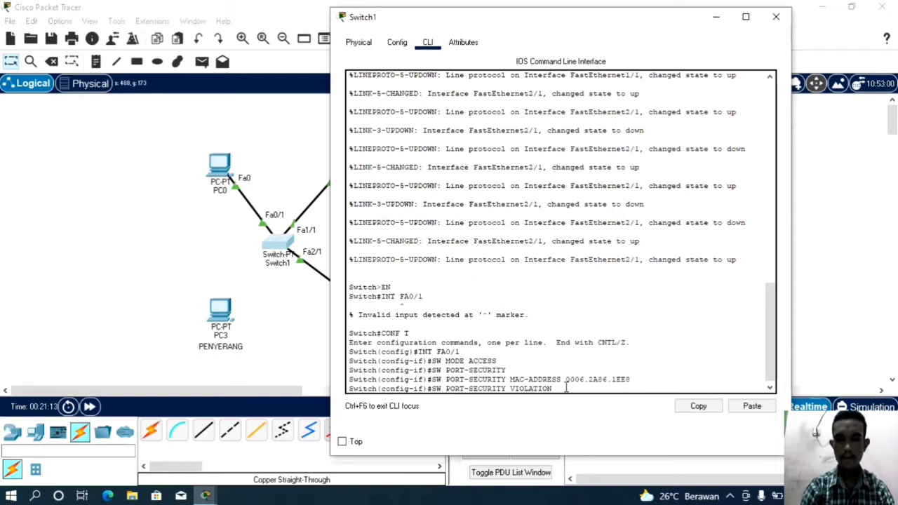
pyautogui.write('RES')
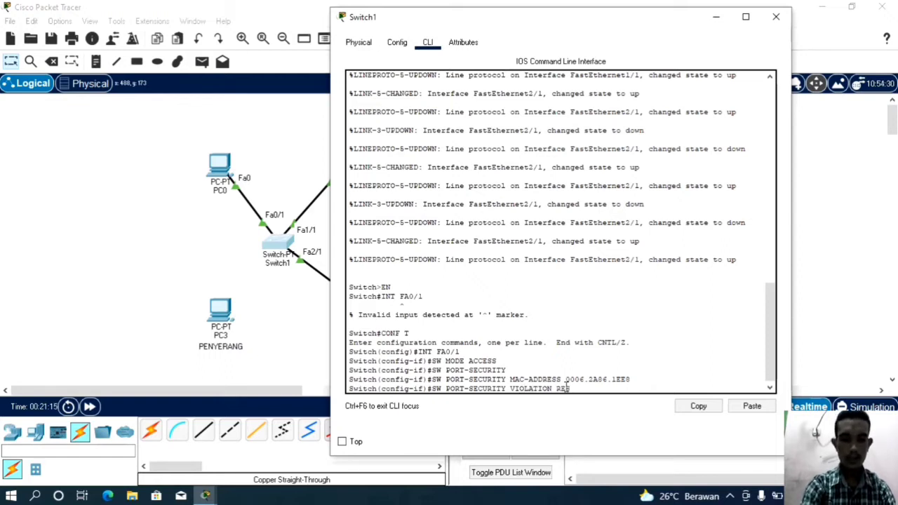
pyautogui.write('TRIC')
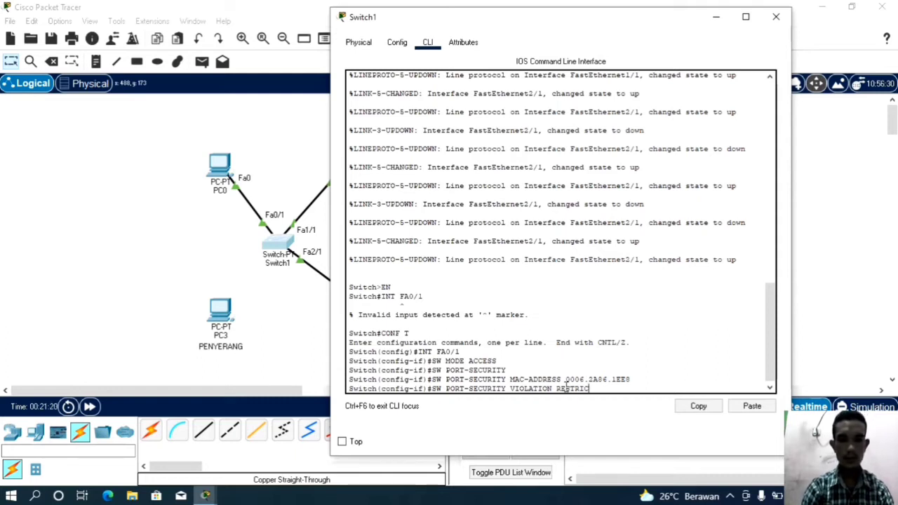
pyautogui.write('T')
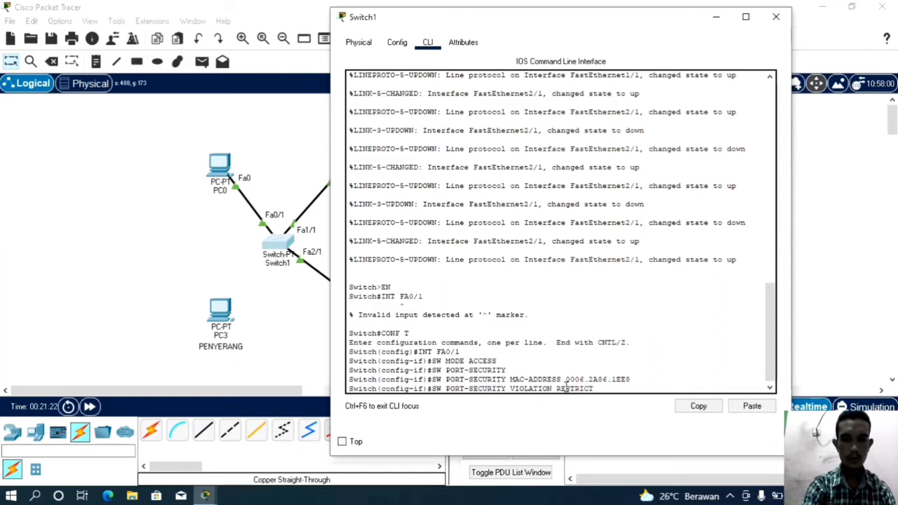
pyautogui.press('Return')
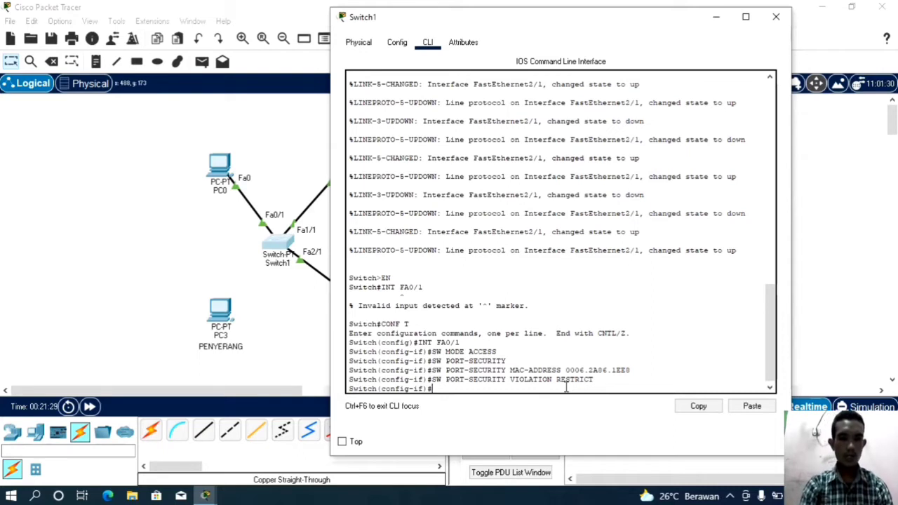
# Step: Select Switch1's FA1/1 interface for configuration with INT FA1/1
pyautogui.write('INT')
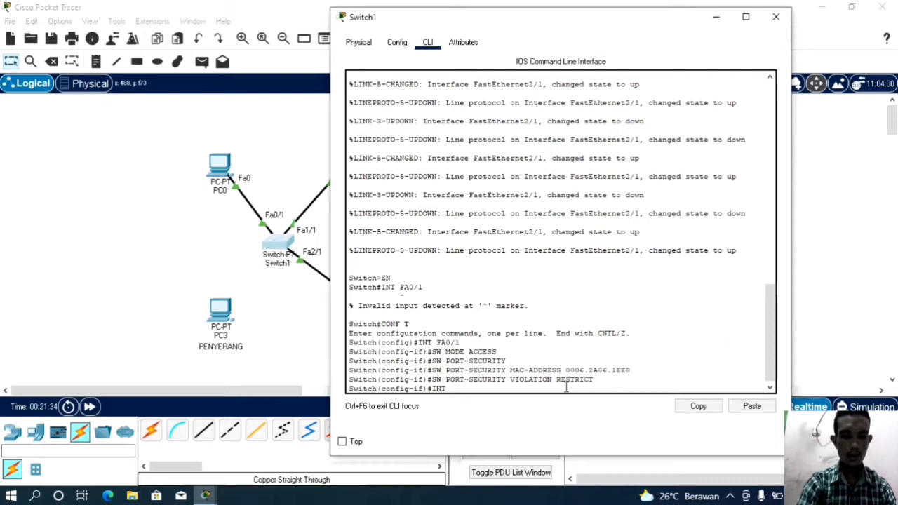
pyautogui.write(' FA')
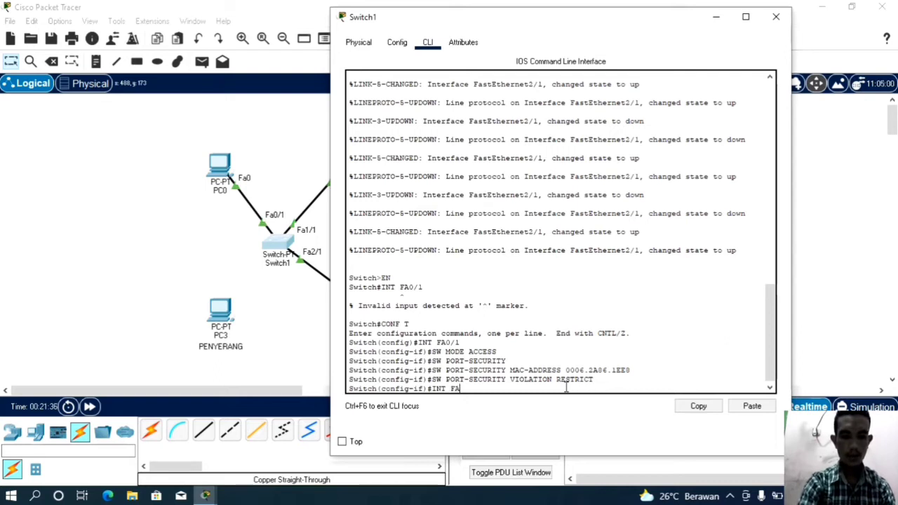
pyautogui.write('1/1')
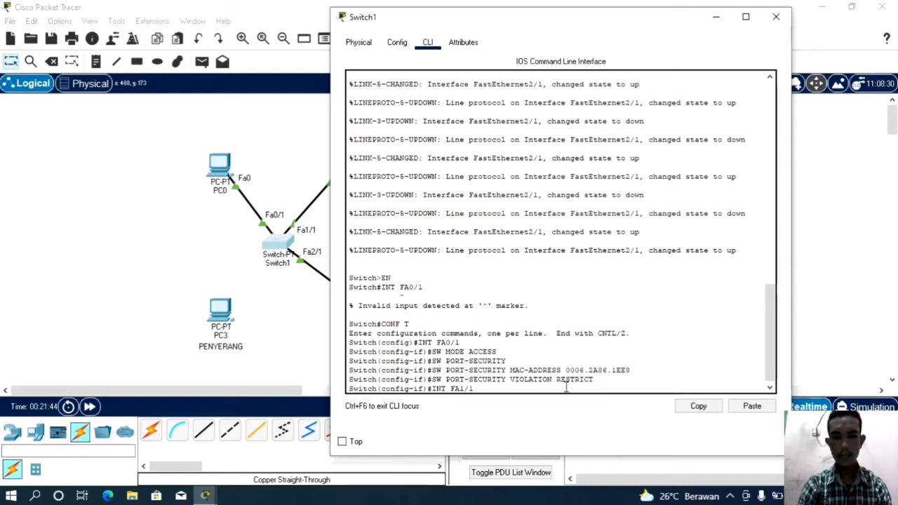
pyautogui.press('Return')
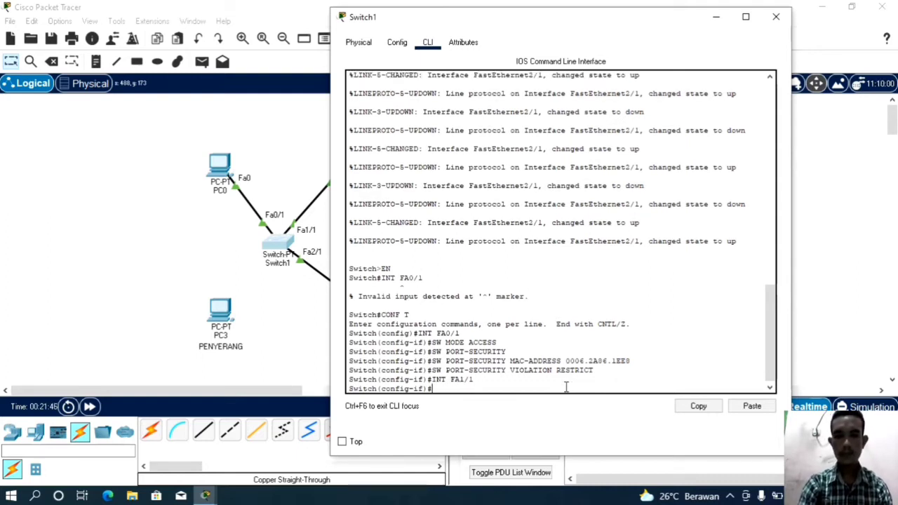
# Step: Put Switch1's FA1/1 interface in access mode with SW MODE ACCESS
pyautogui.press('Up')
pyautogui.press('Up')
pyautogui.press('Up')
pyautogui.press('Up')
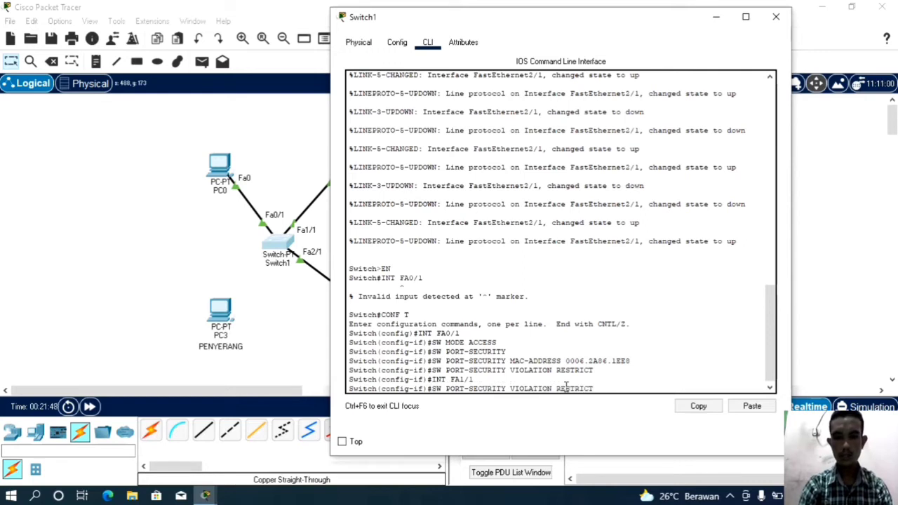
pyautogui.press('Up')
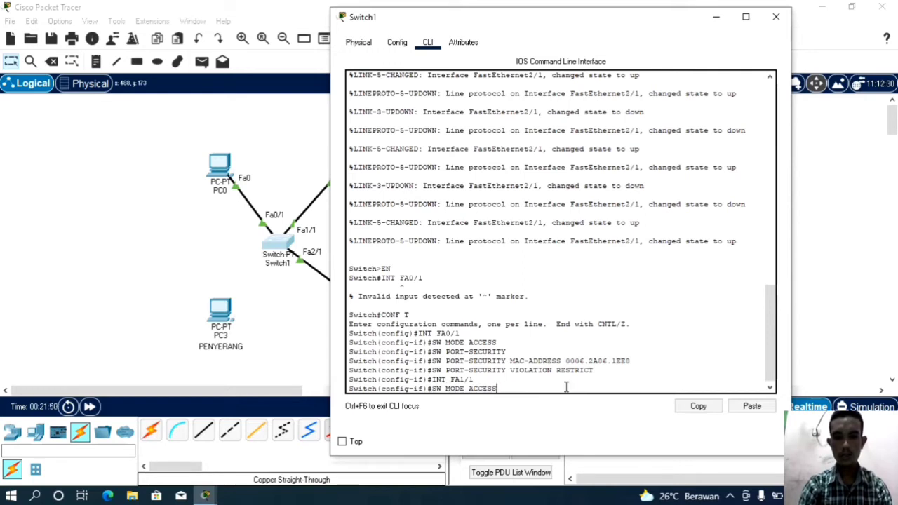
pyautogui.press('Return')
# Step: Enable port security on Switch1's FA1/1 interface with SW PORT-SECURITY
pyautogui.press('Up')
pyautogui.press('Up')
pyautogui.press('Up')
pyautogui.press('Up')
pyautogui.press('Up')
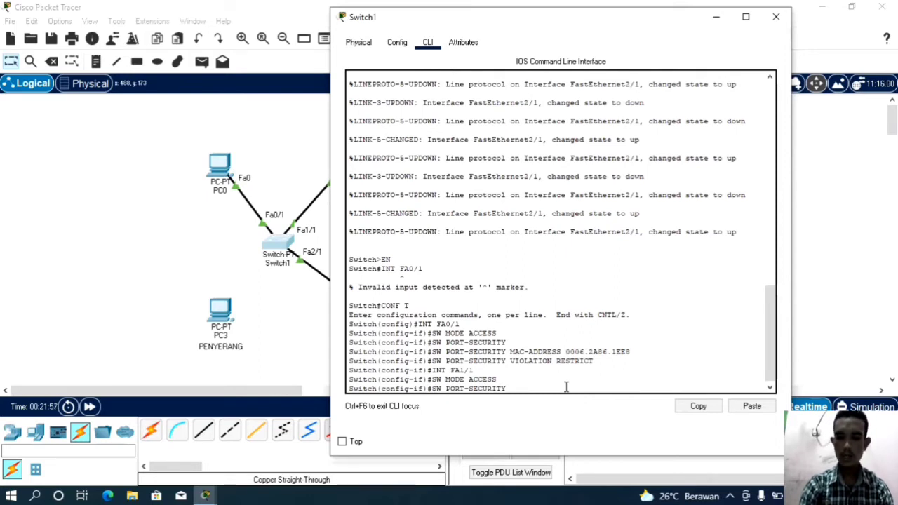
pyautogui.press('Return')
# Step: Recall the earlier SW PORT-SECURITY MAC-ADDRESS command for FA1/1 and erase PC0's address from it, leaving it pending
pyautogui.press('Up')
pyautogui.press('Up')
pyautogui.press('Up')
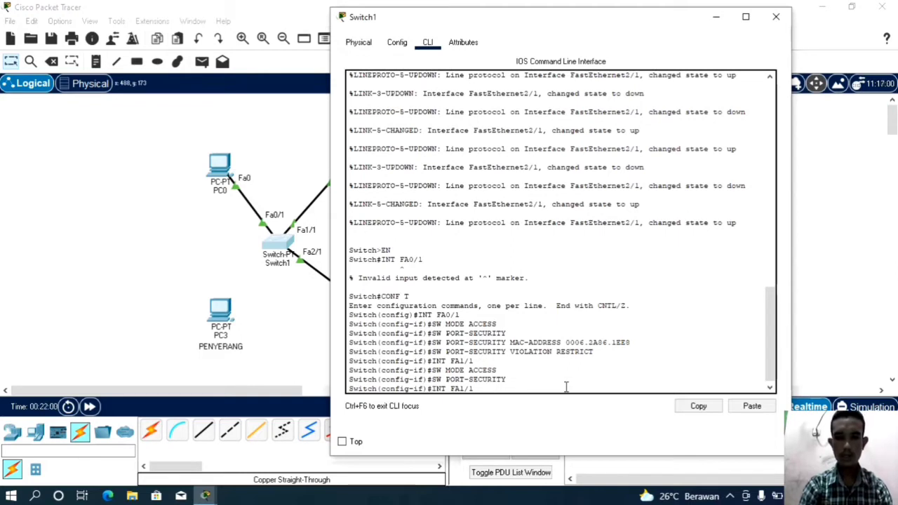
pyautogui.press('Up')
pyautogui.press('Up')
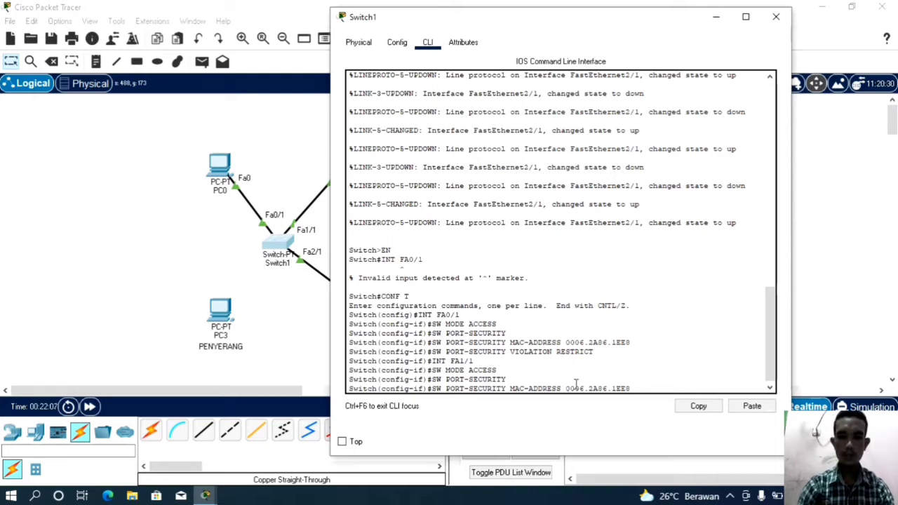
pyautogui.moveTo(631, 387); pyautogui.dragTo(565, 389)
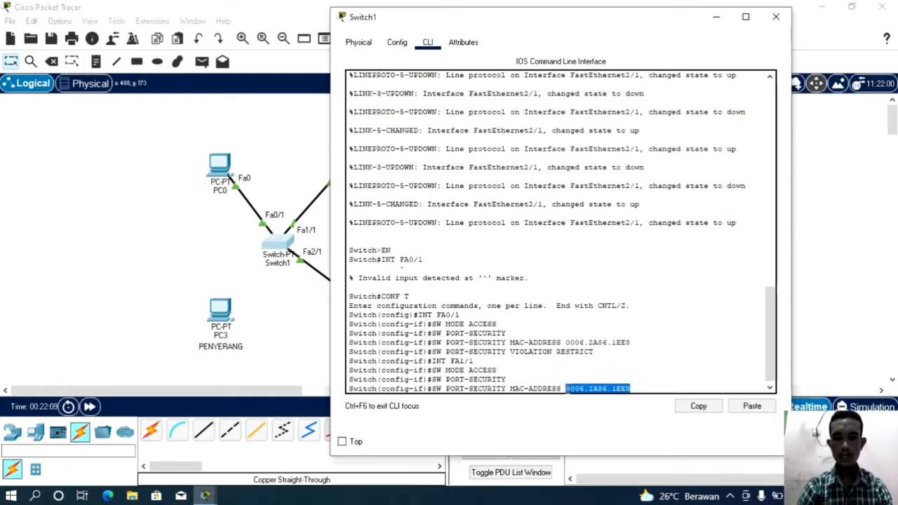
pyautogui.click(636, 386)
pyautogui.press('BackSpace')
pyautogui.press('BackSpace')
pyautogui.press('BackSpace')
pyautogui.press('BackSpace')
pyautogui.press('BackSpace')
pyautogui.press('BackSpace')
pyautogui.press('BackSpace')
pyautogui.press('BackSpace')
pyautogui.press('BackSpace')
pyautogui.press('BackSpace')
pyautogui.press('BackSpace')
pyautogui.press('BackSpace')
pyautogui.press('BackSpace')
pyautogui.press('BackSpace')
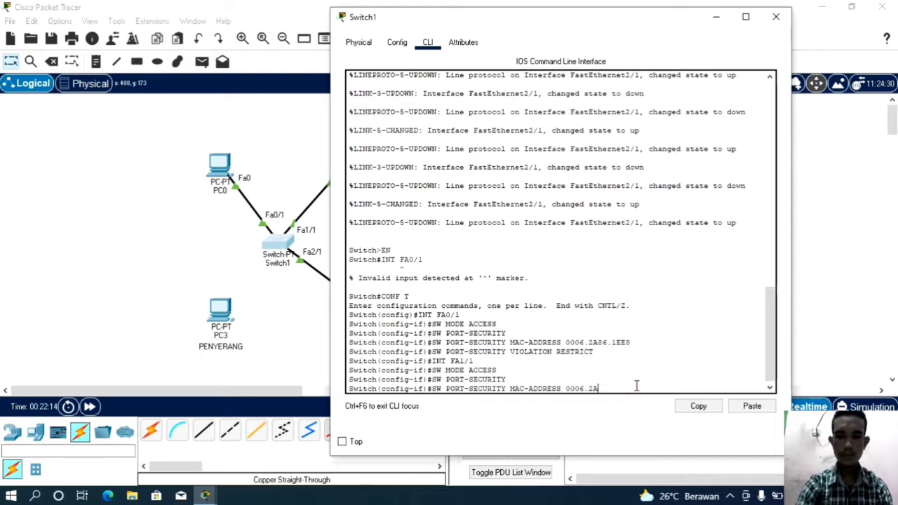
# Step: Look up the MAC address of PC1's FastEthernet0 port in the topology and return to Switch1's command line
pyautogui.click(838, 298)
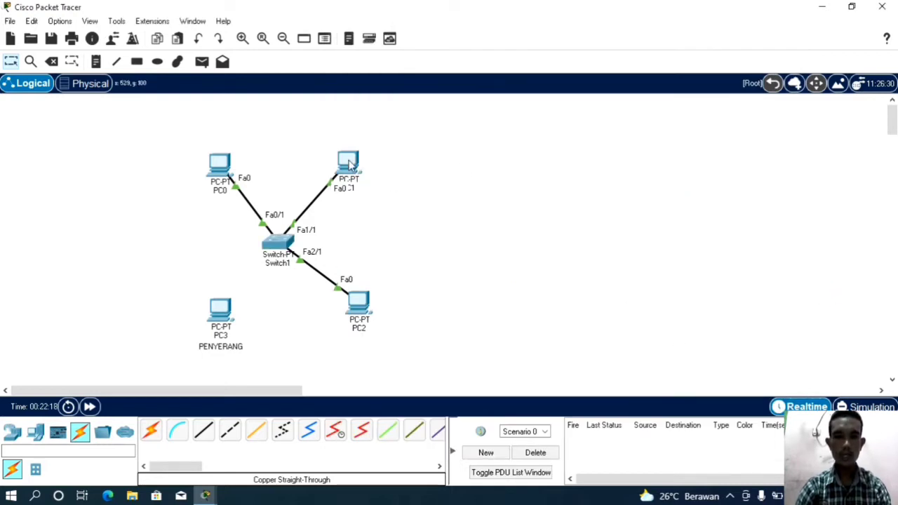
pyautogui.moveTo(350, 164)
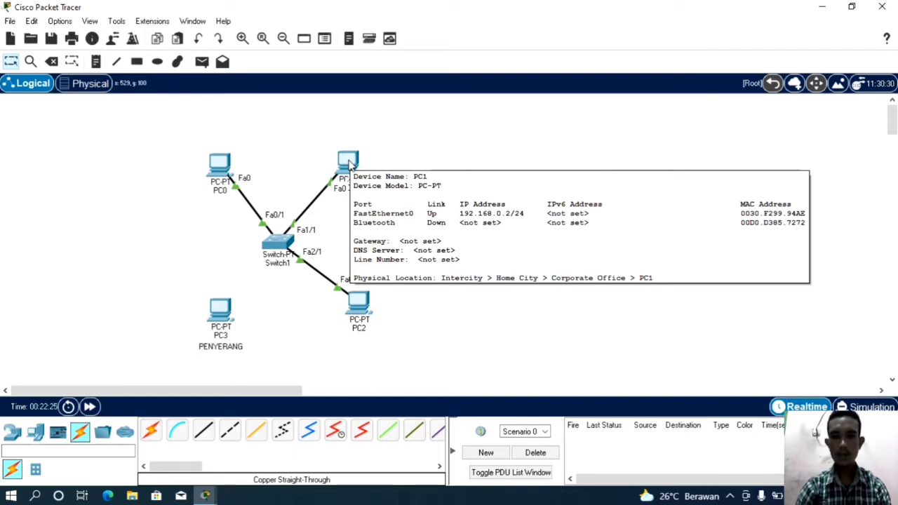
pyautogui.click(283, 243)
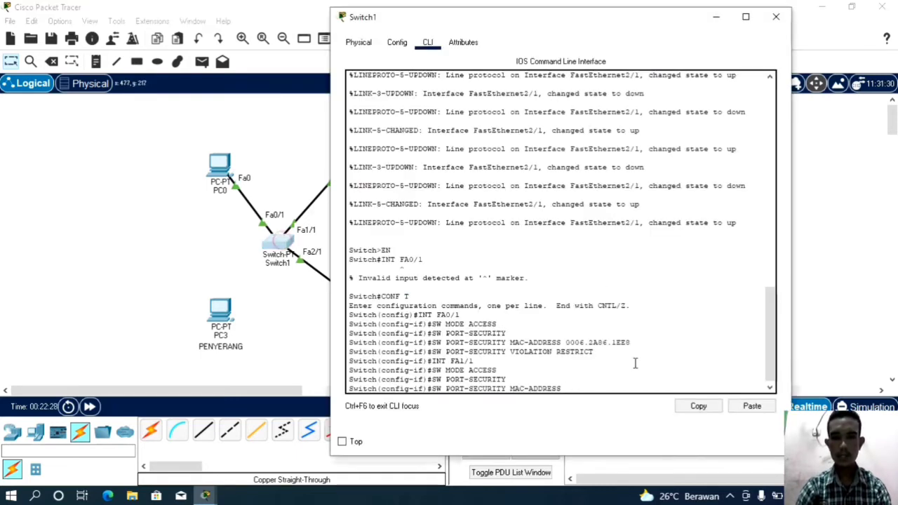
# Step: Complete the pending SW PORT-SECURITY MAC-ADDRESS command for FA1/1 with PC1's address 0030.F299.94AE and run it
pyautogui.write('1')
pyautogui.press('BackSpace')
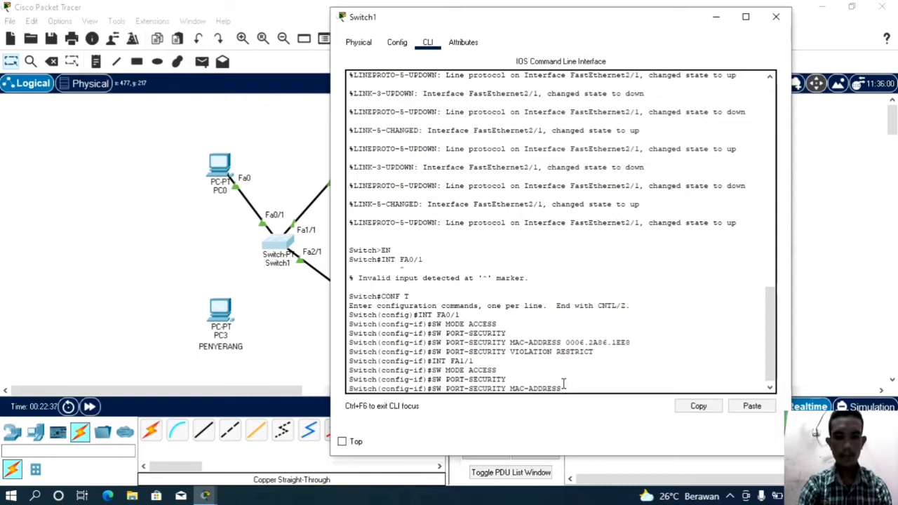
pyautogui.write('00')
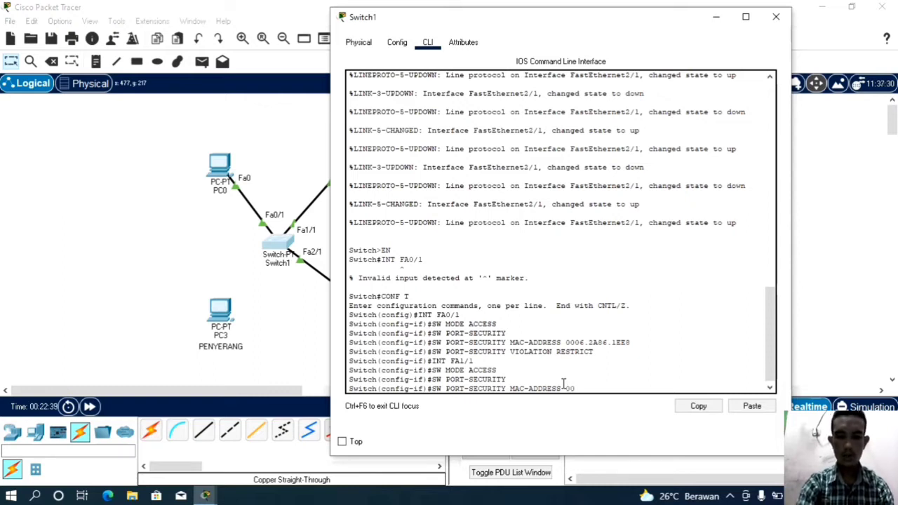
pyautogui.write('30')
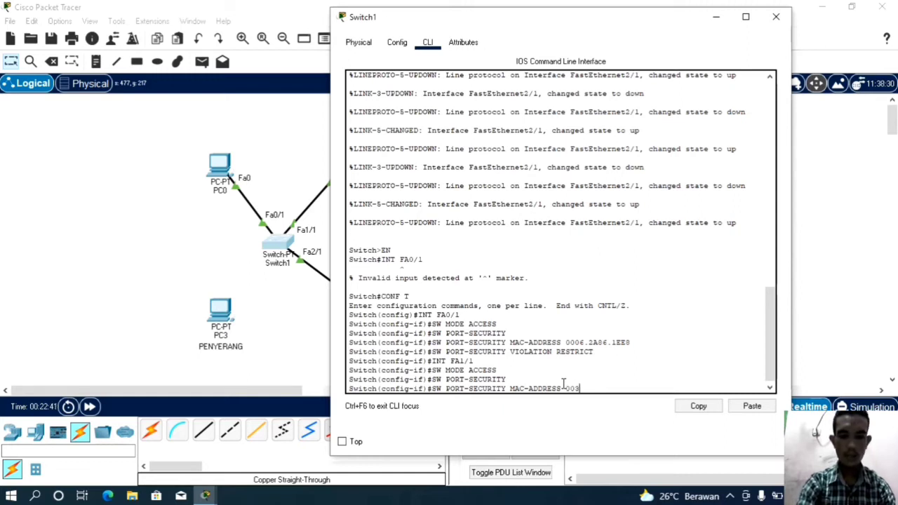
pyautogui.write('.')
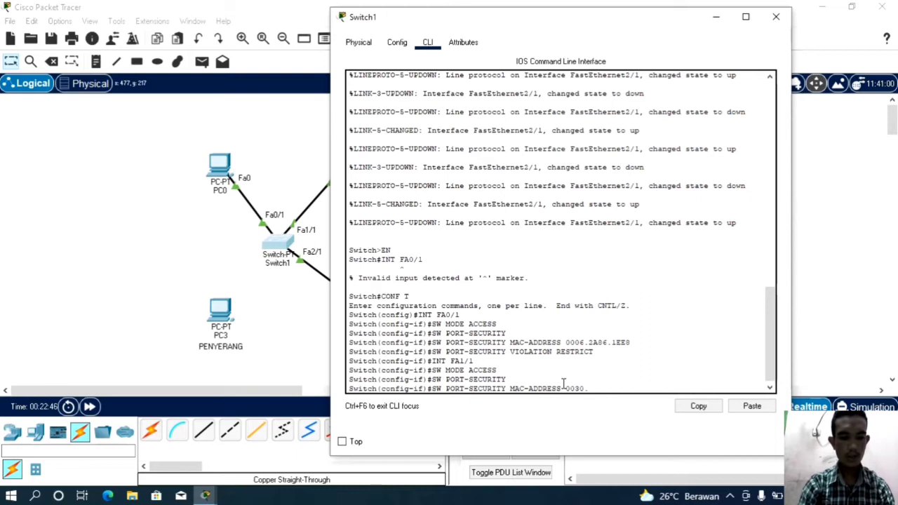
pyautogui.write('F2')
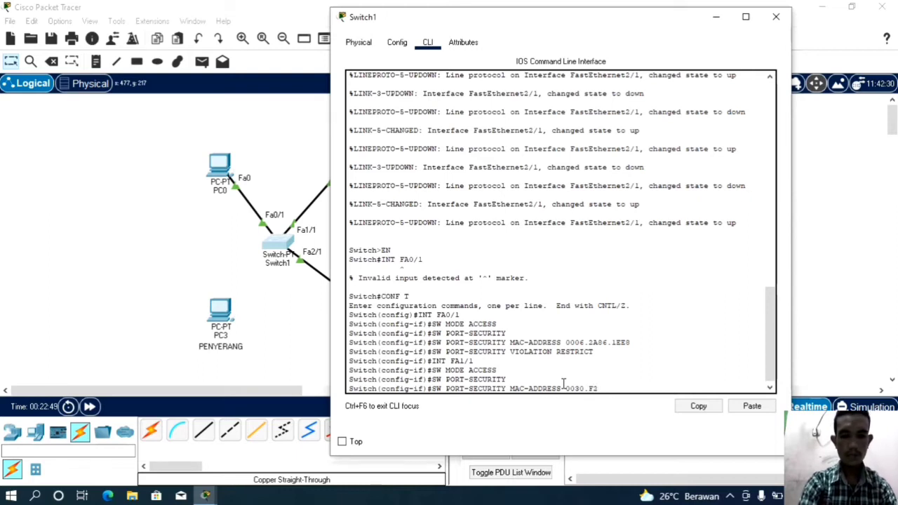
pyautogui.write('99.')
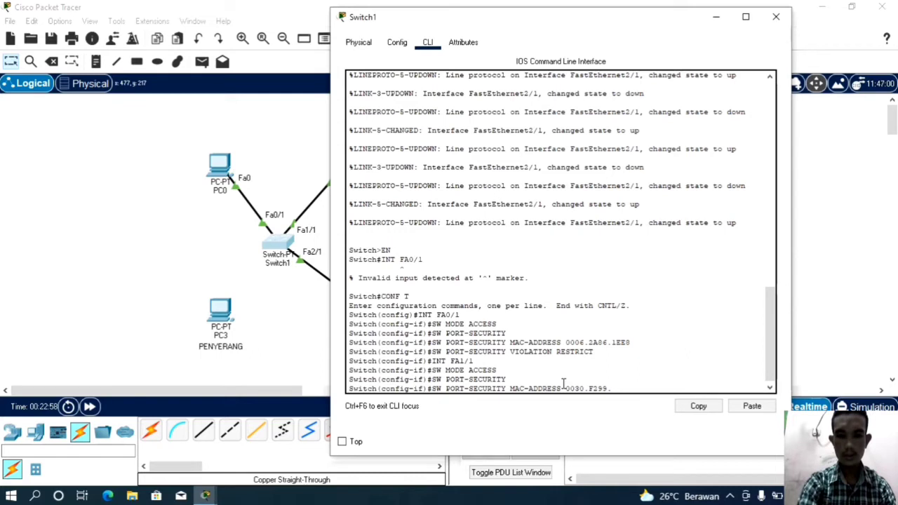
pyautogui.write('94')
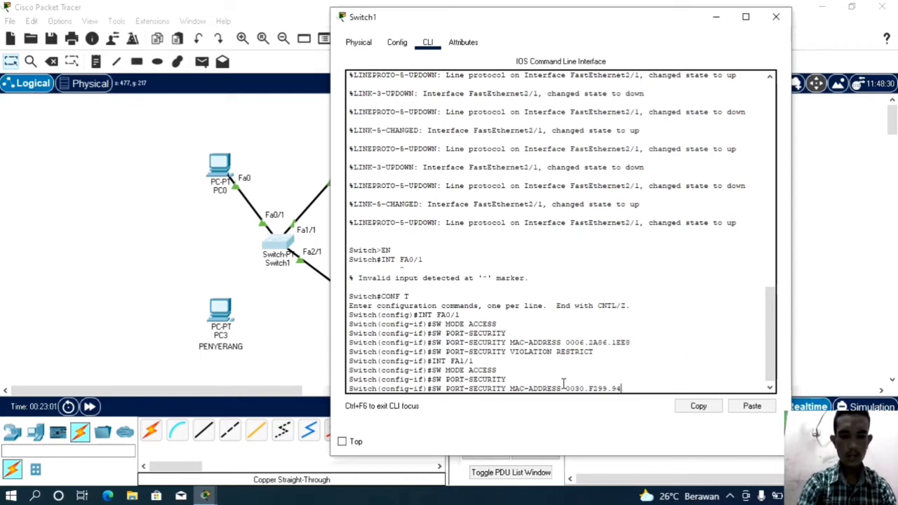
pyautogui.write('AE')
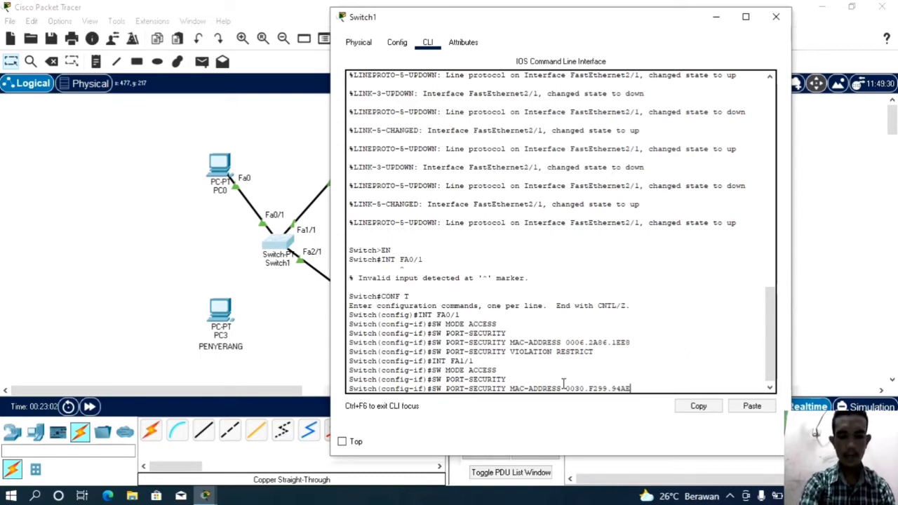
pyautogui.press('Return')
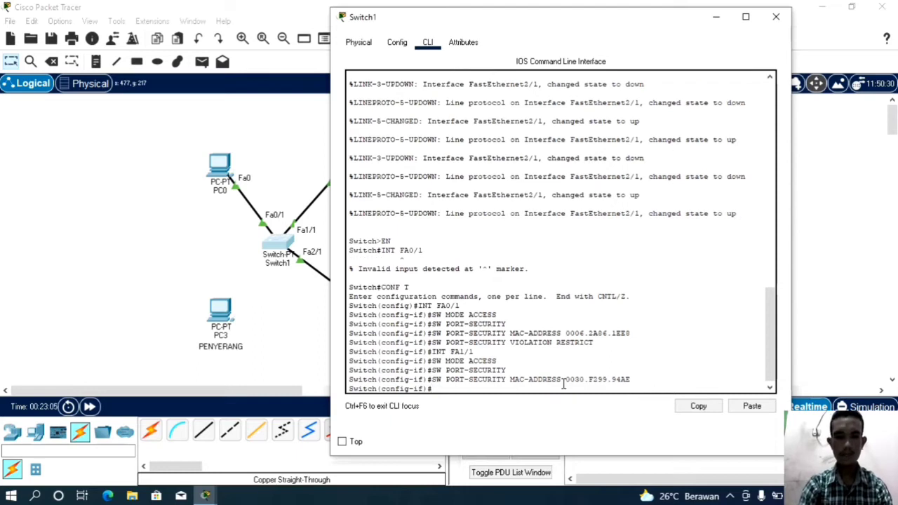
# Step: Set the port-security violation mode of Switch1's FA1/1 interface to restrict with SW PORT-SECURITY VIOLATION RESTRICT
pyautogui.press('Up')
pyautogui.press('Up')
pyautogui.press('Up')
pyautogui.press('Up')
pyautogui.press('Up')
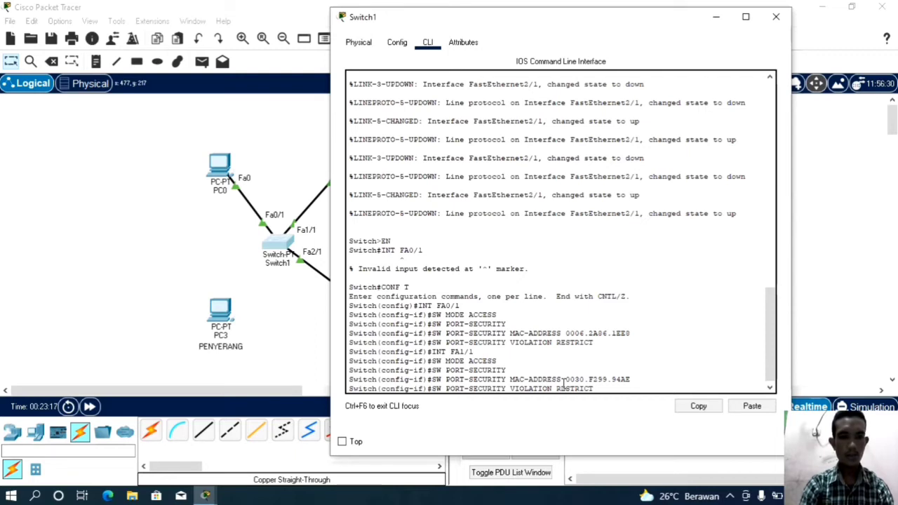
pyautogui.press('Return')
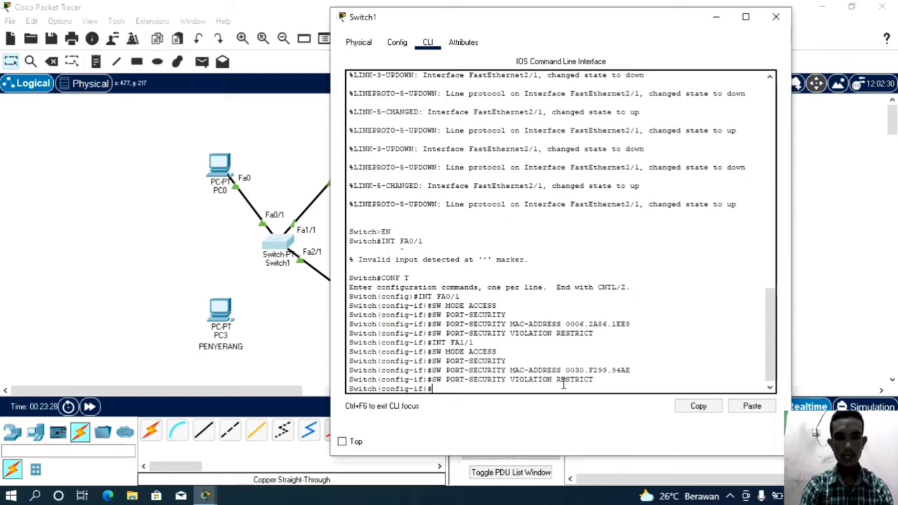
# Step: Select Switch1's FA2/1 interface with INT FA2/1 and put it in access mode with SW MODE ACCESS
pyautogui.write('INT')
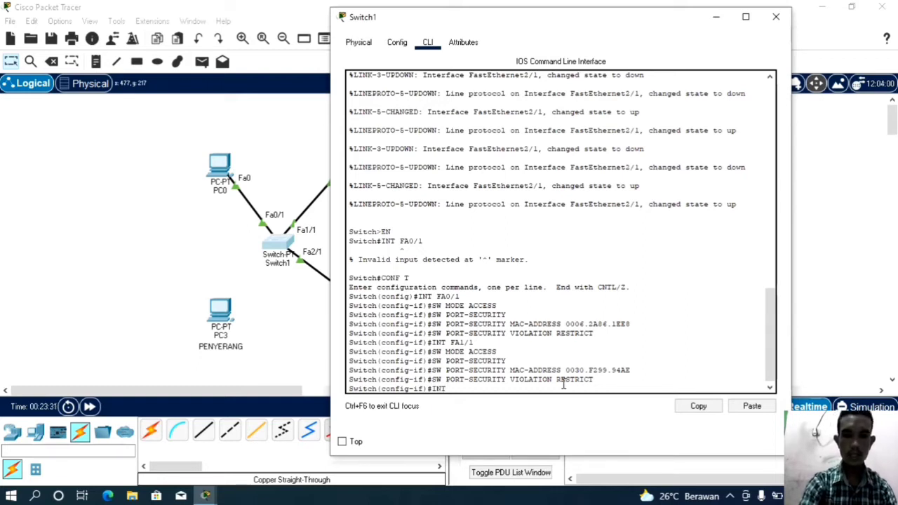
pyautogui.write(' FA')
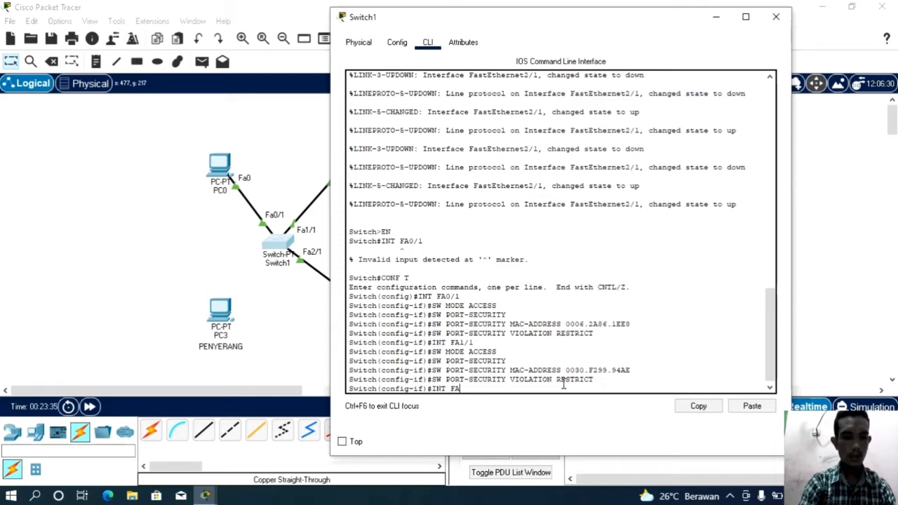
pyautogui.write('2/1')
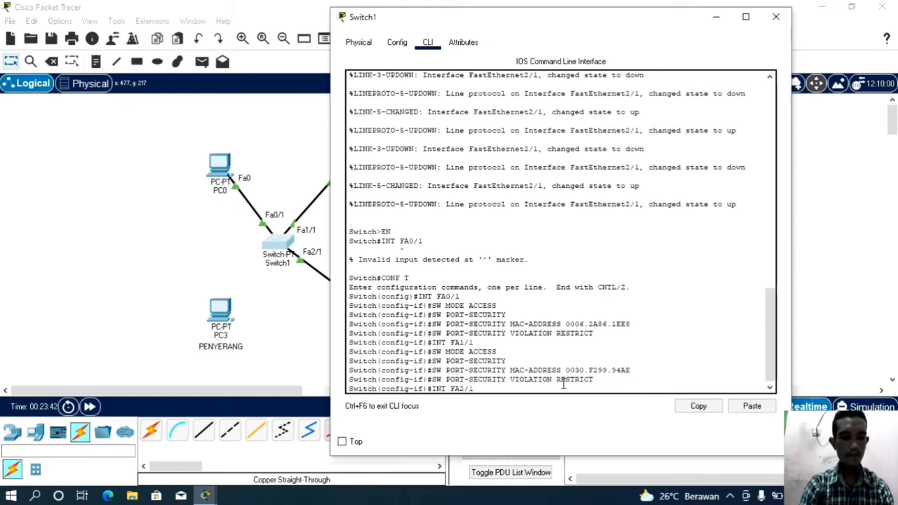
pyautogui.press('Return')
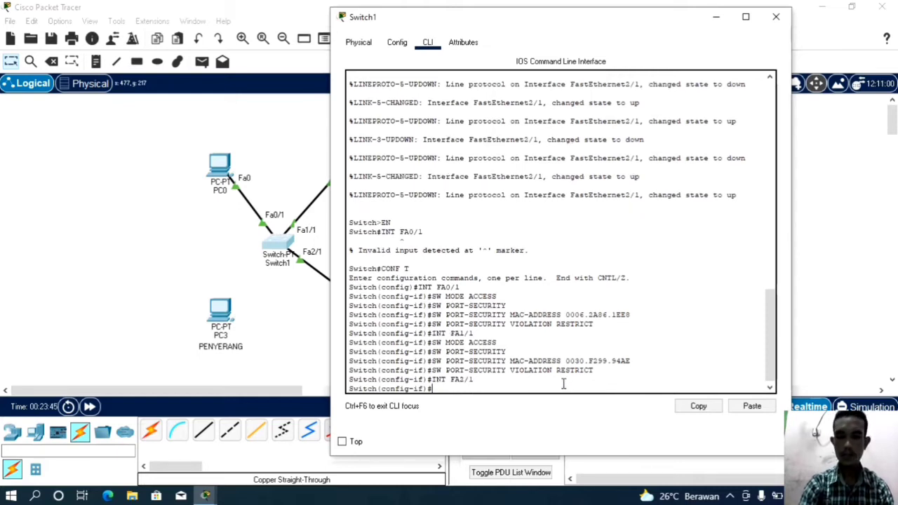
pyautogui.write('SW MODE ACCESS')
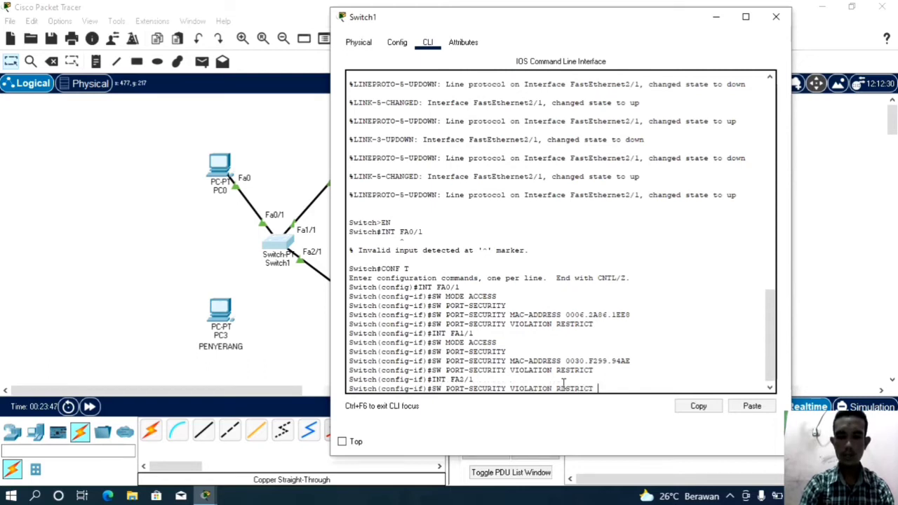
pyautogui.press('Return')
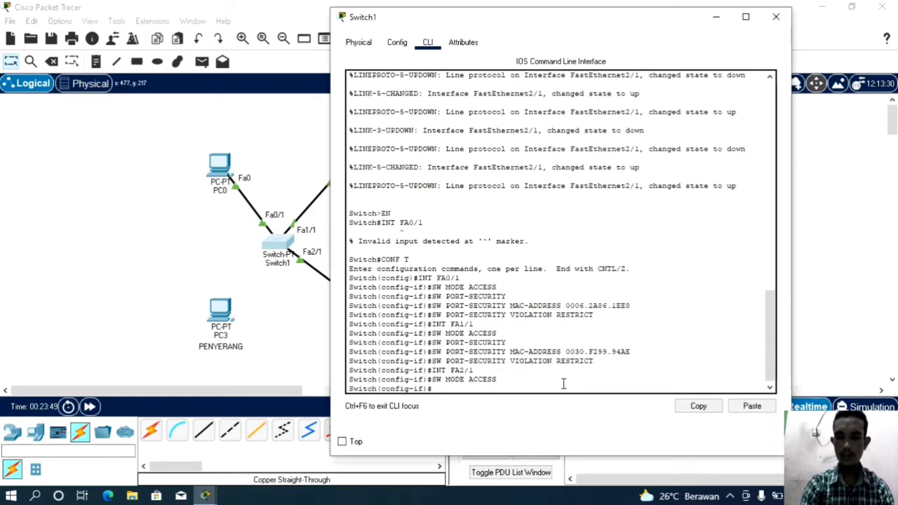
# Step: Enable port security on Switch1's FA2/1 interface with SW PORT-SECURITY
pyautogui.press('Up')
pyautogui.press('Up')
pyautogui.press('Up')
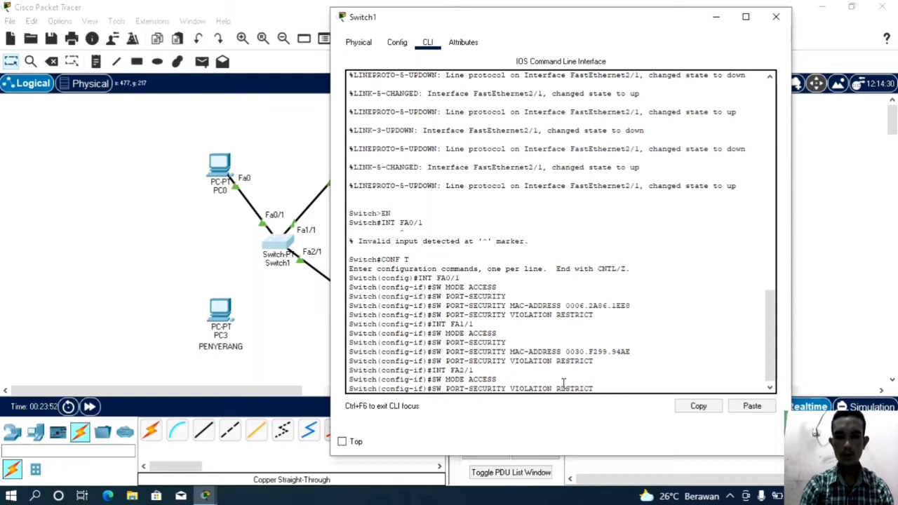
pyautogui.press('Up')
pyautogui.press('Up')
pyautogui.press('Return')
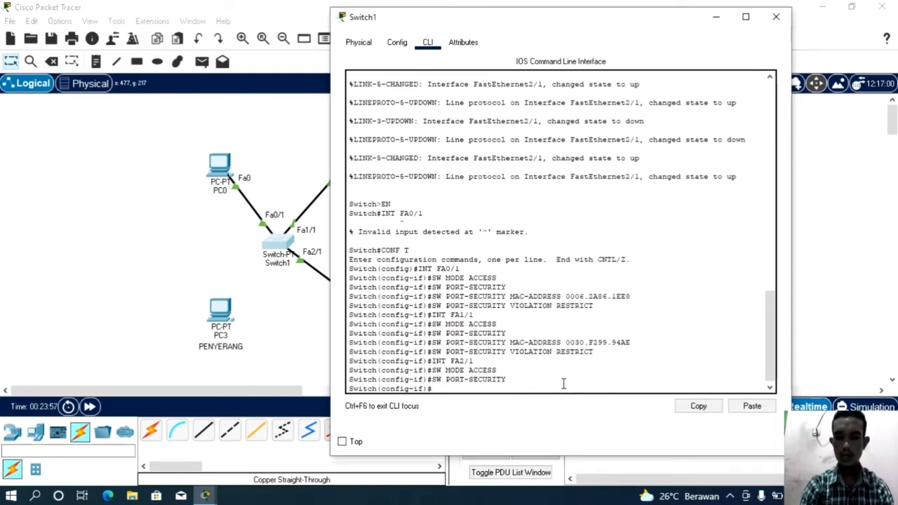
# Step: Recall the SW PORT-SECURITY MAC-ADDRESS command for FA2/1 and erase PC1's address from it, leaving it pending
pyautogui.press('Up')
pyautogui.press('Up')
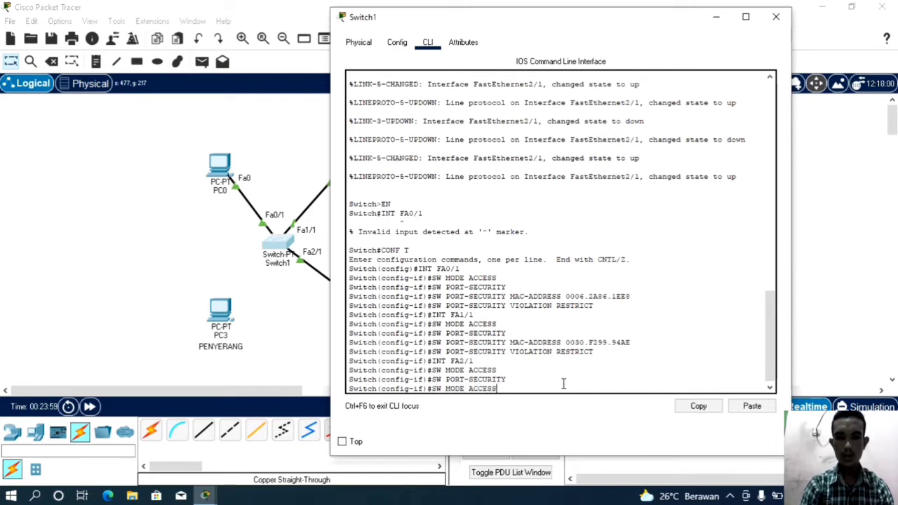
pyautogui.press('Up')
pyautogui.press('Up')
pyautogui.press('Up')
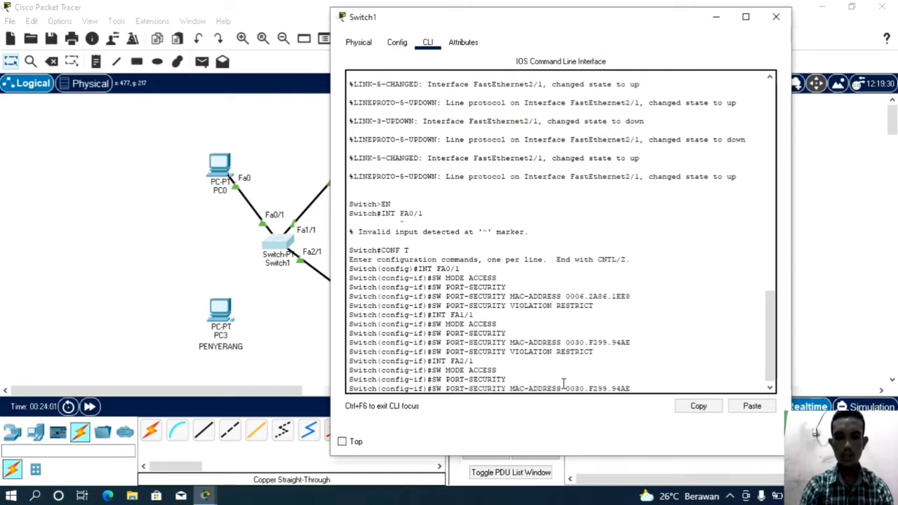
pyautogui.press('BackSpace')
pyautogui.press('BackSpace')
pyautogui.press('BackSpace')
pyautogui.press('BackSpace')
pyautogui.press('BackSpace')
pyautogui.press('BackSpace')
pyautogui.press('BackSpace')
pyautogui.press('BackSpace')
pyautogui.press('BackSpace')
pyautogui.press('BackSpace')
pyautogui.press('BackSpace')
pyautogui.press('BackSpace')
pyautogui.press('BackSpace')
pyautogui.press('BackSpace')
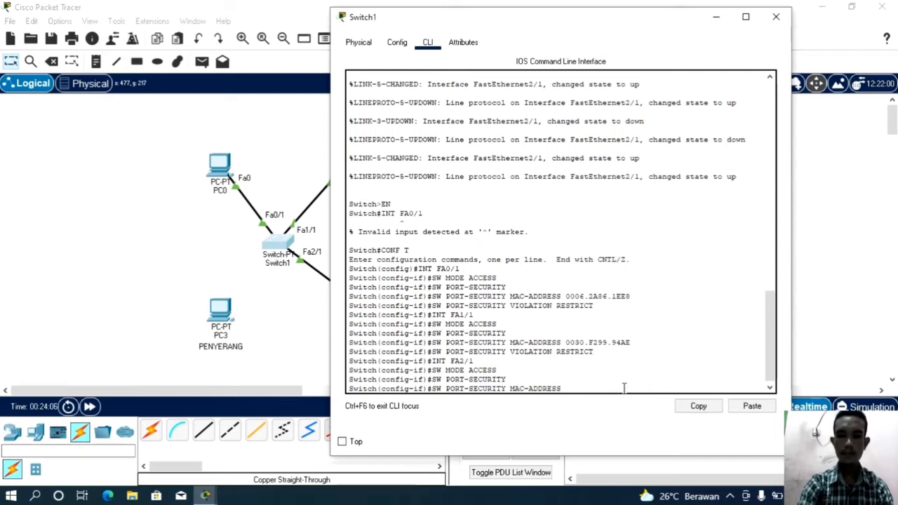
# Step: Look up the MAC address of PC2's FastEthernet0 port in the topology and return to Switch1's command line
pyautogui.click(845, 300)
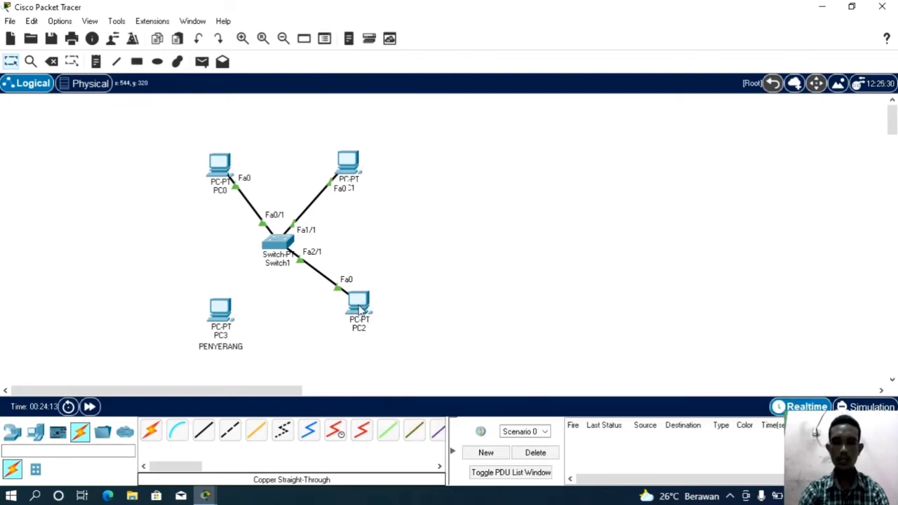
pyautogui.moveTo(359, 309)
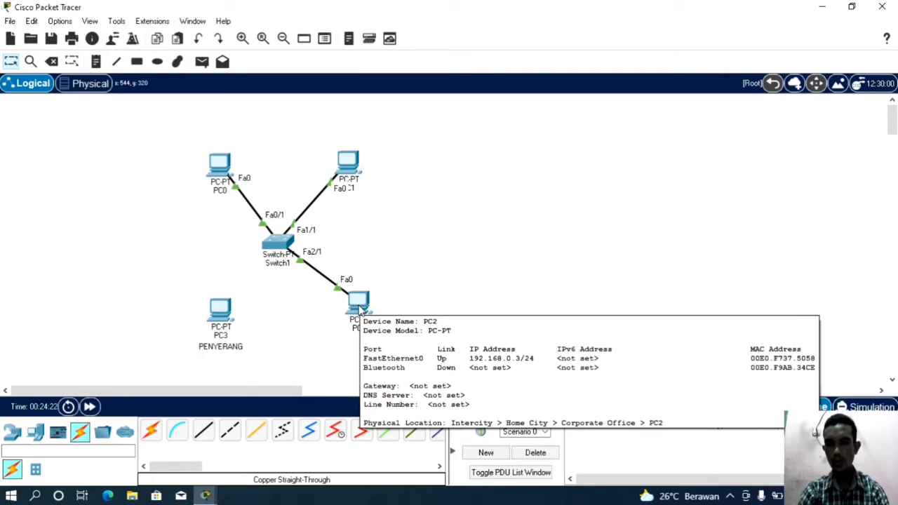
pyautogui.click(281, 244)
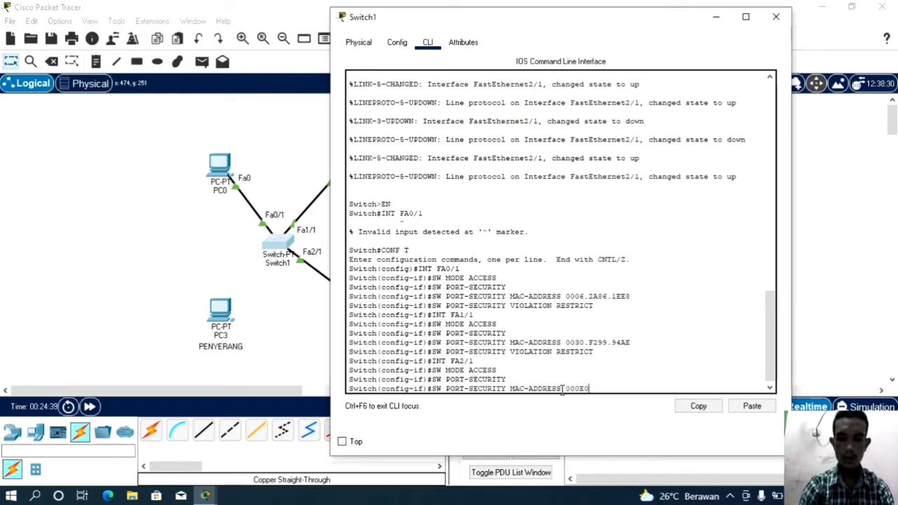
# Step: Try to assign the secure MAC address 000E0.F737.5058 to Switch1's FA2/1 interface with SW PORT-SECURITY MAC-ADDRESS
pyautogui.write('F')
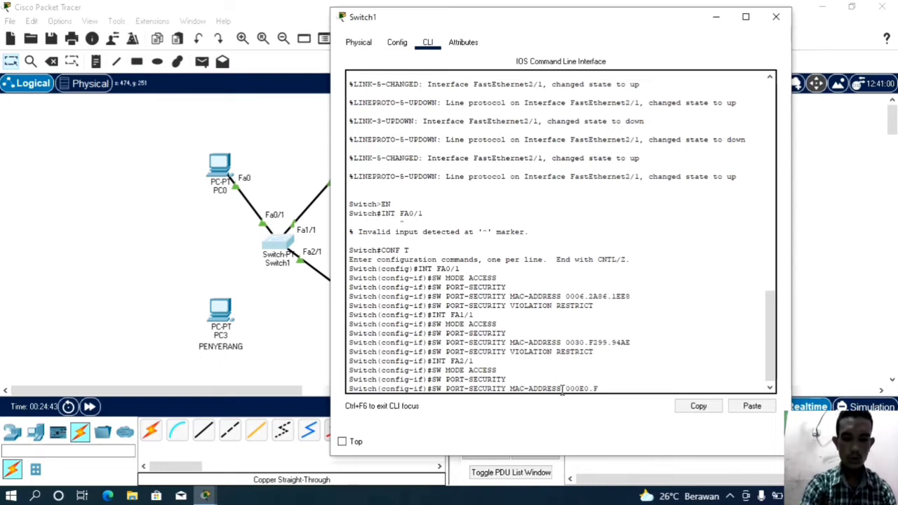
pyautogui.write('737.')
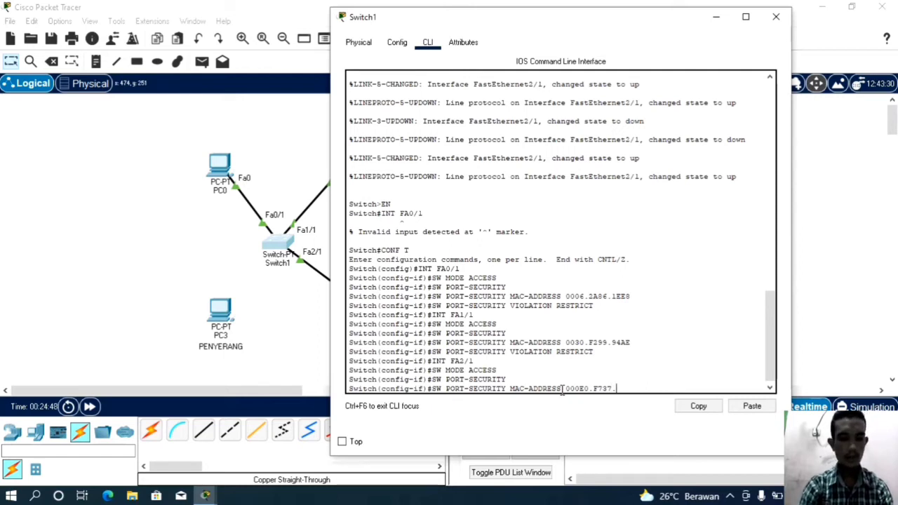
pyautogui.write('5')
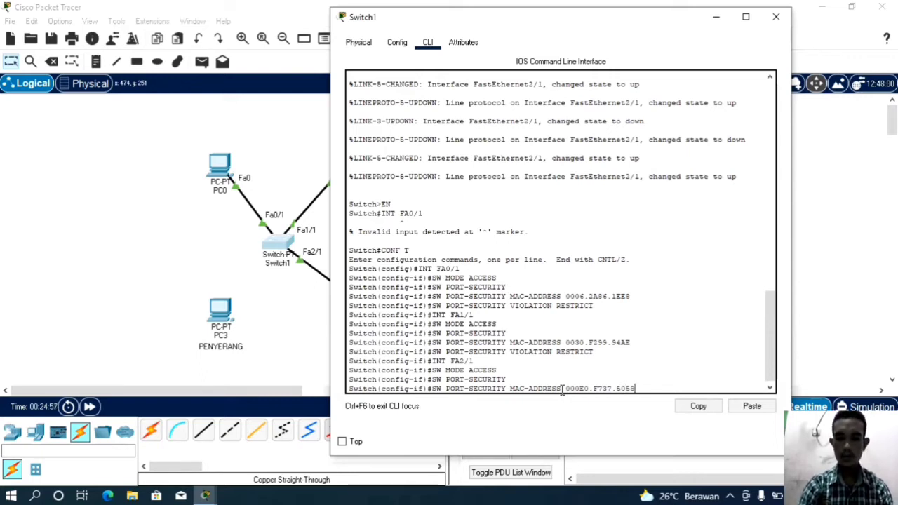
pyautogui.write('058')
pyautogui.press('Return')
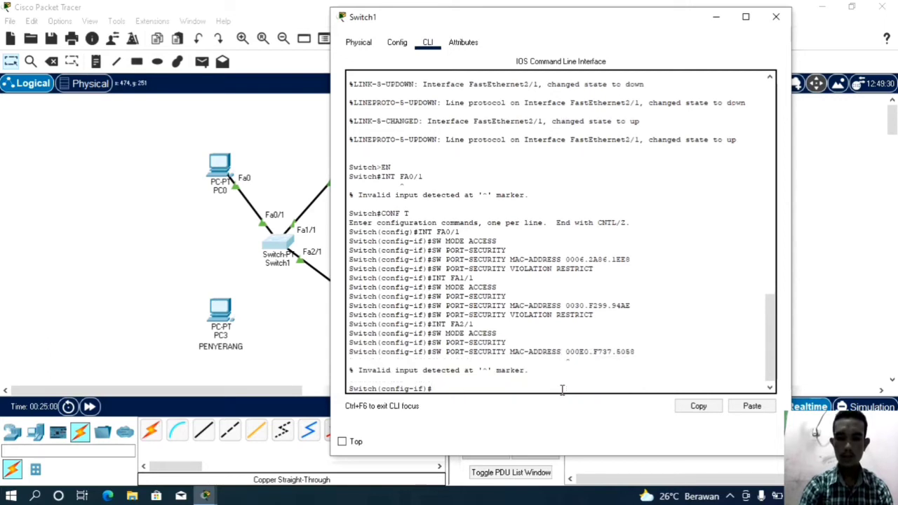
# Step: Recall the rejected command, correct the address to 00E0.F737.5058 and run SW PORT-SECURITY MAC-ADDRESS on FA2/1
pyautogui.press('Up')
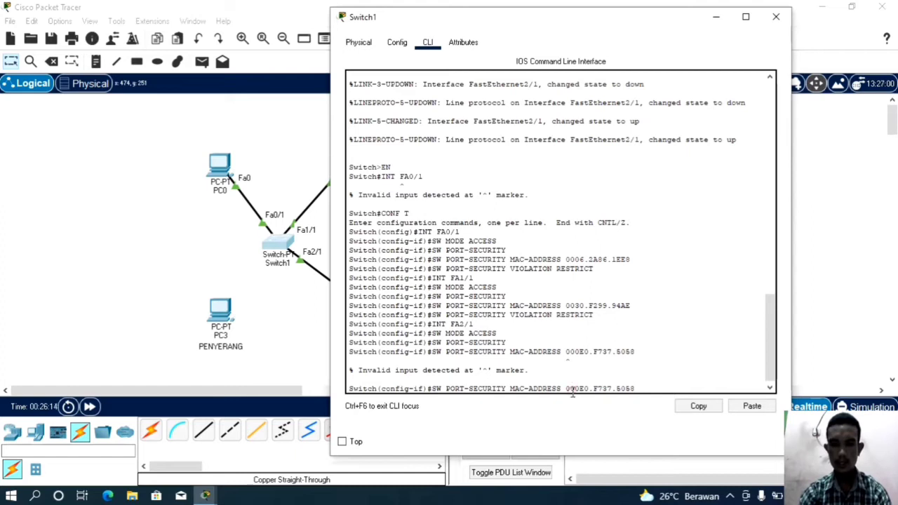
pyautogui.press('BackSpace')
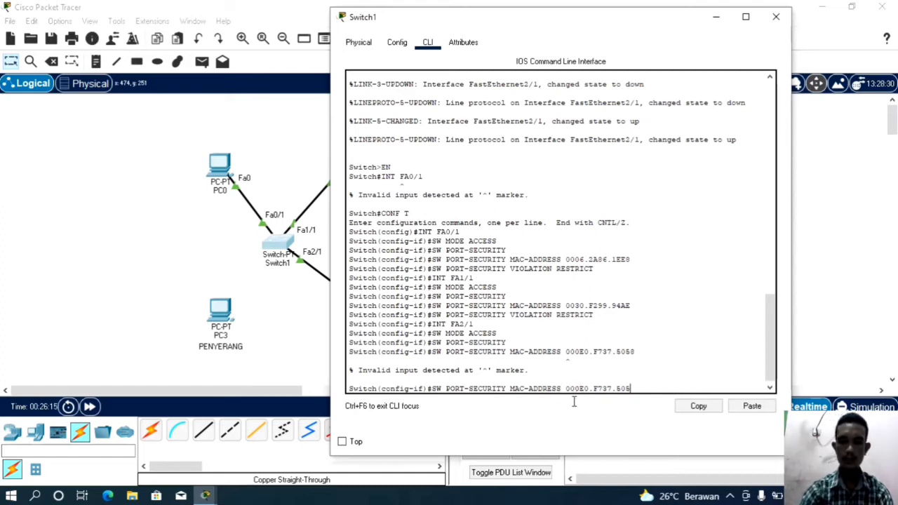
pyautogui.click(575, 388)
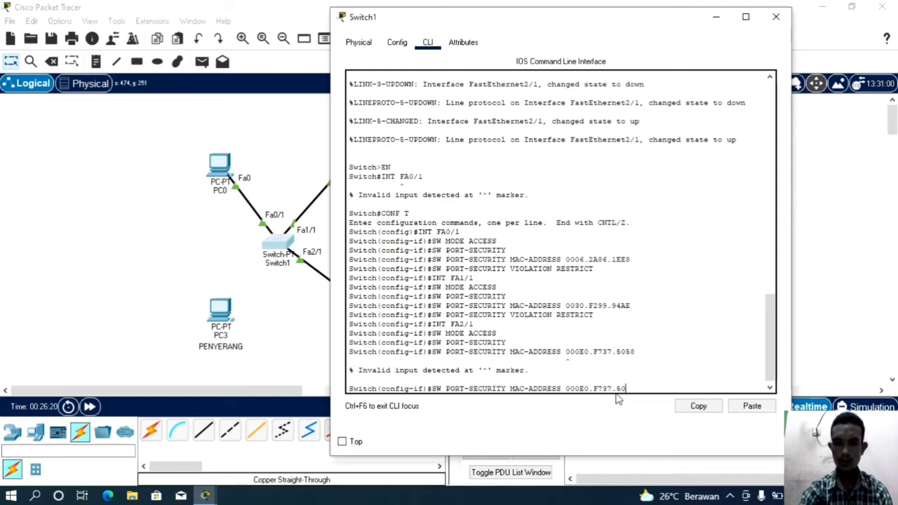
pyautogui.write('58')
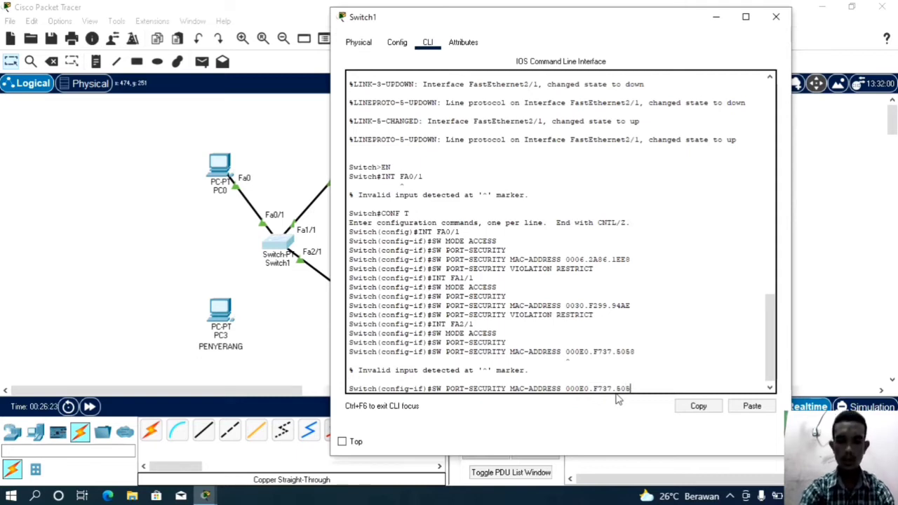
pyautogui.press('Left')
pyautogui.press('Left')
pyautogui.press('Left')
pyautogui.press('Left')
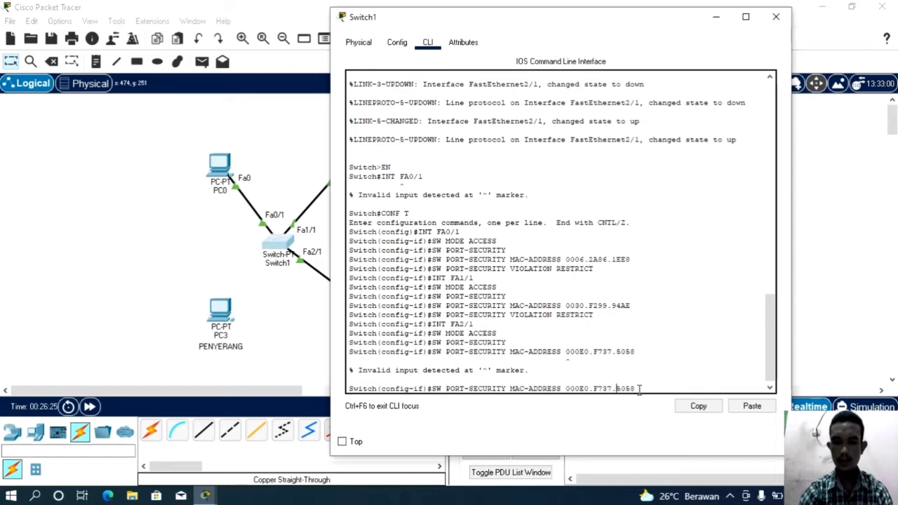
pyautogui.press('Left')
pyautogui.press('Left')
pyautogui.press('BackSpace')
pyautogui.press('Right')
pyautogui.press('Right')
pyautogui.press('Right')
pyautogui.press('Right')
pyautogui.press('Right')
pyautogui.press('Right')
pyautogui.press('Right')
pyautogui.press('Right')
pyautogui.press('Right')
pyautogui.press('Right')
pyautogui.press('Right')
pyautogui.press('Right')
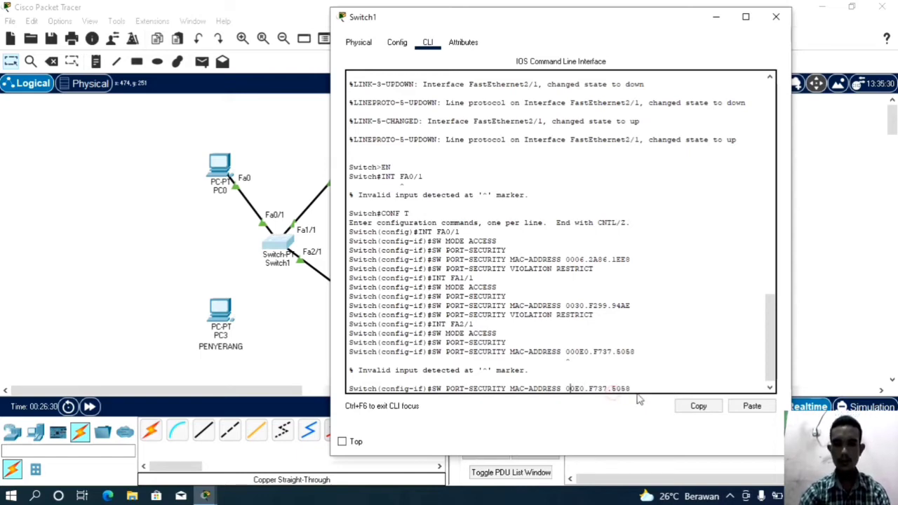
pyautogui.press('Return')
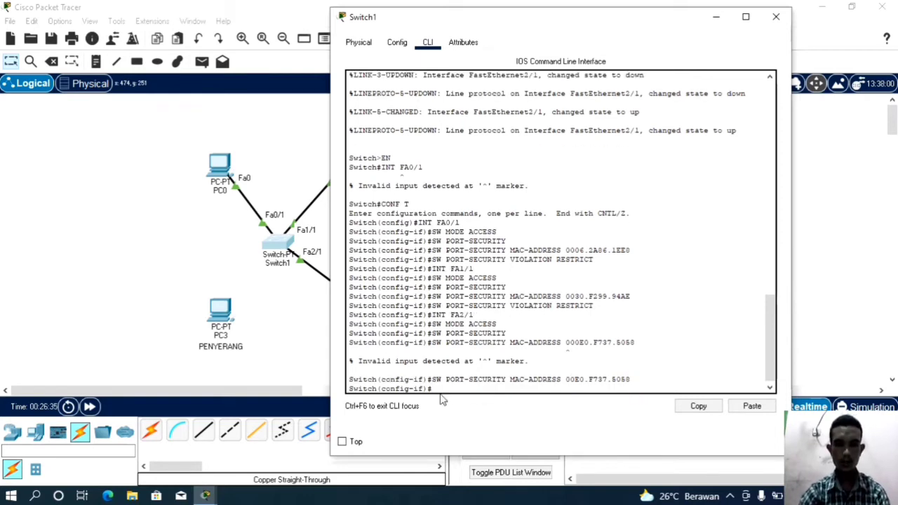
# Step: Set FA2/1's violation action to restrict by reusing the earlier SW PORT-SECURITY VIOLATION RESTRICT command
pyautogui.press('Up')
pyautogui.press('Up')
pyautogui.press('Up')
pyautogui.press('Up')
pyautogui.press('Up')
pyautogui.press('Up')
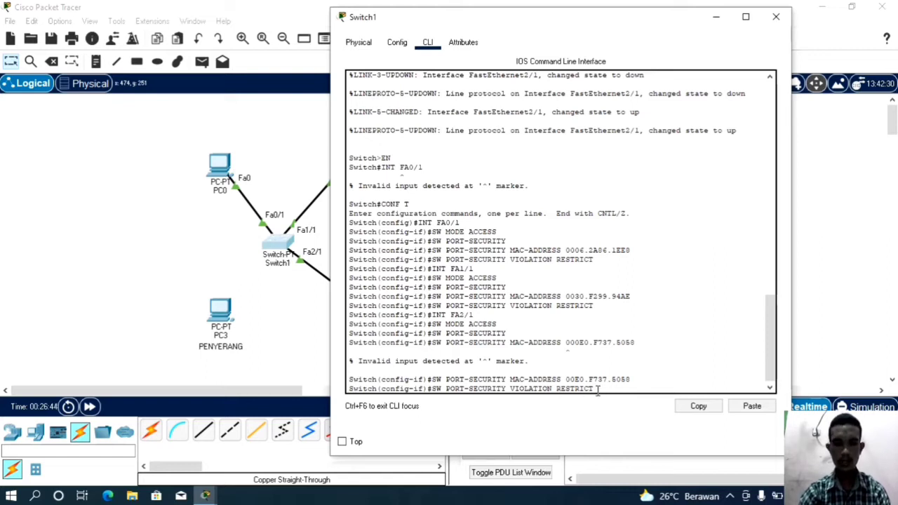
pyautogui.press('Return')
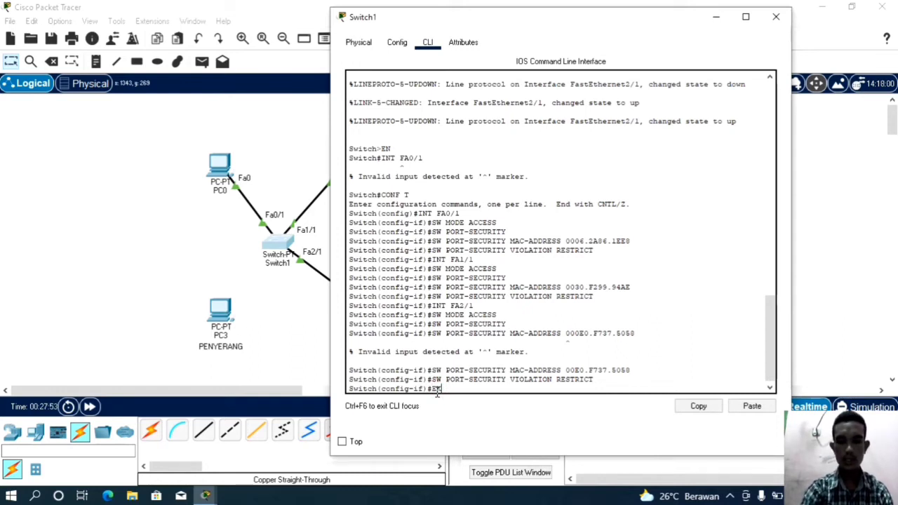
# Step: Leave interface and global configuration mode with EX to return Switch1 to its privileged prompt
pyautogui.write('EX')
pyautogui.press('Return')
pyautogui.write('E')
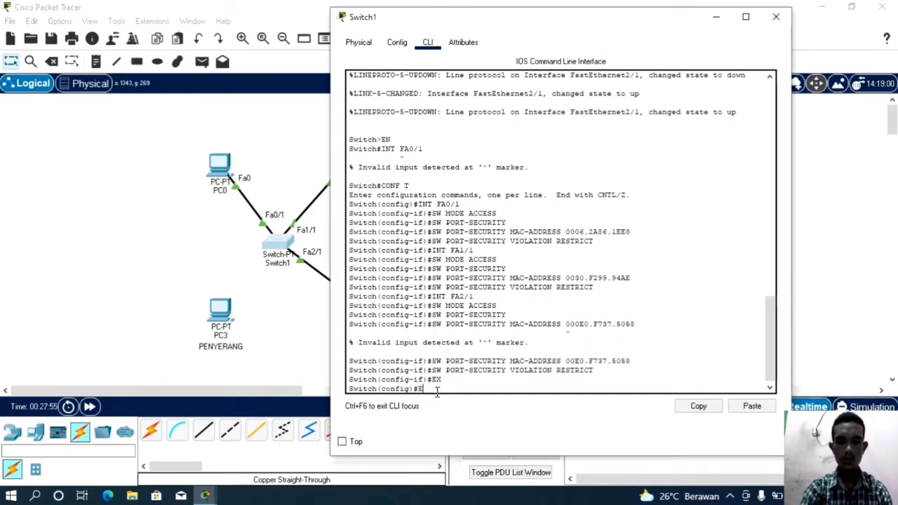
pyautogui.write('X')
pyautogui.press('Return')
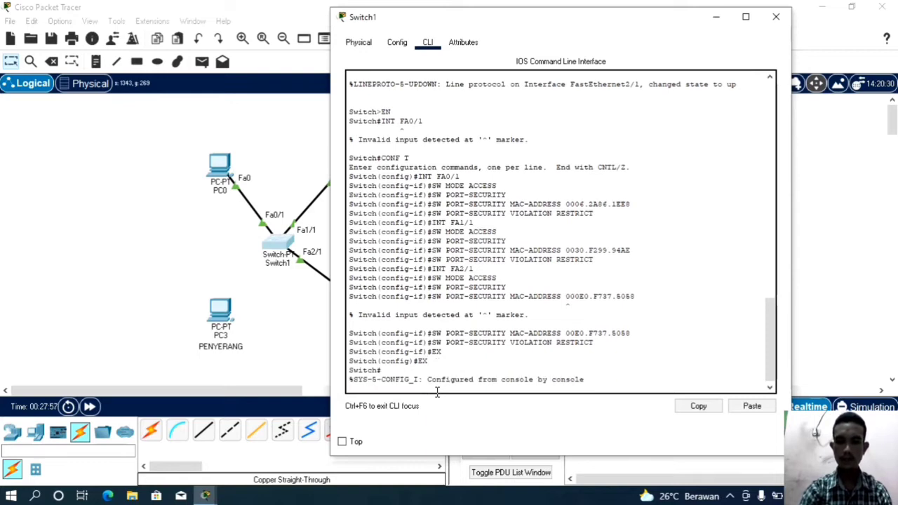
pyautogui.press('Return')
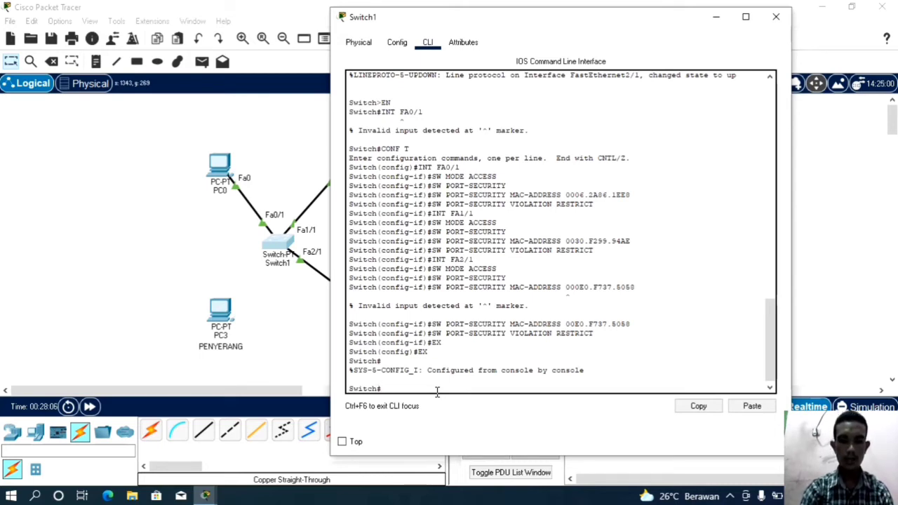
# Step: Review the port security summary for Switch1's interfaces with SHOW PORT-SECURITY and close the switch window
pyautogui.write('SHOW')
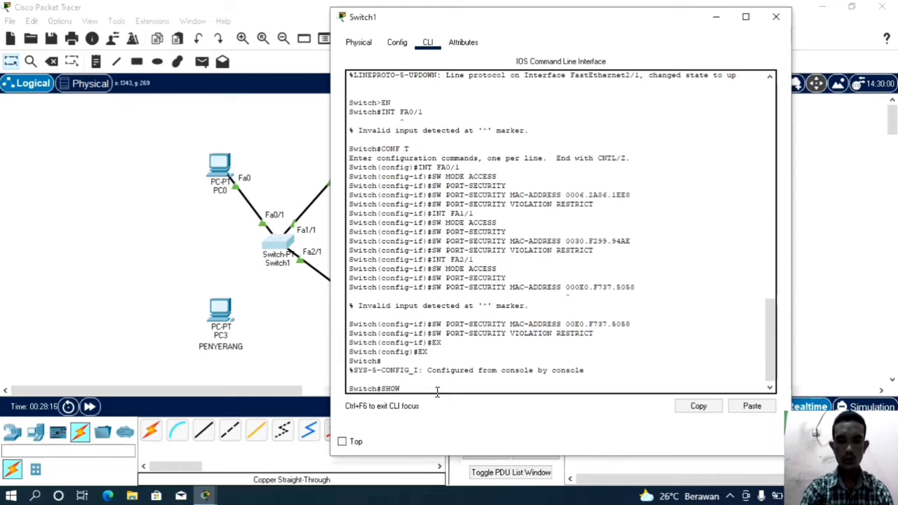
pyautogui.write('PORT')
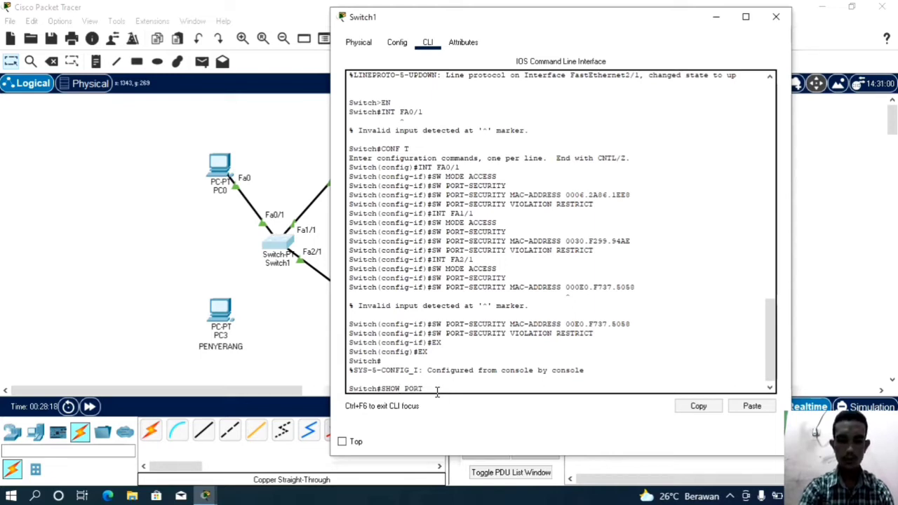
pyautogui.write('-')
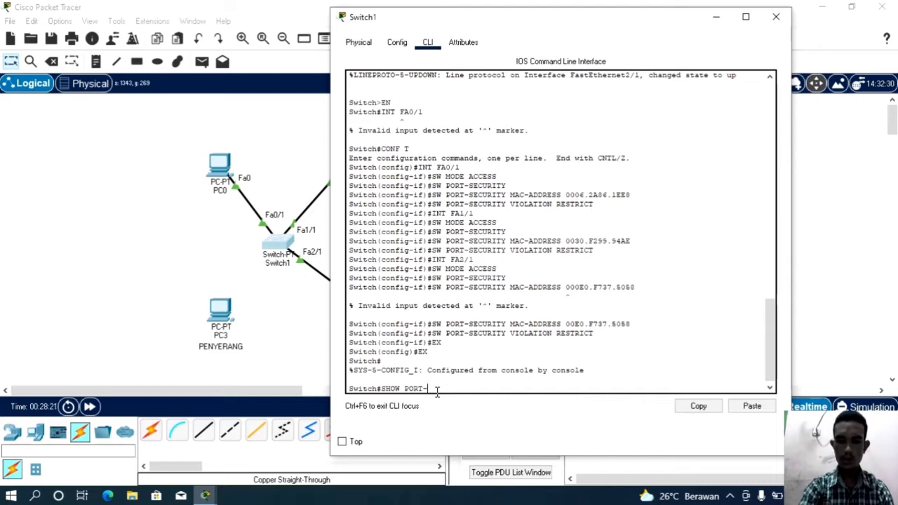
pyautogui.write('SECU')
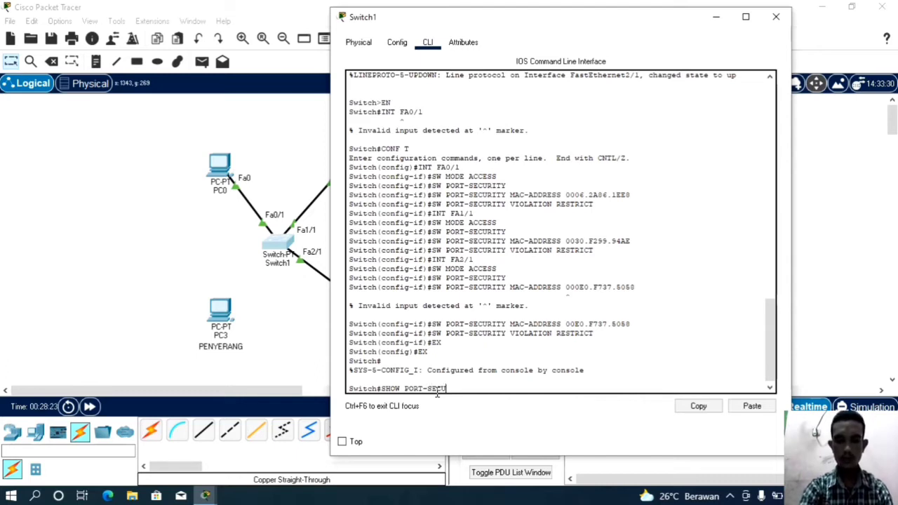
pyautogui.write('RITY')
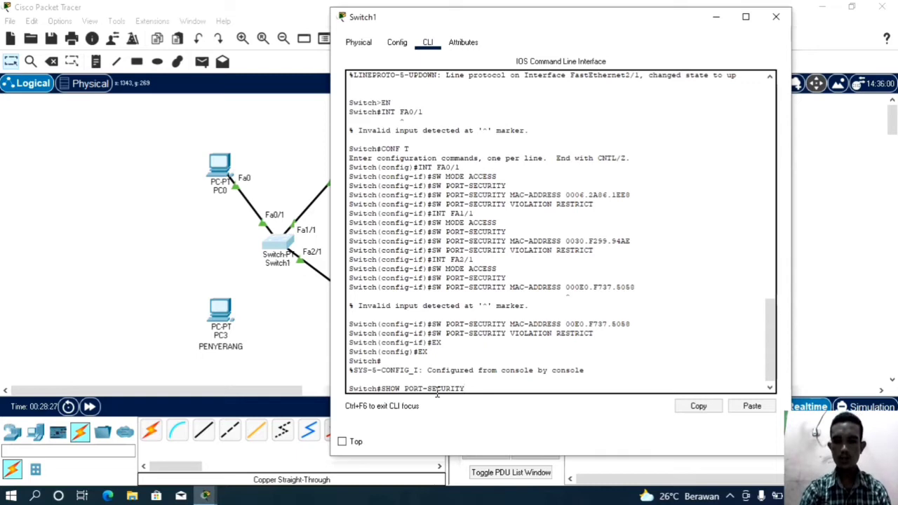
pyautogui.press('Return')
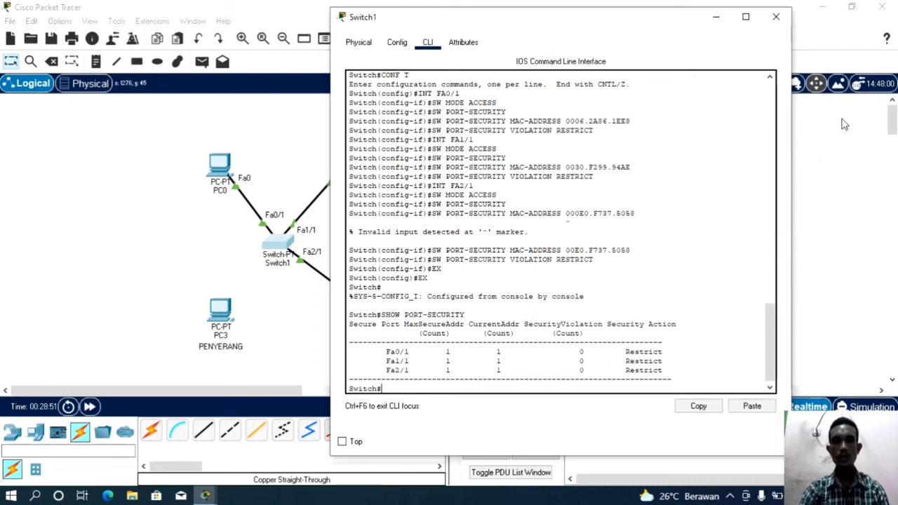
pyautogui.click(776, 17)
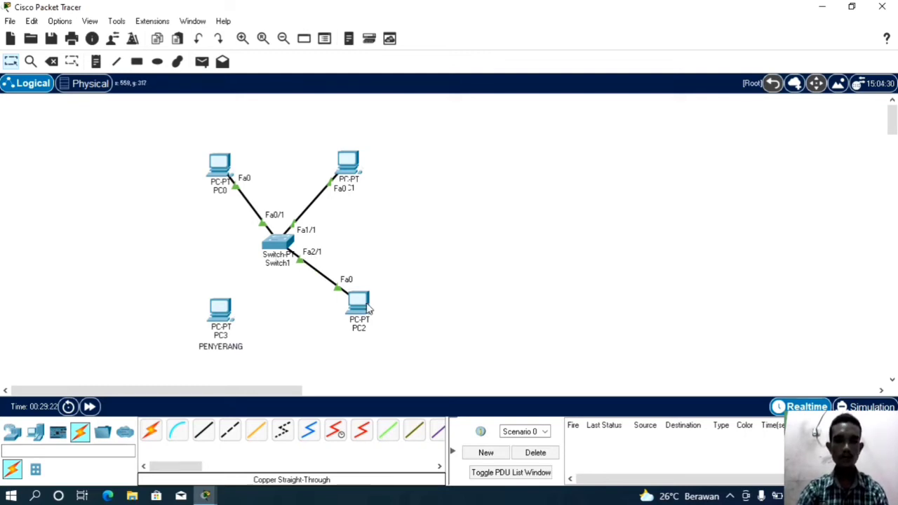
# Step: Open PC2's Command Prompt and test connectivity with PING 192.168.0.1
pyautogui.moveTo(359, 310)
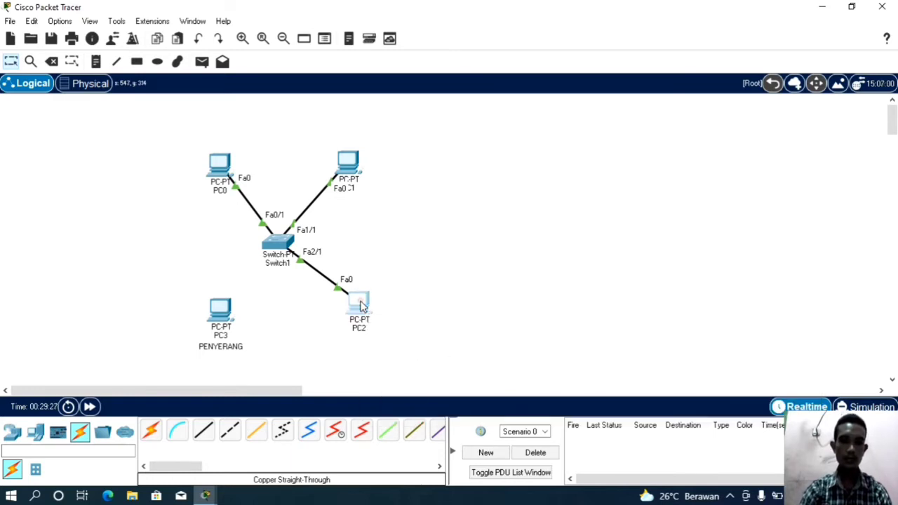
pyautogui.click(361, 309)
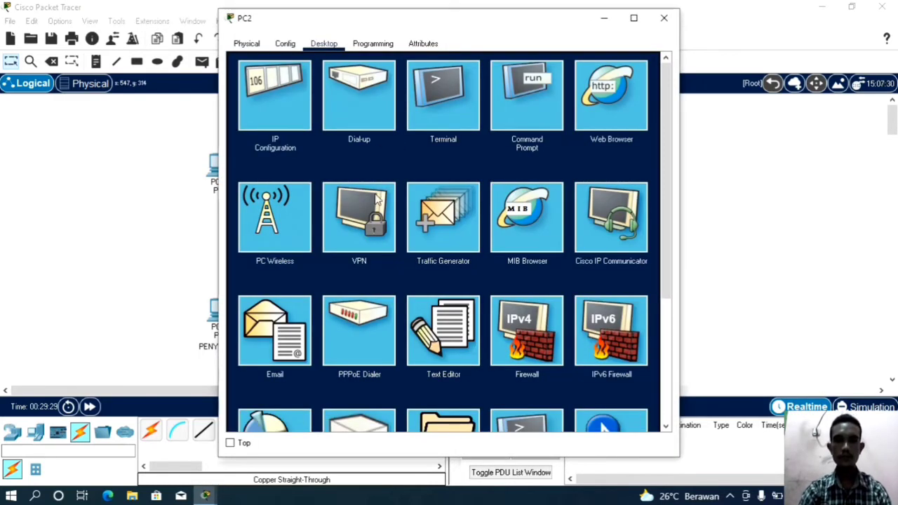
pyautogui.click(533, 110)
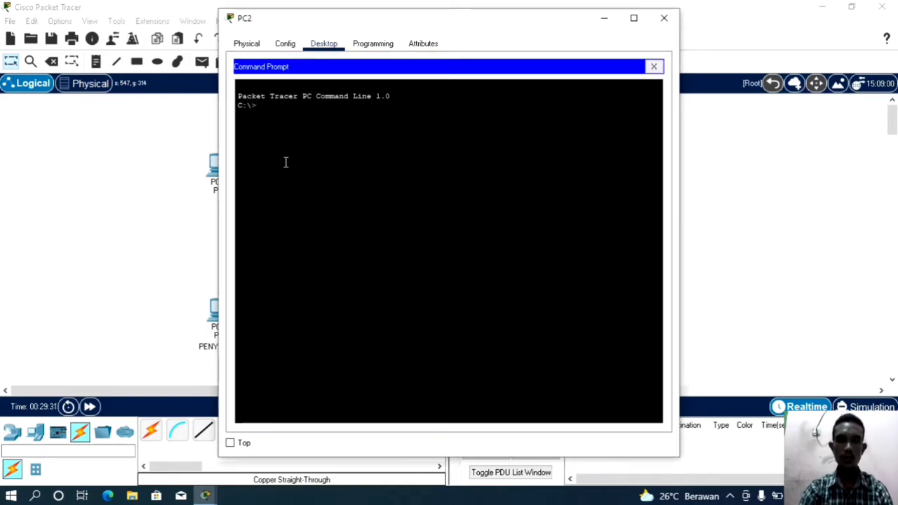
pyautogui.write('PING ')
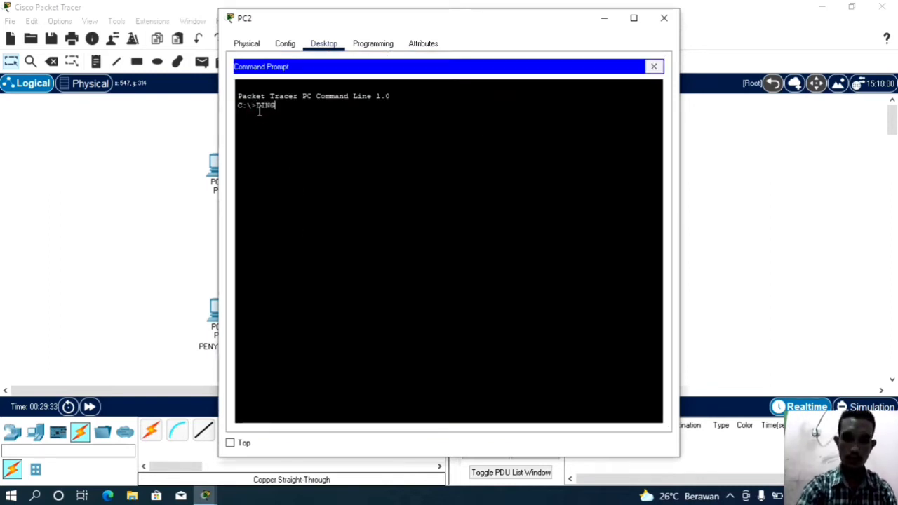
pyautogui.write('19')
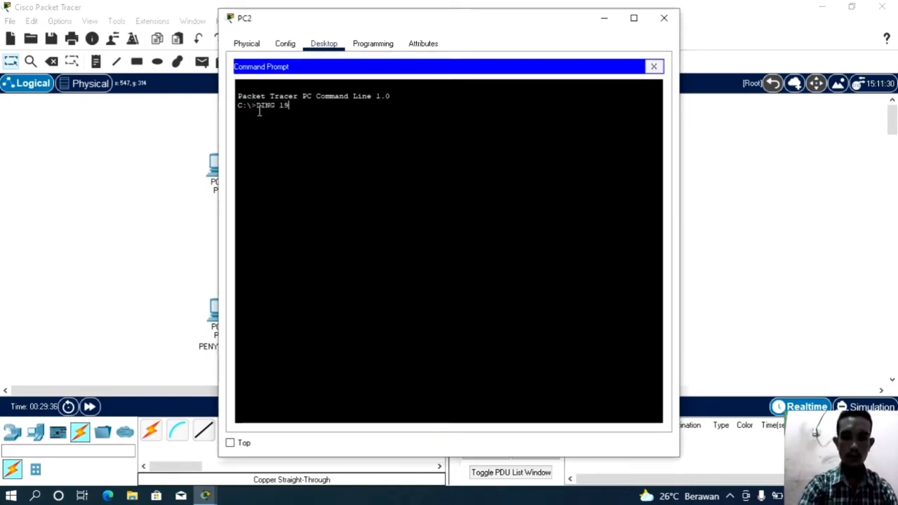
pyautogui.write('2.168')
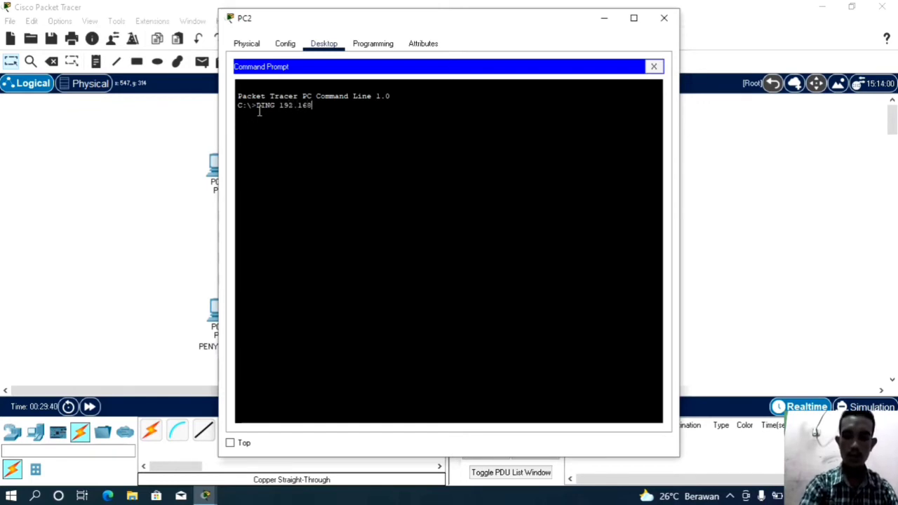
pyautogui.write('.')
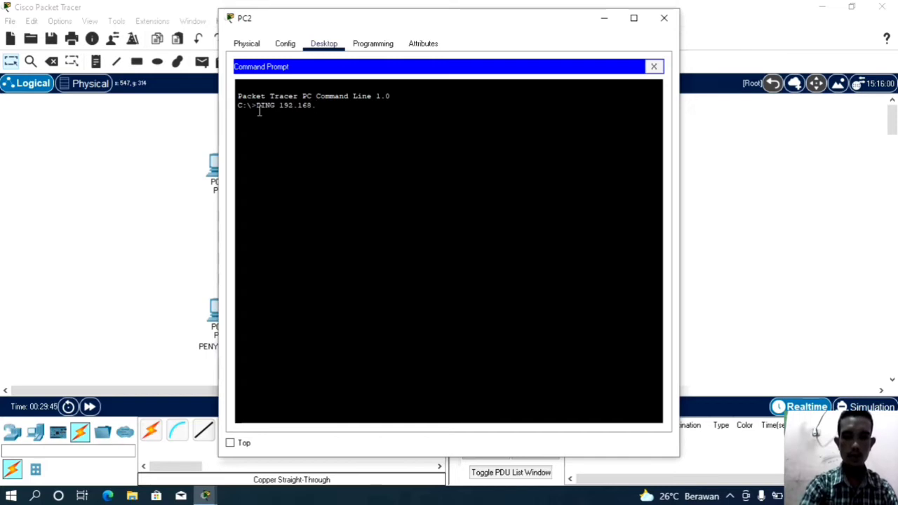
pyautogui.write('0.1')
pyautogui.press('Return')
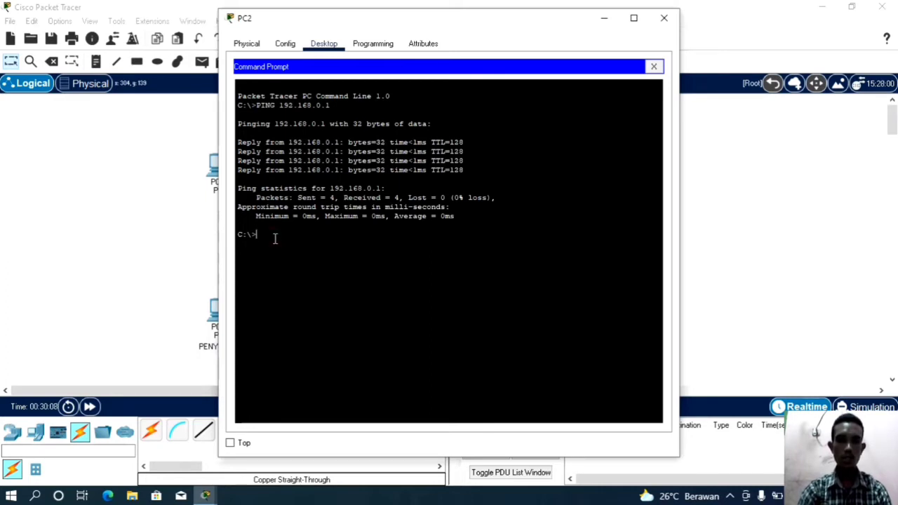
# Step: Test PC2's connectivity with PING 192.168.0.2 and return to the network topology
pyautogui.write('PING 192')
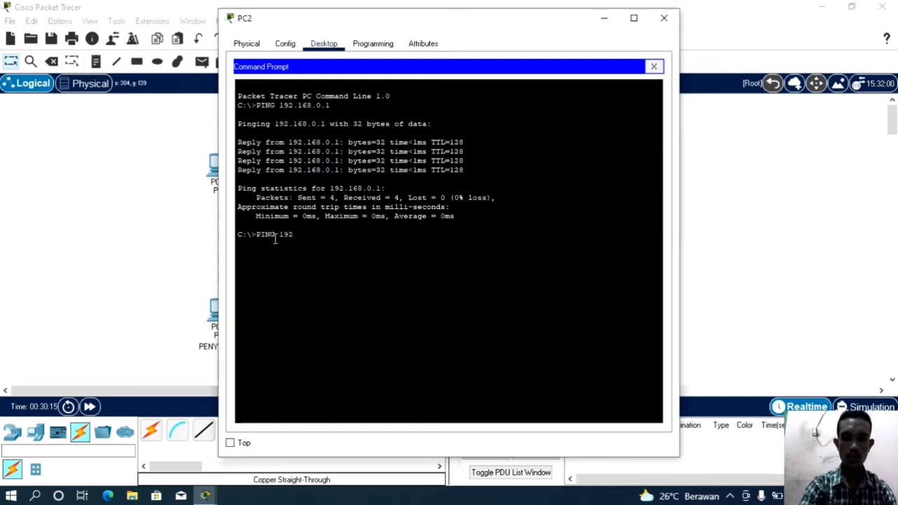
pyautogui.write('.168.0.2')
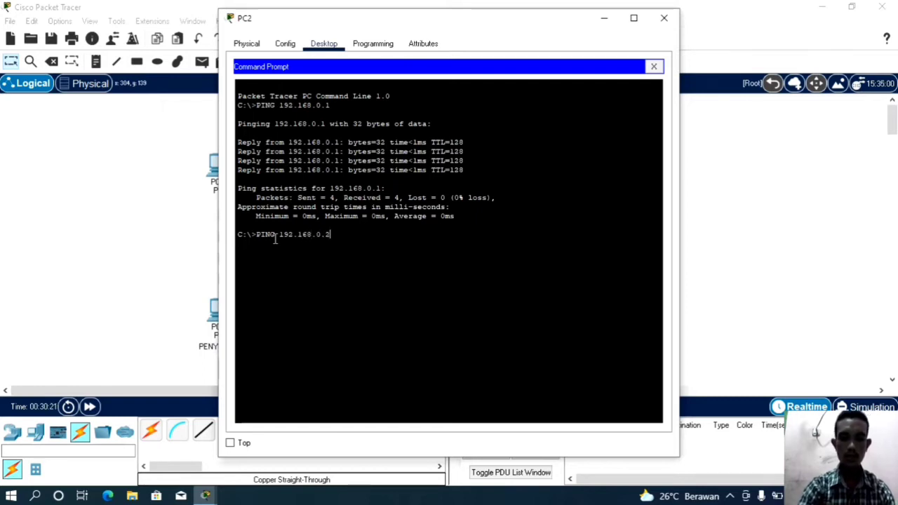
pyautogui.press('Return')
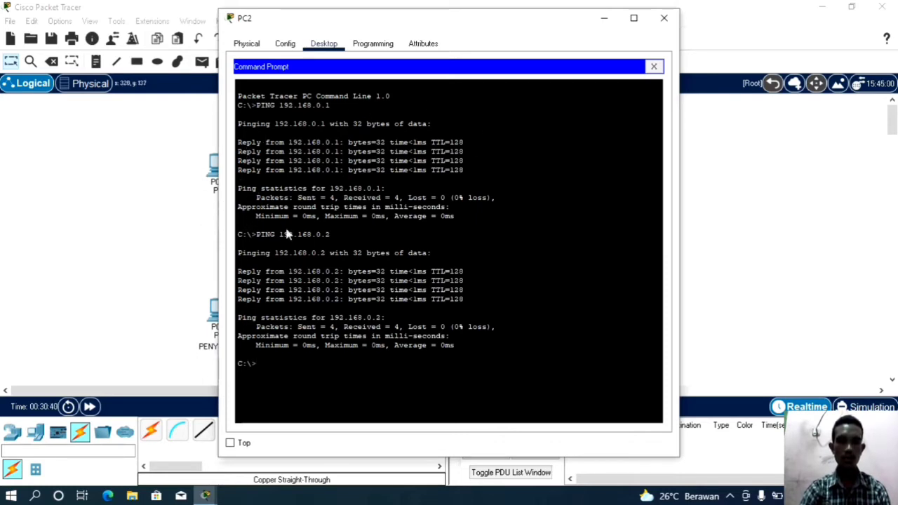
pyautogui.click(764, 180)
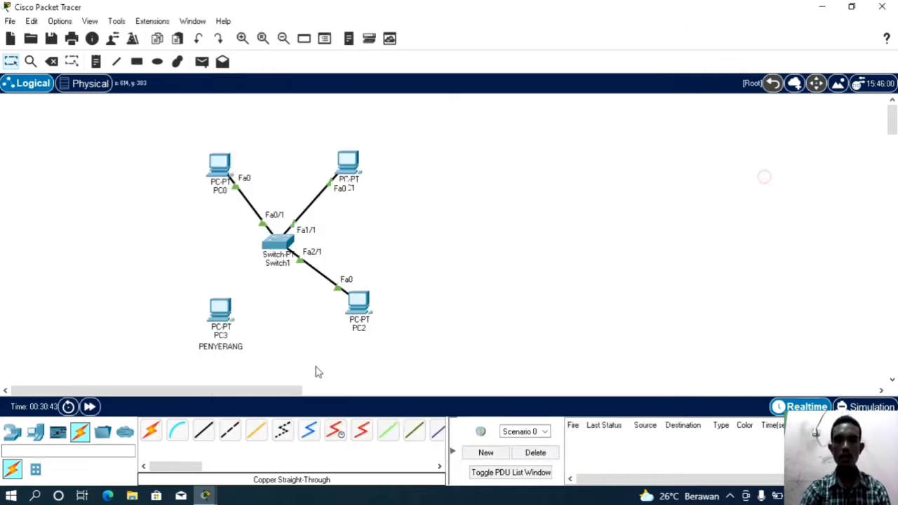
# Step: Move the PC2 end of Switch1's Fa2/1 cable to FastEthernet0 on the attacker PC3
pyautogui.click(338, 288)
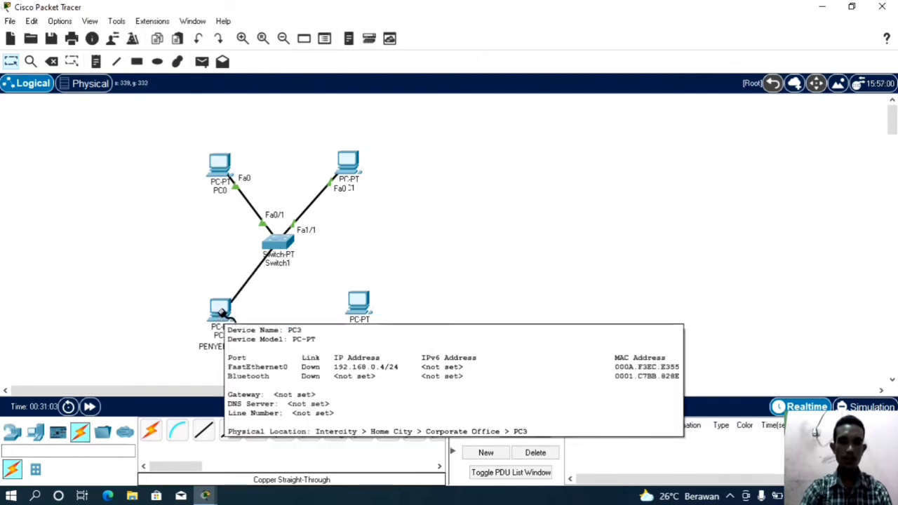
pyautogui.click(221, 312)
pyautogui.click(254, 363)
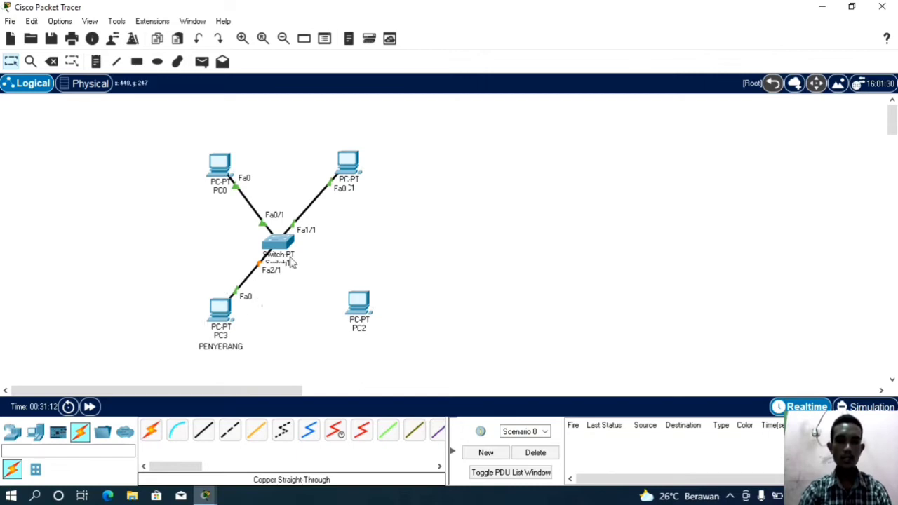
# Step: Open PC3's Command Prompt, test connectivity with PING 192.168.0.1, and return to the network topology
pyautogui.click(218, 314)
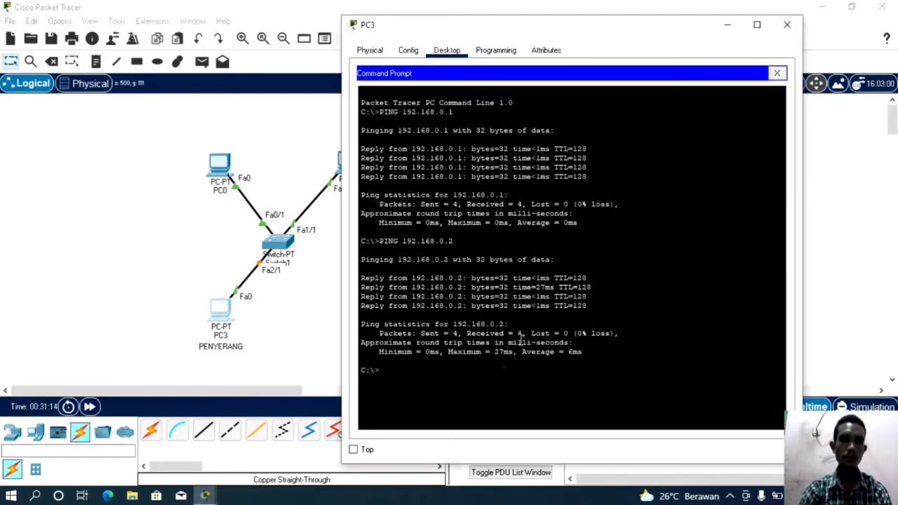
pyautogui.write('PING 192.168.O.1')
pyautogui.press('Return')
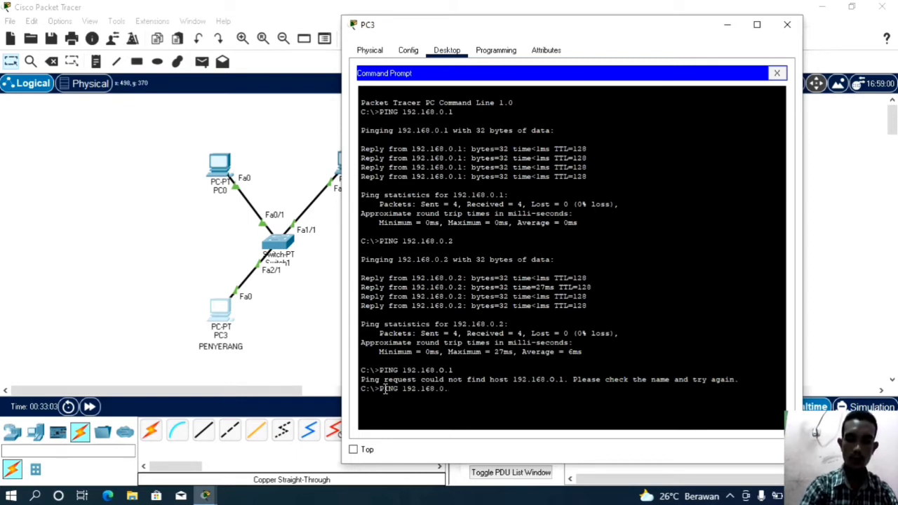
pyautogui.press('Return')
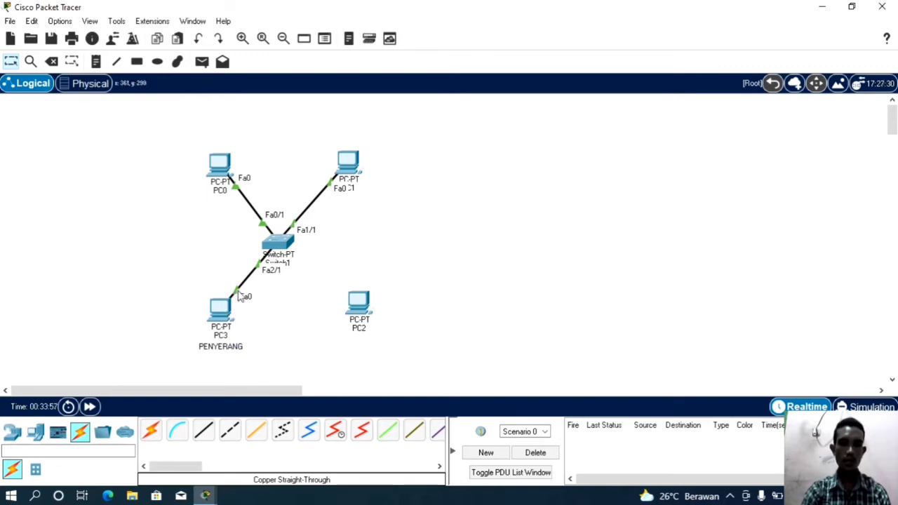
# Step: Move the Fa2/1 cable from PC3 back to PC2's FastEthernet0 port
pyautogui.moveTo(237, 293); pyautogui.dragTo(357, 301)
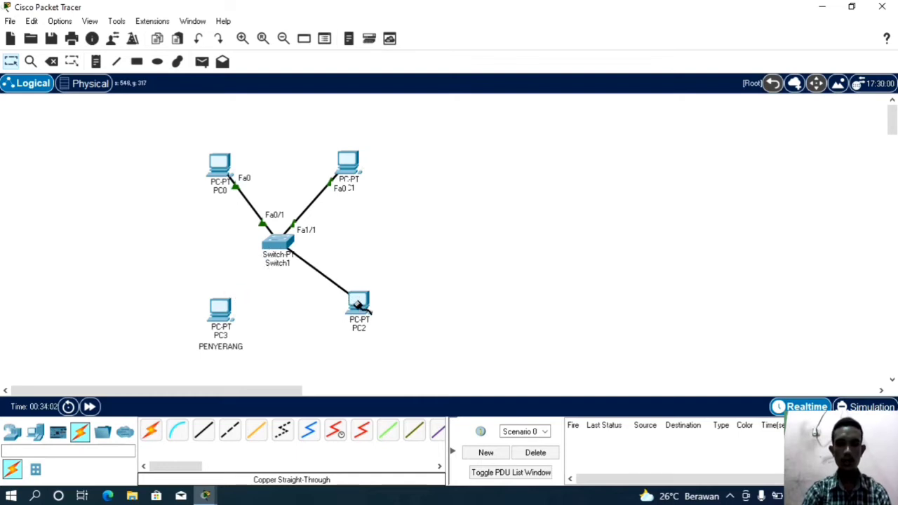
pyautogui.click(359, 302)
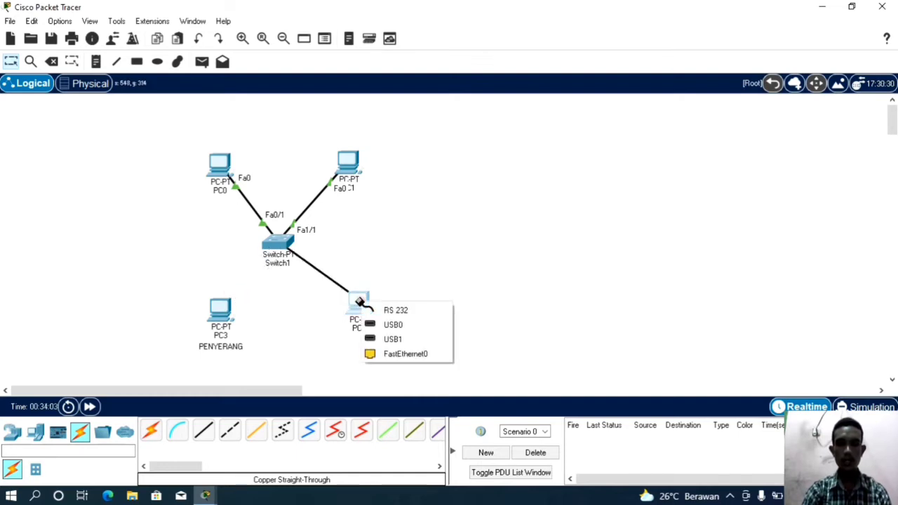
pyautogui.click(411, 355)
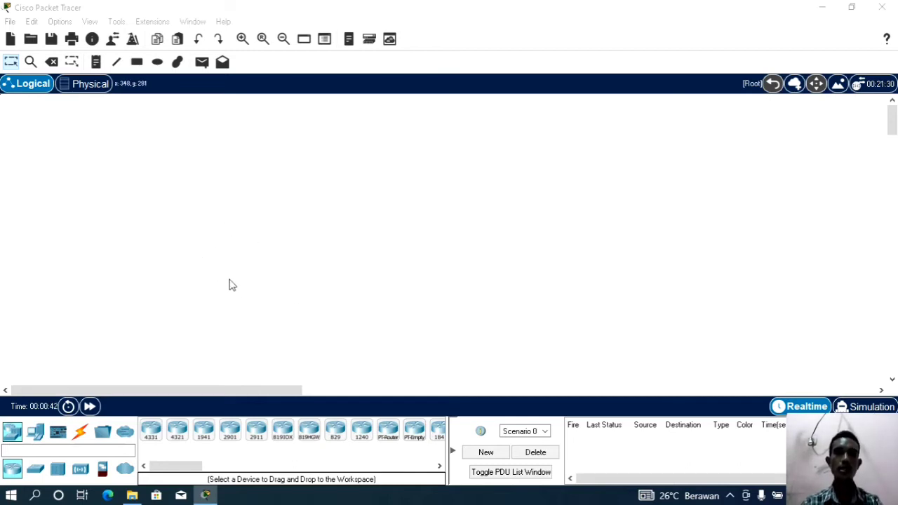
# Step: Place three PC-PT end devices in a row in the empty workspace and align the third with the others
pyautogui.click(35, 432)
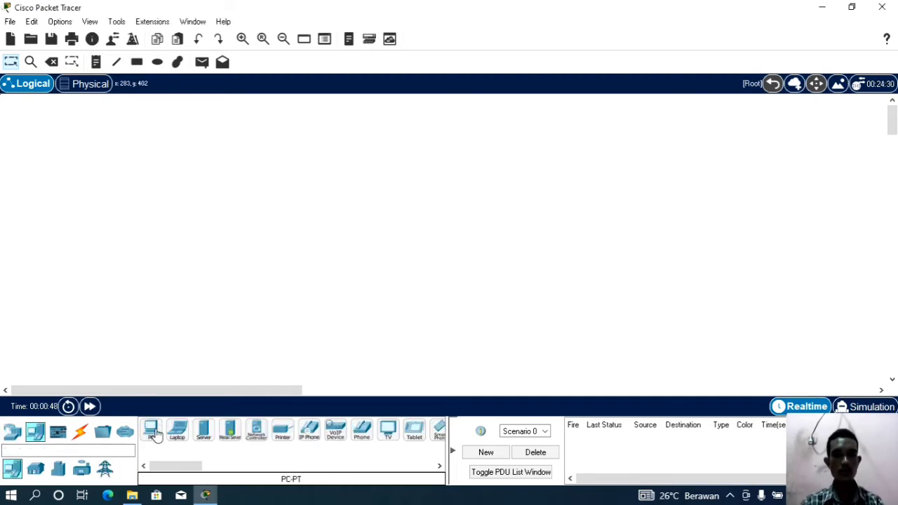
pyautogui.click(153, 431)
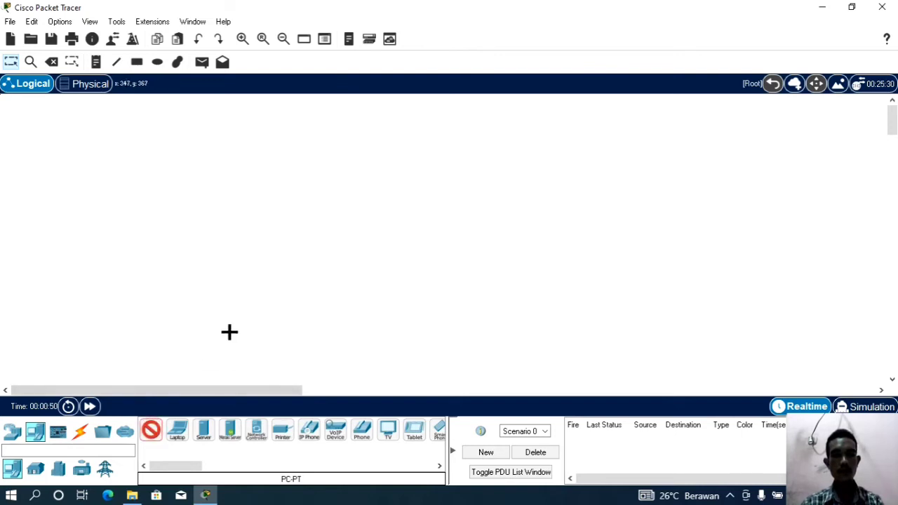
pyautogui.click(292, 316)
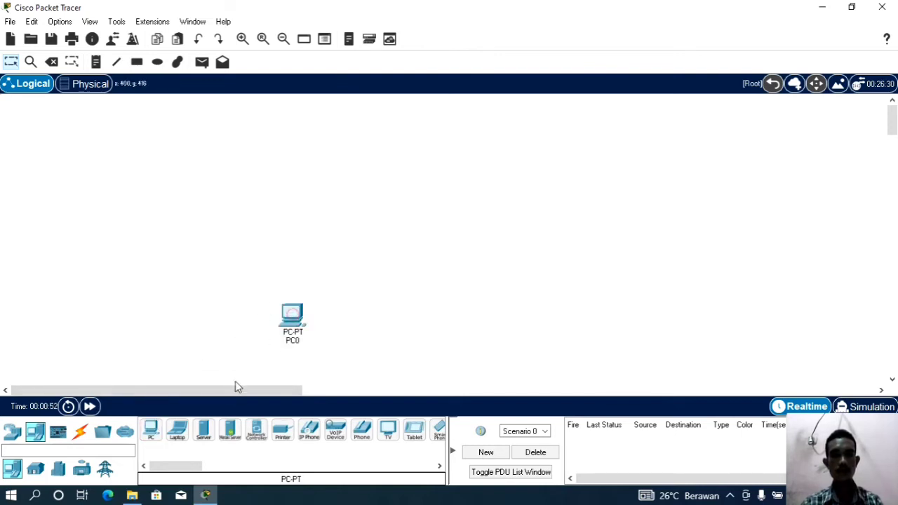
pyautogui.click(150, 429)
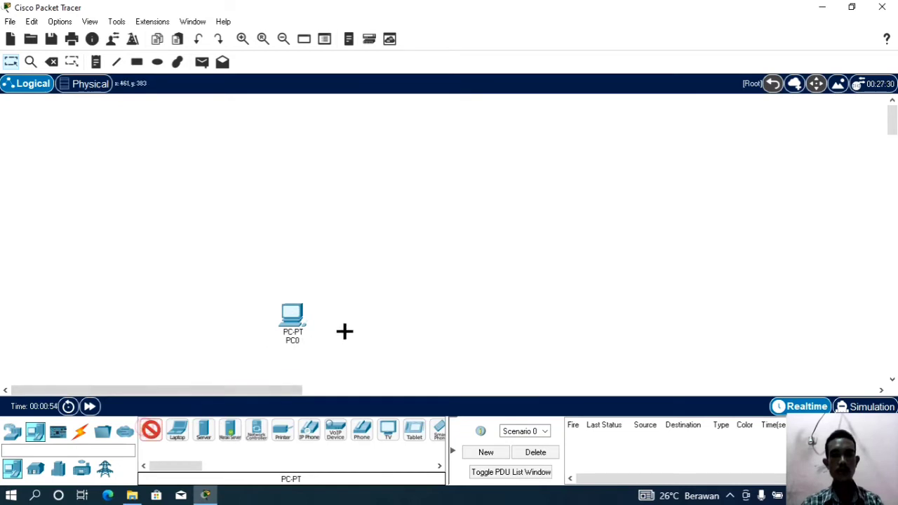
pyautogui.click(385, 317)
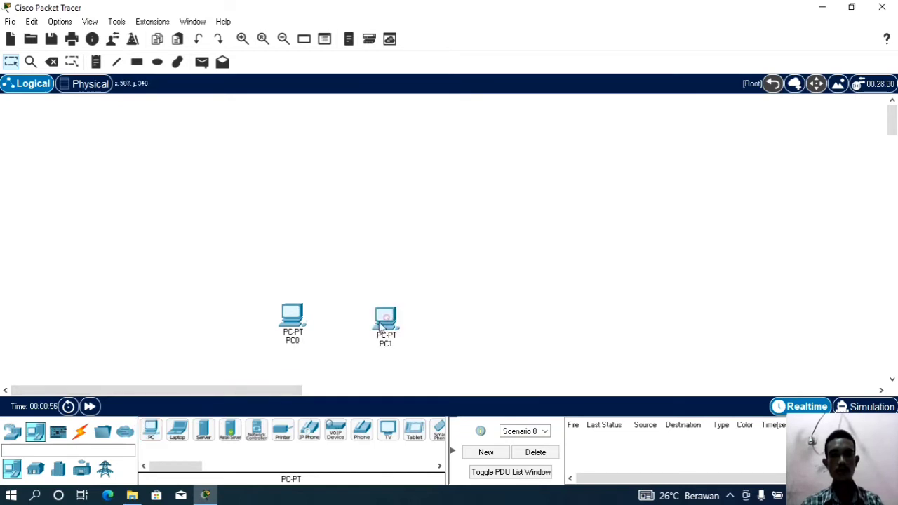
pyautogui.click(151, 429)
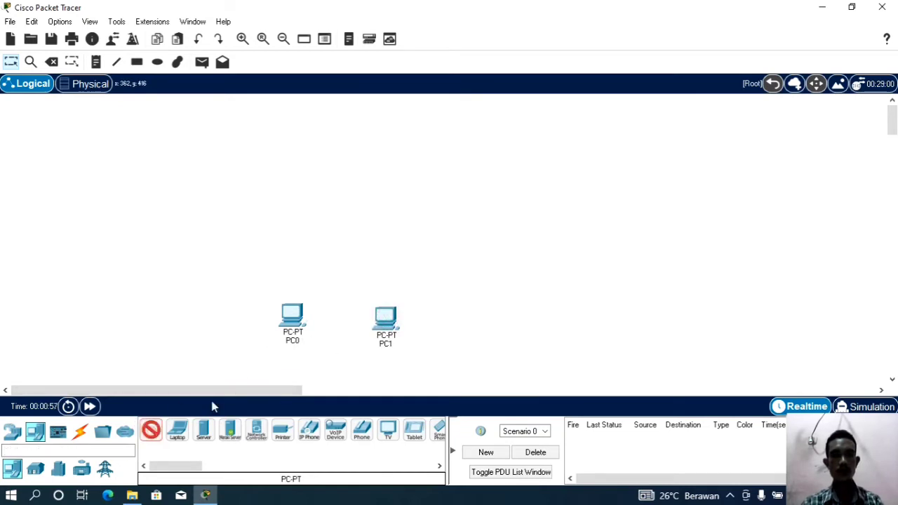
pyautogui.click(474, 323)
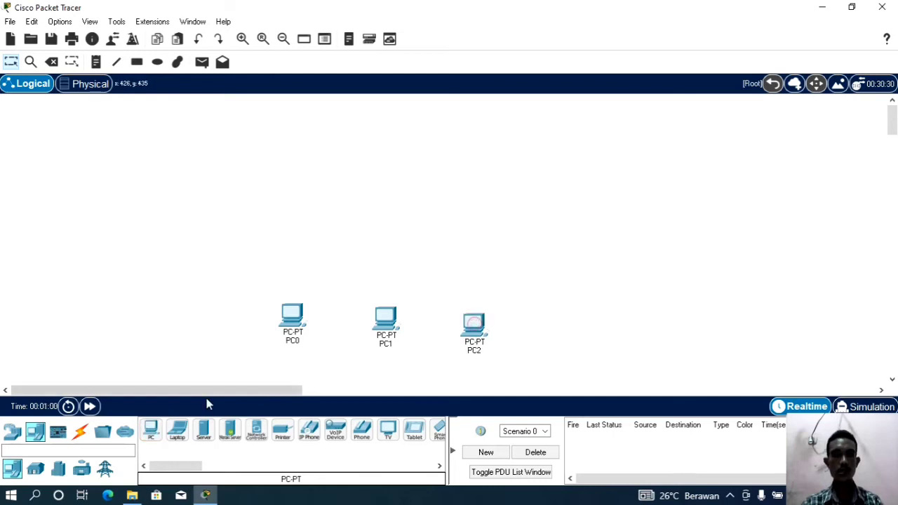
pyautogui.moveTo(470, 326)
pyautogui.mouseDown()
pyautogui.moveTo(507, 308)
pyautogui.moveTo(480, 321)
pyautogui.mouseUp()
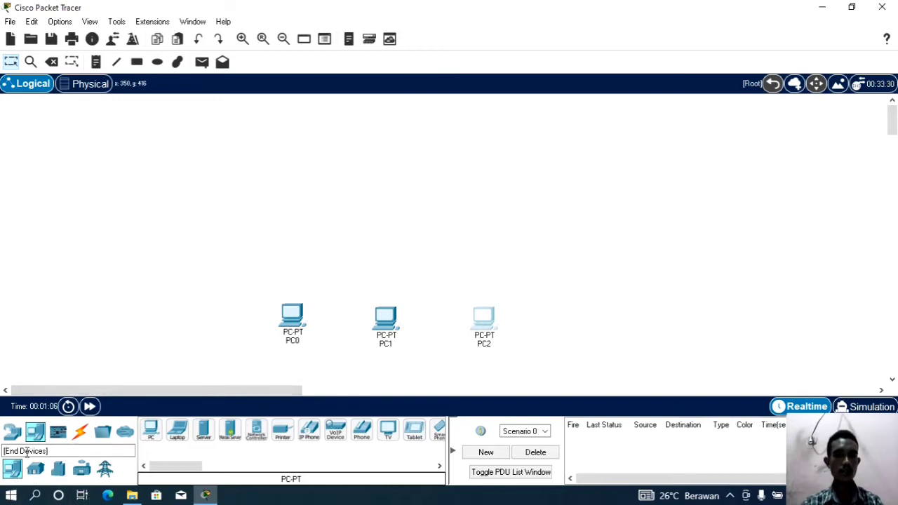
# Step: Add a 2960 switch to the workspace above the middle PC
pyautogui.click(12, 431)
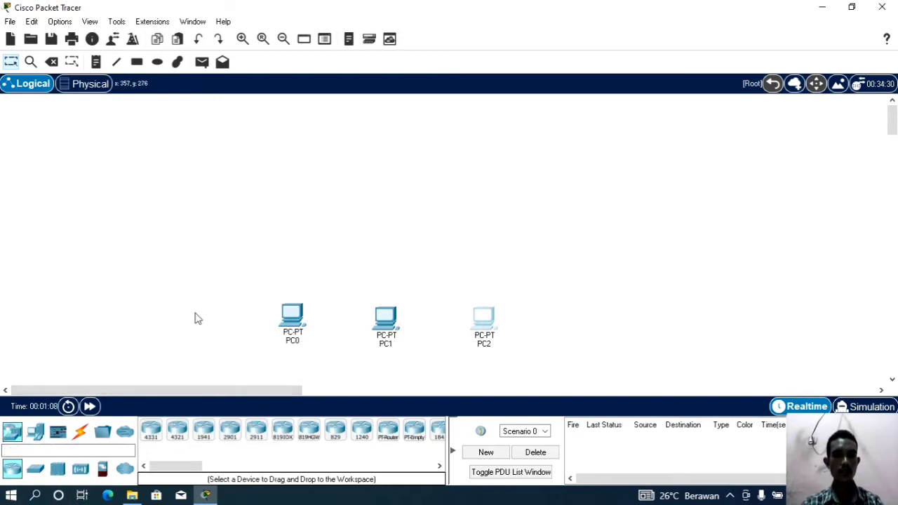
pyautogui.click(35, 468)
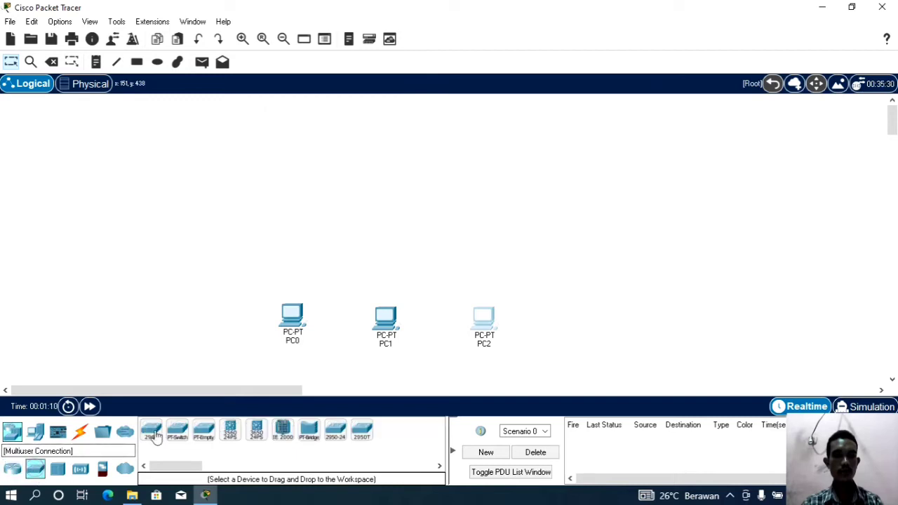
pyautogui.click(155, 433)
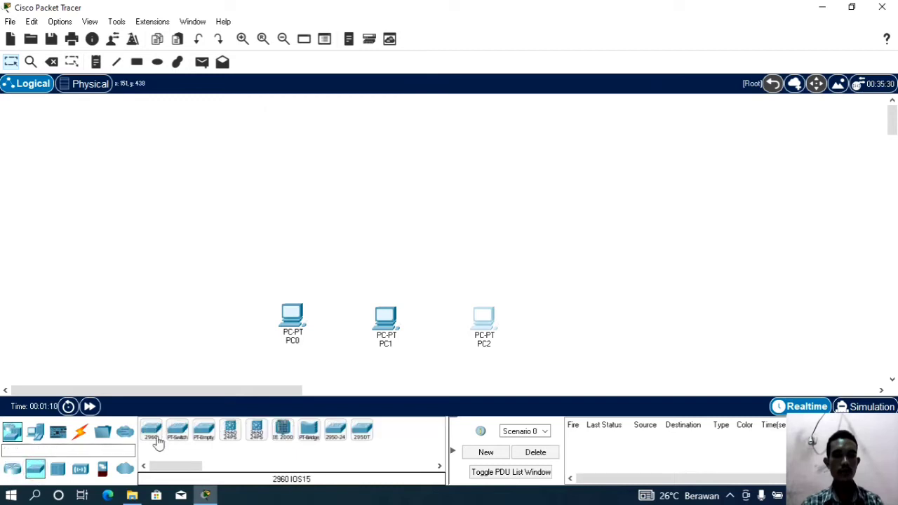
pyautogui.click(376, 223)
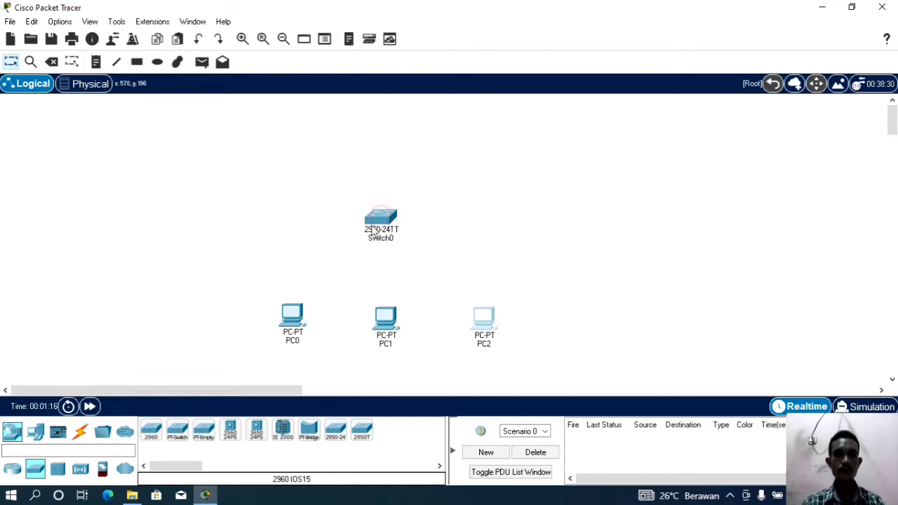
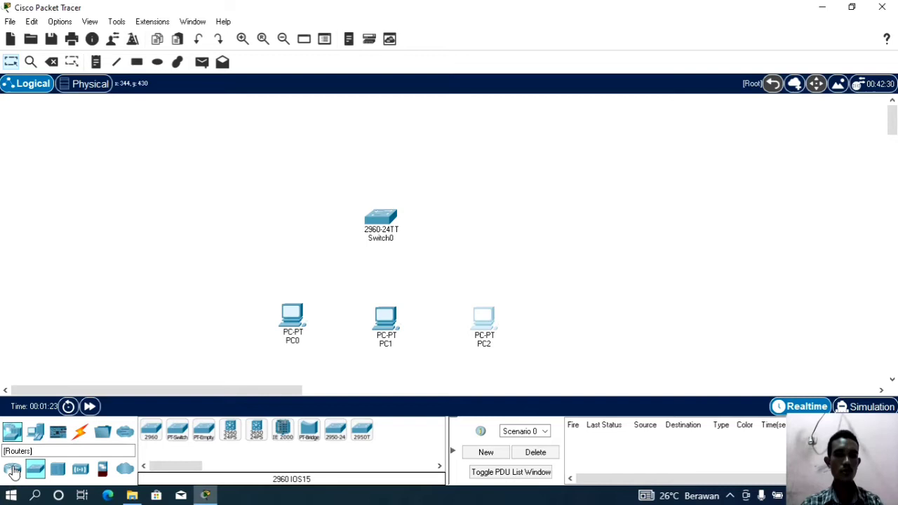
# Step: Add two Router-PT routers, one above the switch and one to its upper right, and nudge the first slightly upward
pyautogui.click(14, 470)
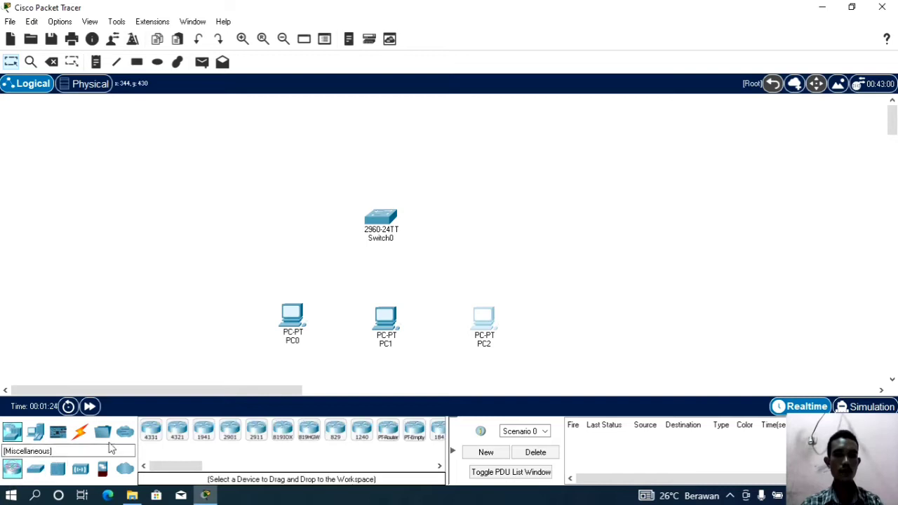
pyautogui.click(391, 440)
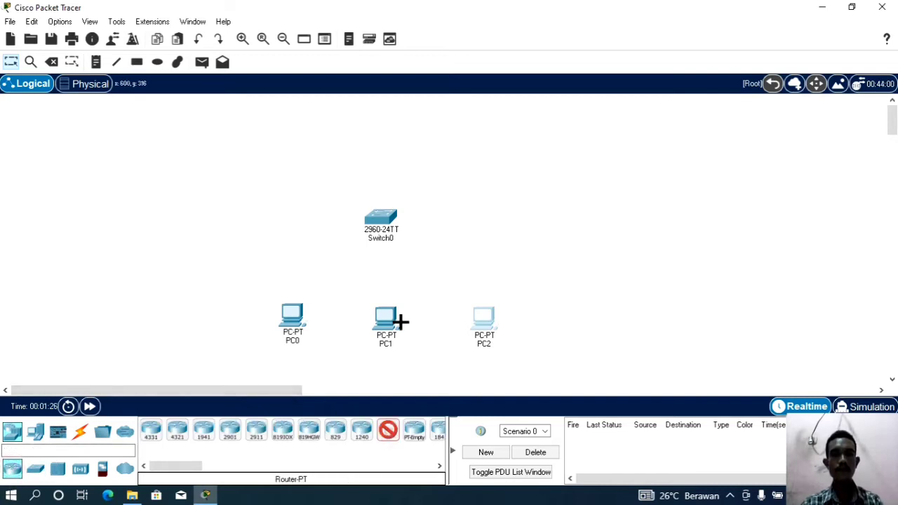
pyautogui.click(420, 133)
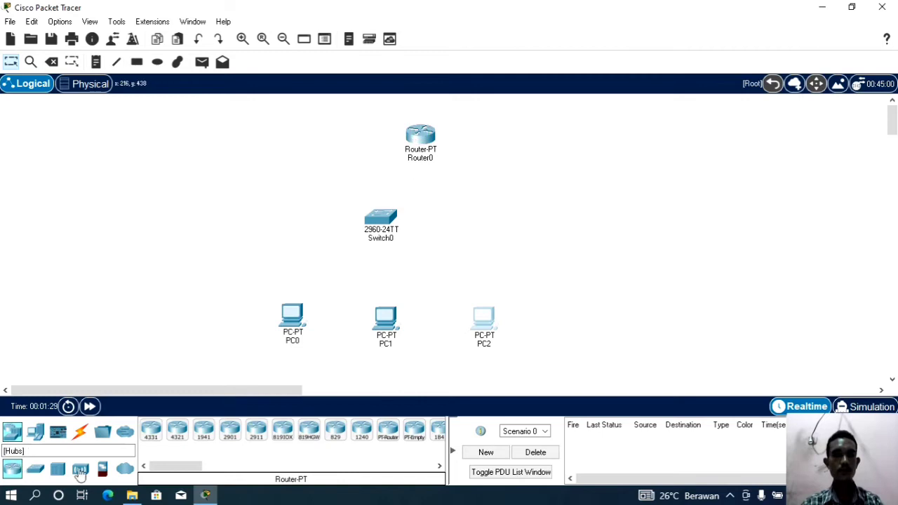
pyautogui.click(389, 432)
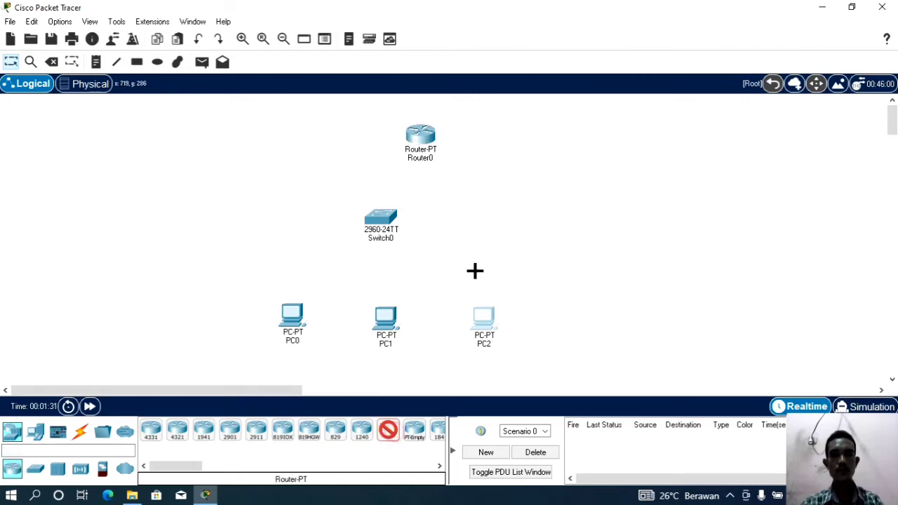
pyautogui.click(538, 165)
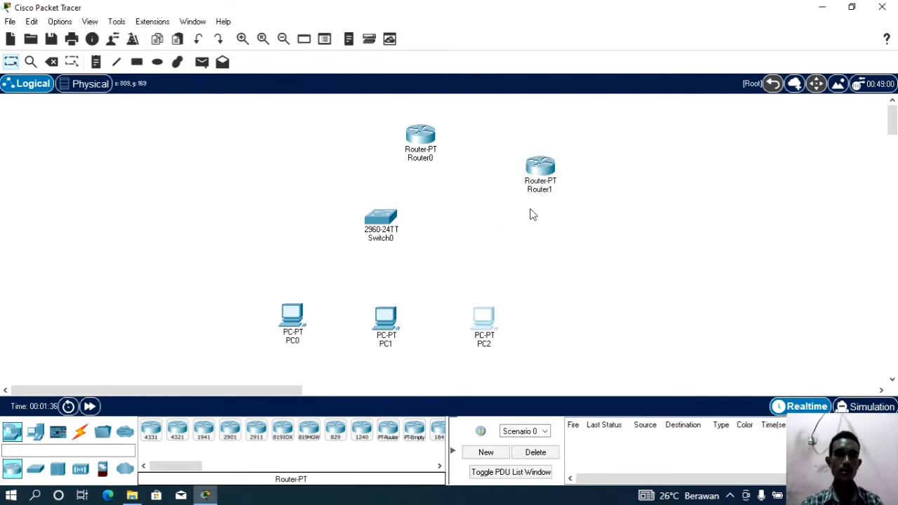
pyautogui.moveTo(423, 150); pyautogui.dragTo(423, 142)
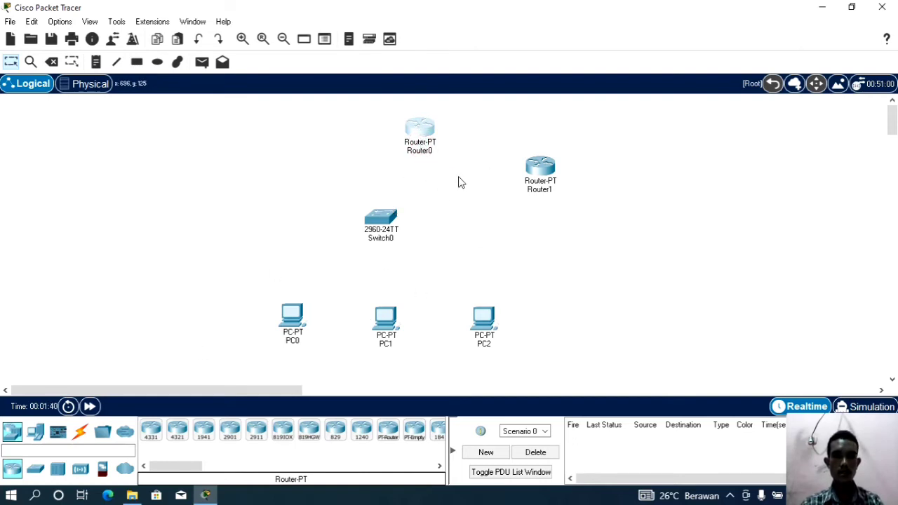
# Step: Connect PC0's FastEthernet0 to Switch0's FastEthernet0/1 with a Copper Straight-Through cable
pyautogui.click(82, 435)
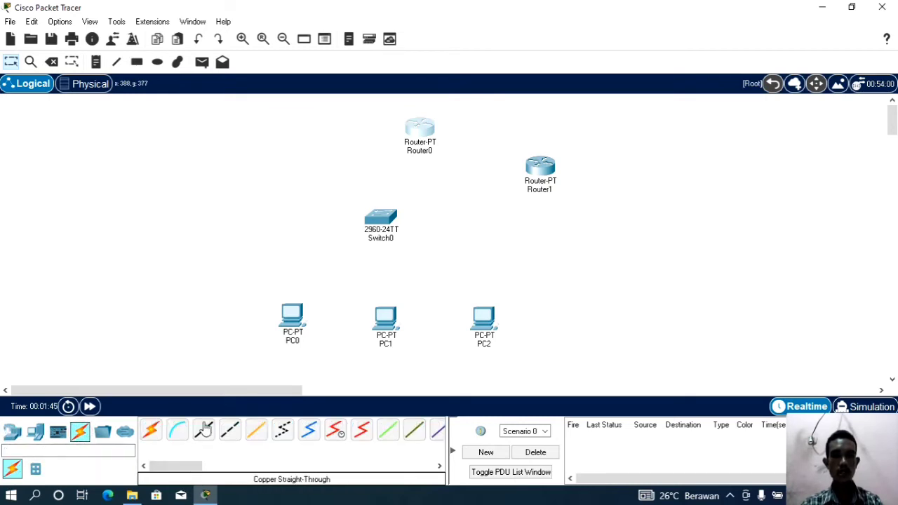
pyautogui.click(204, 431)
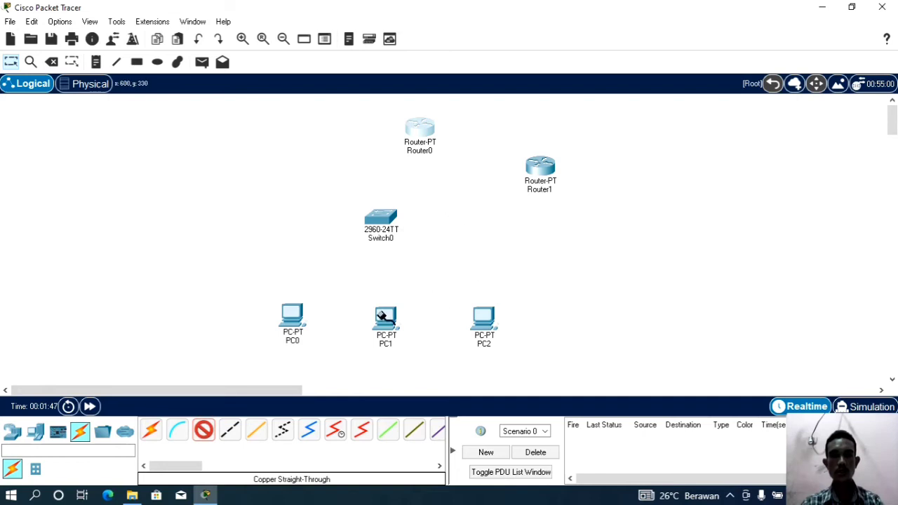
pyautogui.click(294, 324)
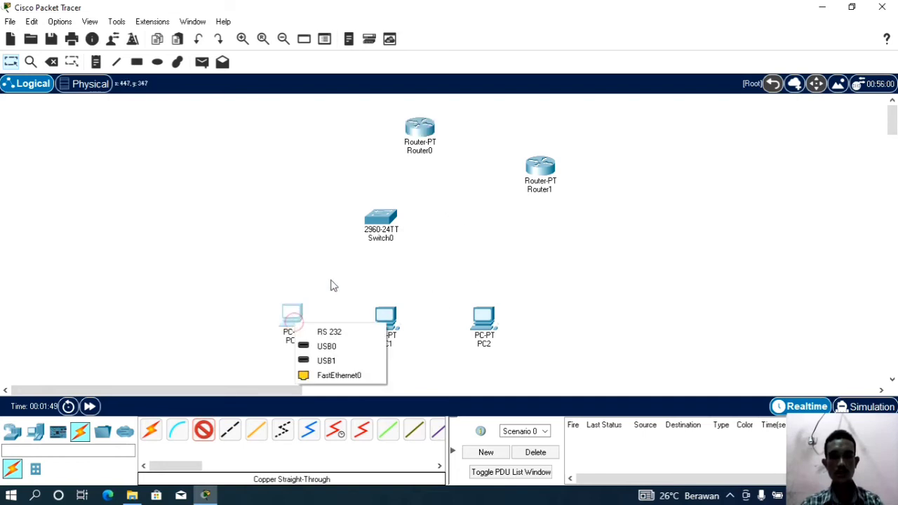
pyautogui.click(328, 373)
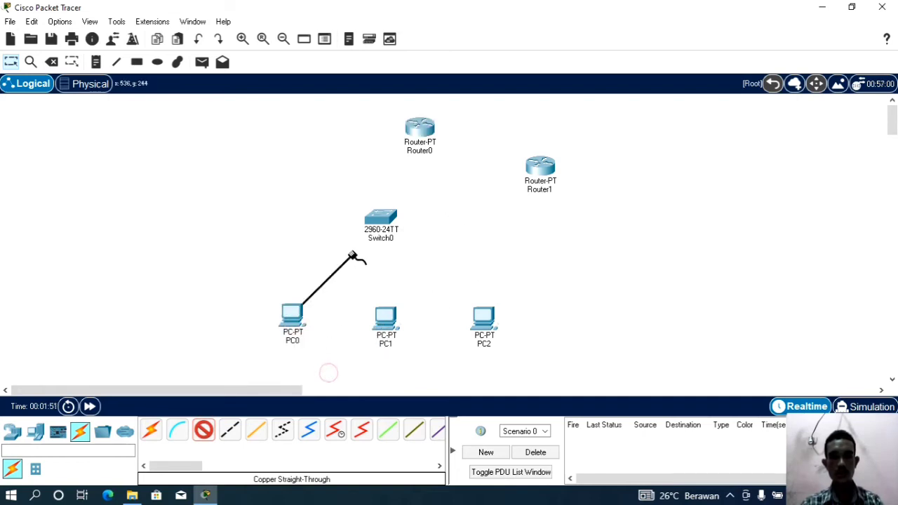
pyautogui.click(378, 220)
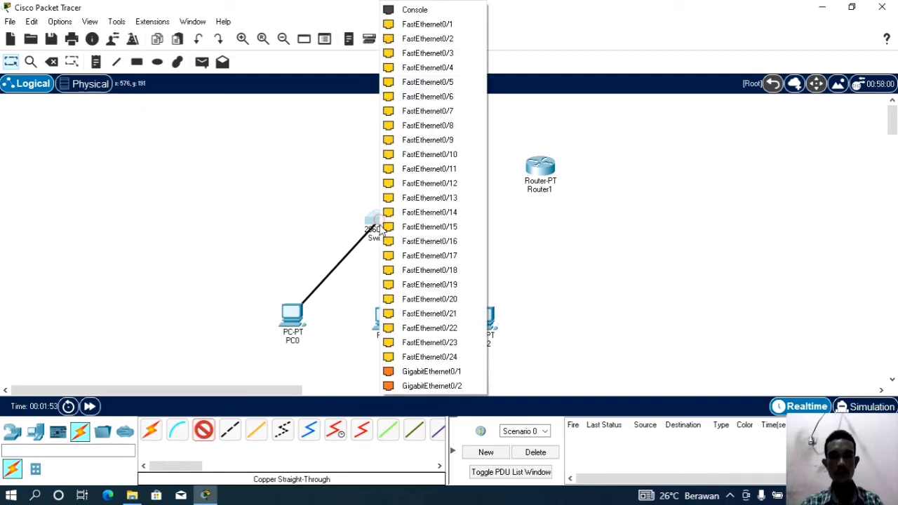
pyautogui.click(444, 26)
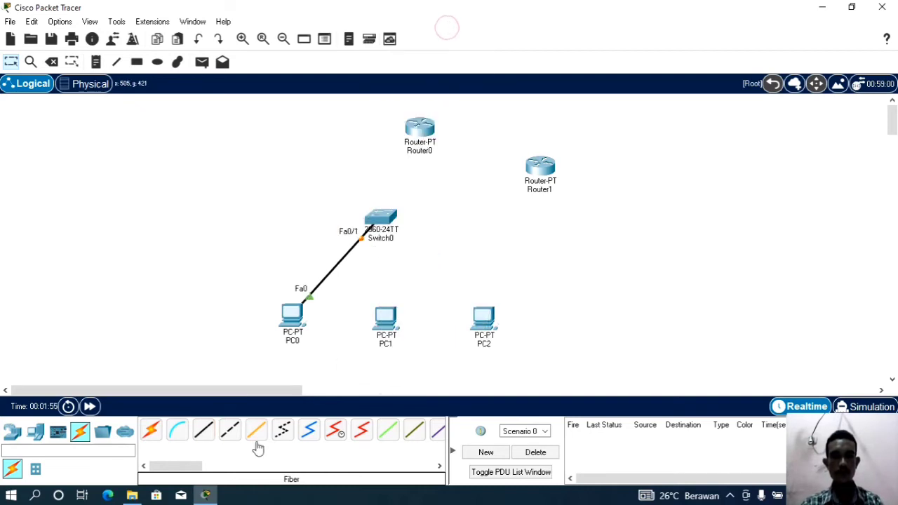
# Step: Connect PC1's FastEthernet0 to Switch0's FastEthernet0/2 with a Copper Straight-Through cable
pyautogui.click(203, 429)
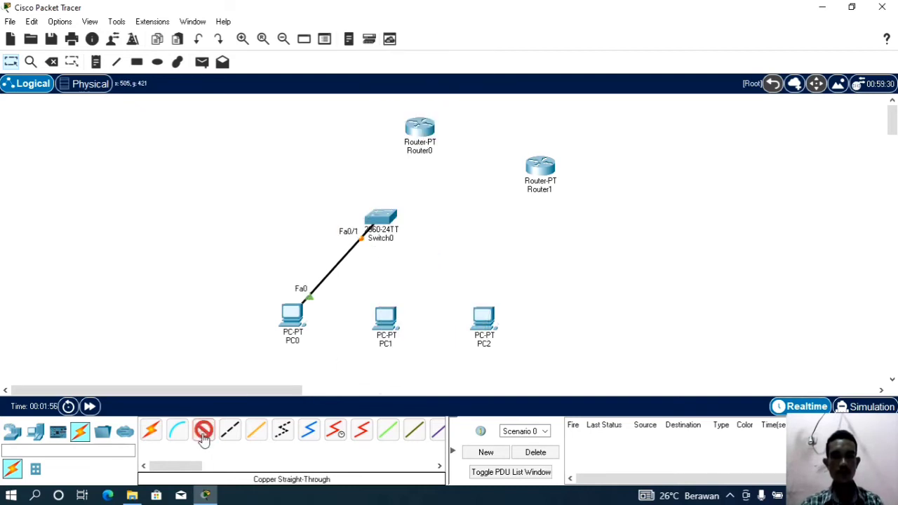
pyautogui.click(385, 319)
pyautogui.click(423, 377)
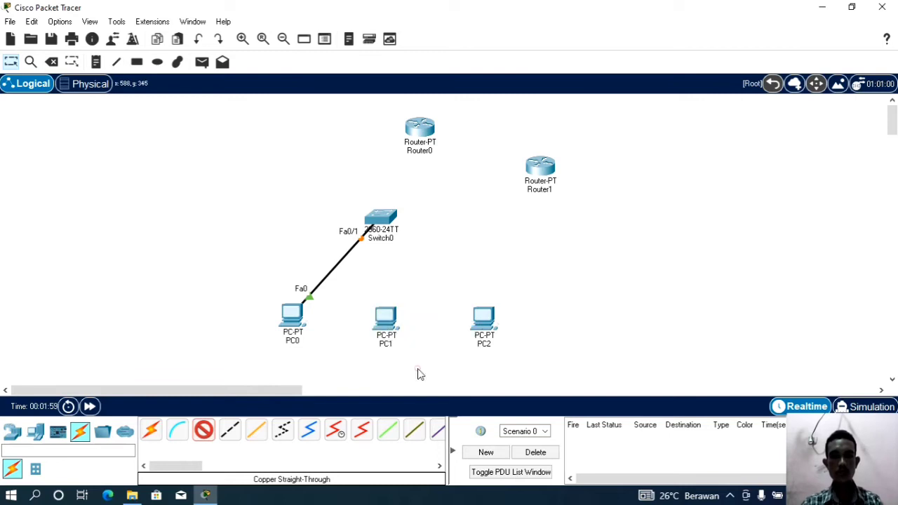
pyautogui.click(386, 219)
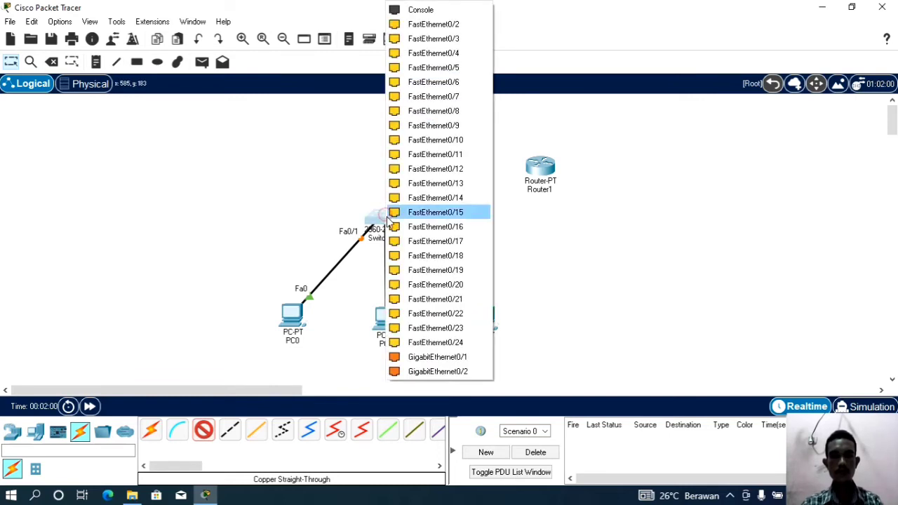
pyautogui.click(471, 26)
# Step: Connect PC2's FastEthernet0 to Switch0's FastEthernet0/3 with a Copper Straight-Through cable
pyautogui.click(204, 429)
pyautogui.click(483, 319)
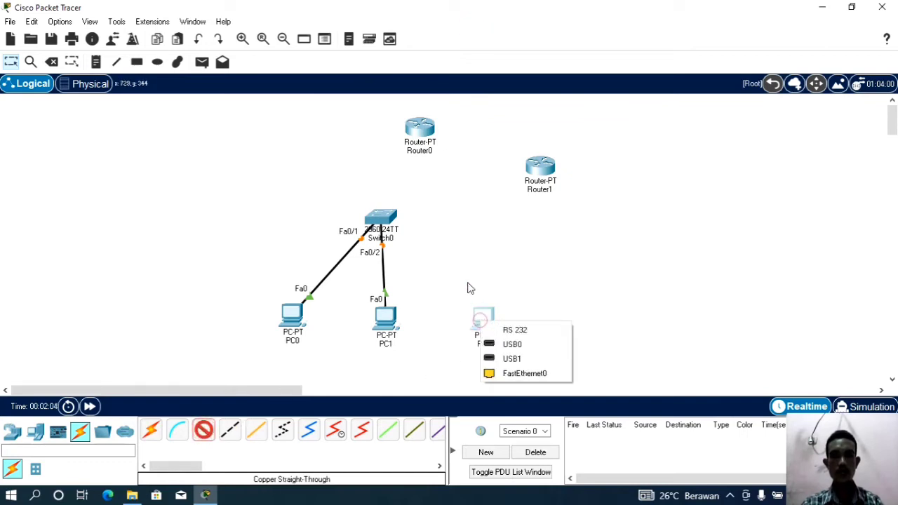
pyautogui.click(498, 374)
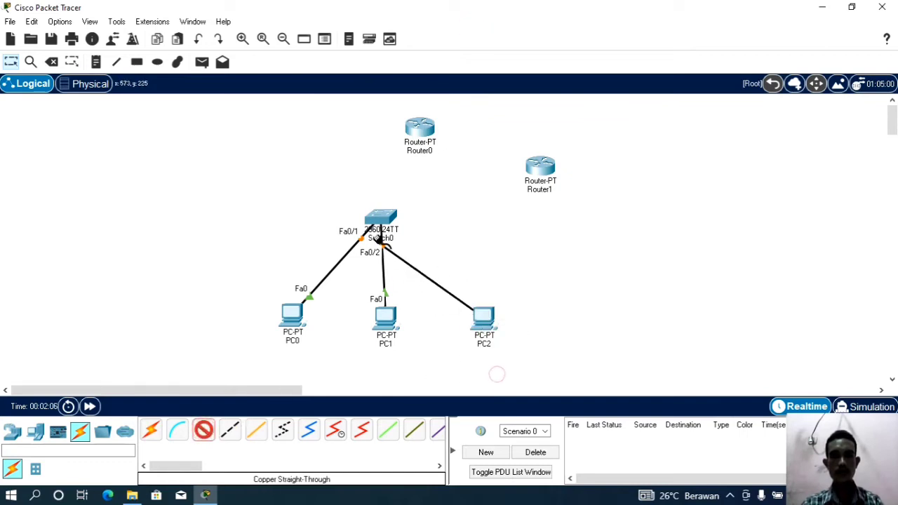
pyautogui.click(380, 219)
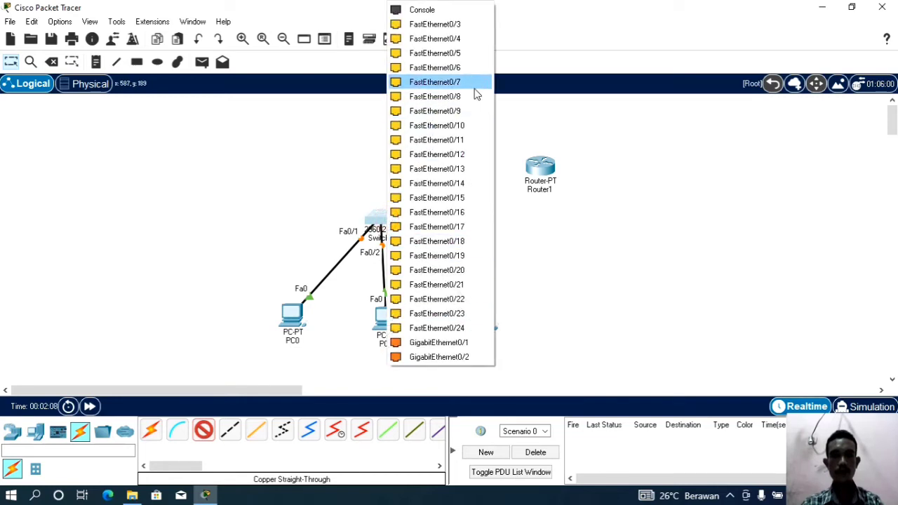
pyautogui.click(450, 27)
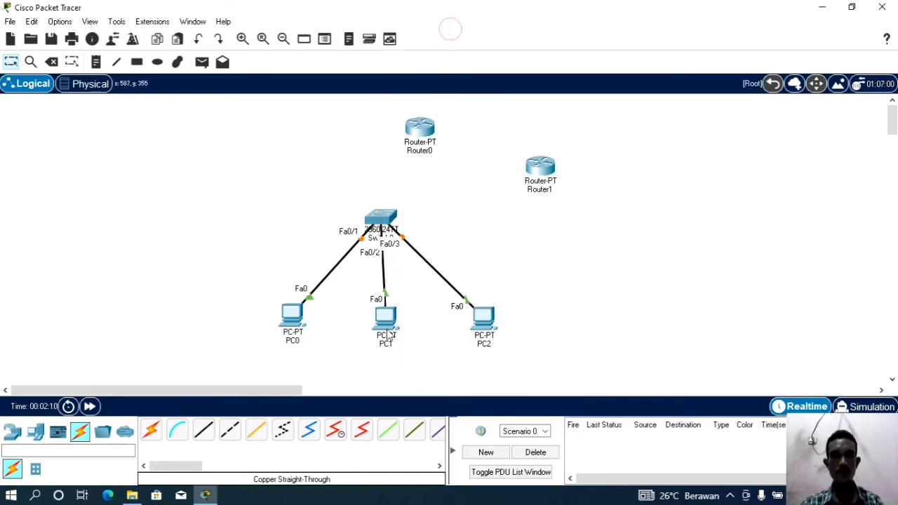
# Step: Start a Copper Straight-Through cable from Router0's FastEthernet0/0 towards Switch0
pyautogui.click(204, 432)
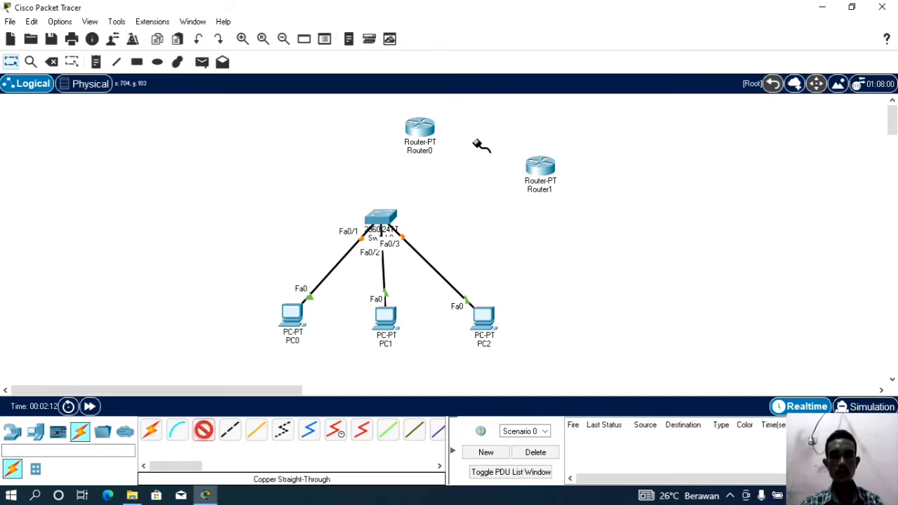
pyautogui.click(425, 127)
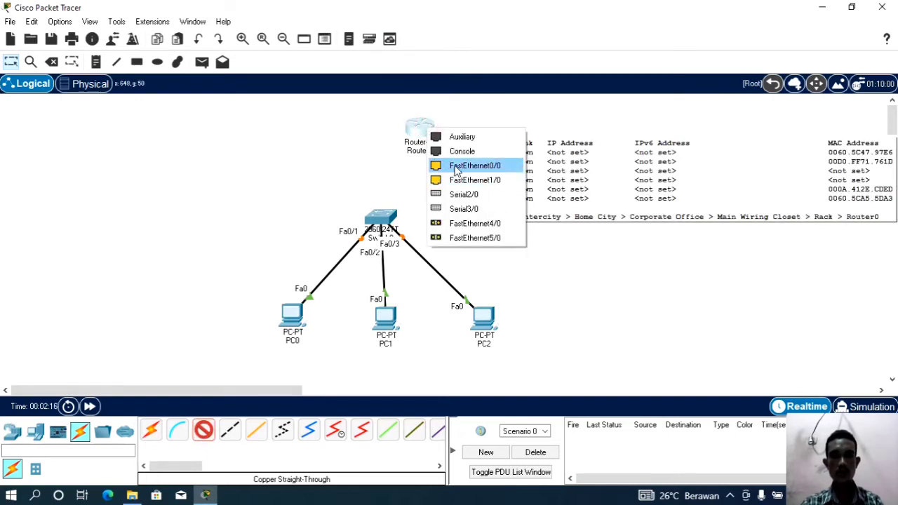
pyautogui.click(456, 170)
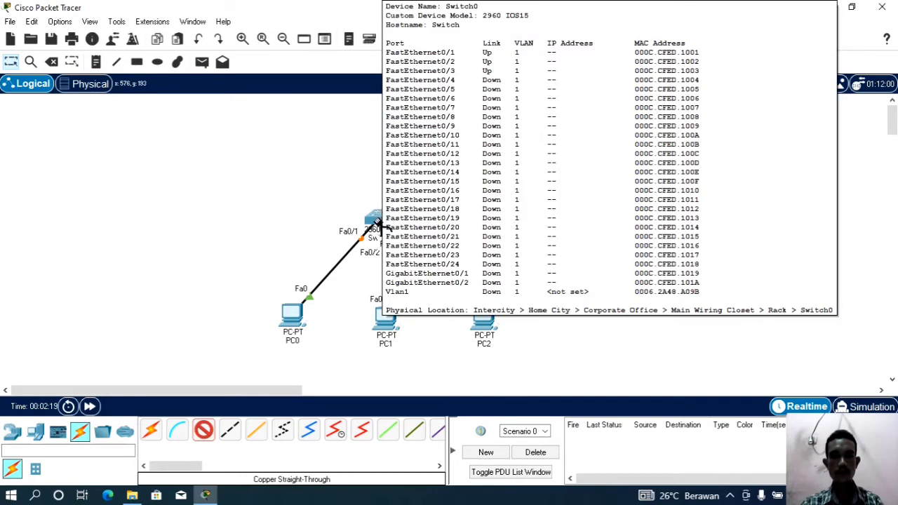
# Step: Finish Router0's copper straight-through cable at Switch0's FastEthernet0/4, and cable Router1's FastEthernet0/0 to Switch0's FastEthernet0/5
pyautogui.click(377, 222)
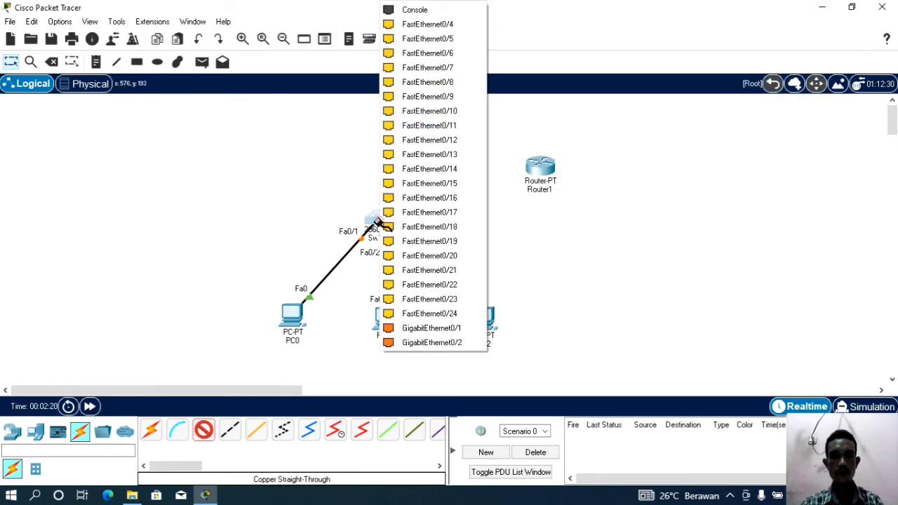
pyautogui.click(455, 26)
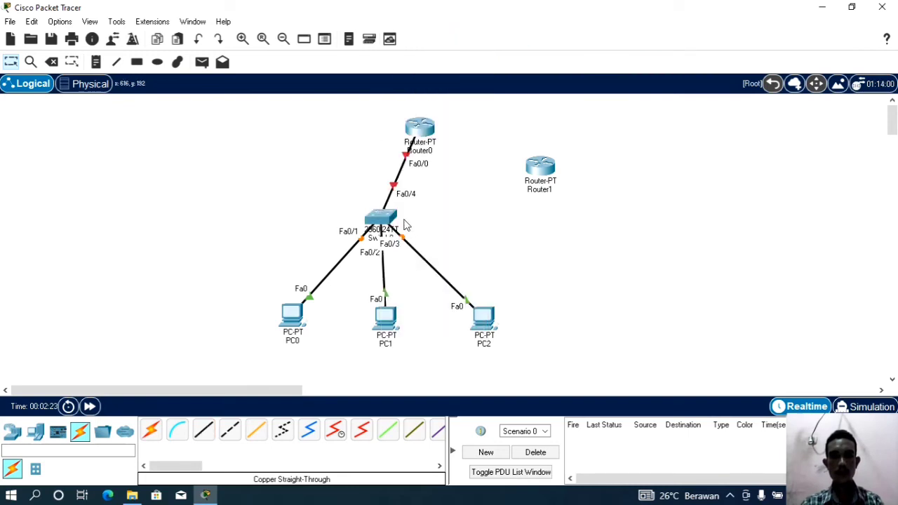
pyautogui.click(204, 429)
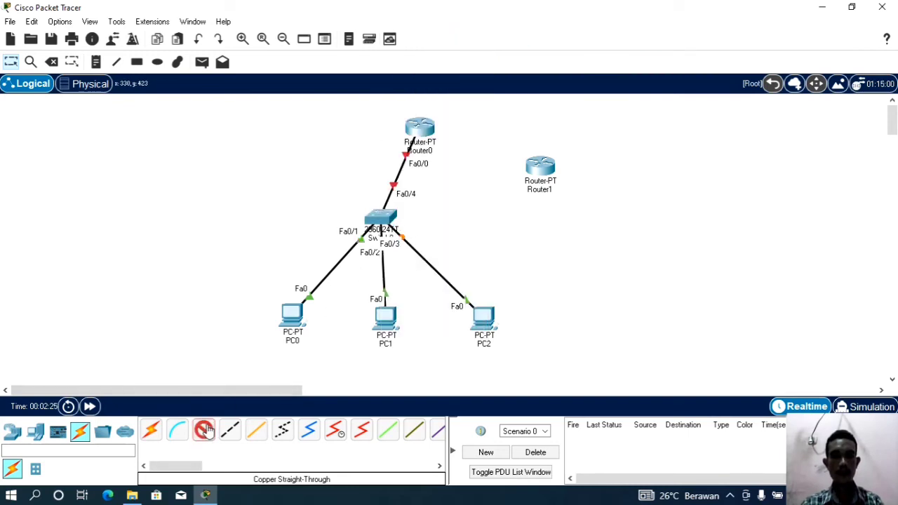
pyautogui.click(548, 175)
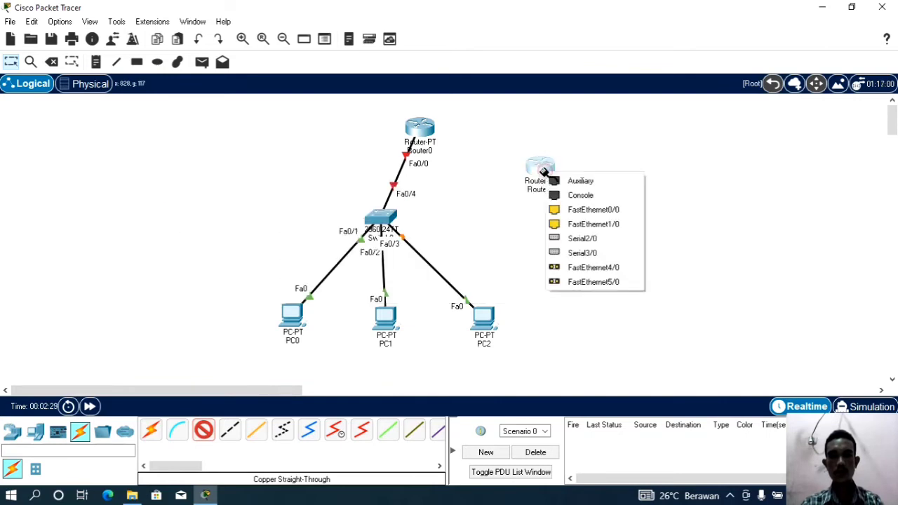
pyautogui.click(568, 212)
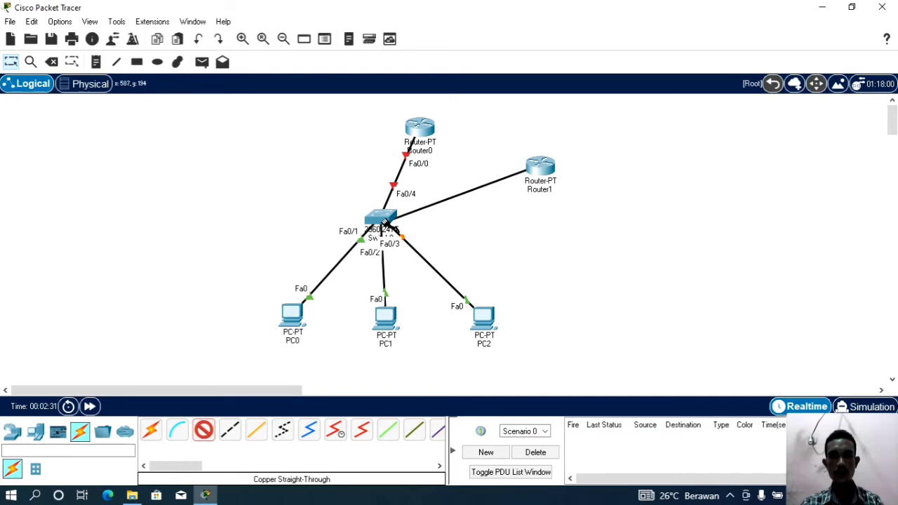
pyautogui.click(382, 219)
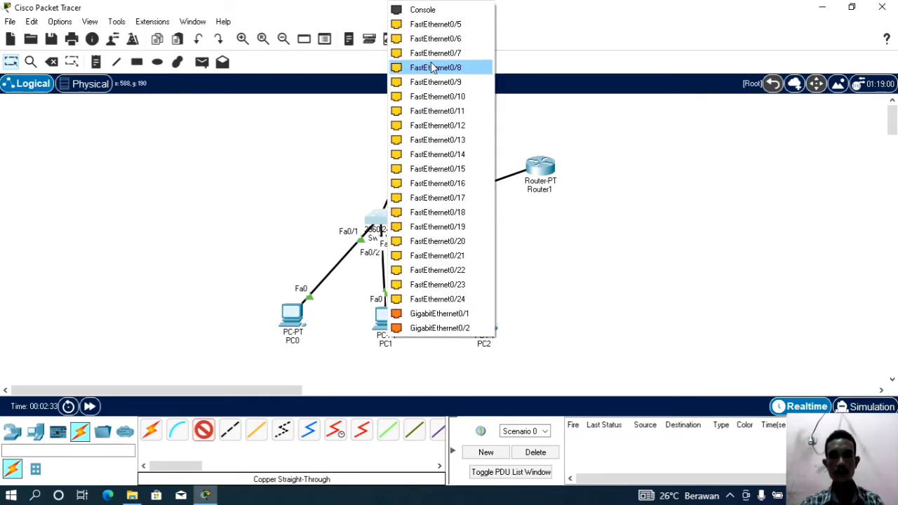
pyautogui.click(439, 25)
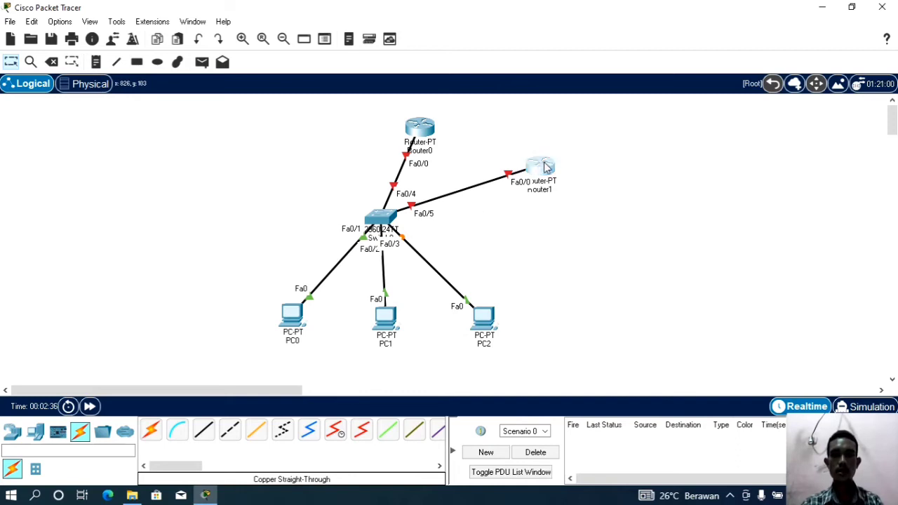
# Step: Reposition the routers so Router0 sits directly above Switch0 and Router1 sits to its upper right
pyautogui.moveTo(546, 167); pyautogui.dragTo(532, 183)
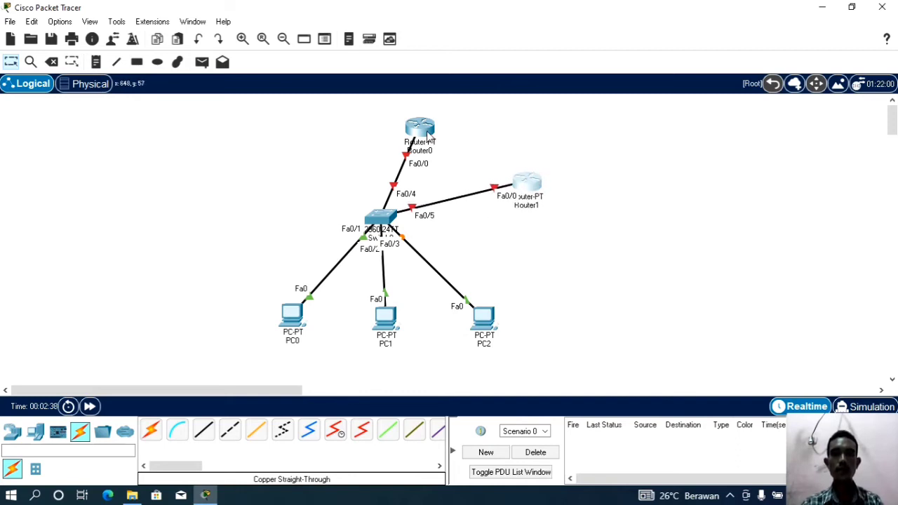
pyautogui.moveTo(430, 134); pyautogui.dragTo(385, 129)
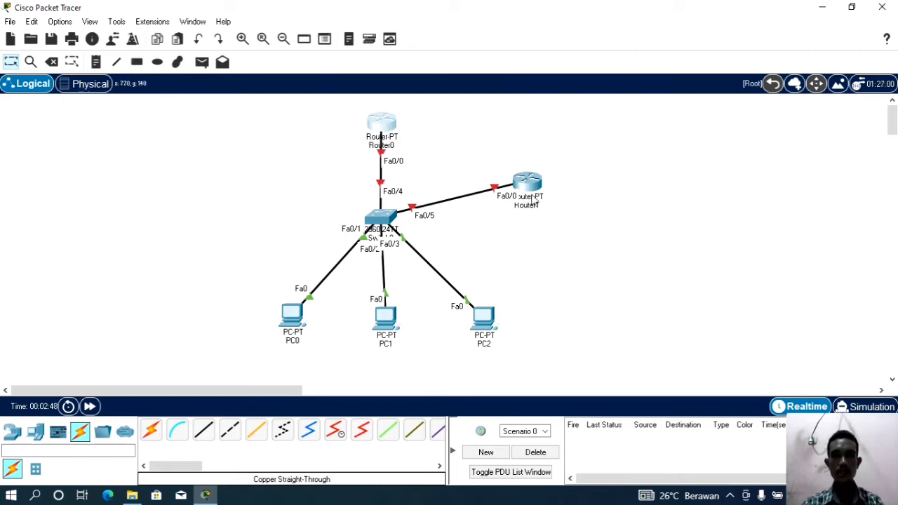
pyautogui.moveTo(536, 198); pyautogui.dragTo(531, 163)
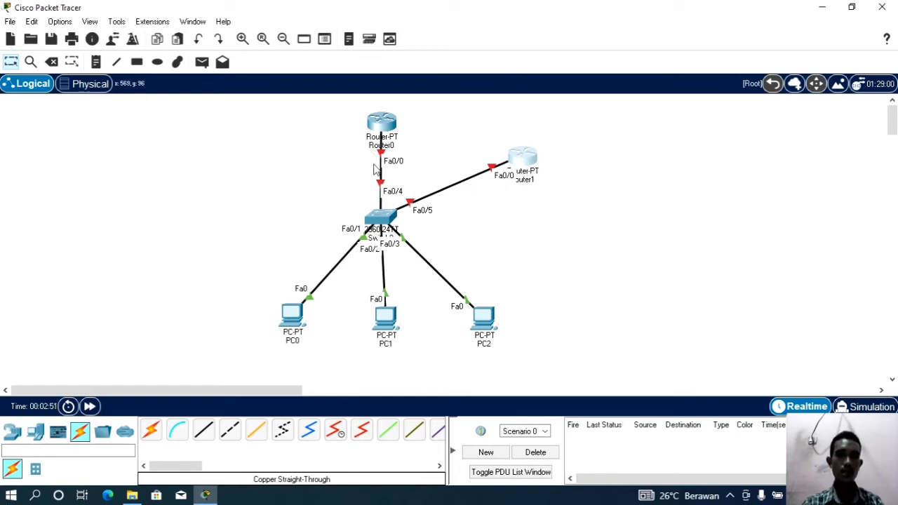
# Step: Add a text note reading "ROUGE DHCP SERVER" and place it just beneath Router1
pyautogui.click(96, 63)
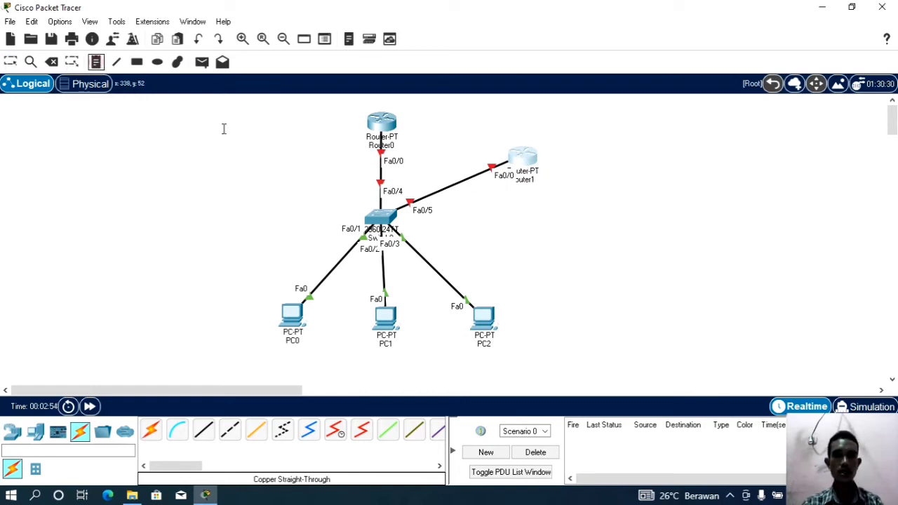
pyautogui.click(532, 197)
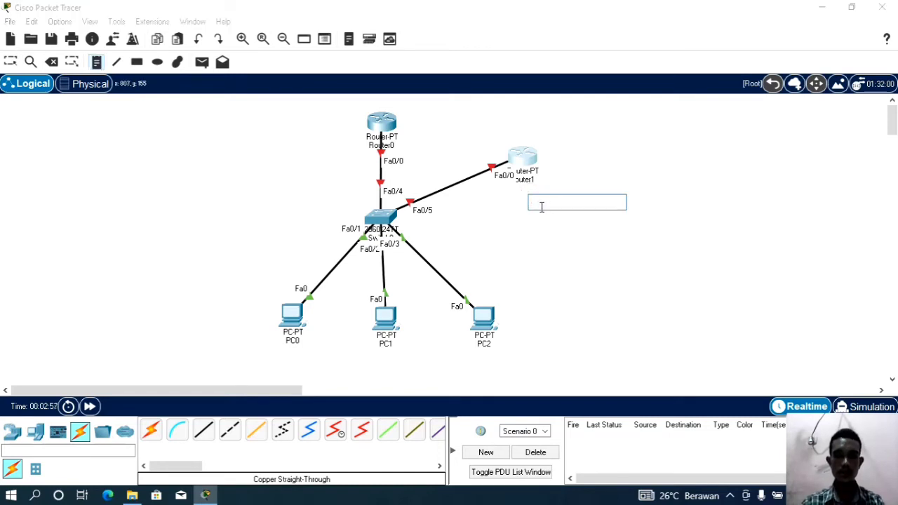
pyautogui.write('RU')
pyautogui.press('BackSpace')
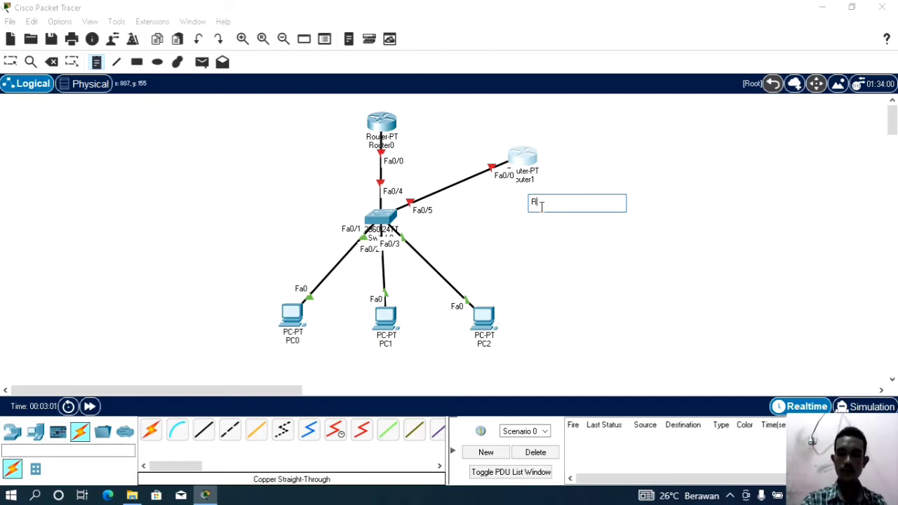
pyautogui.write('OUG')
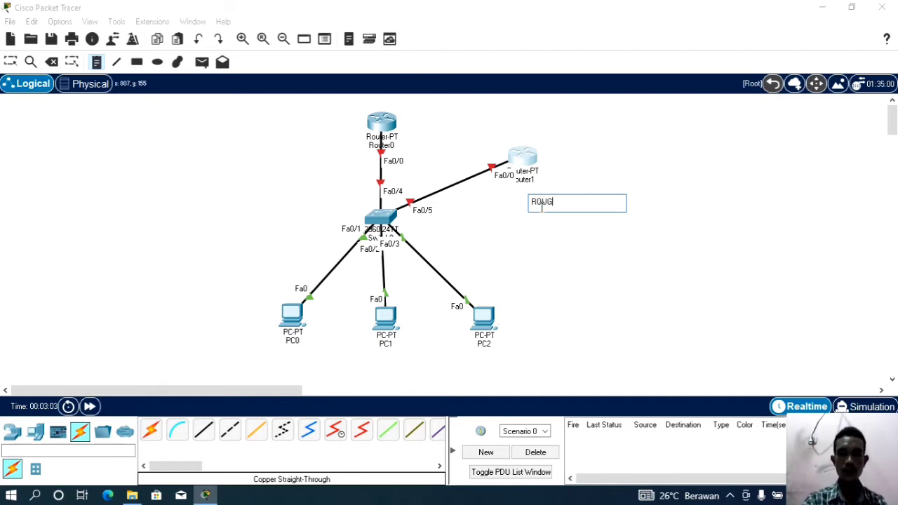
pyautogui.write('E ')
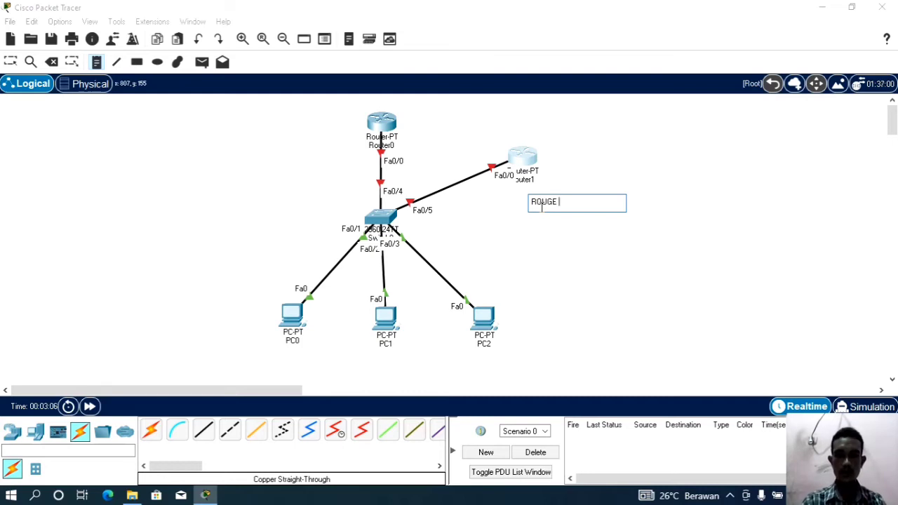
pyautogui.write('DHC')
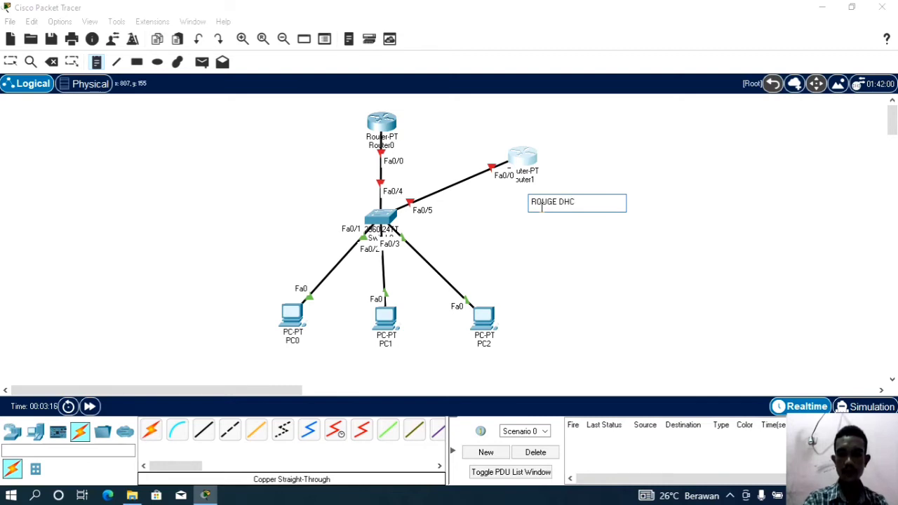
pyautogui.write('S')
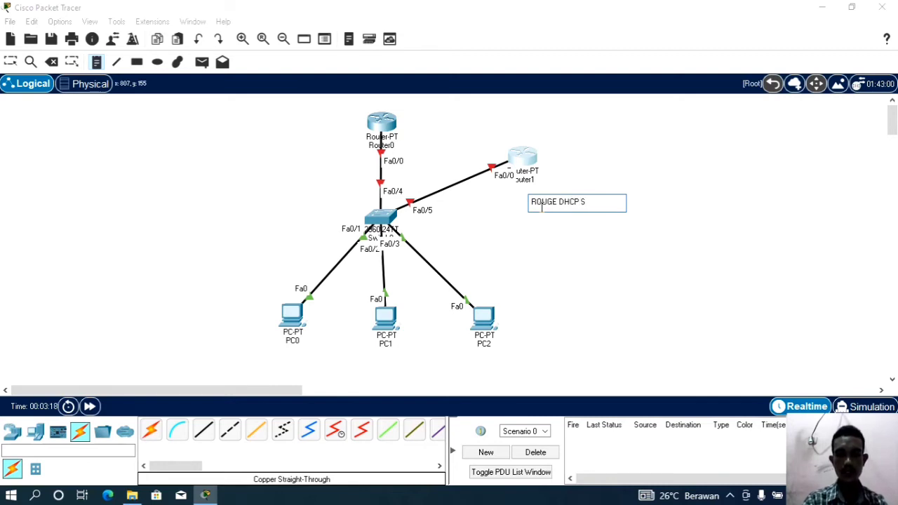
pyautogui.write('ERVER')
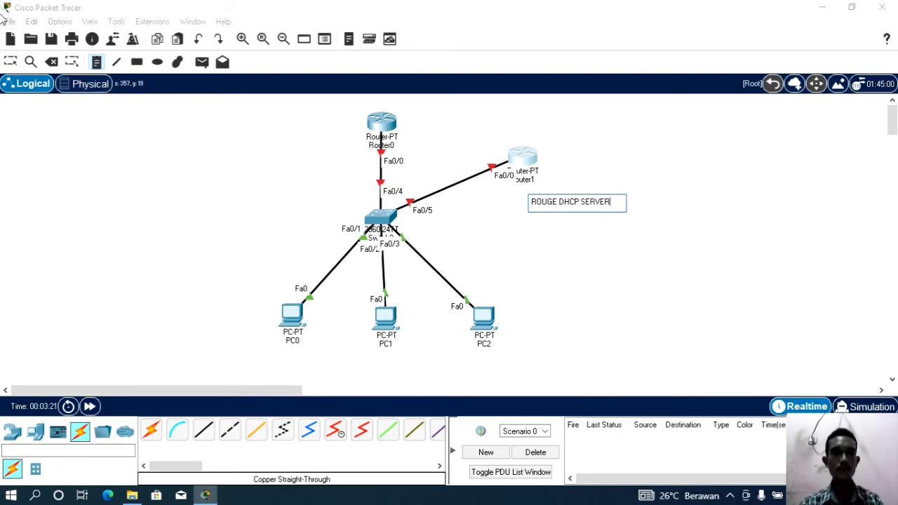
pyautogui.click(10, 63)
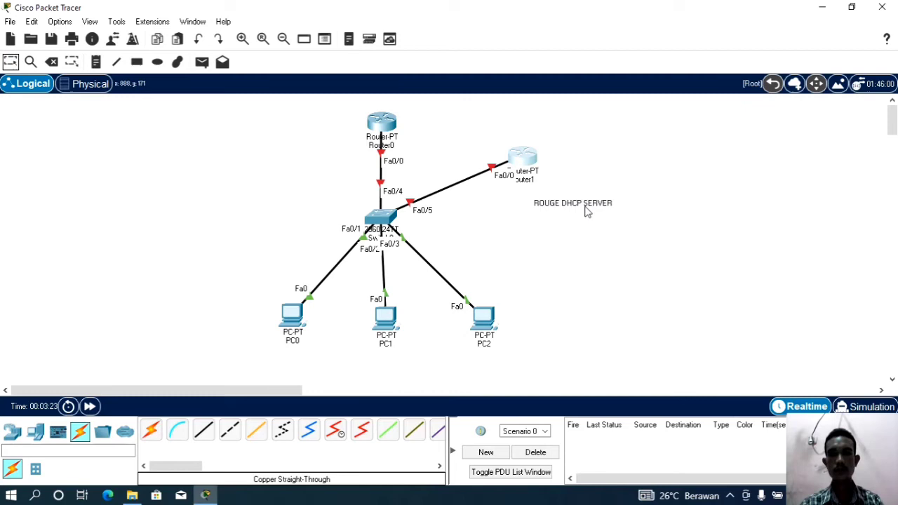
pyautogui.moveTo(576, 210); pyautogui.dragTo(533, 203)
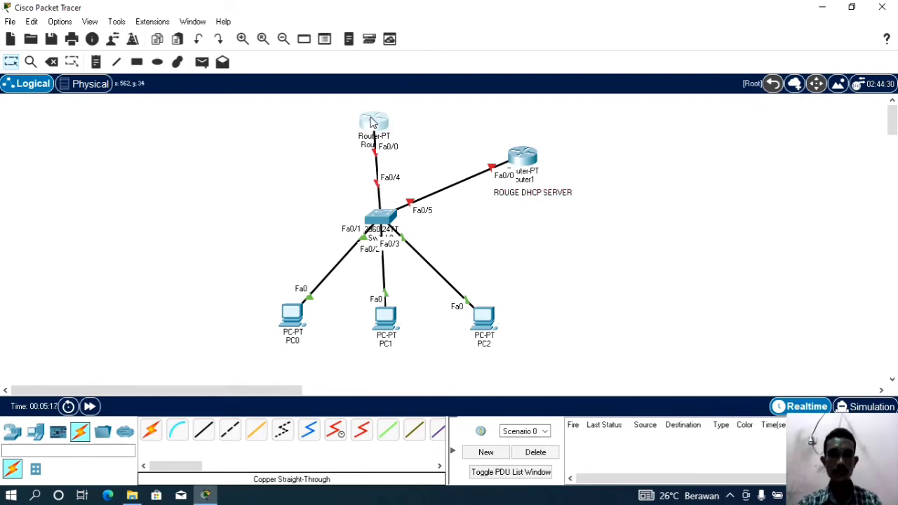
# Step: Open Router0's command line and answer NO to the initial configuration dialog to reach the router prompt
pyautogui.moveTo(375, 124)
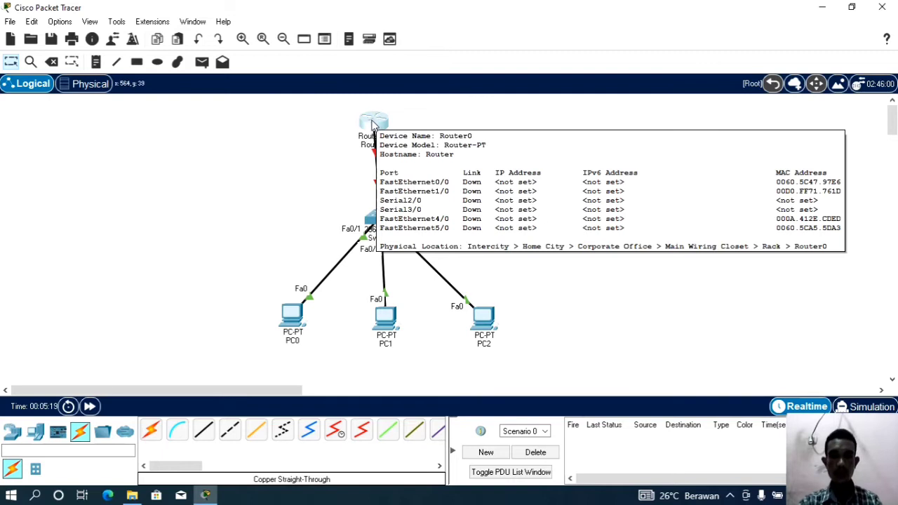
pyautogui.click(373, 125)
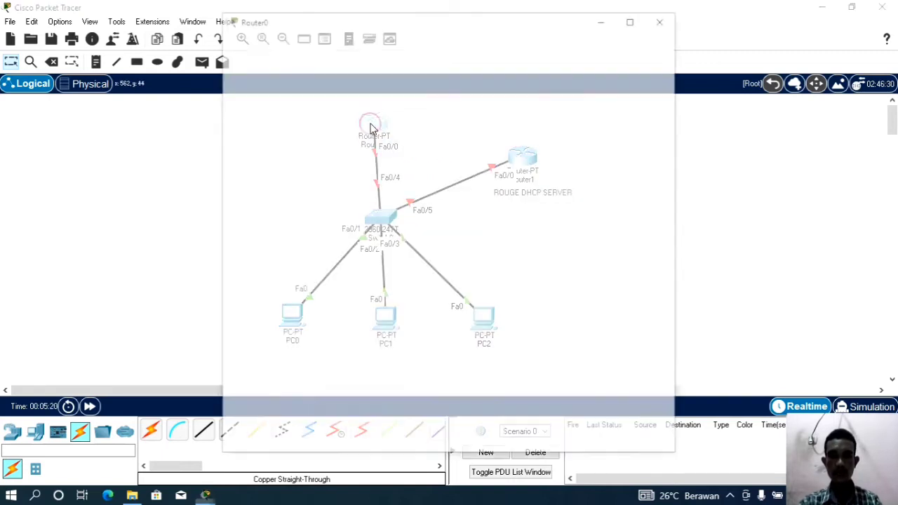
pyautogui.click(315, 47)
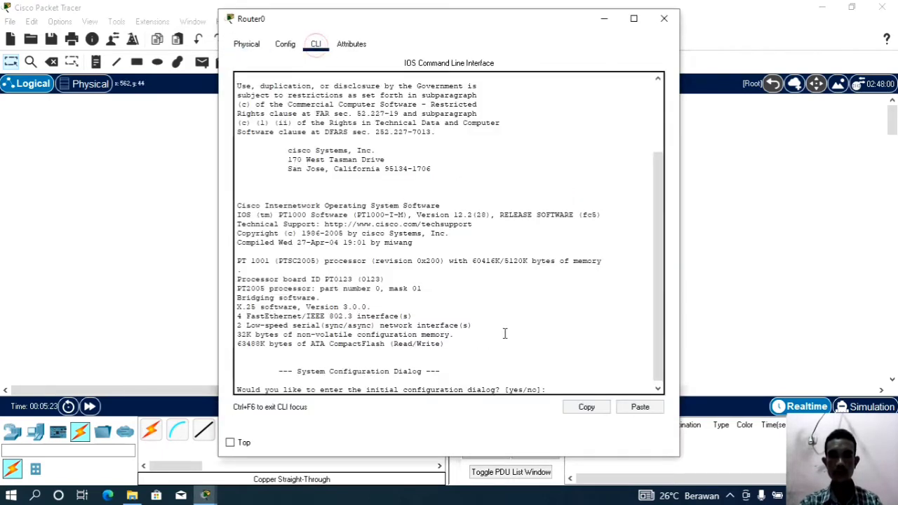
pyautogui.click(565, 386)
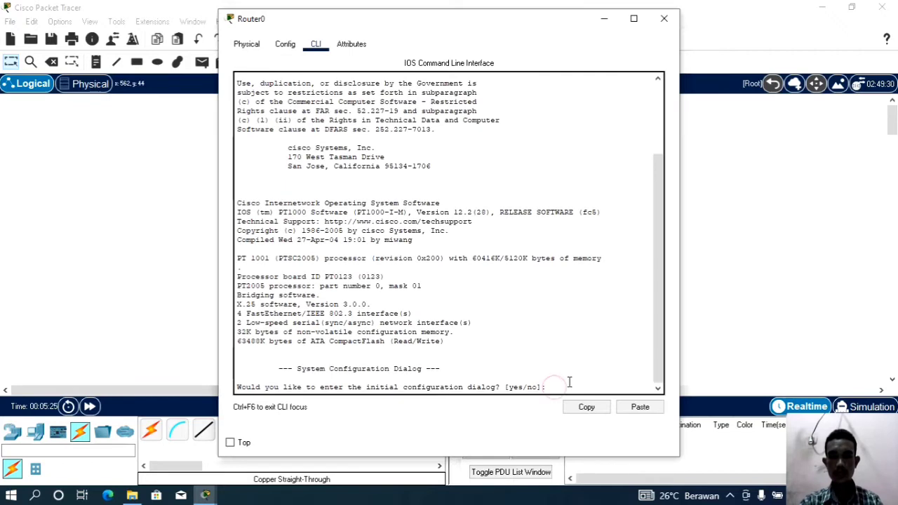
pyautogui.press('Return')
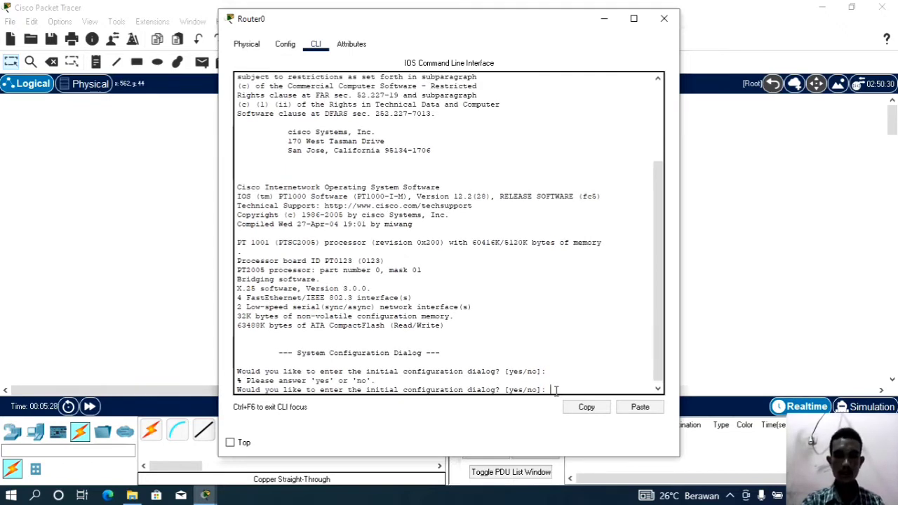
pyautogui.press('Return')
pyautogui.press('Return')
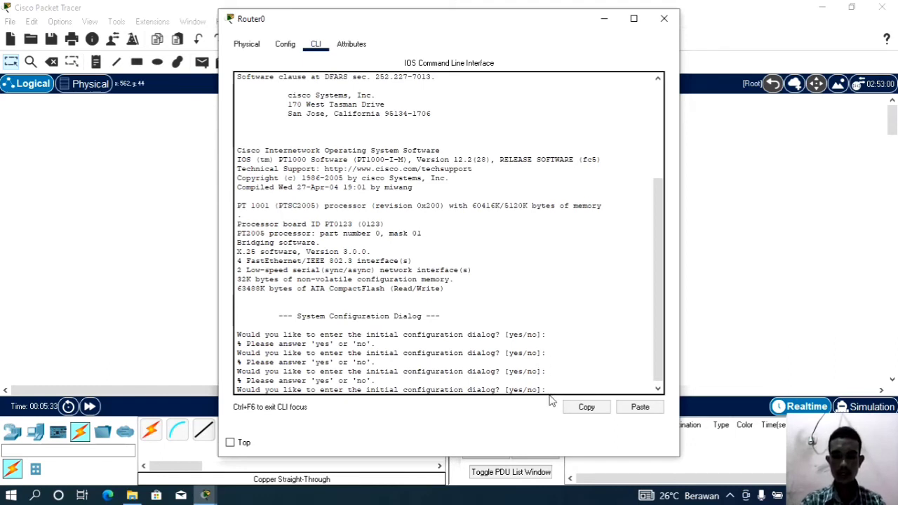
pyautogui.write('NO')
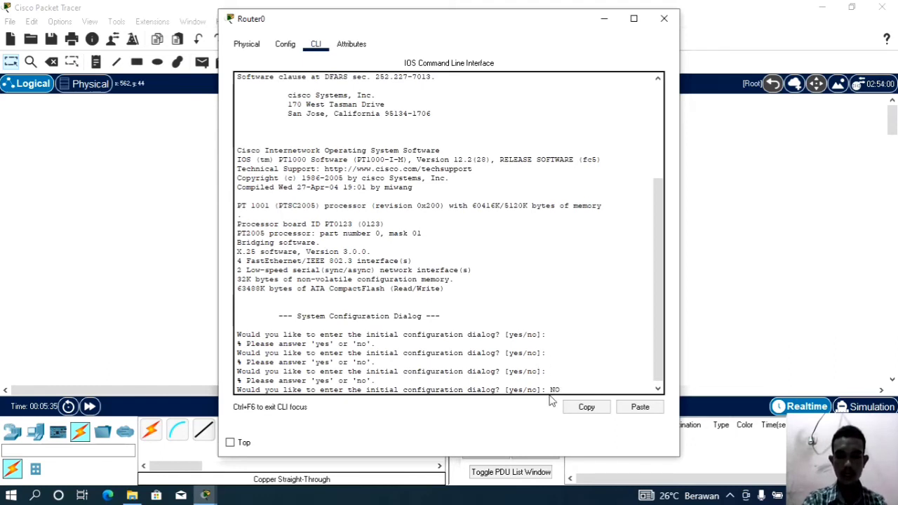
pyautogui.press('Return')
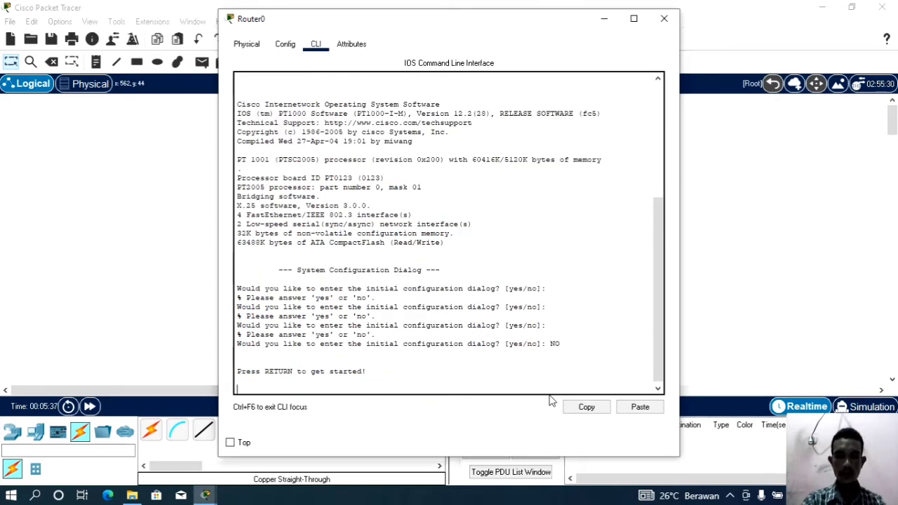
pyautogui.press('Return')
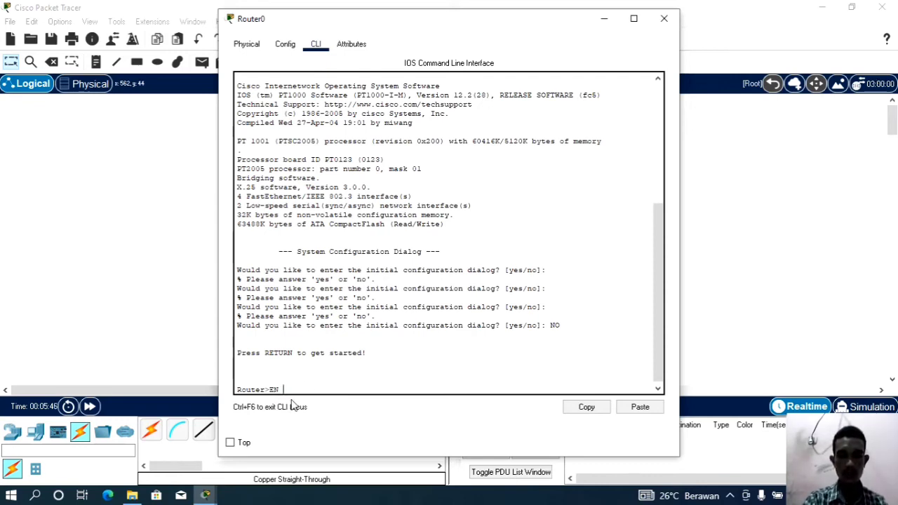
# Step: Enter privileged mode with EN and global configuration mode with CONF T on Router0
pyautogui.press('Return')
pyautogui.write('CON')
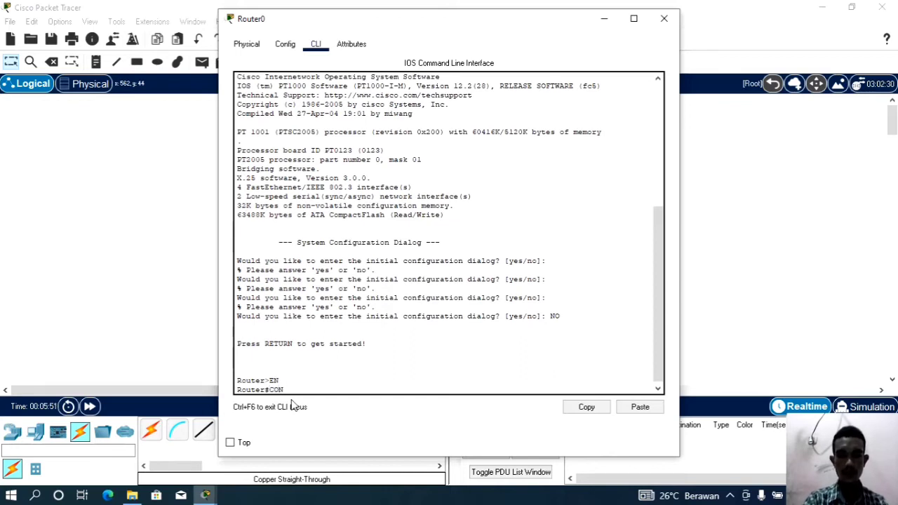
pyautogui.write('F T')
pyautogui.press('Return')
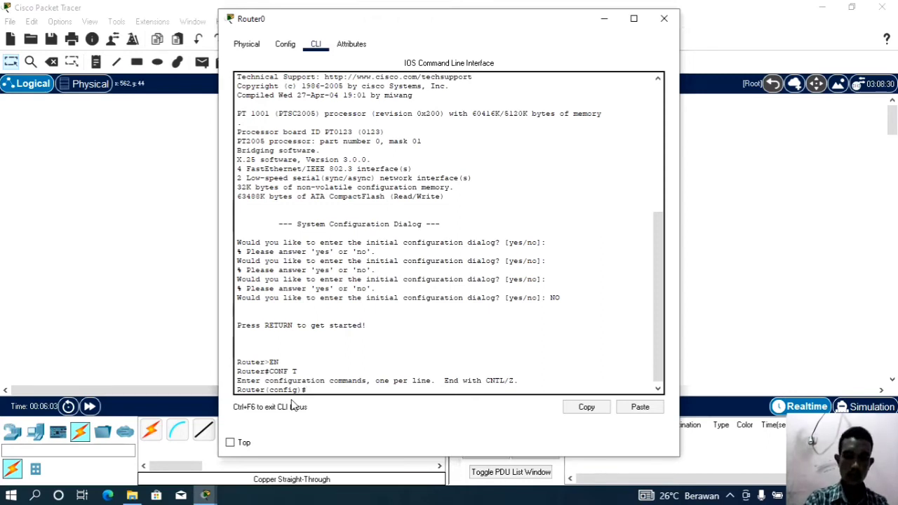
# Step: Set Router0's hostname to DHCP_SERVER with the HOSTNAME command
pyautogui.write('HOST')
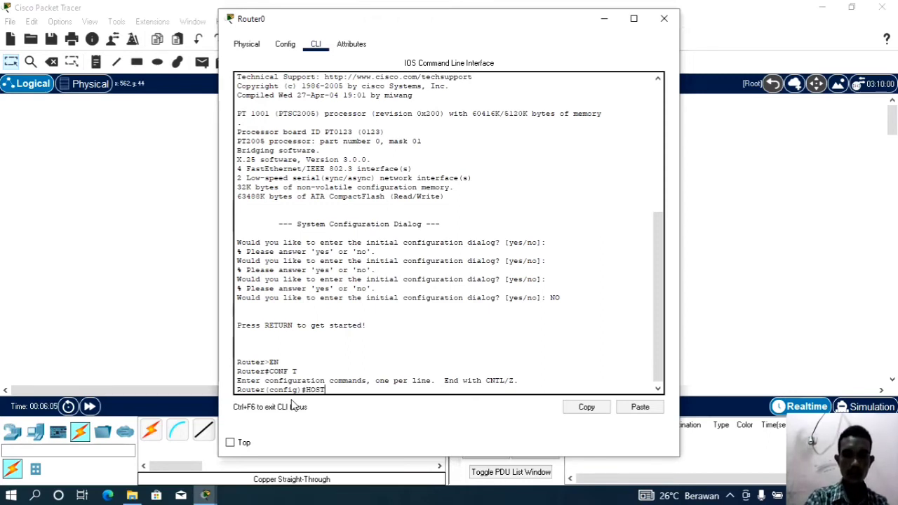
pyautogui.write('NAME')
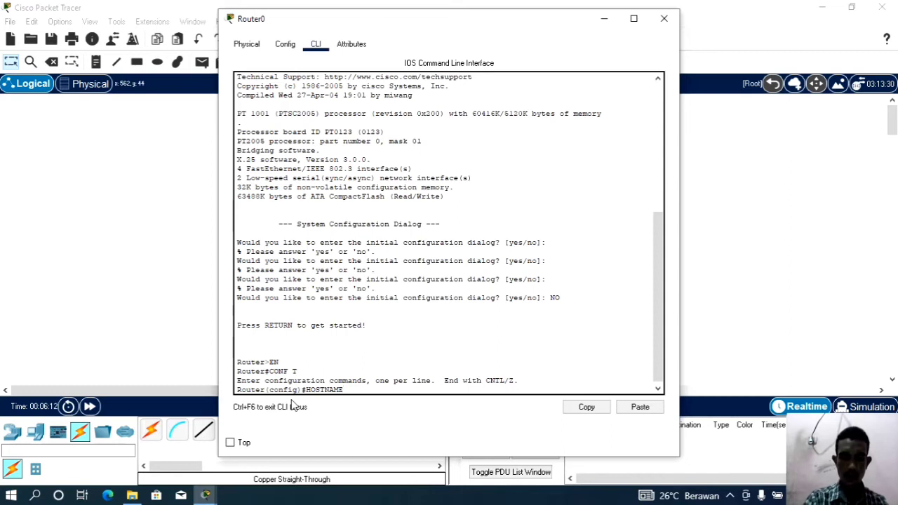
pyautogui.write('DHCP')
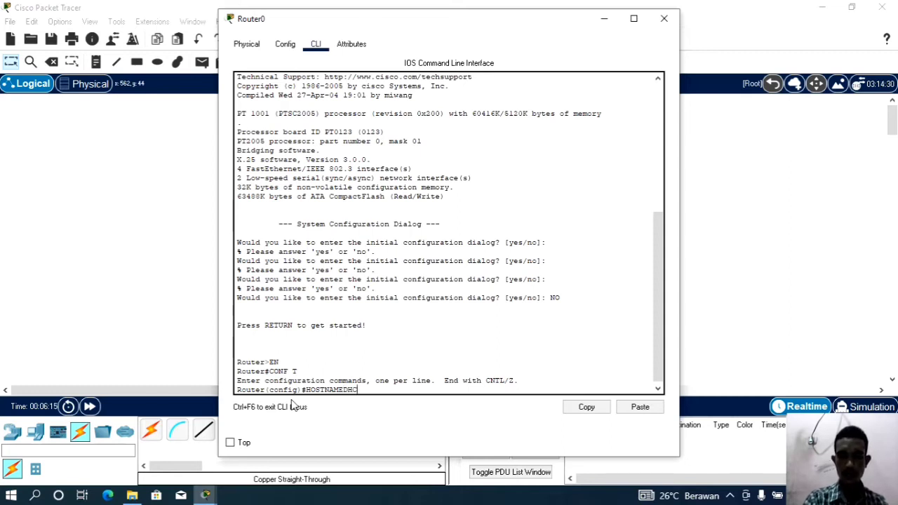
pyautogui.press('Left')
pyautogui.press('Left')
pyautogui.press('Left')
pyautogui.press('Left')
pyautogui.press('Right')
pyautogui.press('Right')
pyautogui.press('Right')
pyautogui.press('Right')
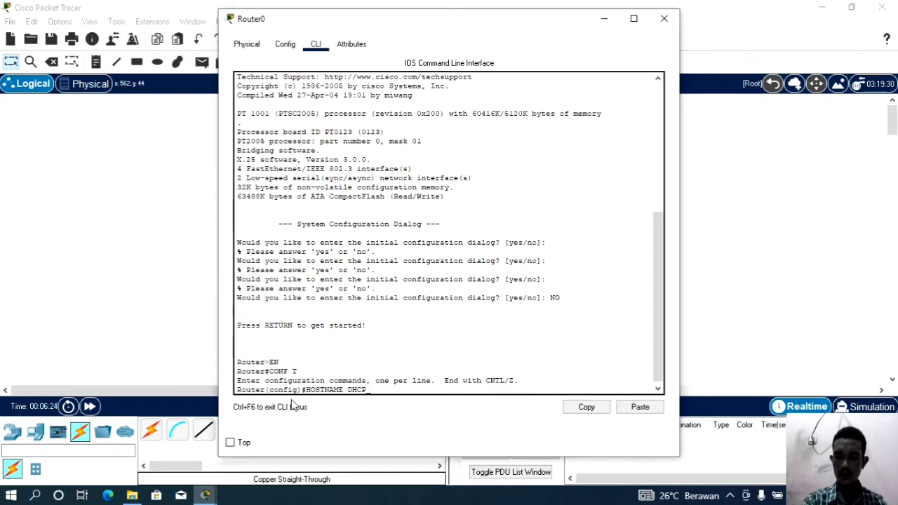
pyautogui.write('_SERVER')
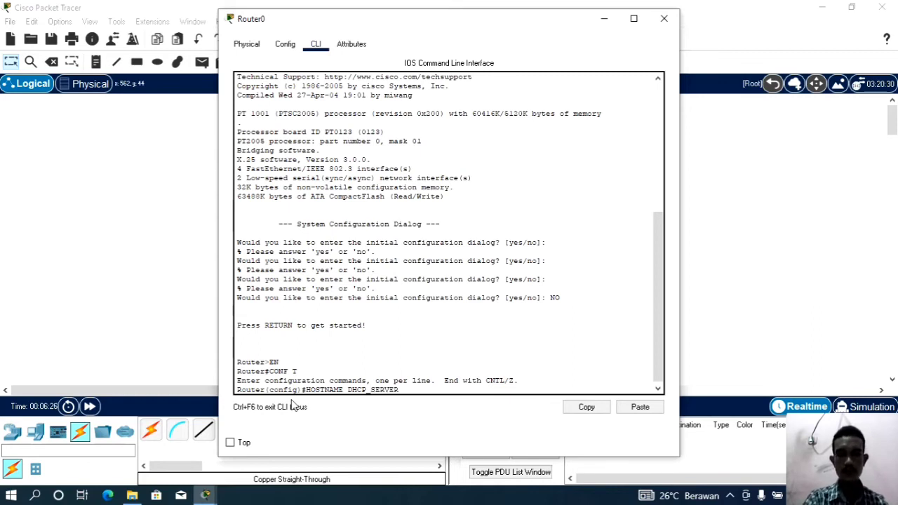
pyautogui.press('Return')
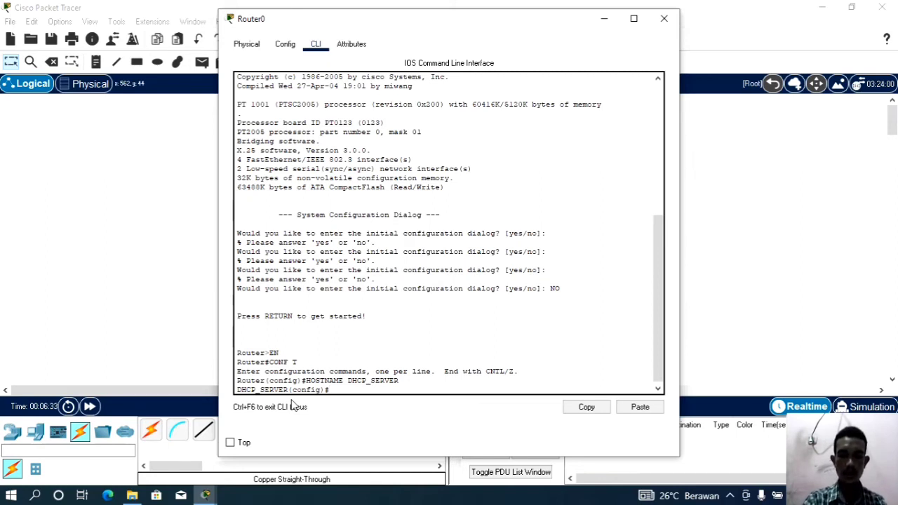
# Step: Enter interface configuration mode for FA0/0 on Router0 with INT FA0/0
pyautogui.write('I')
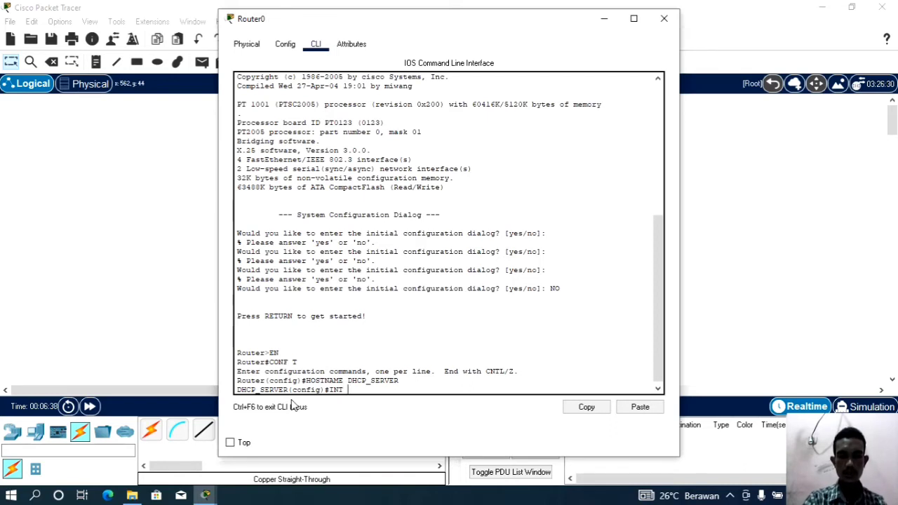
pyautogui.write('NT ')
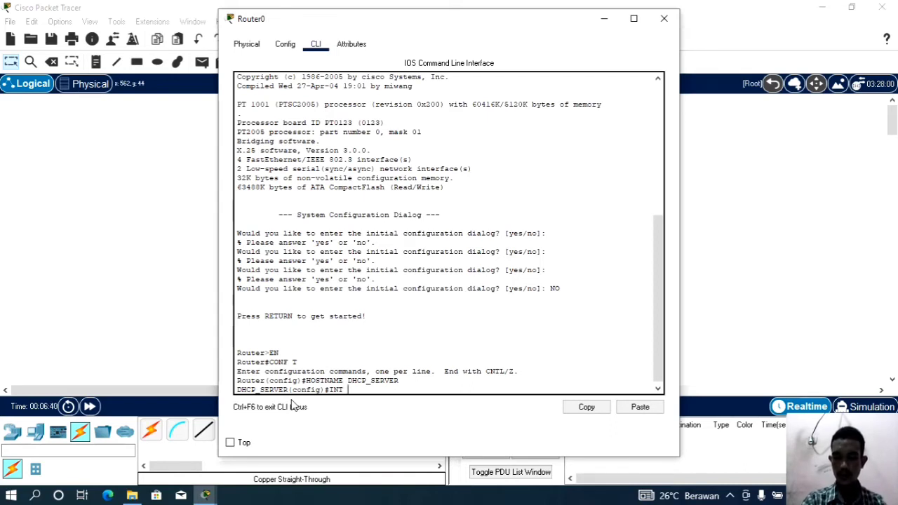
pyautogui.write('FA')
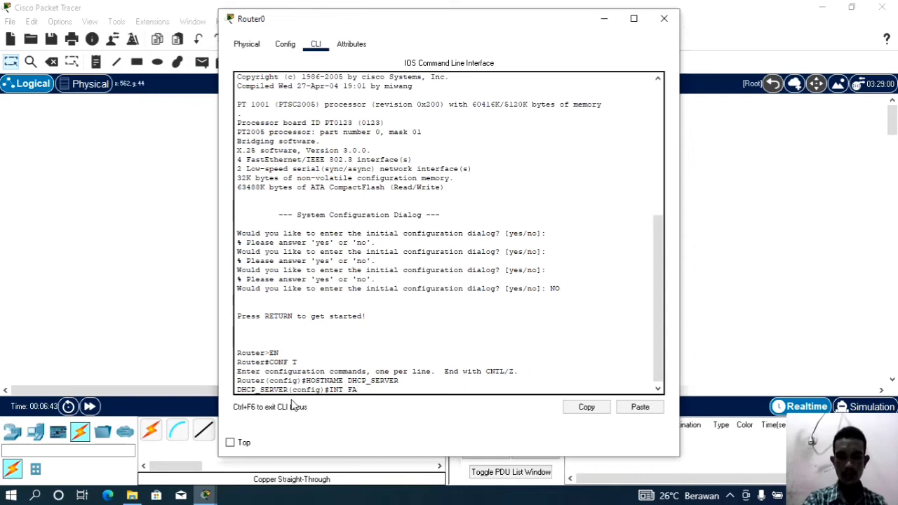
pyautogui.write('0/0')
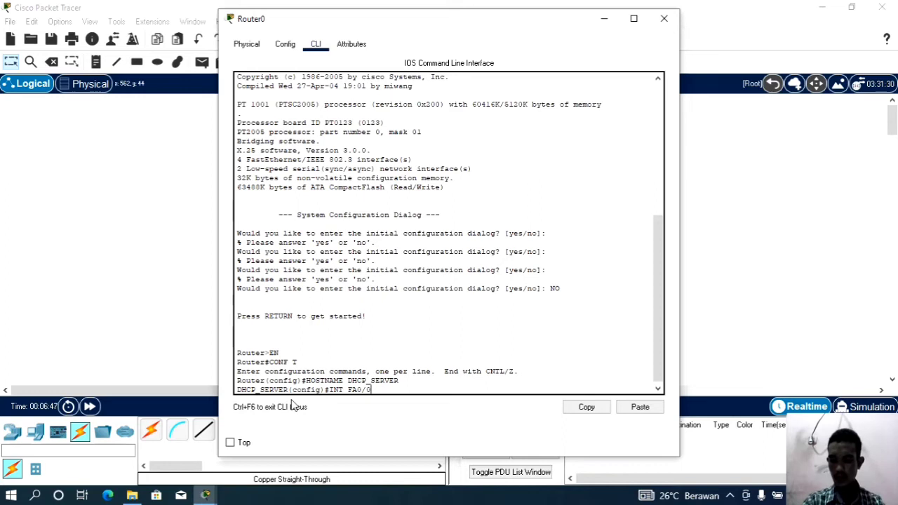
pyautogui.press('Return')
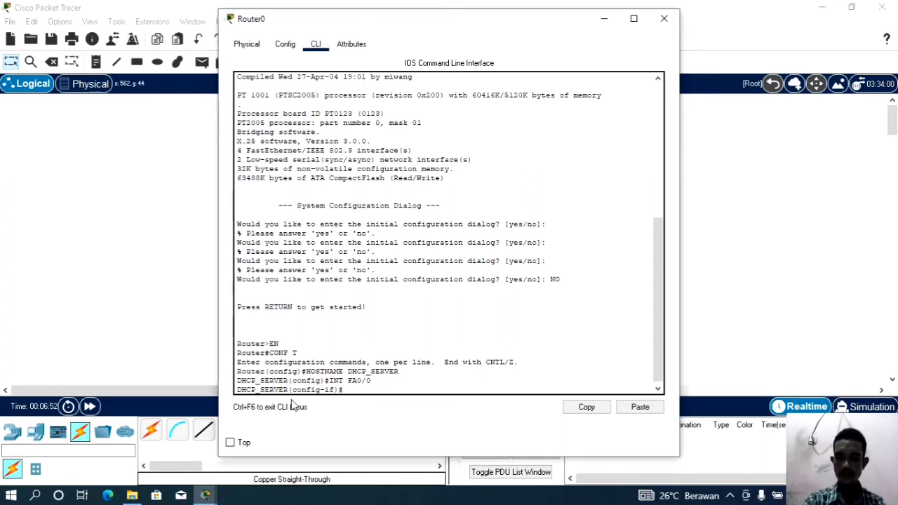
# Step: Assign the IP address 192.168.0.1 with subnet mask 255.255.255.0 to Router0's FA0/0 interface
pyautogui.write('IP')
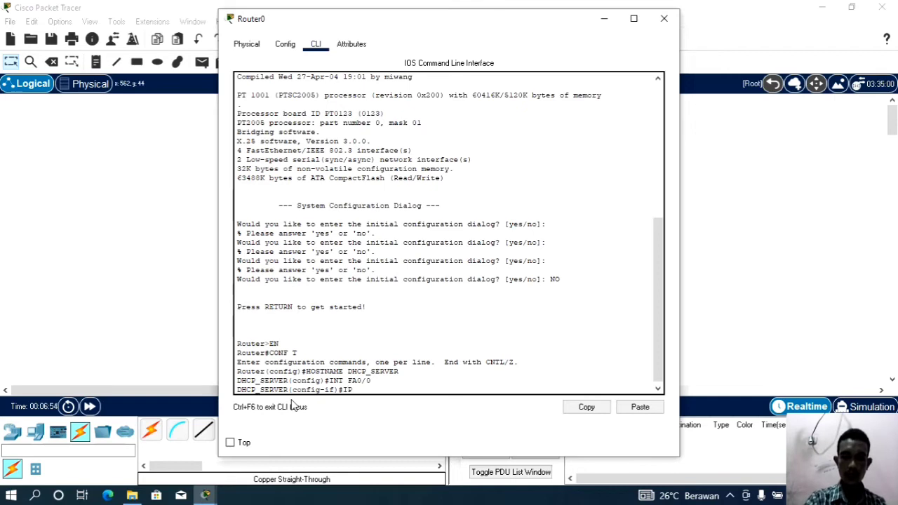
pyautogui.write(' ADDRES')
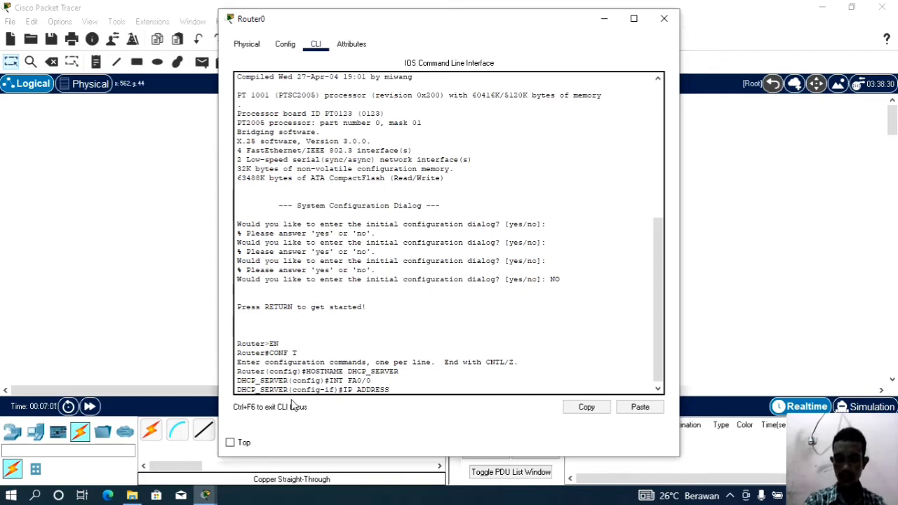
pyautogui.write('S 192.')
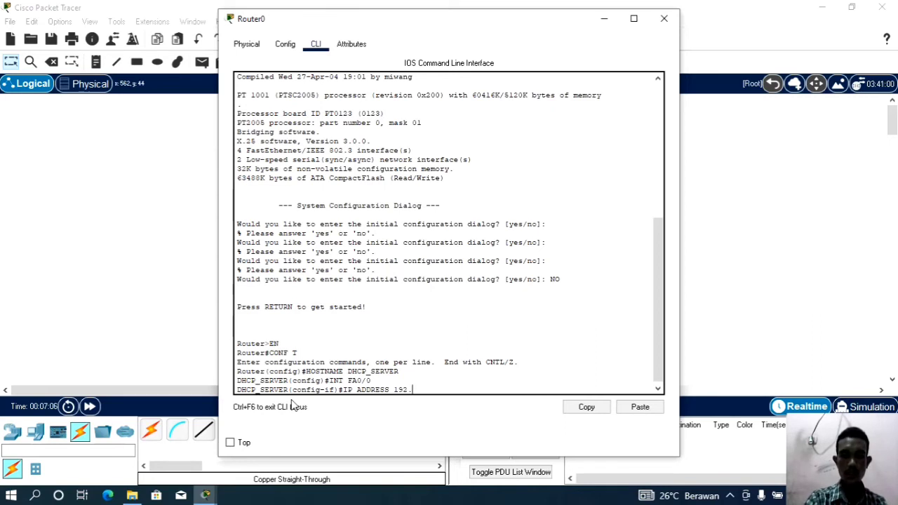
pyautogui.write('168')
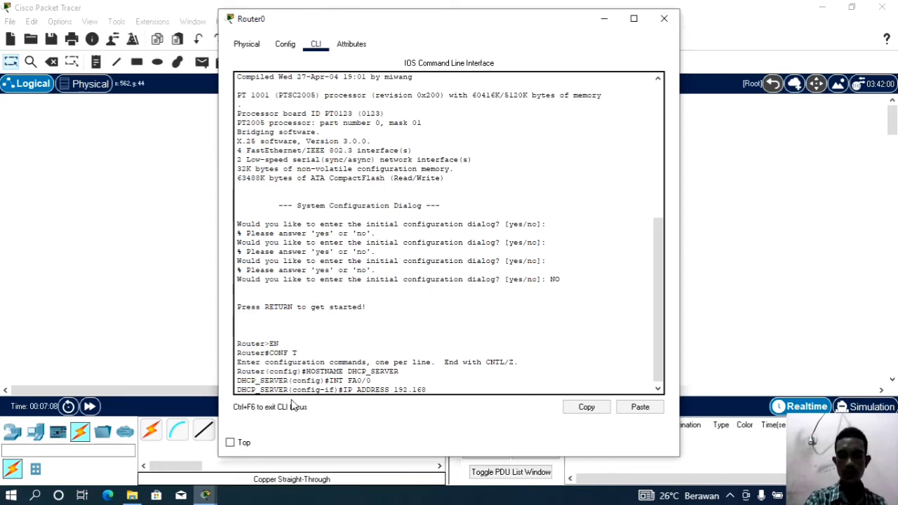
pyautogui.write('.0.1')
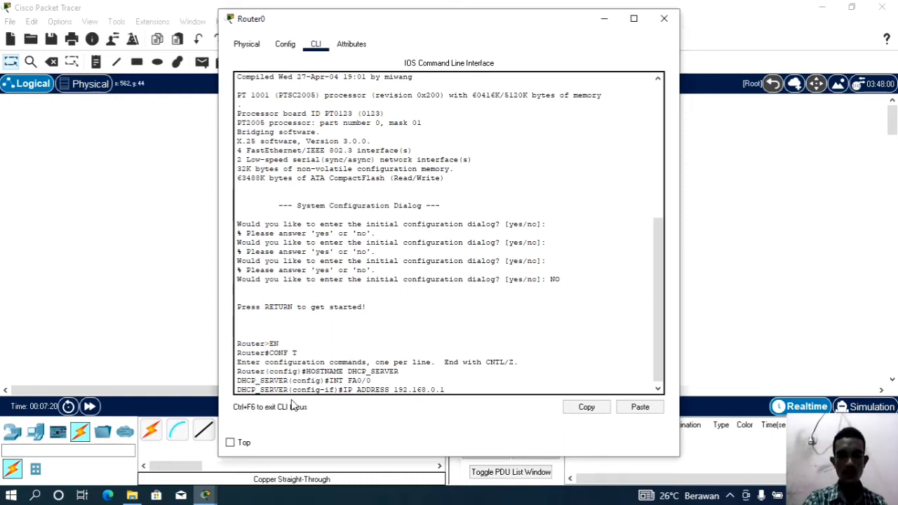
pyautogui.write('255')
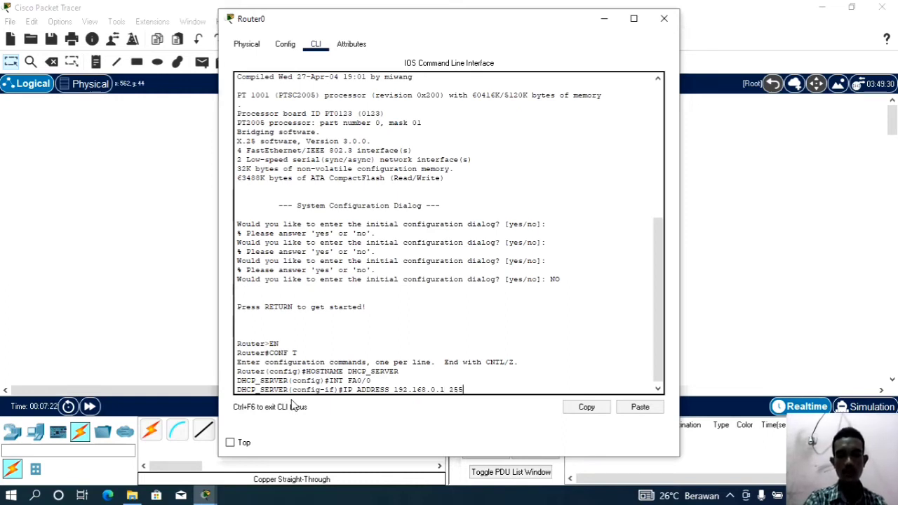
pyautogui.write('.')
pyautogui.write('255.255.25')
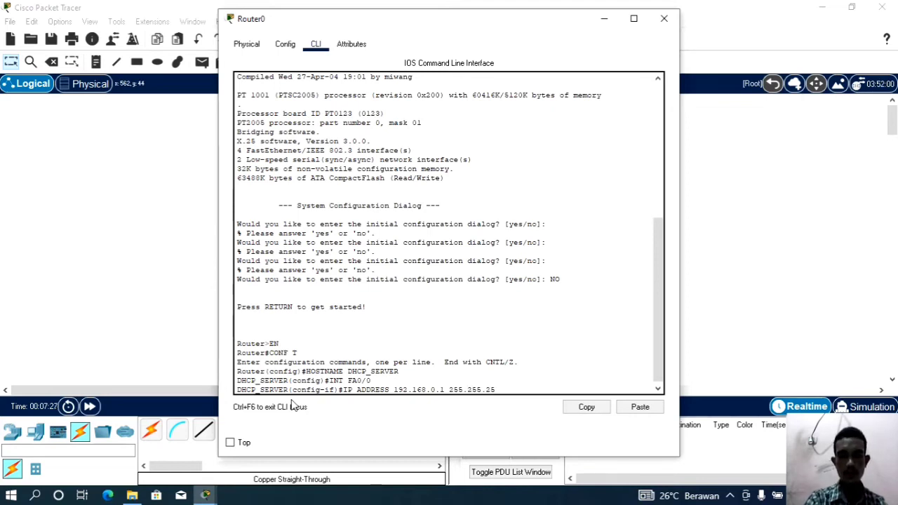
pyautogui.write('.0')
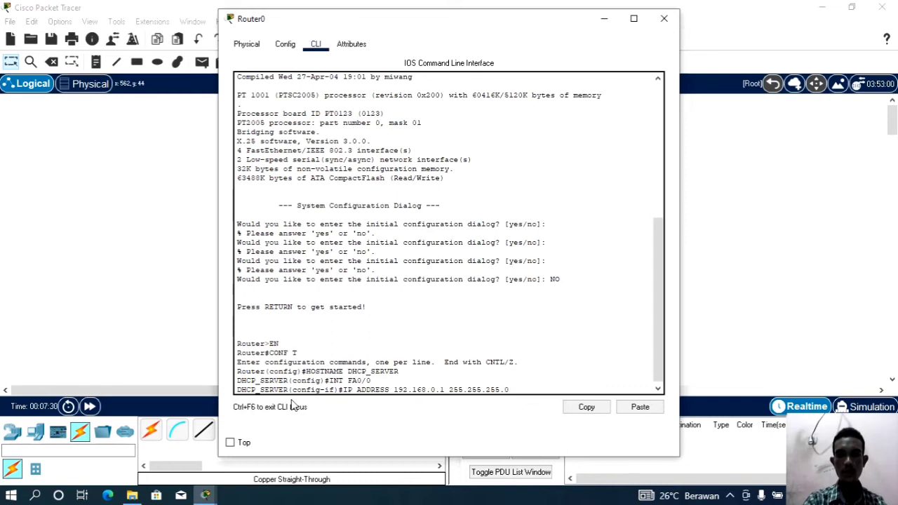
pyautogui.press('Return')
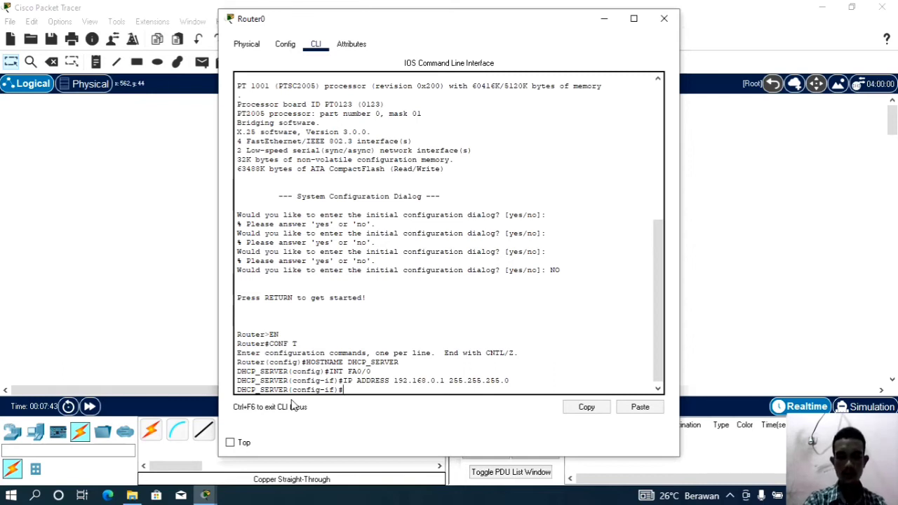
# Step: Enable Router0's FA0/0 interface with NO SHUTDOWN and check its link to Switch0 in the topology
pyautogui.write('NO')
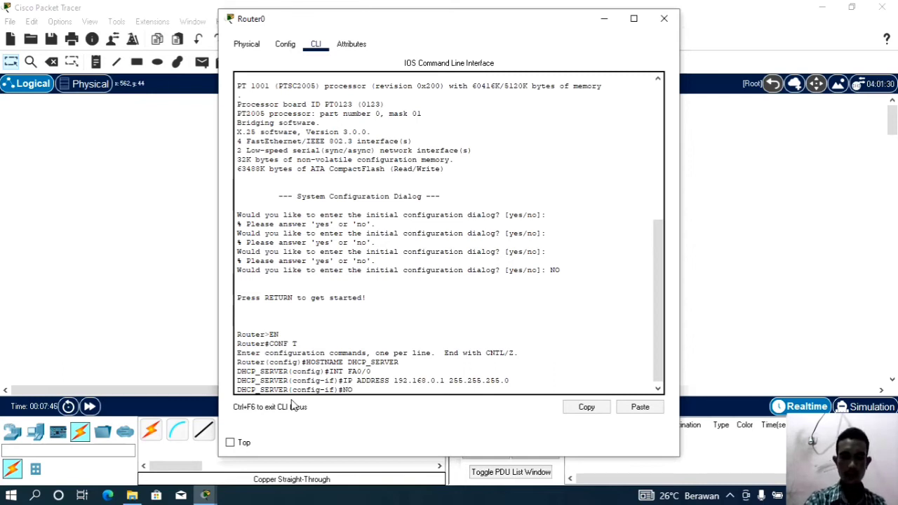
pyautogui.write(' SHUT ')
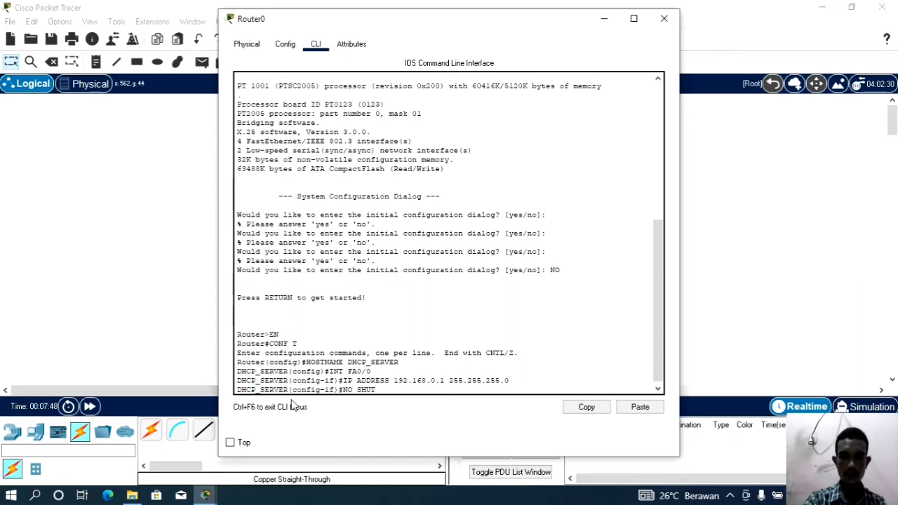
pyautogui.write('DOWN')
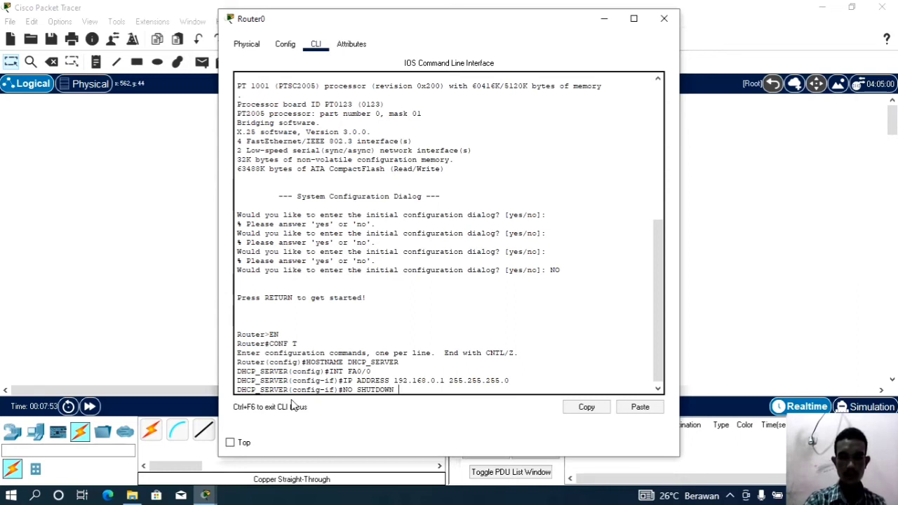
pyautogui.press('Return')
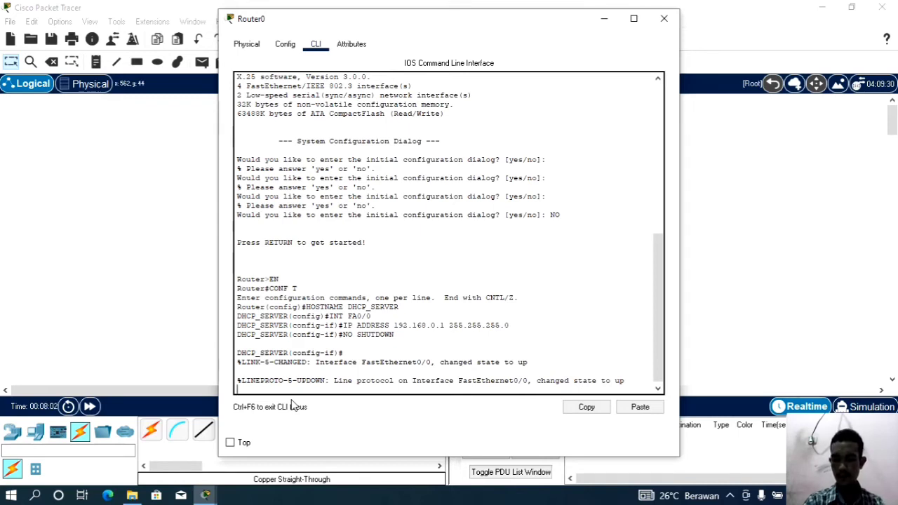
pyautogui.press('Return')
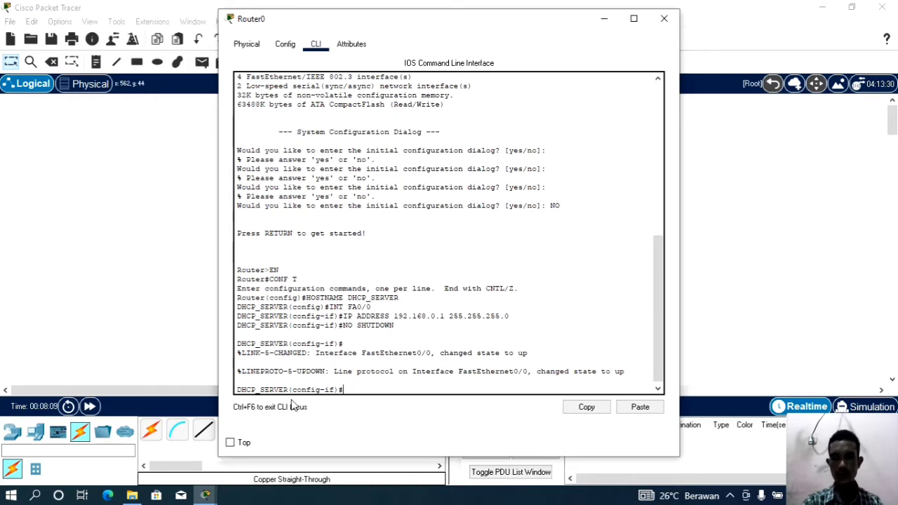
pyautogui.moveTo(403, 24); pyautogui.dragTo(595, 19)
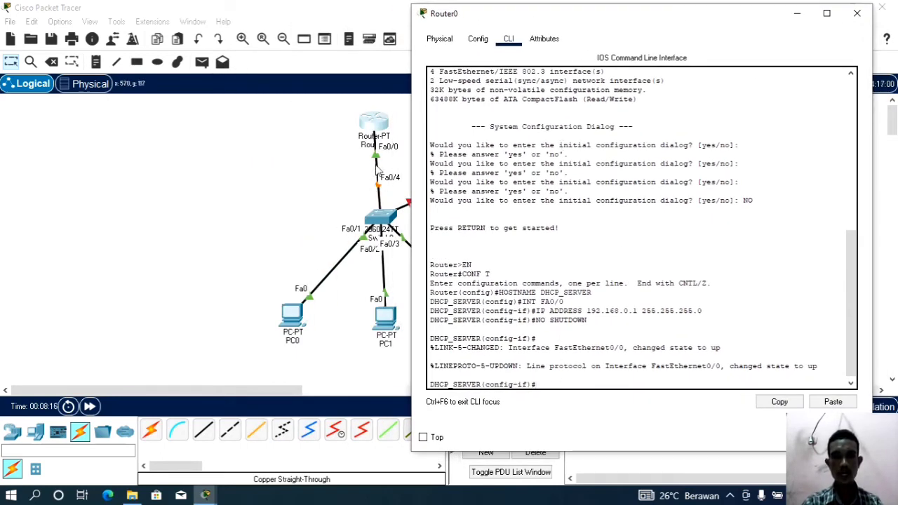
pyautogui.moveTo(601, 22); pyautogui.dragTo(495, 30)
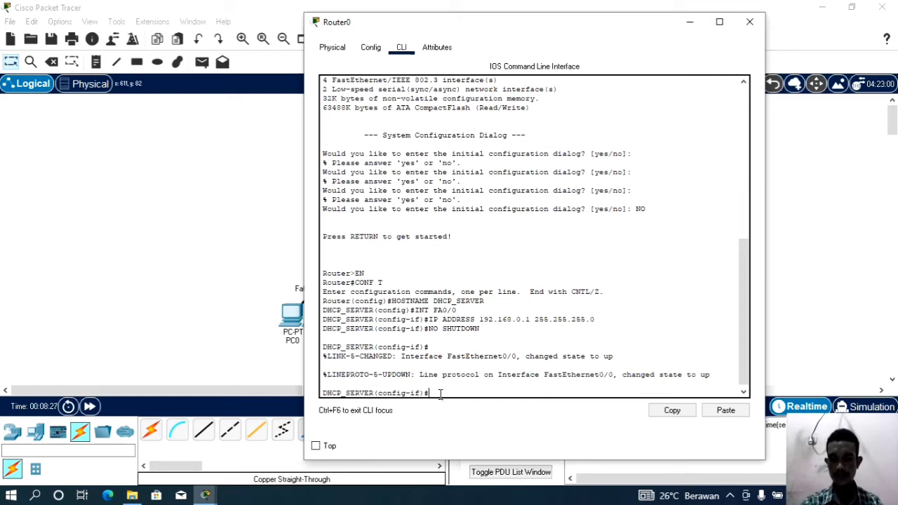
# Step: Create a DHCP pool named A on Router0 with IP DHCP POOL A
pyautogui.write('IP D')
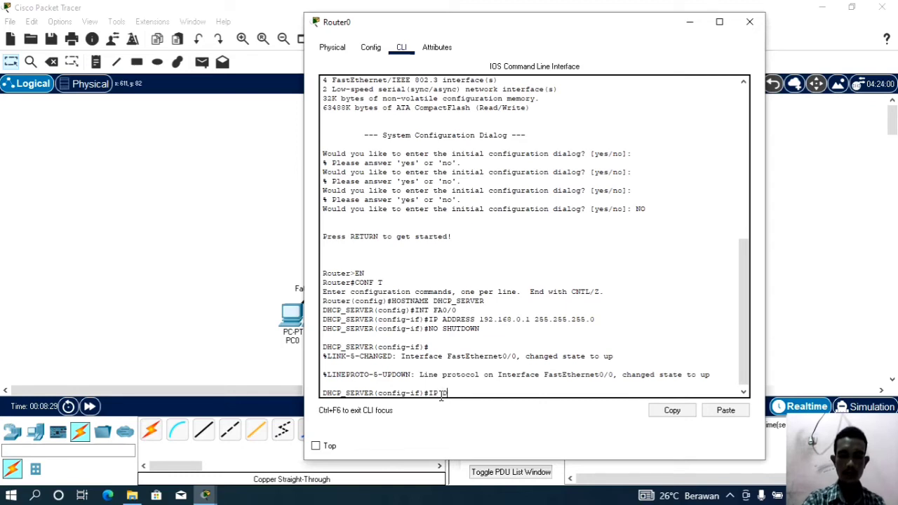
pyautogui.write('HCP PO')
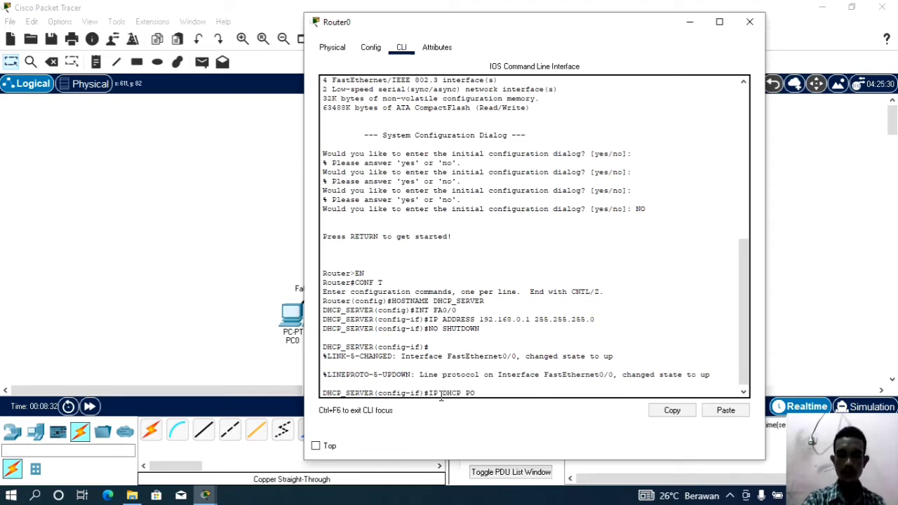
pyautogui.write('OL A')
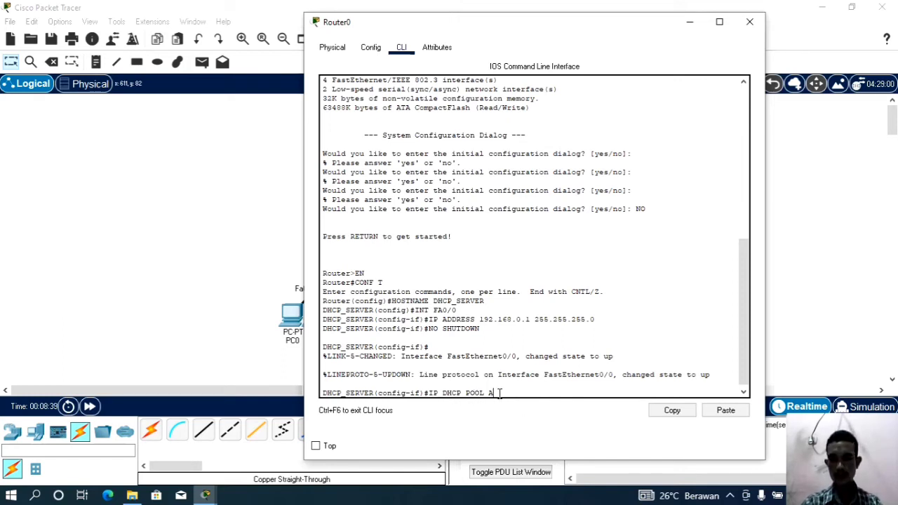
pyautogui.press('Return')
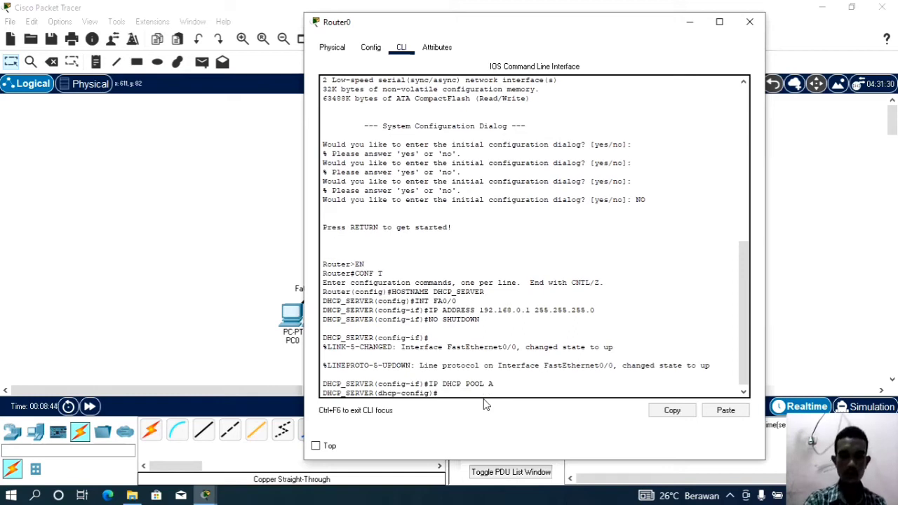
# Step: Set DHCP pool A's network to 192.168.0.1 with subnet mask 255.255.255.0 using the NETWORK command on Router0
pyautogui.write('NET')
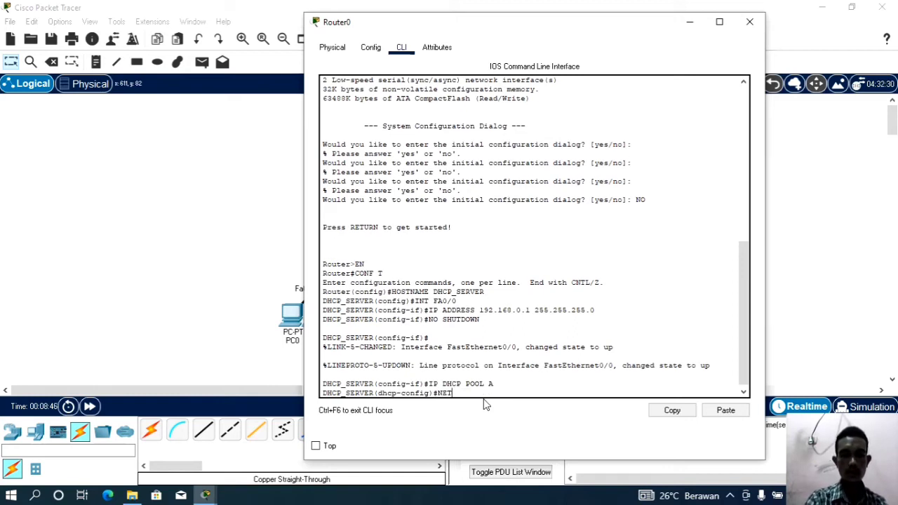
pyautogui.write('WORK')
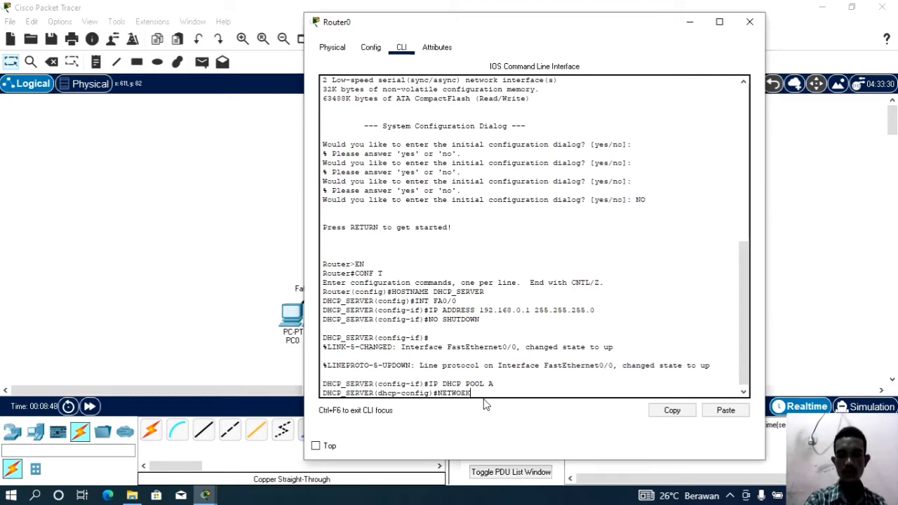
pyautogui.press('BackSpace')
pyautogui.press('BackSpace')
pyautogui.write('RK')
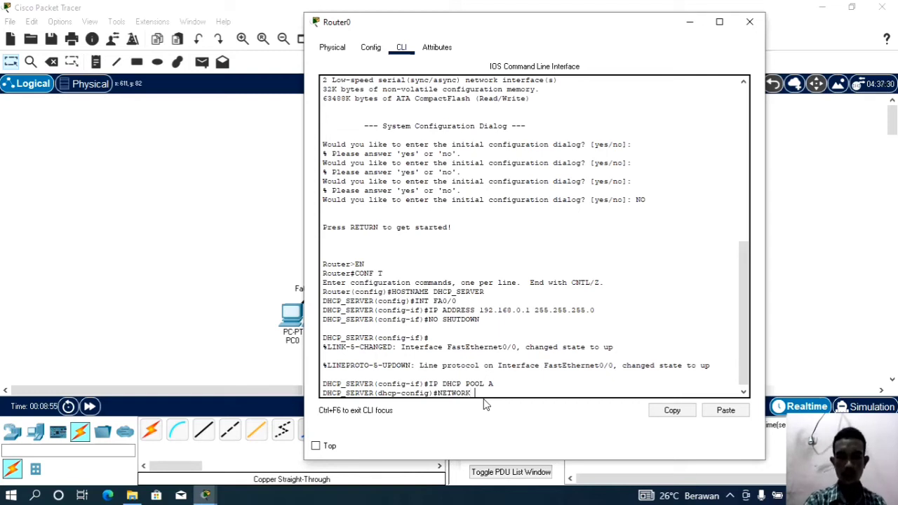
pyautogui.write(' 192')
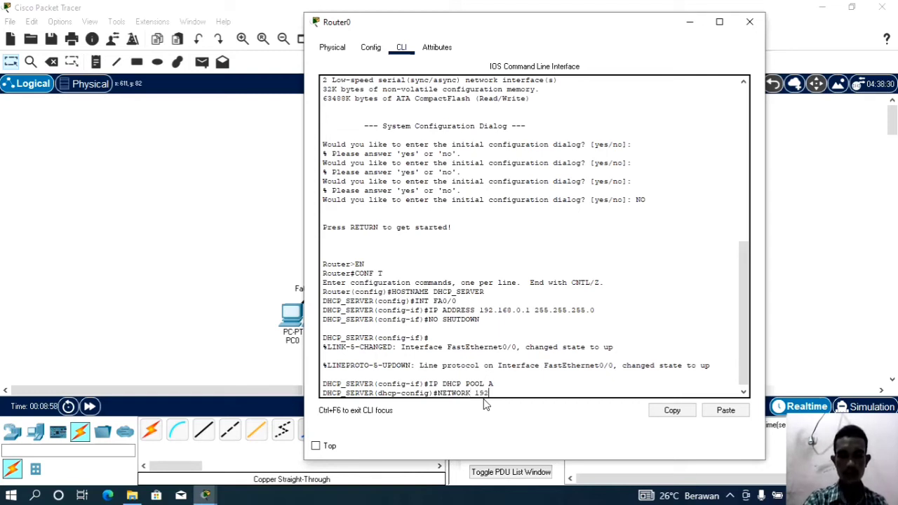
pyautogui.write('.168.')
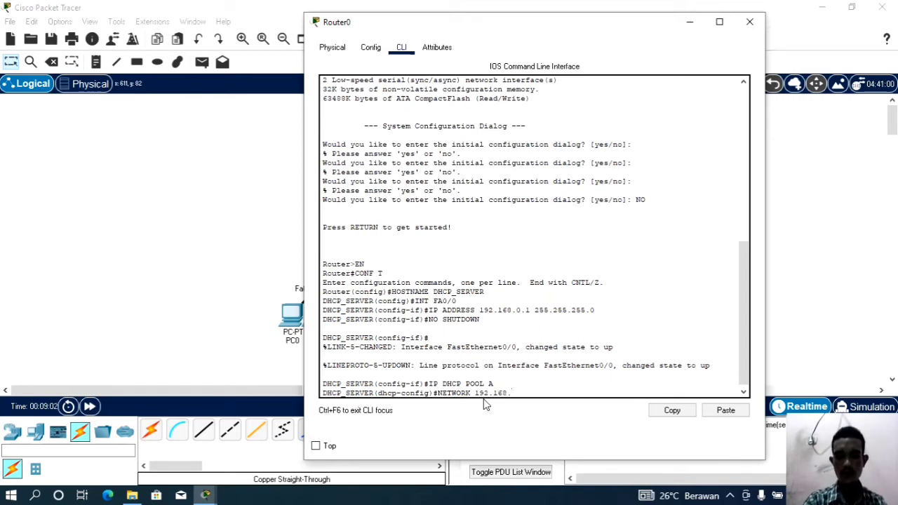
pyautogui.write('0.1')
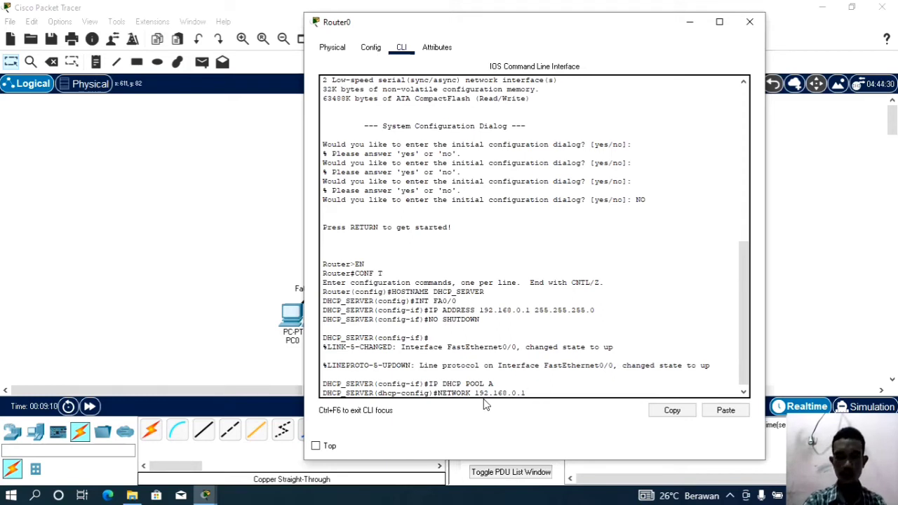
pyautogui.write(' 255')
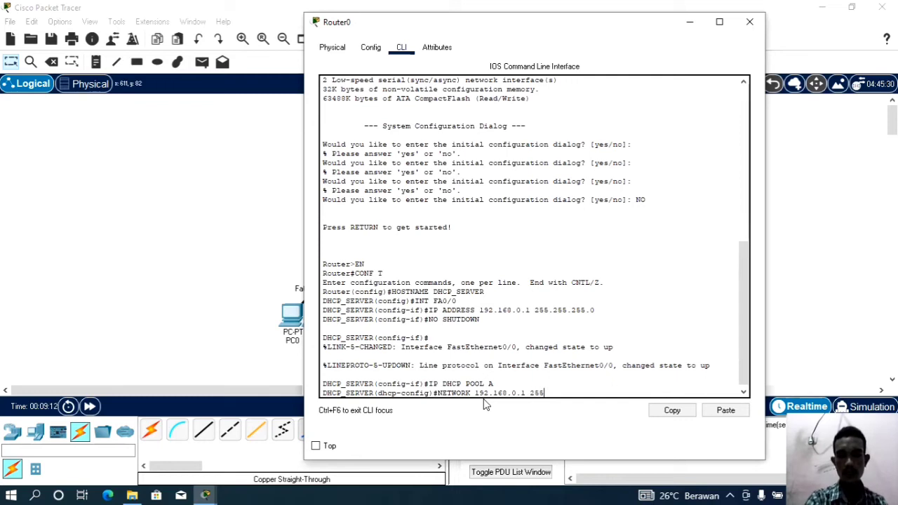
pyautogui.write('.255')
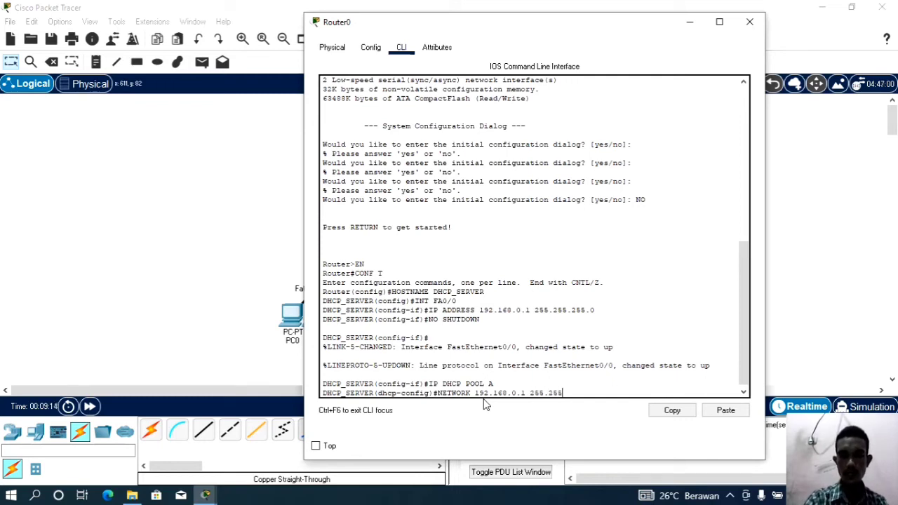
pyautogui.write('.255.0')
pyautogui.press('Return')
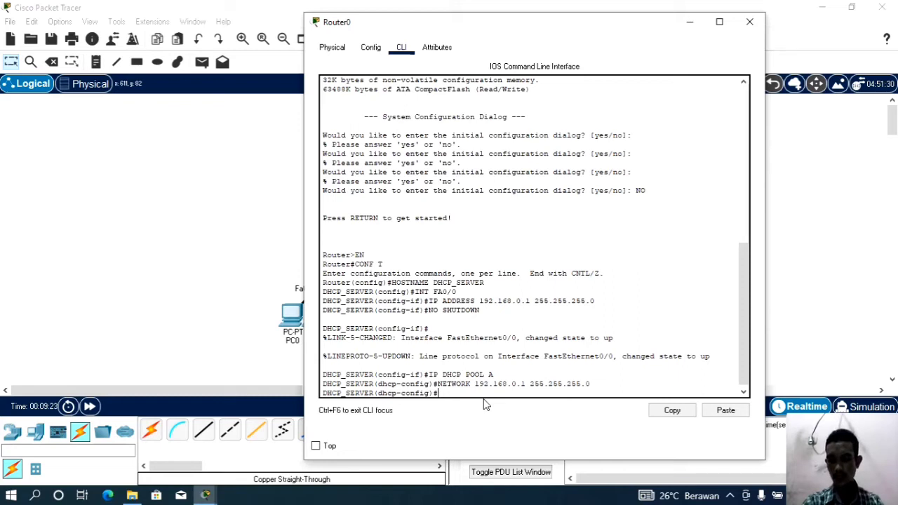
# Step: Try to set pool A's default gateway to 192.168.0.1 with the DEFAULT-ROUTER command
pyautogui.write('DE')
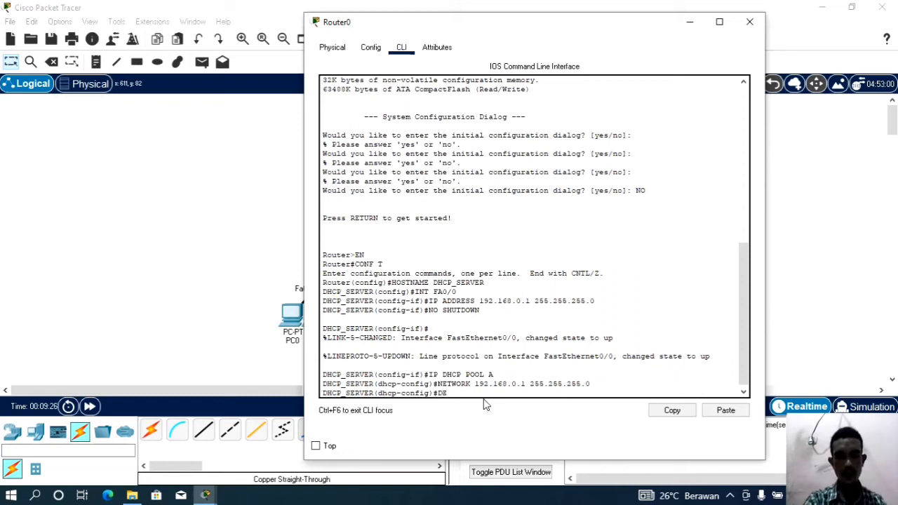
pyautogui.write('FAULT-')
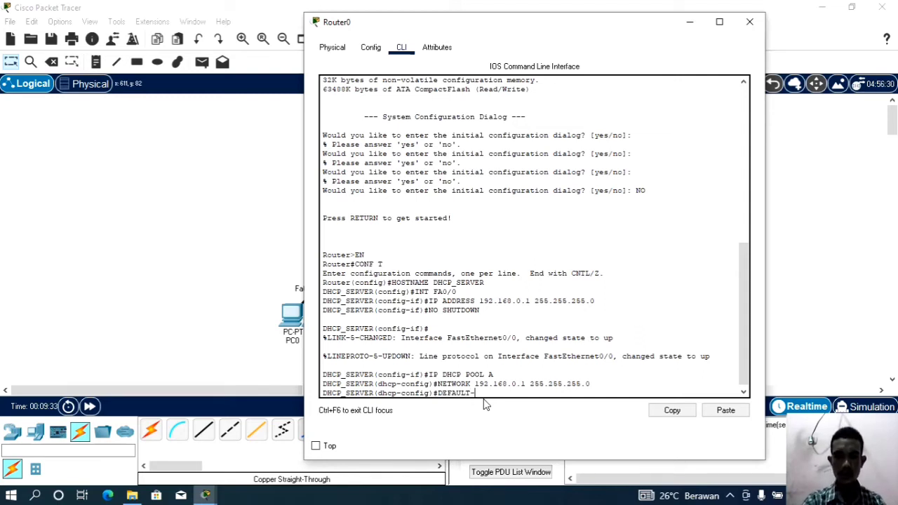
pyautogui.write(' ROUTER')
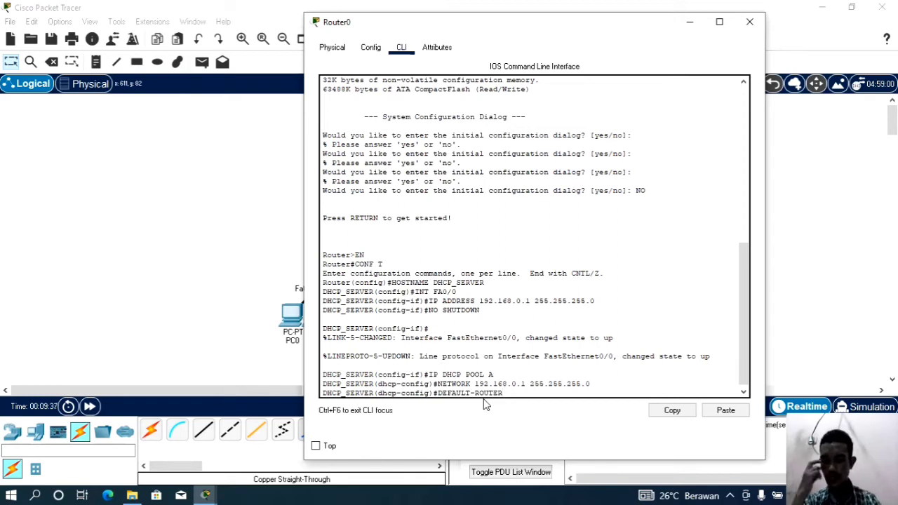
pyautogui.write('192.16')
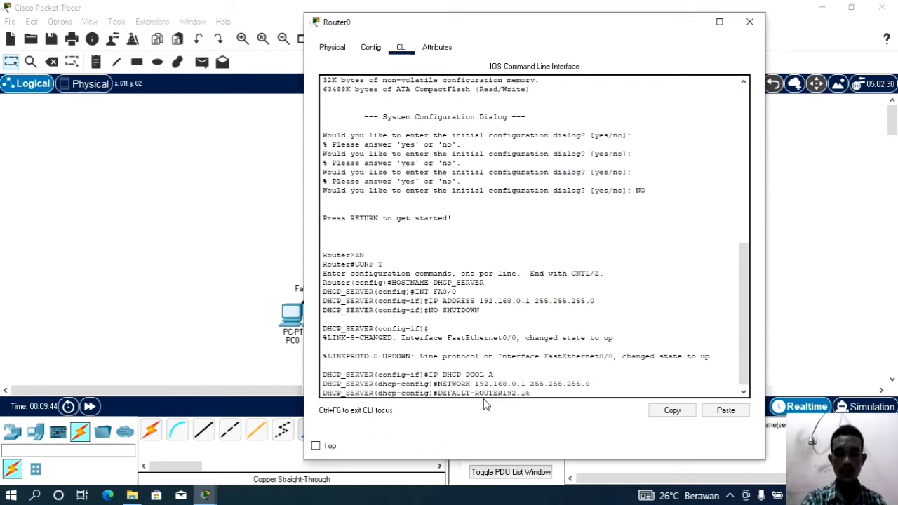
pyautogui.write('8.0.1')
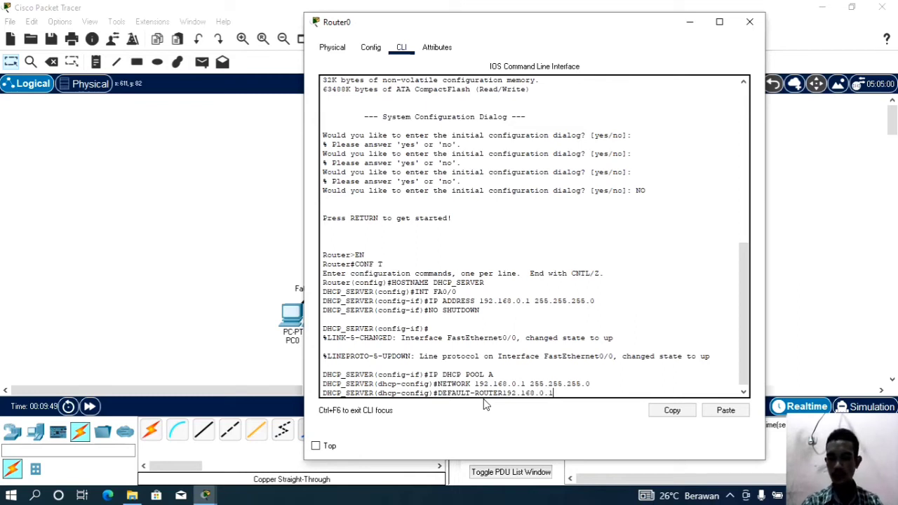
pyautogui.press('Return')
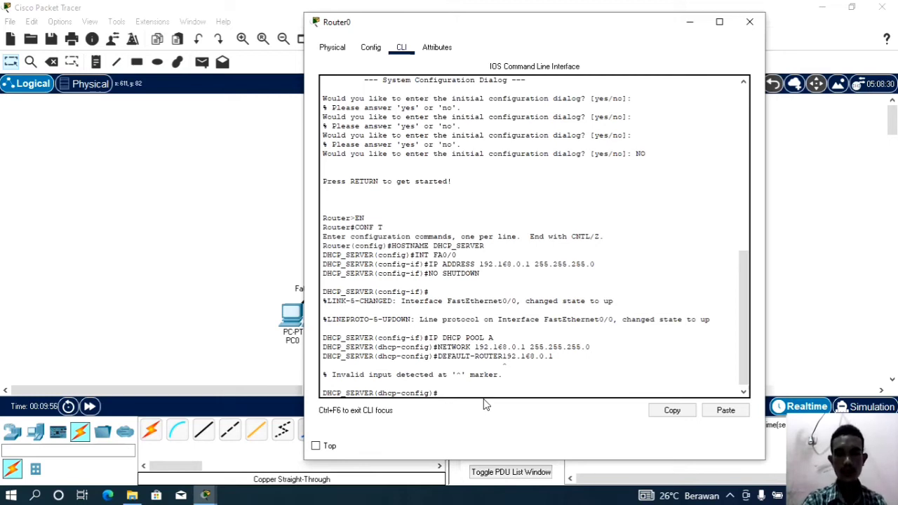
# Step: Recall the DEFAULT-ROUTER command, insert the missing space before 192.168.0.1 and run it for pool A
pyautogui.press('Up')
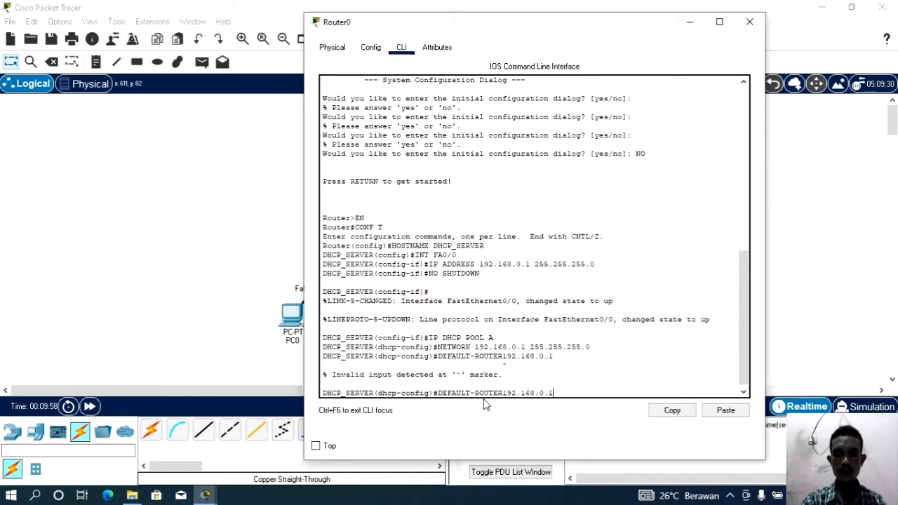
pyautogui.press('Left')
pyautogui.press('Left')
pyautogui.press('Left')
pyautogui.press('Left')
pyautogui.press('Left')
pyautogui.press('Left')
pyautogui.press('Left')
pyautogui.press('Left')
pyautogui.press('Left')
pyautogui.press('Left')
pyautogui.press('Left')
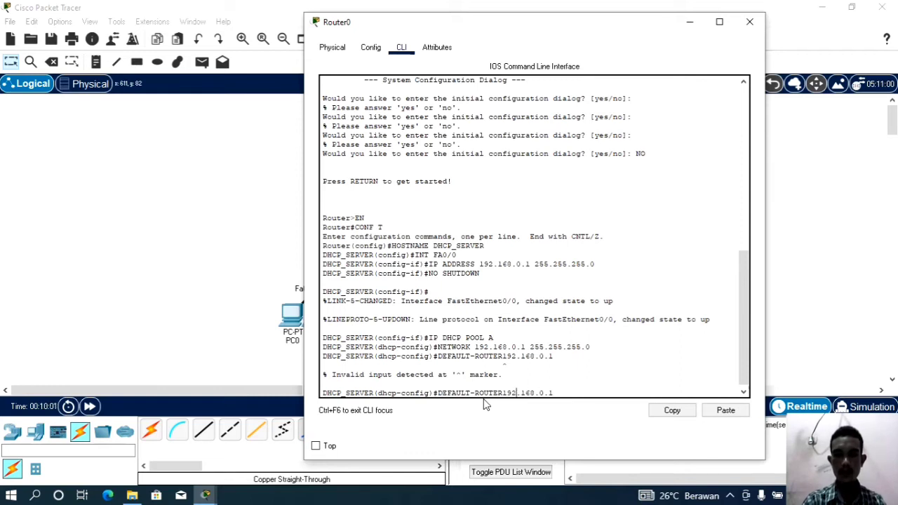
pyautogui.press('Right')
pyautogui.press('Right')
pyautogui.press('Right')
pyautogui.press('Right')
pyautogui.press('Right')
pyautogui.press('Right')
pyautogui.press('Right')
pyautogui.press('Right')
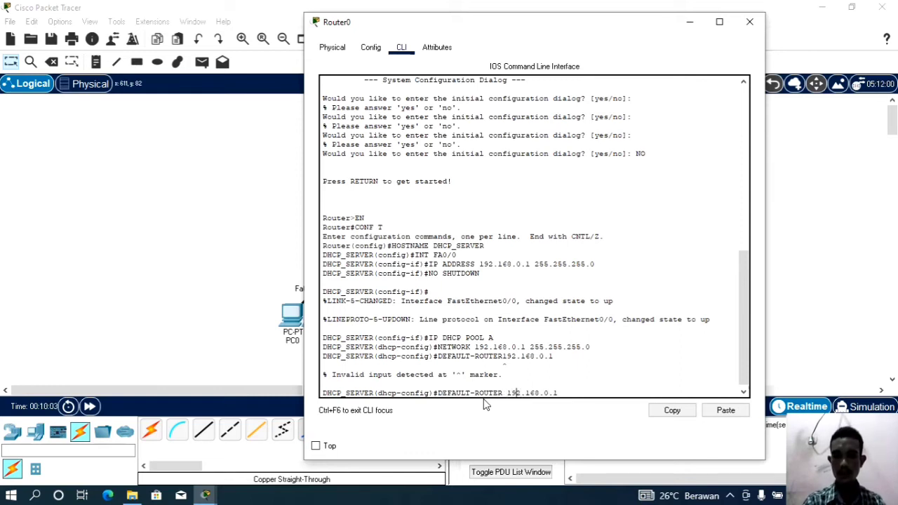
pyautogui.press('Right')
pyautogui.press('Right')
pyautogui.press('Right')
pyautogui.press('Return')
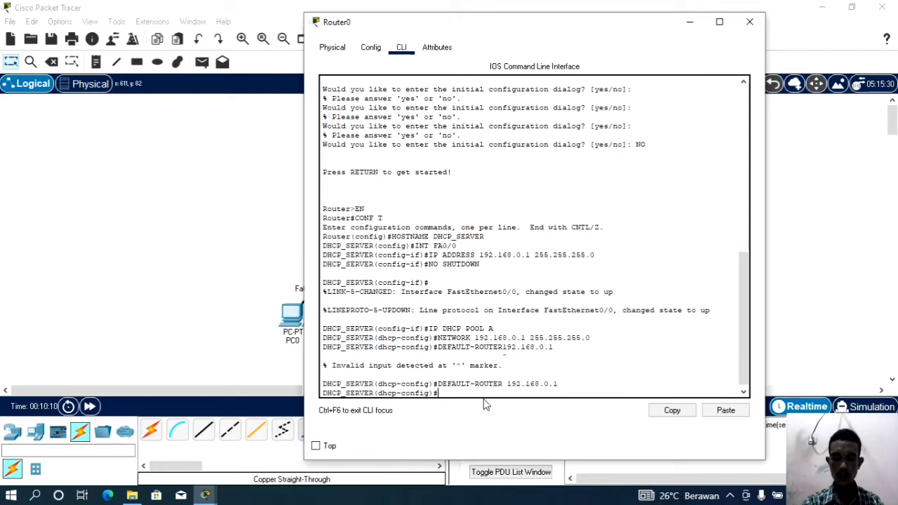
# Step: Set pool A's DNS server to 192.168.0.80 with the DNS-SERVER command
pyautogui.write('DNS SERVER')
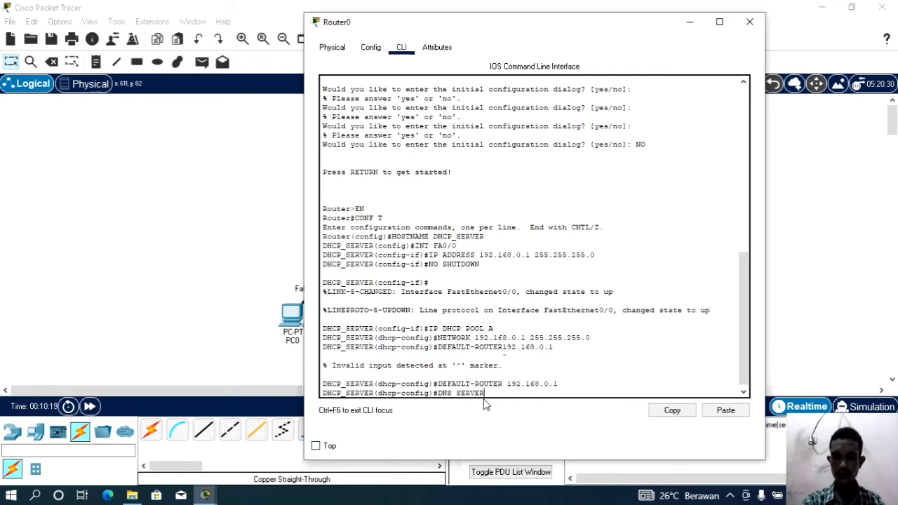
pyautogui.press('Left')
pyautogui.press('Left')
pyautogui.press('Left')
pyautogui.press('Left')
pyautogui.press('Left')
pyautogui.press('Left')
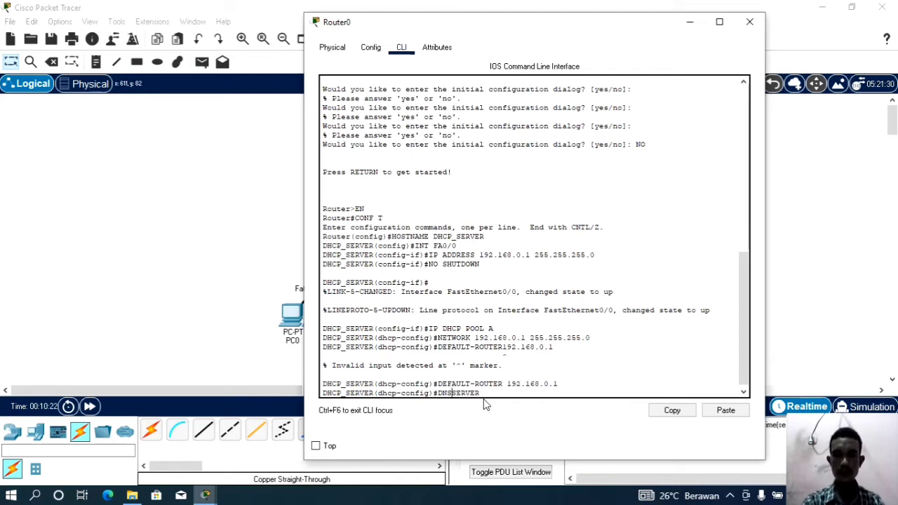
pyautogui.press('BackSpace')
pyautogui.write('-')
pyautogui.press('Right')
pyautogui.press('Right')
pyautogui.press('Right')
pyautogui.press('Right')
pyautogui.press('Right')
pyautogui.press('Right')
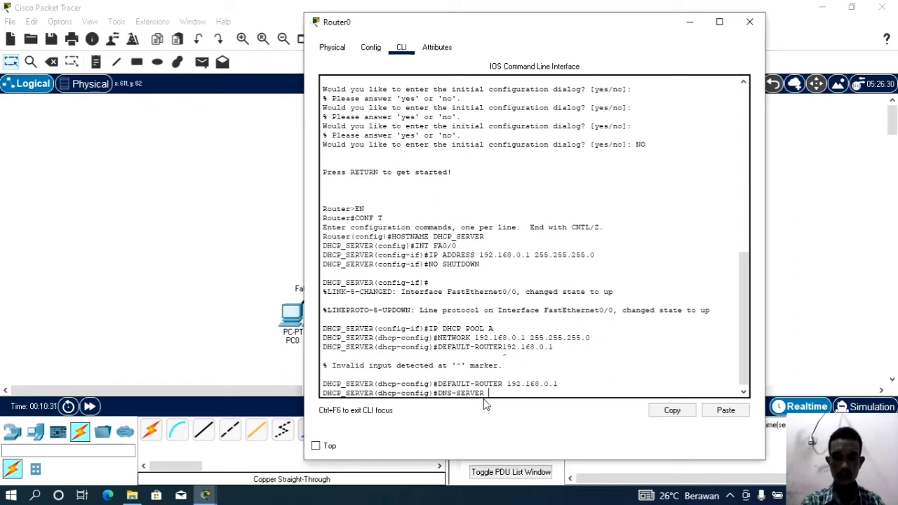
pyautogui.write('192')
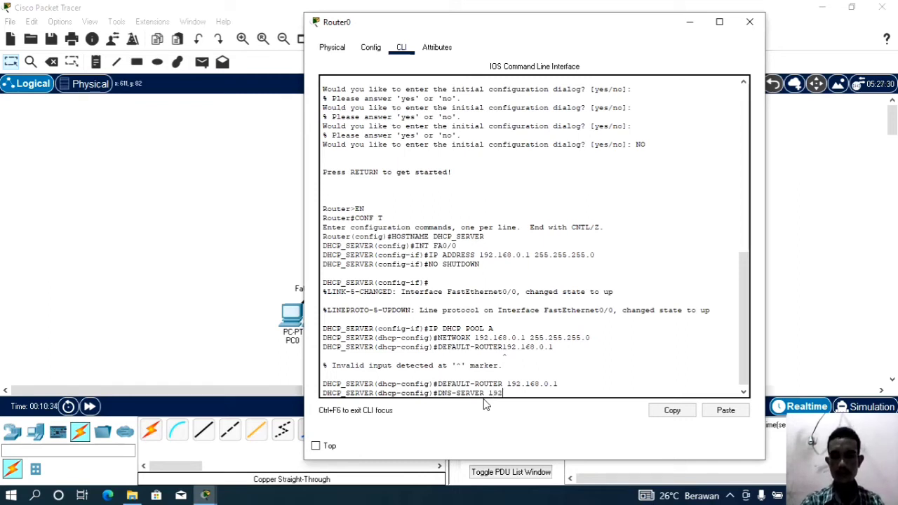
pyautogui.write('.168')
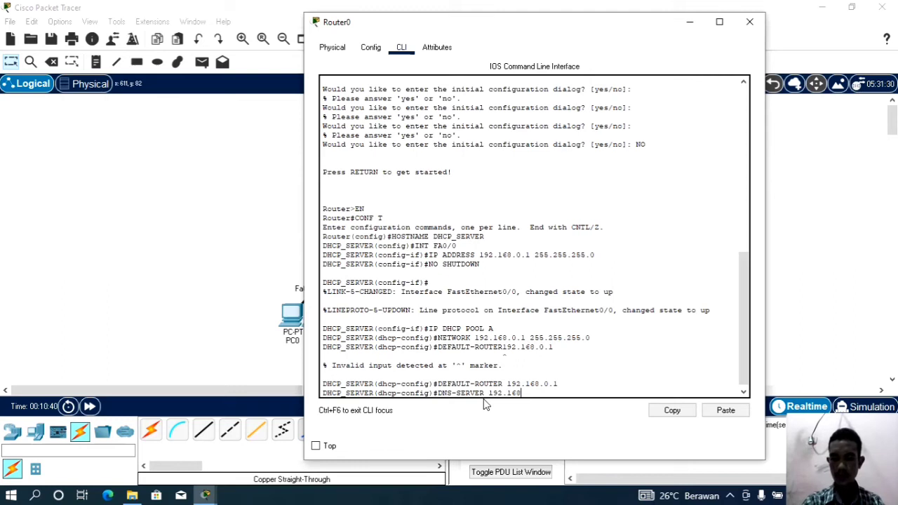
pyautogui.write('.0.1')
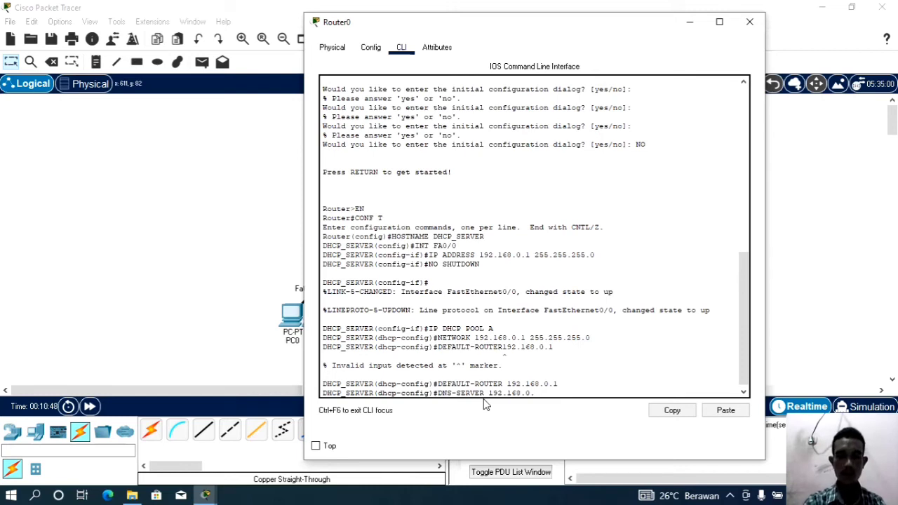
pyautogui.write('0')
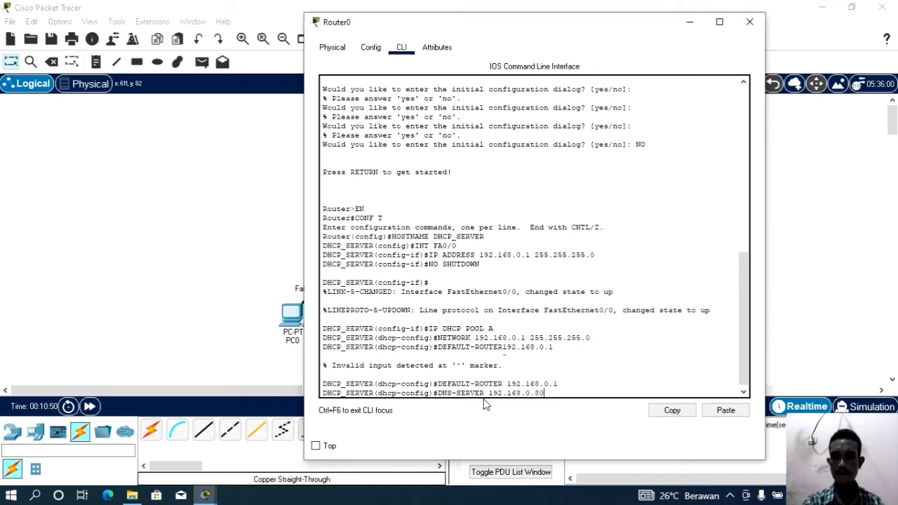
pyautogui.press('Return')
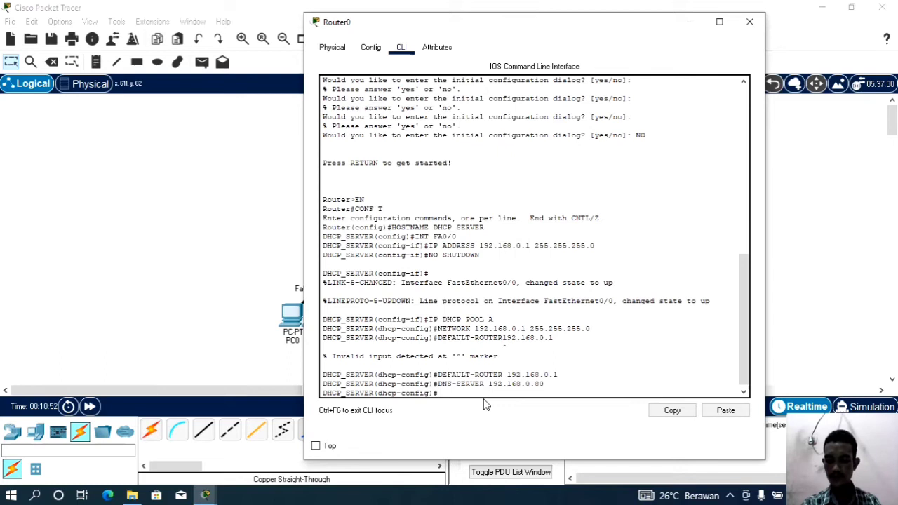
# Step: Leave DHCP pool and global configuration modes on Router0 with EX and return to the network topology
pyautogui.write('EX')
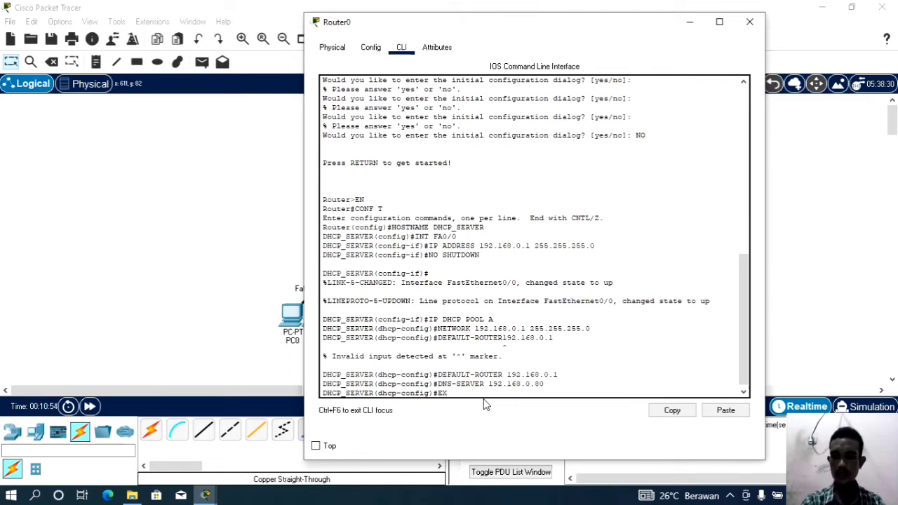
pyautogui.press('Return')
pyautogui.write('EX')
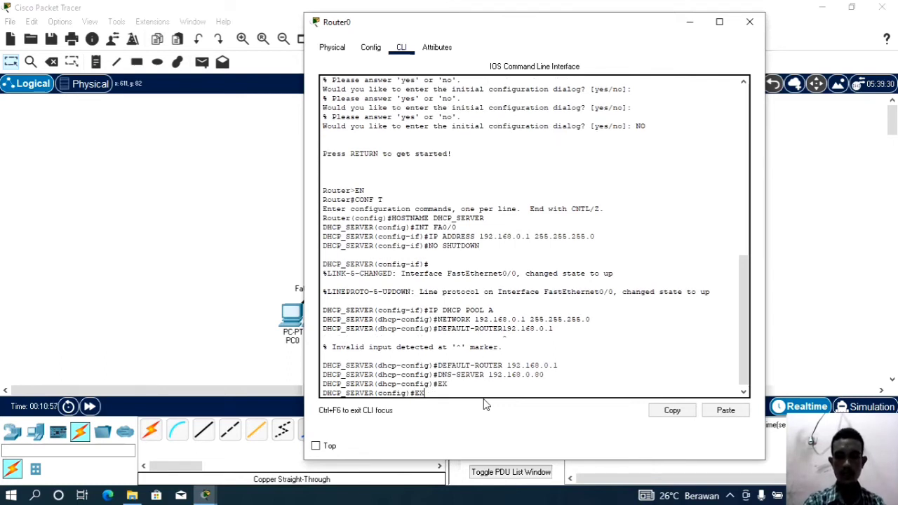
pyautogui.press('Return')
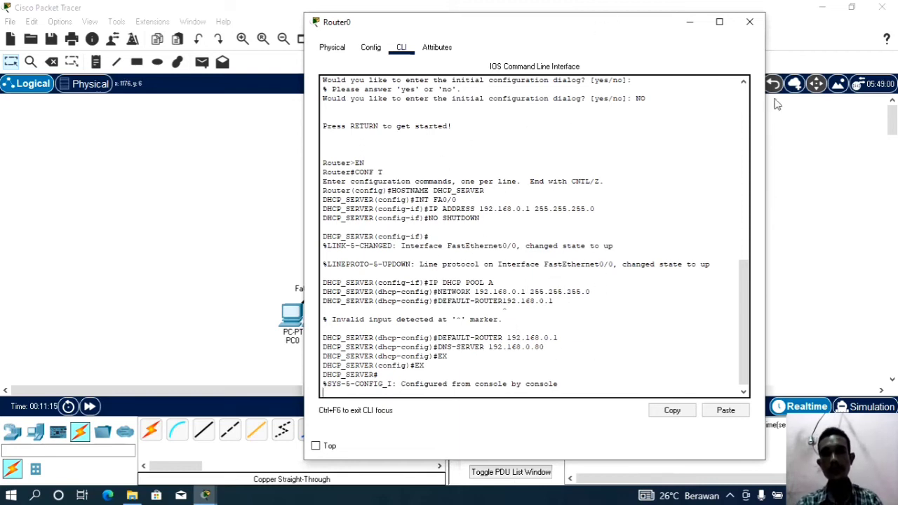
pyautogui.click(796, 161)
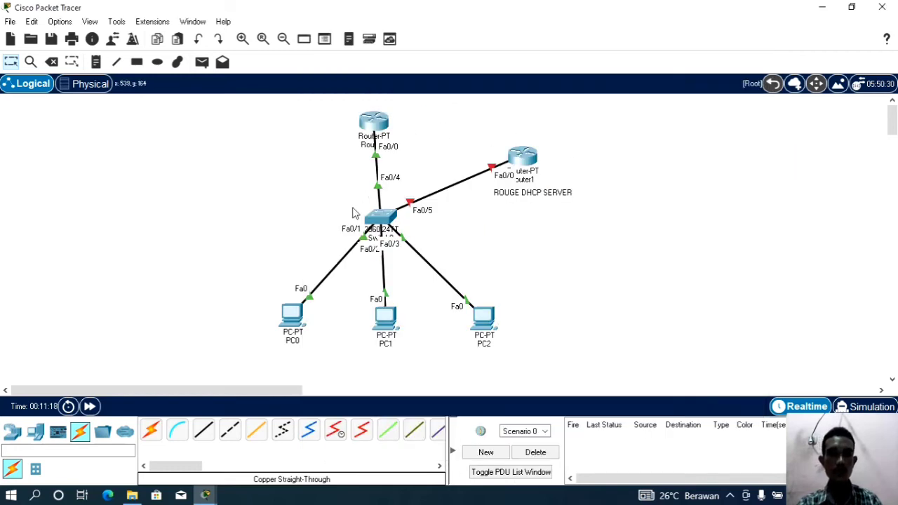
# Step: Set PC0's IPv4 configuration on FastEthernet0 to DHCP and return to the topology
pyautogui.click(291, 312)
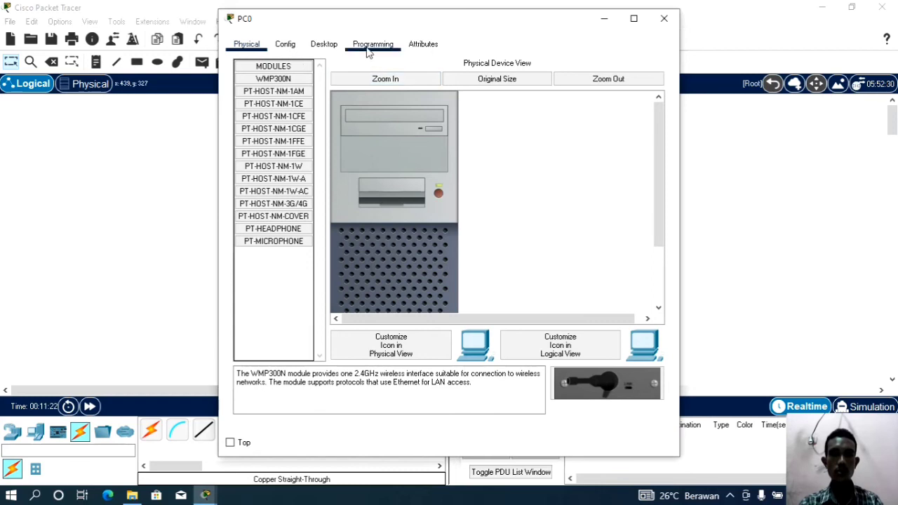
pyautogui.click(326, 44)
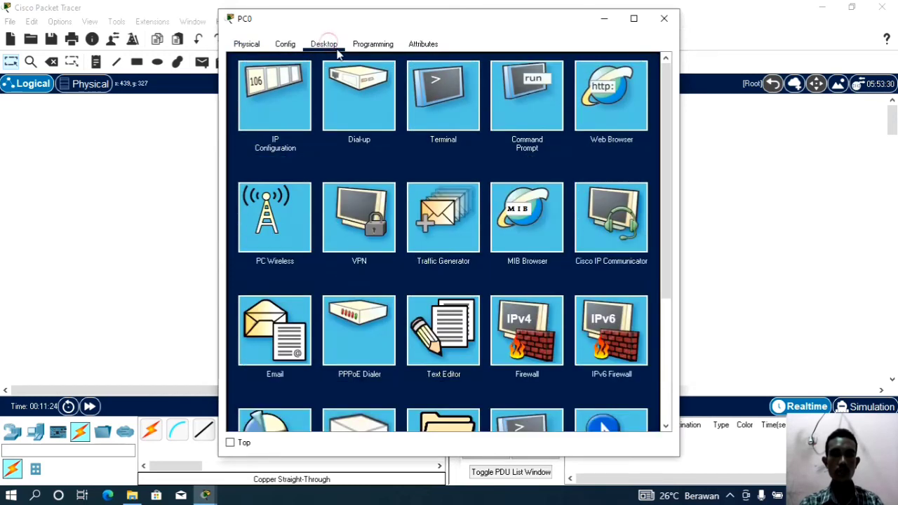
pyautogui.click(291, 45)
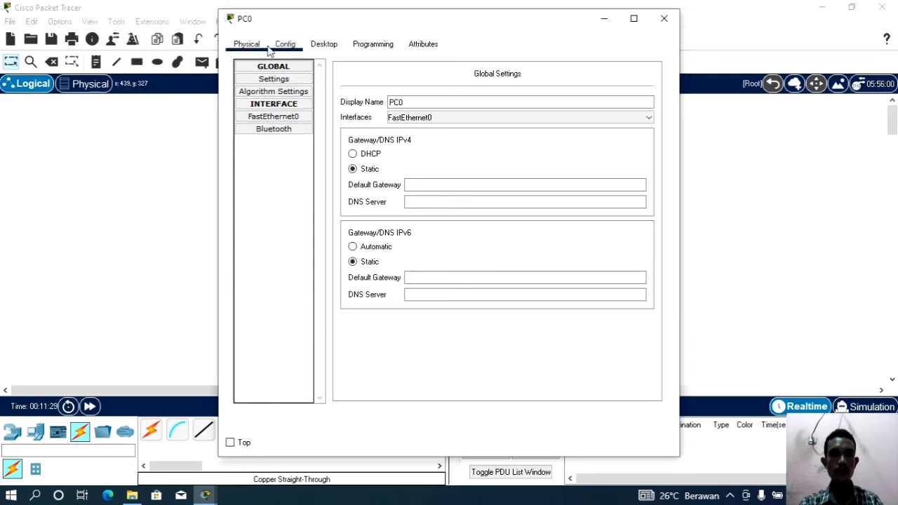
pyautogui.click(325, 45)
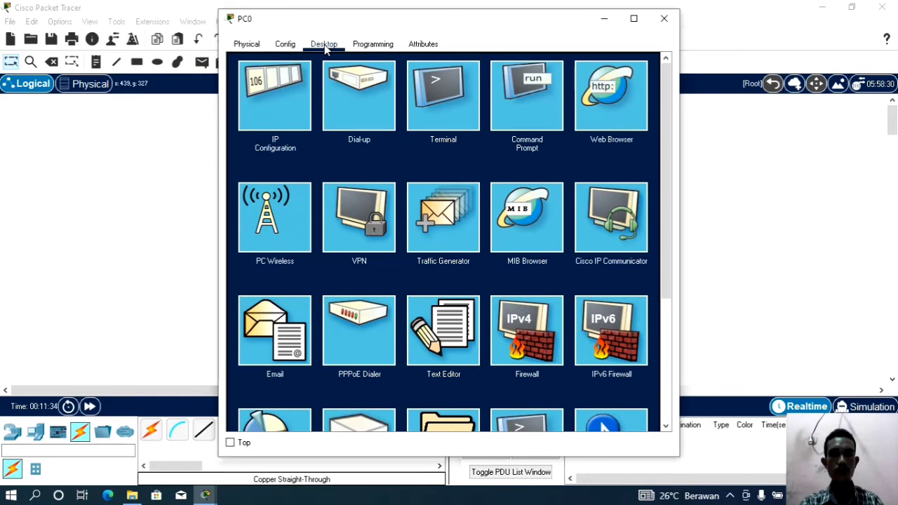
pyautogui.click(293, 88)
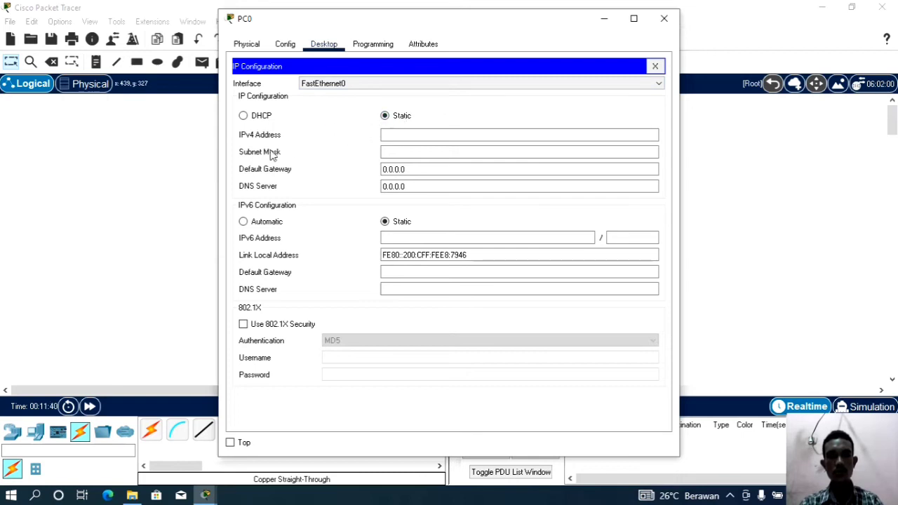
pyautogui.click(245, 117)
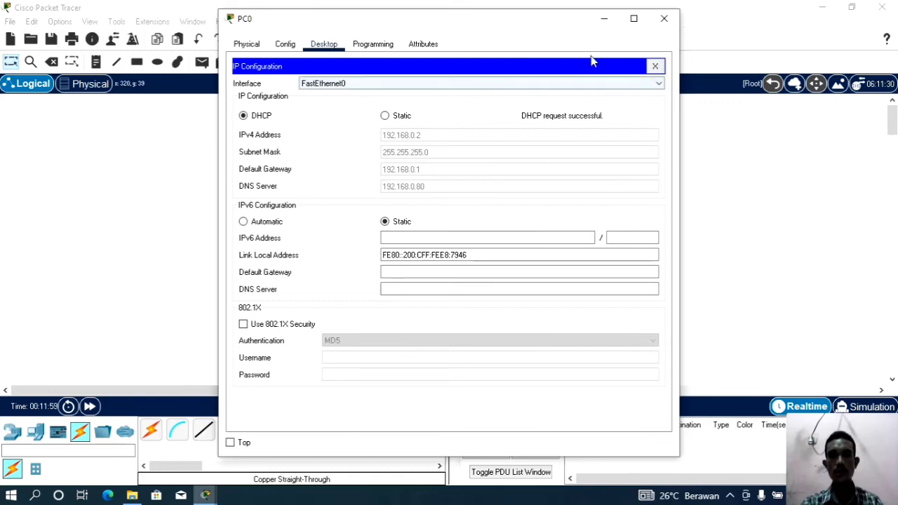
pyautogui.click(718, 146)
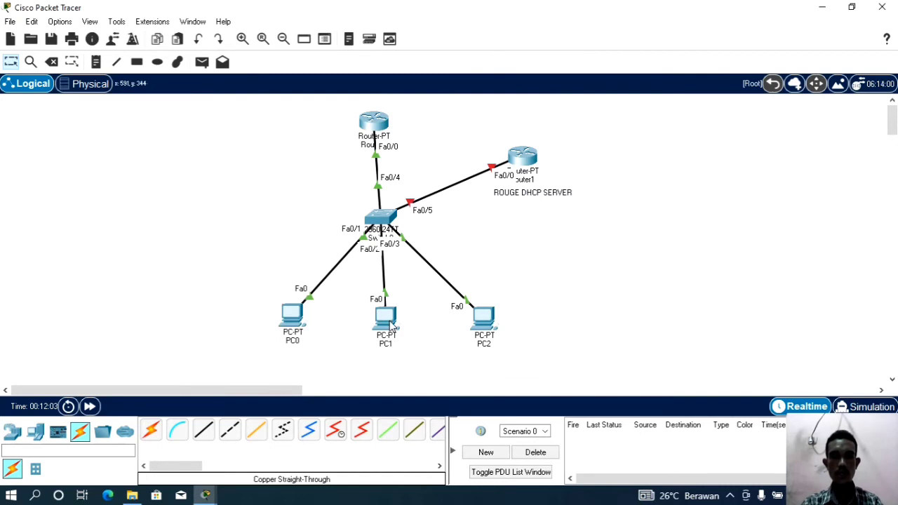
# Step: Request PC1's IPv4 settings through DHCP, switch its IPv4 configuration back to Static and return to the topology
pyautogui.click(388, 320)
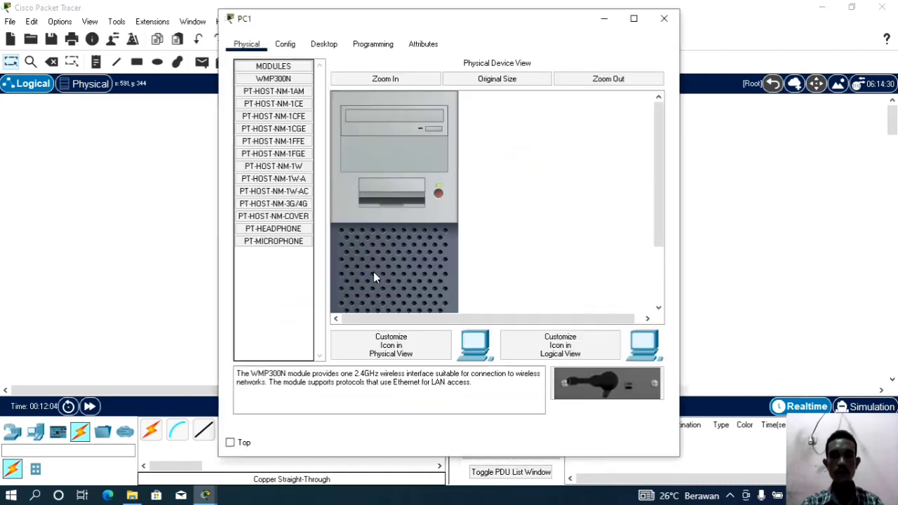
pyautogui.click(289, 44)
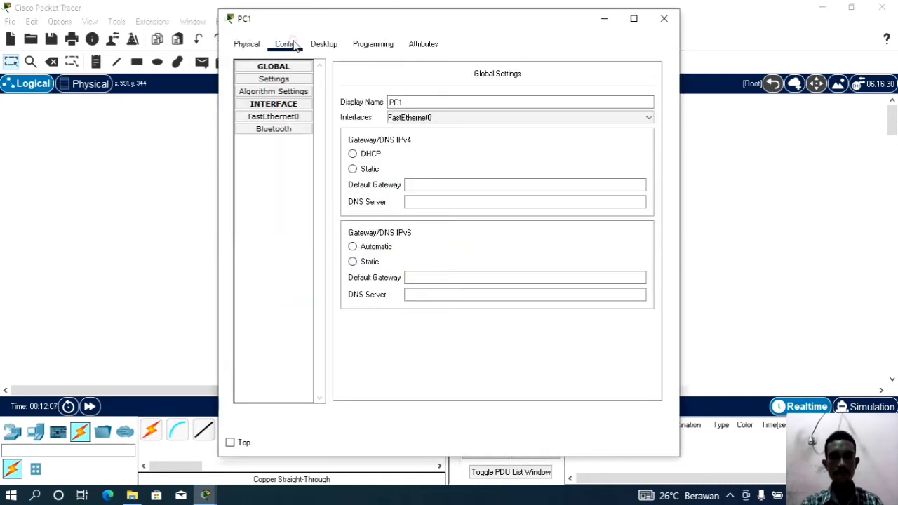
pyautogui.click(324, 44)
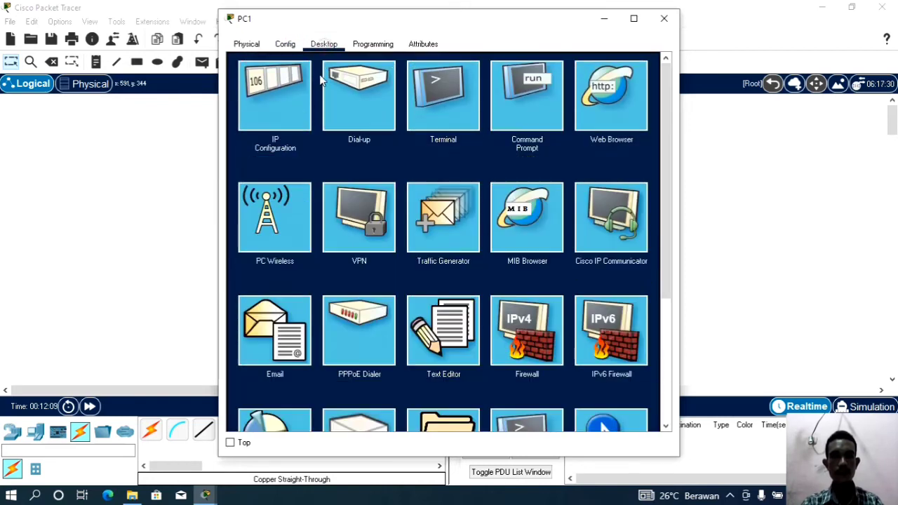
pyautogui.click(279, 114)
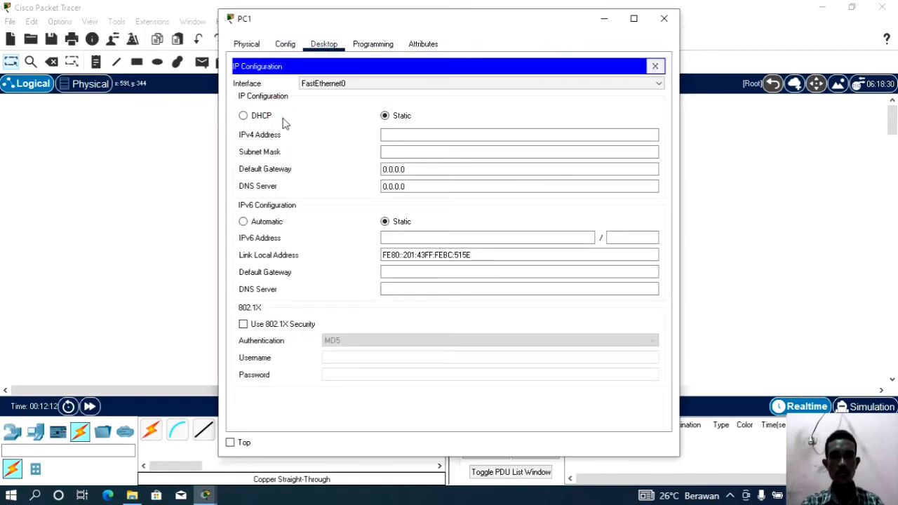
pyautogui.click(259, 116)
pyautogui.click(385, 117)
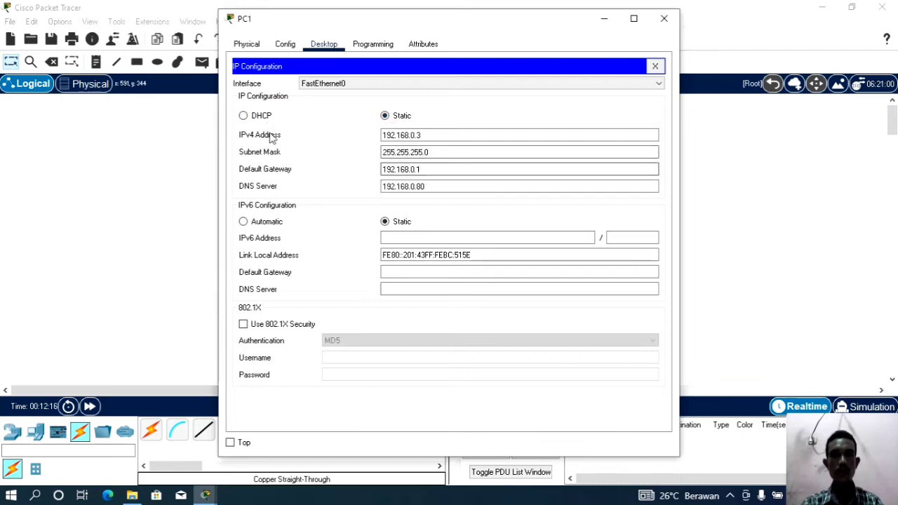
pyautogui.click(396, 152)
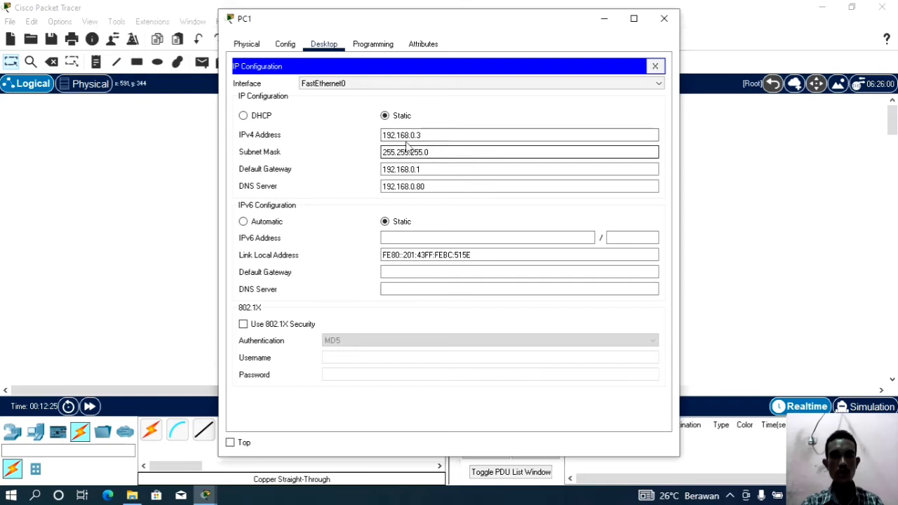
pyautogui.click(745, 172)
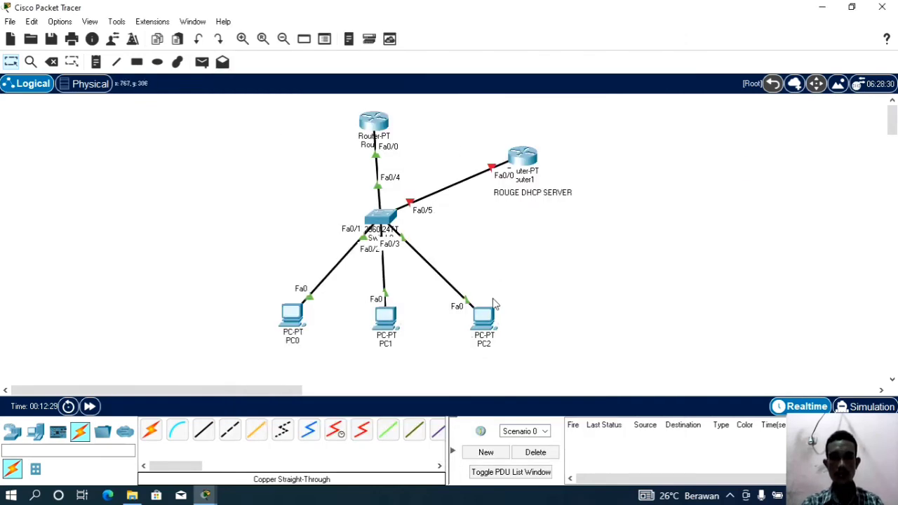
# Step: Request PC2's IPv4 settings through DHCP, switch its IPv4 configuration back to Static and close its window
pyautogui.click(482, 324)
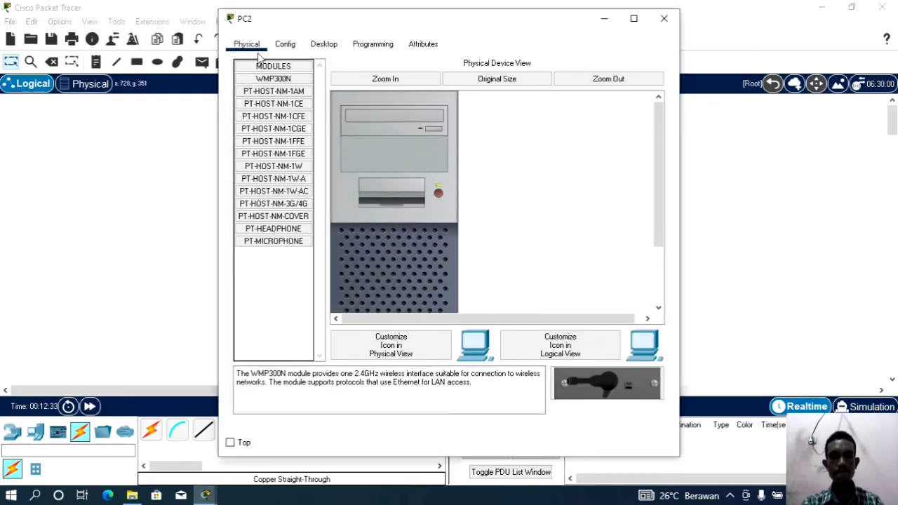
pyautogui.click(319, 45)
pyautogui.click(273, 91)
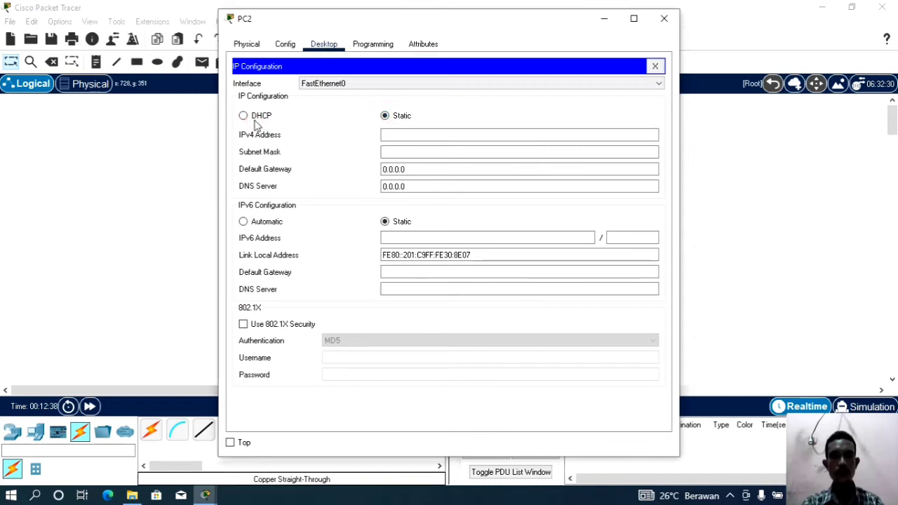
pyautogui.click(261, 116)
pyautogui.click(402, 120)
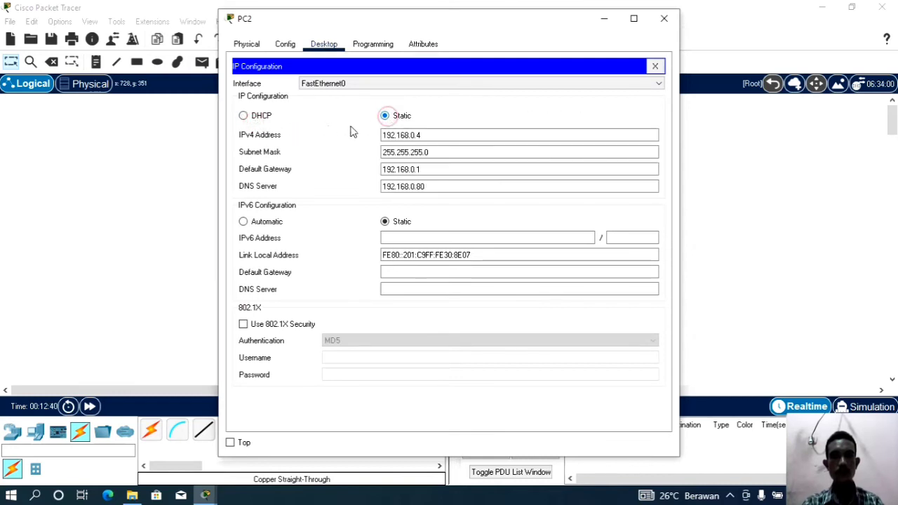
pyautogui.click(401, 135)
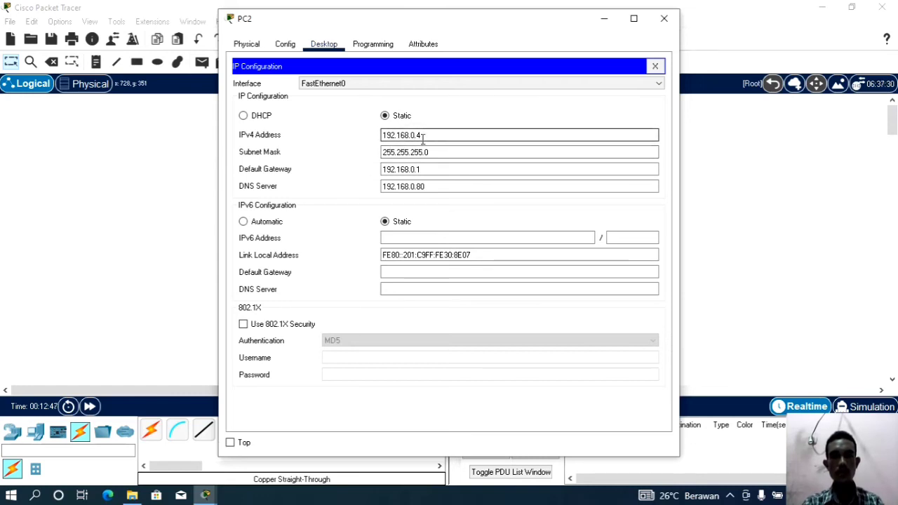
pyautogui.click(663, 18)
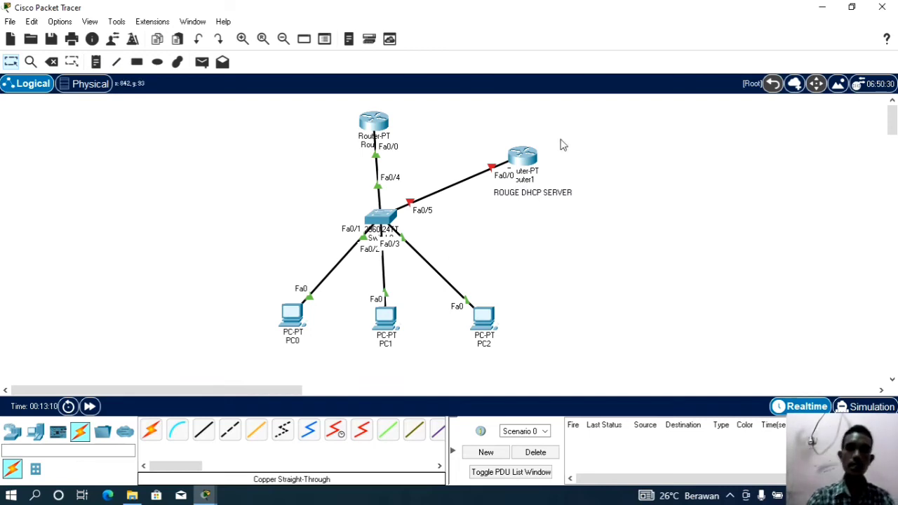
# Step: Open the command line of Router1, the rogue DHCP server, and decline the initial configuration dialog with NO to reach the Router> prompt
pyautogui.click(523, 162)
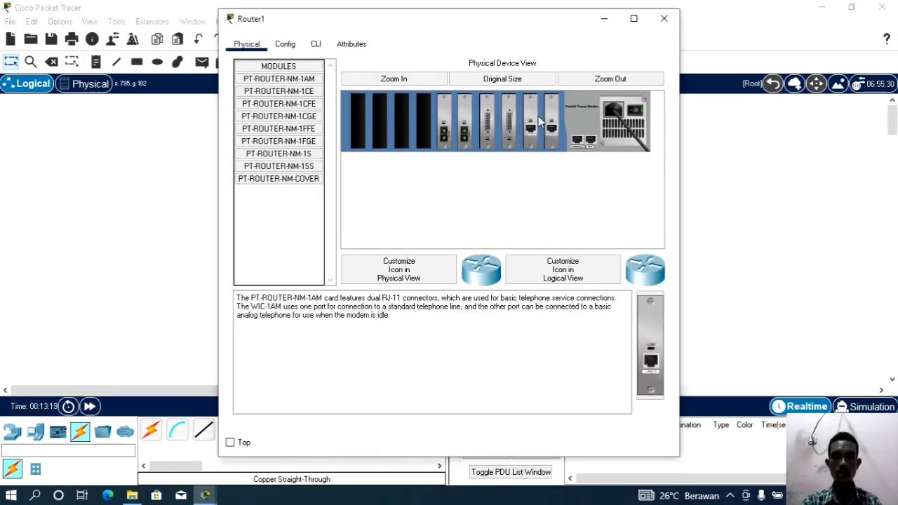
pyautogui.click(317, 45)
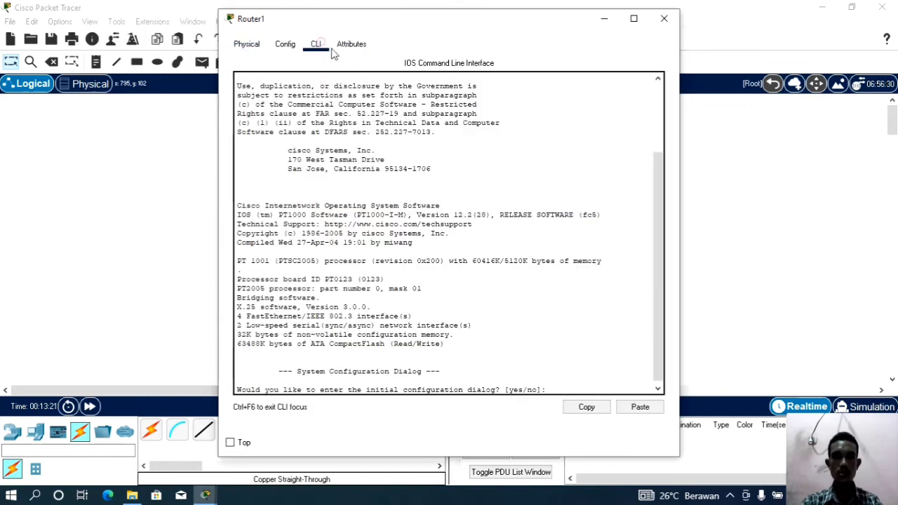
pyautogui.click(559, 391)
pyautogui.press('Return')
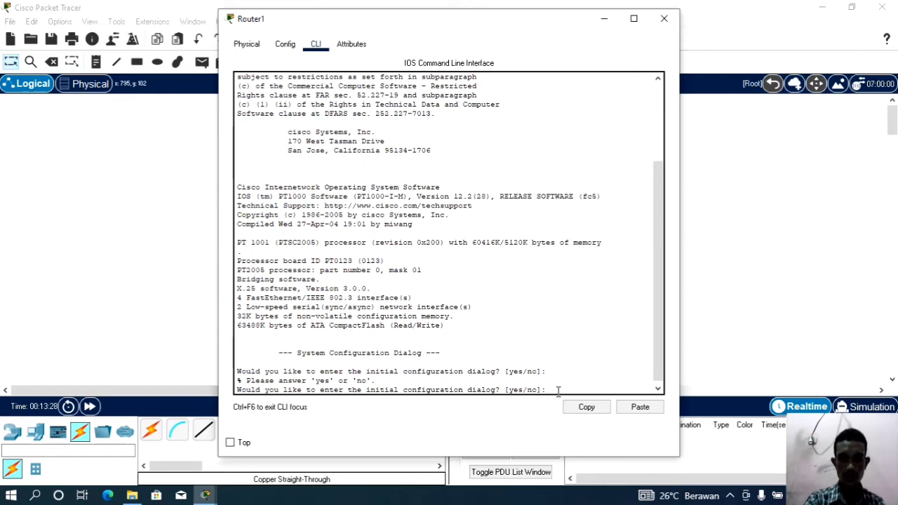
pyautogui.write('NO')
pyautogui.press('Return')
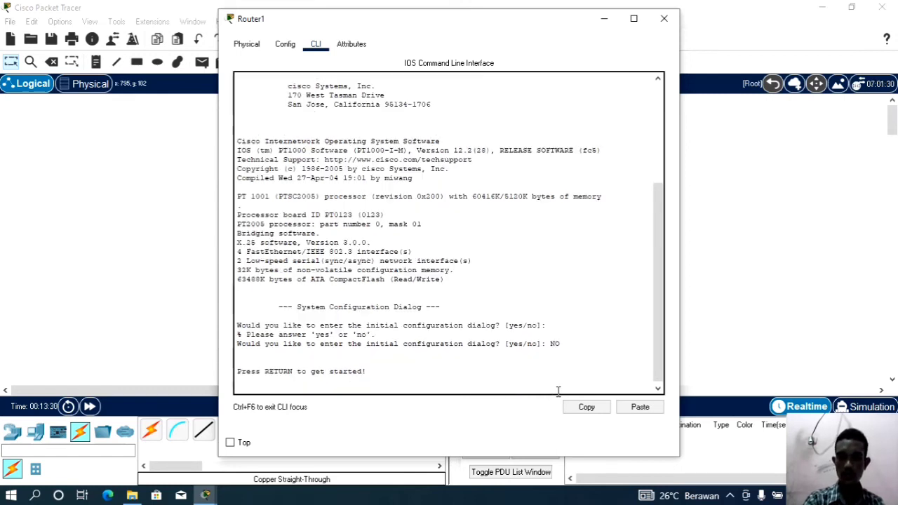
pyautogui.press('Return')
pyautogui.press('Return')
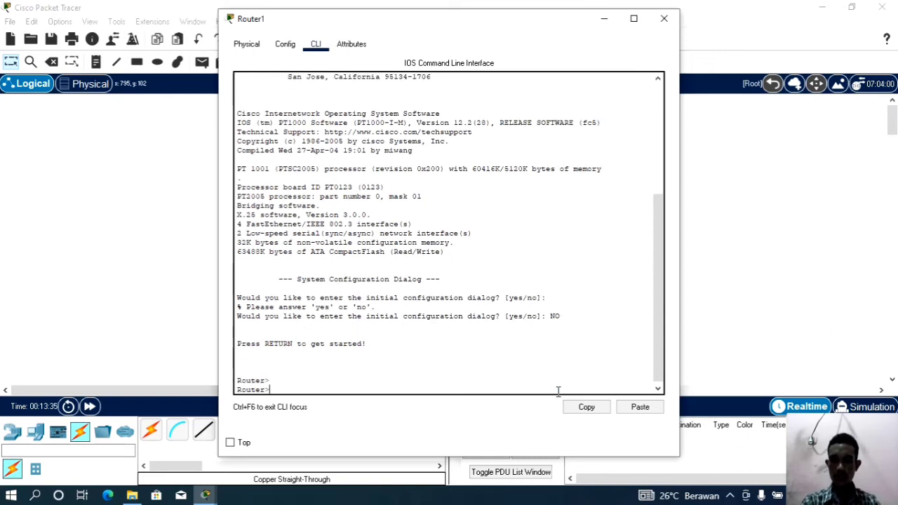
# Step: Enter privileged mode with EN and global configuration mode with CONF T on Router1
pyautogui.write('EN')
pyautogui.press('Return')
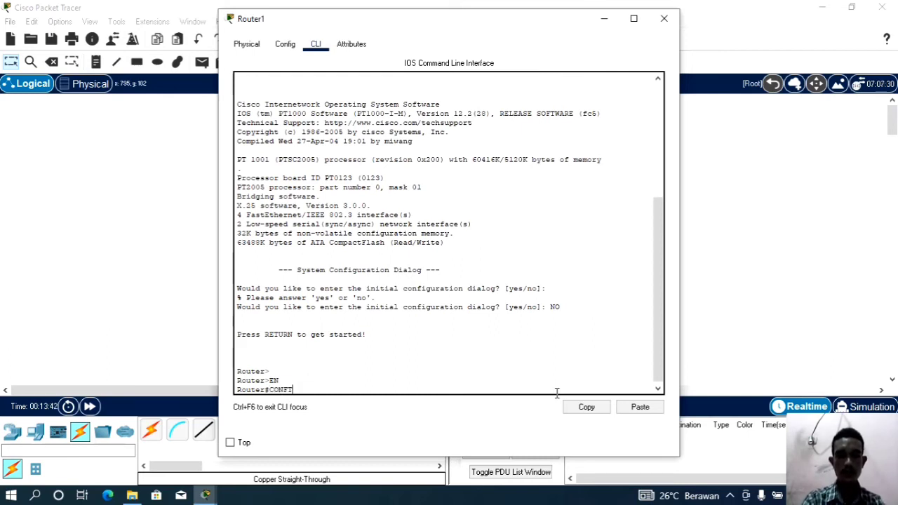
pyautogui.press('Return')
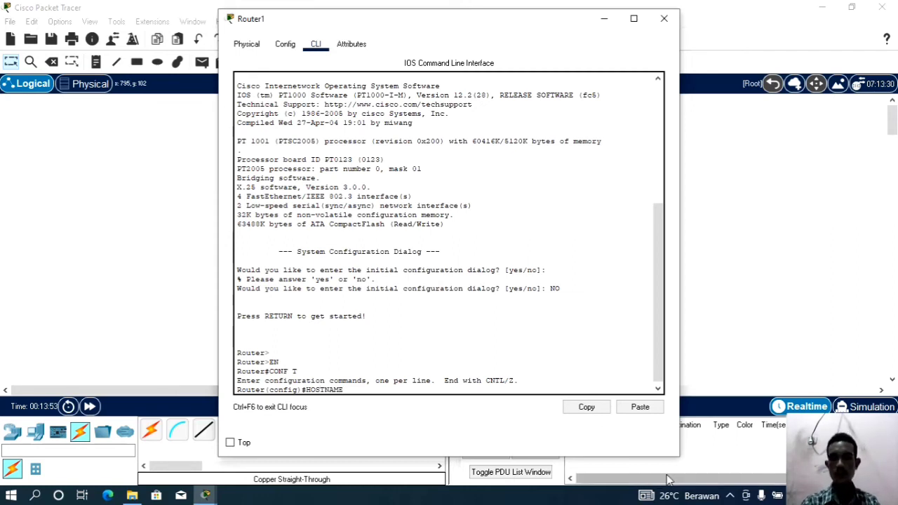
# Step: Set Router1's hostname to DHCP-SERVER_PALSU with the HOSTNAME command
pyautogui.click(730, 496)
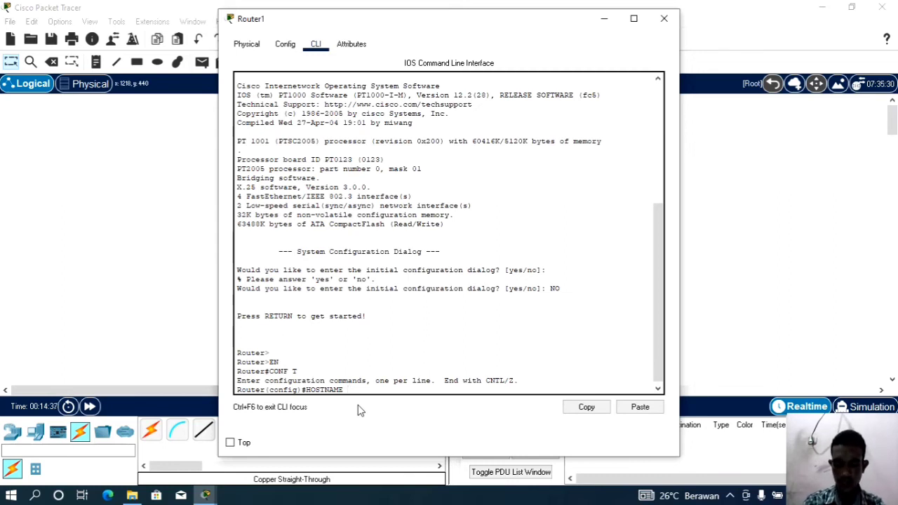
pyautogui.write('DH')
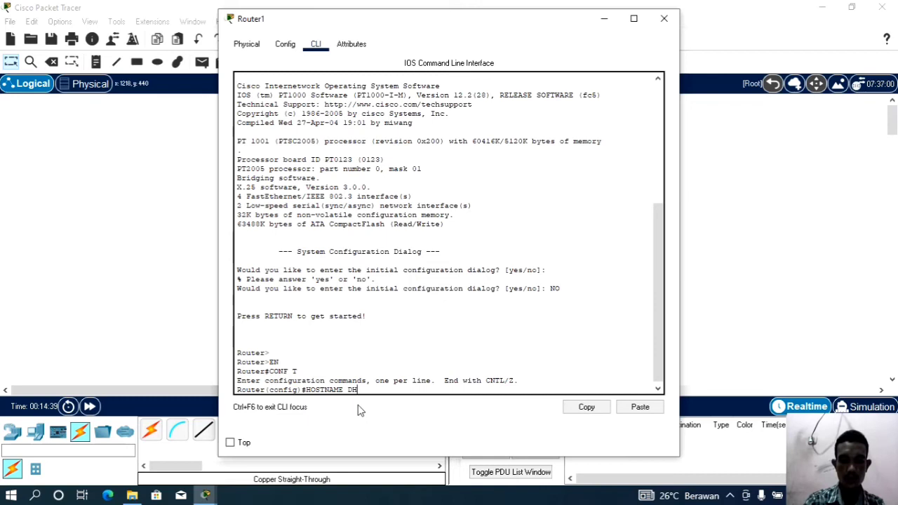
pyautogui.write('CP ')
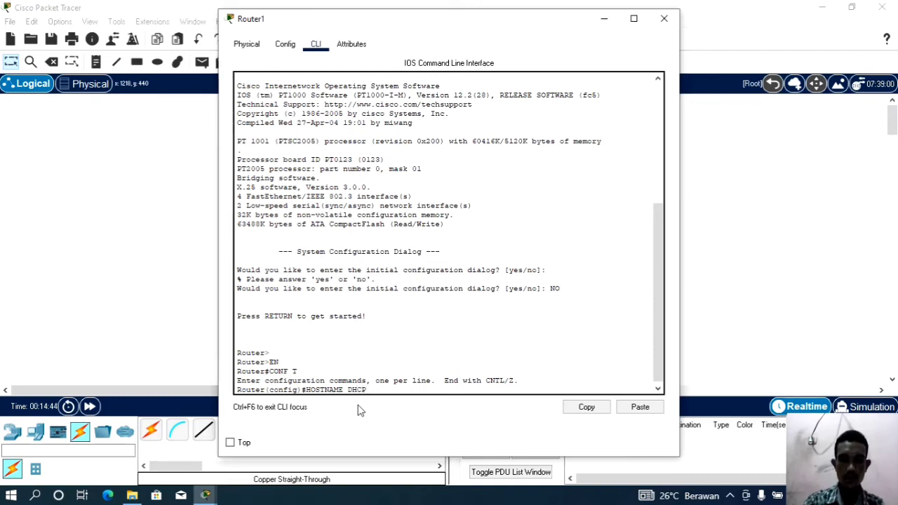
pyautogui.write('-')
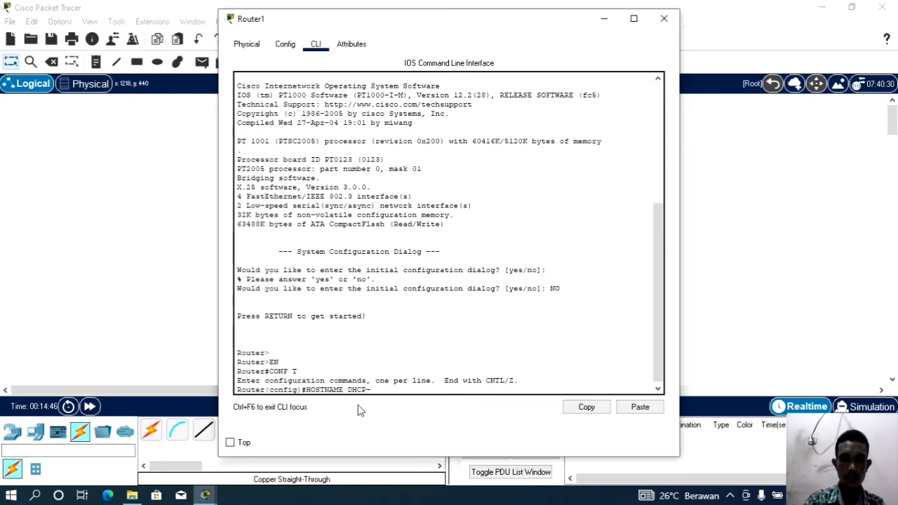
pyautogui.write(' S')
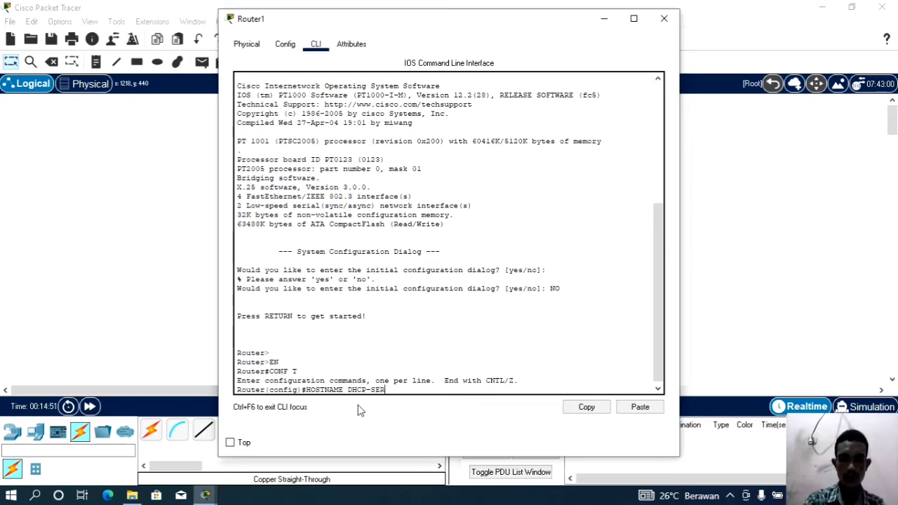
pyautogui.write('ERVER P')
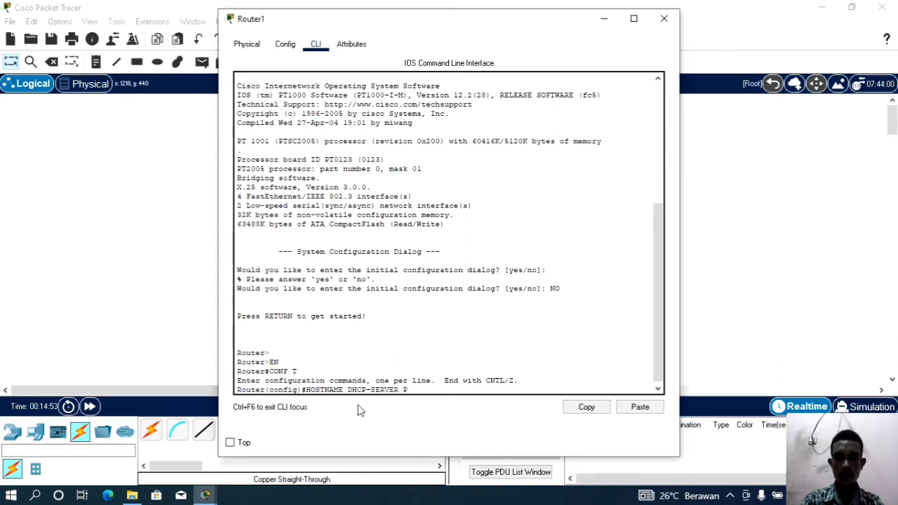
pyautogui.write('ALSU')
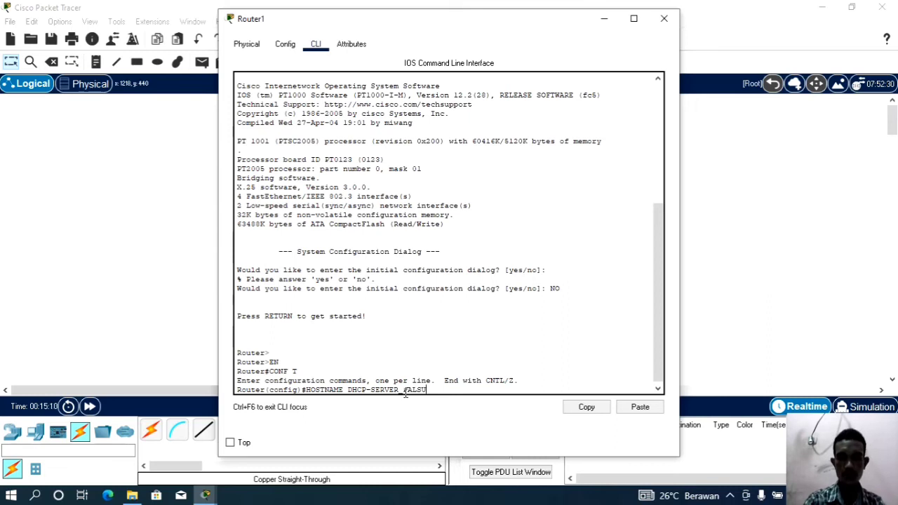
pyautogui.press('Return')
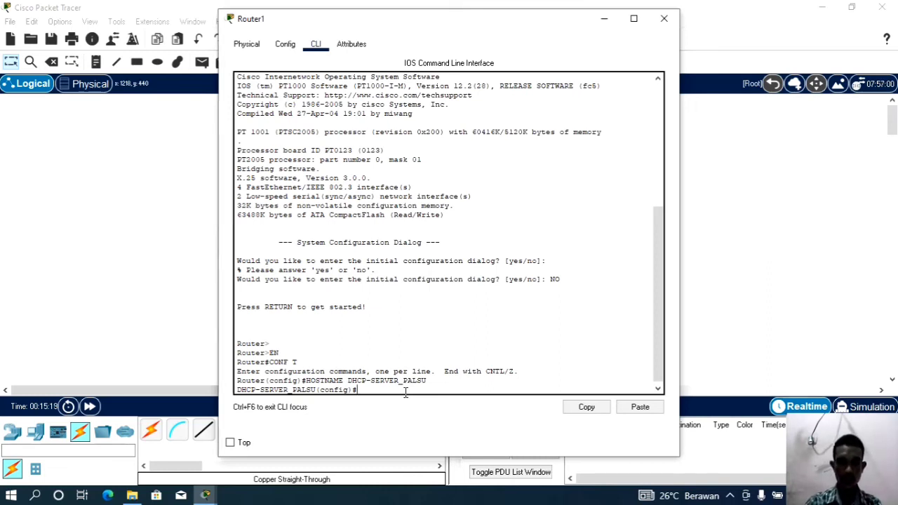
# Step: Try to select interface FA0/0 together with address 10.0.0.1 in a single INT command on Router1
pyautogui.write('INT')
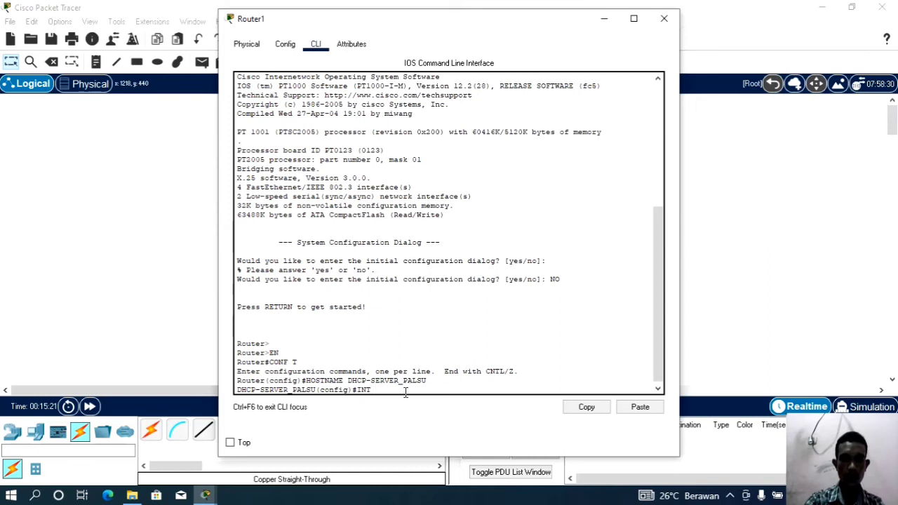
pyautogui.write(' FA0/0')
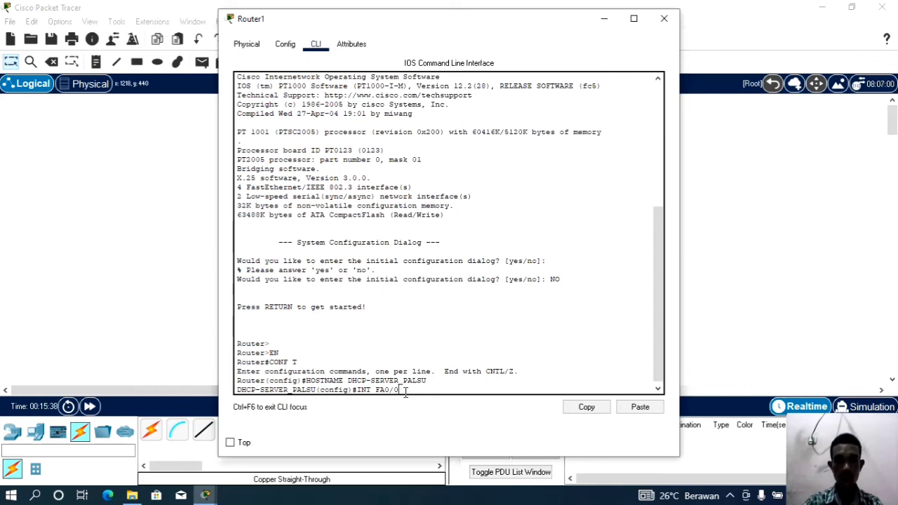
pyautogui.write('.10.')
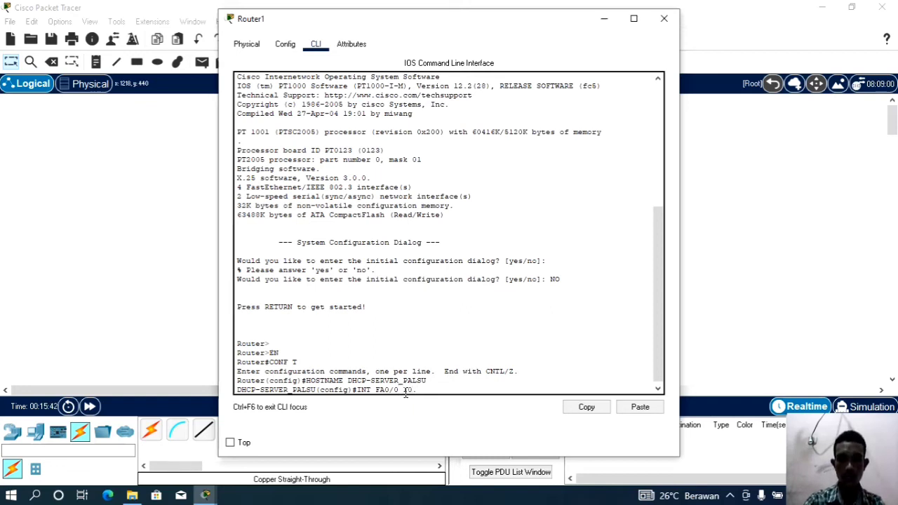
pyautogui.write('0.0')
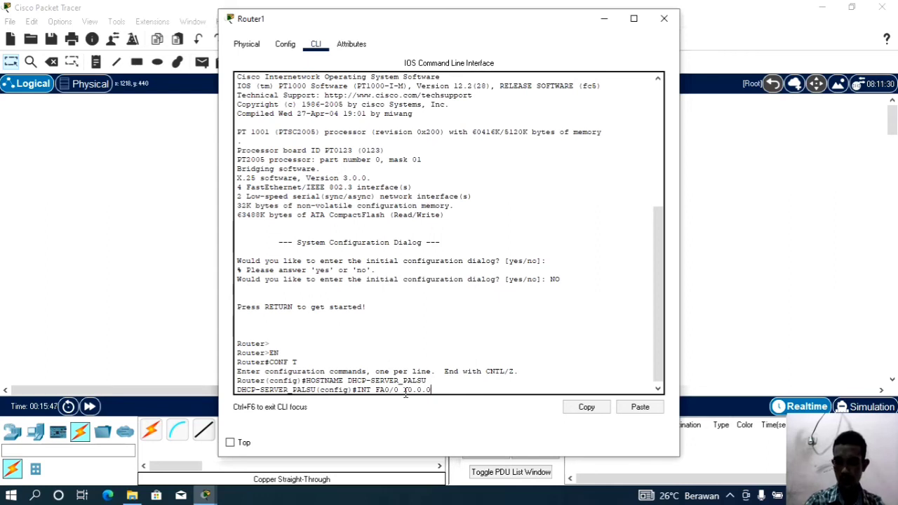
pyautogui.write('.1')
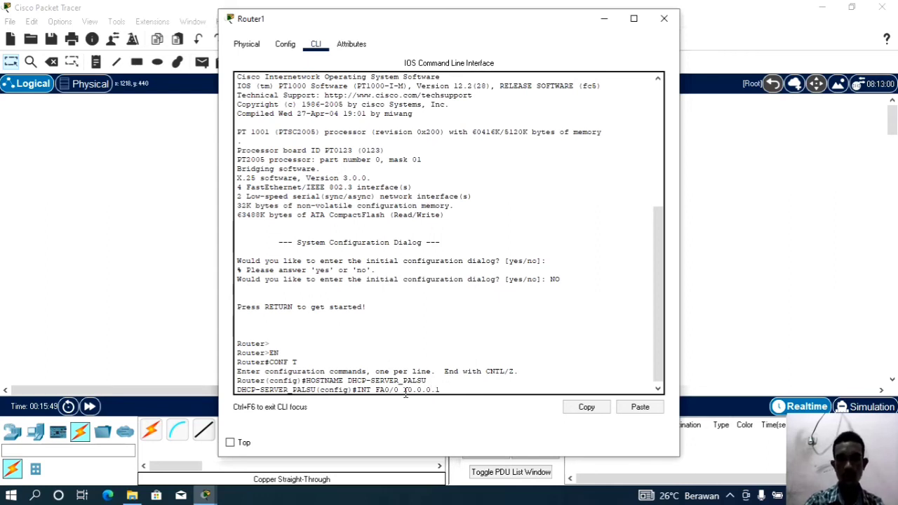
pyautogui.press('Return')
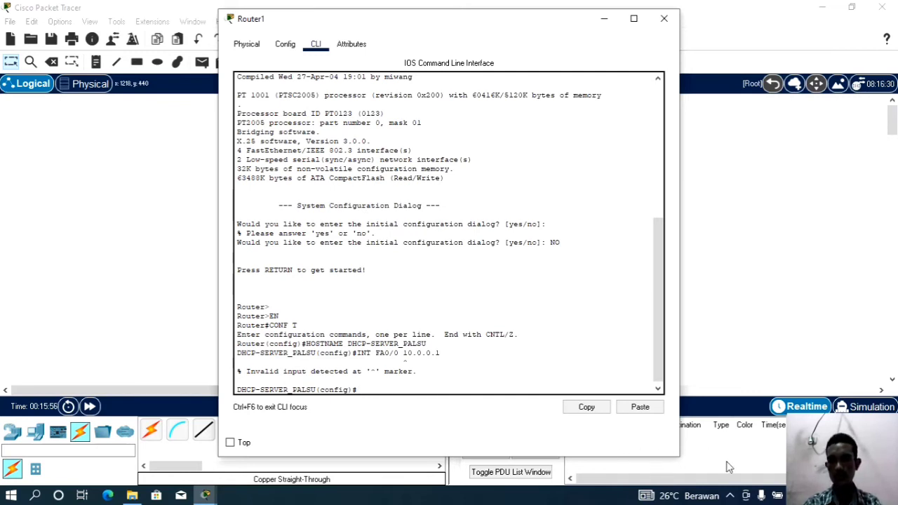
pyautogui.click(729, 496)
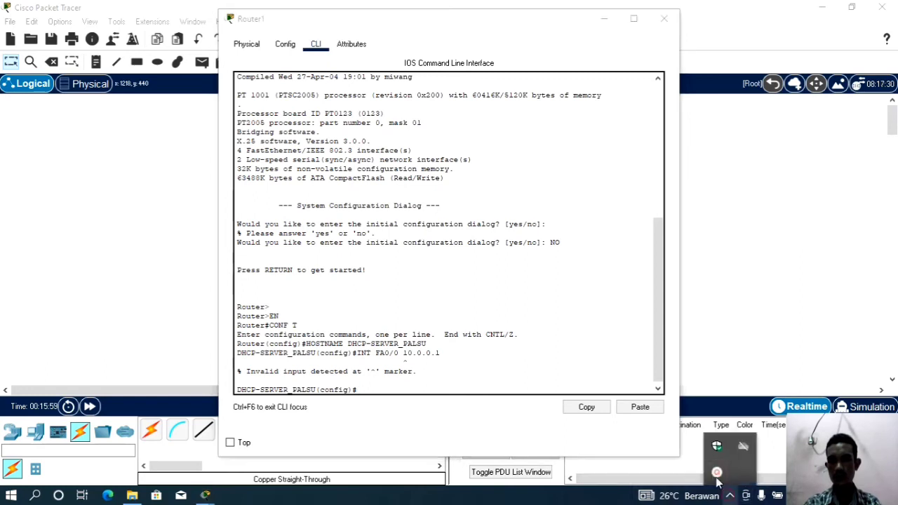
pyautogui.click(715, 476)
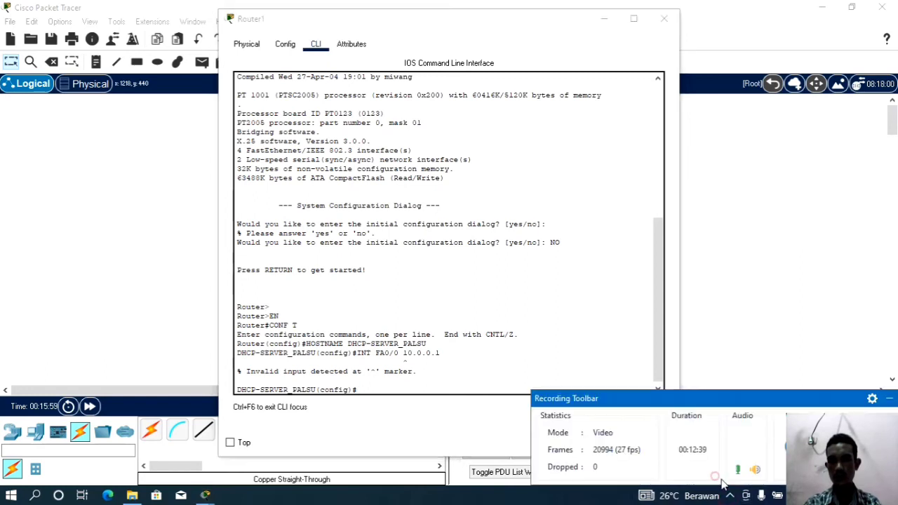
pyautogui.click(889, 398)
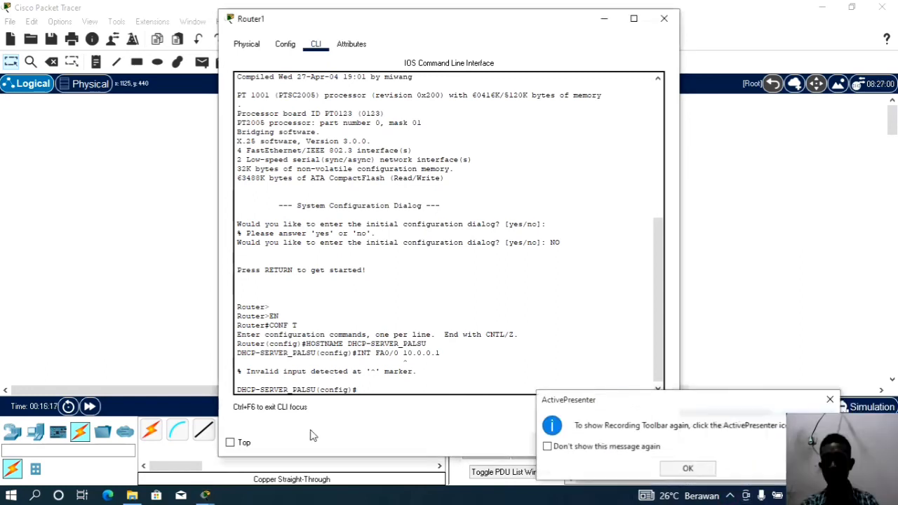
pyautogui.click(688, 468)
# Step: Enter interface configuration mode for FA0/0 on Router1 with INT FA0/0
pyautogui.click(362, 387)
pyautogui.write('I')
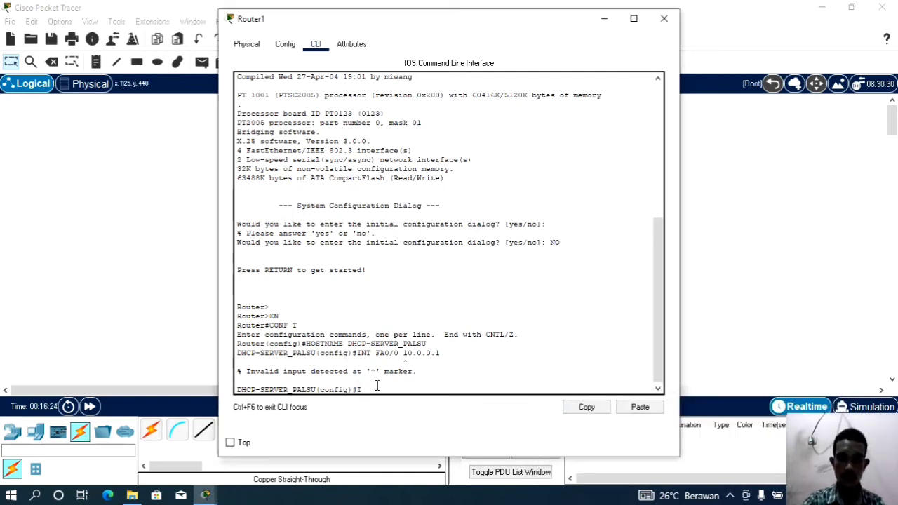
pyautogui.write('NT ')
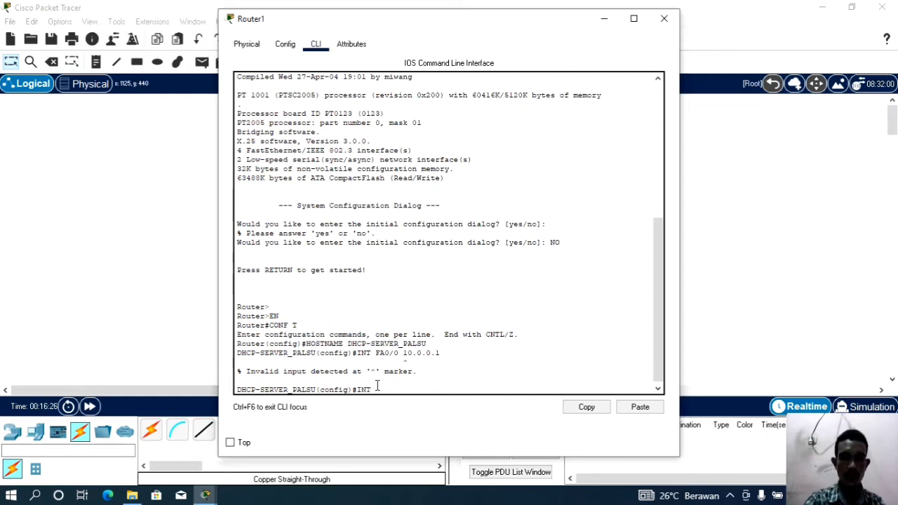
pyautogui.write('FA')
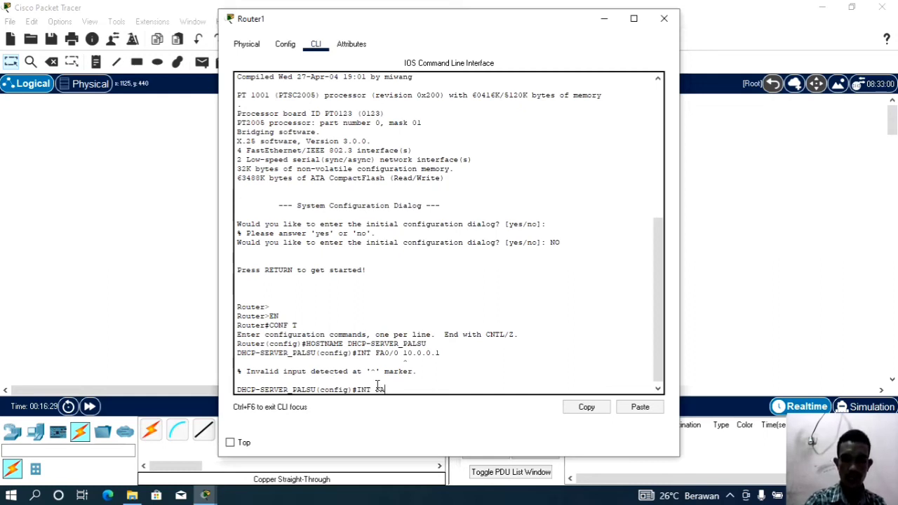
pyautogui.write('0/0')
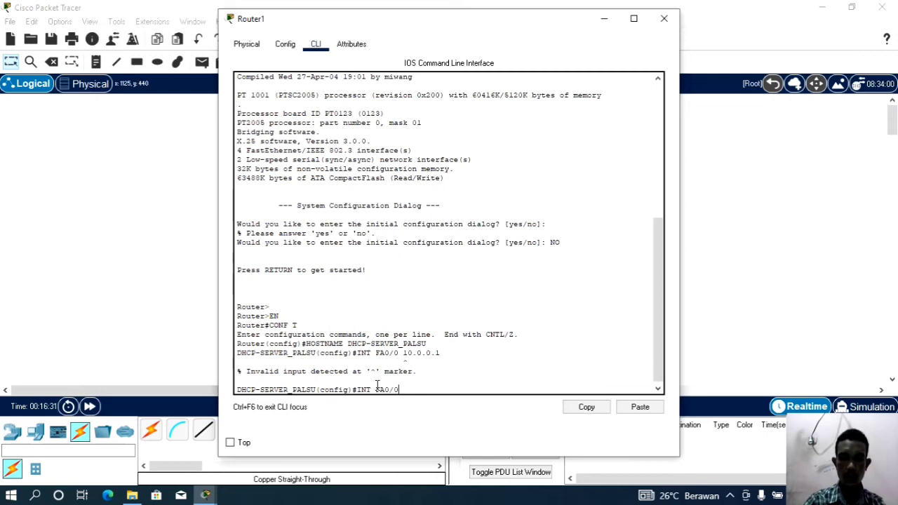
pyautogui.press('Return')
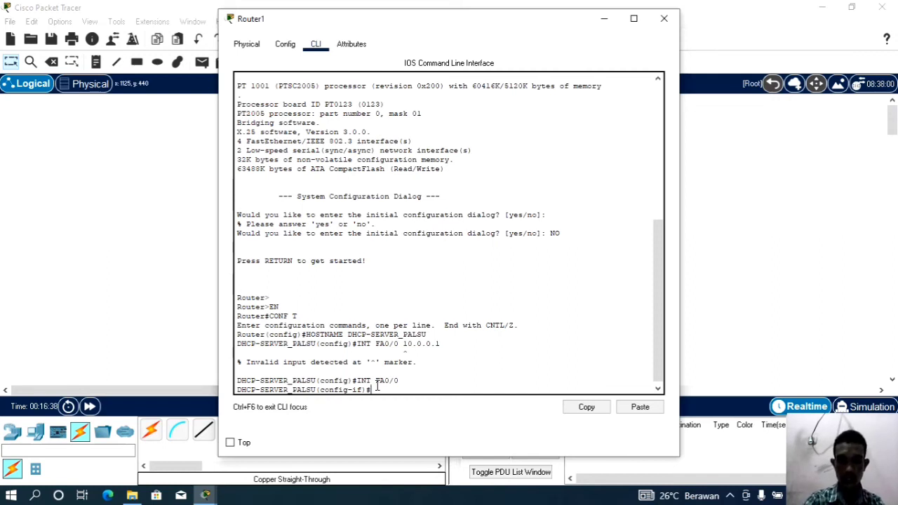
# Step: Try to assign address 10.0.0.1 to FA0/0 with the IP ADDRESS command, giving no subnet mask
pyautogui.write('IP ADR')
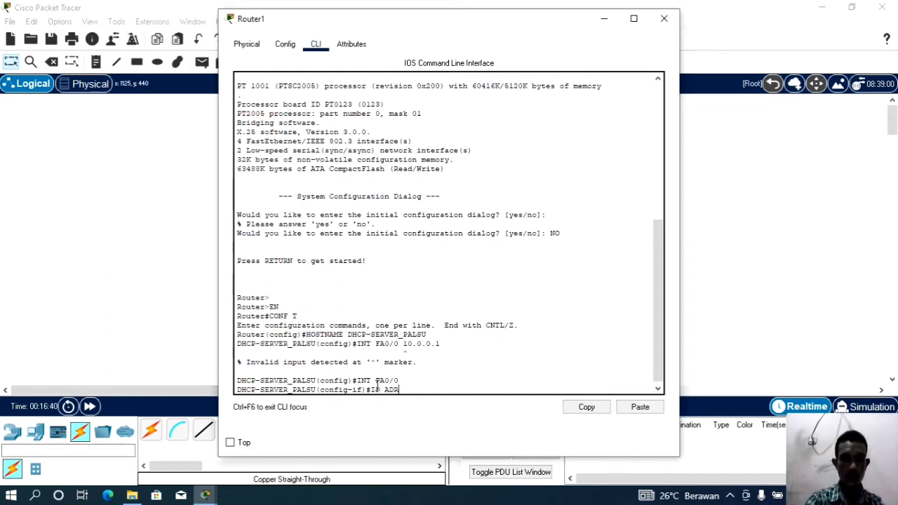
pyautogui.write('RESS')
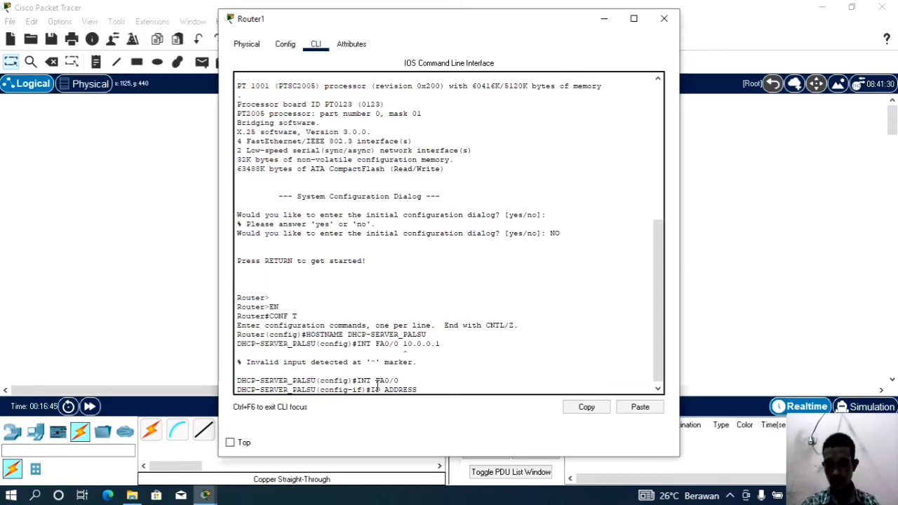
pyautogui.write(' 10')
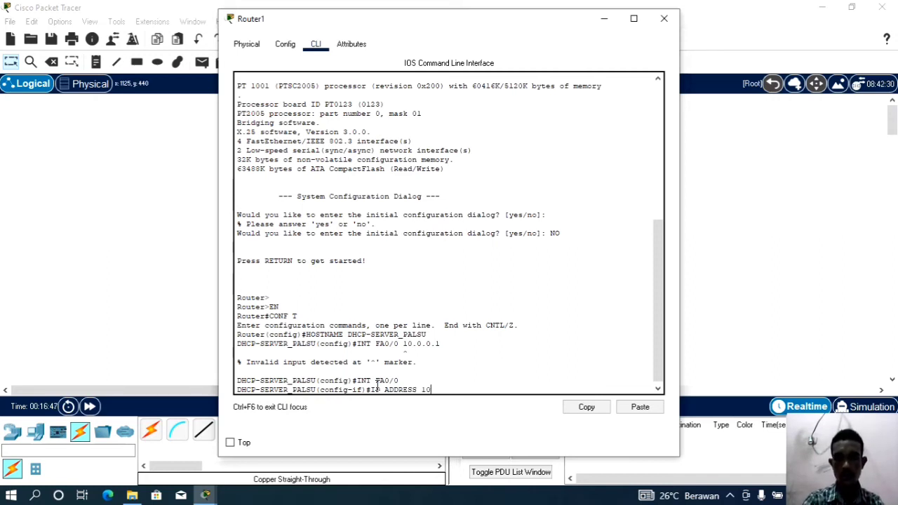
pyautogui.write('.0.0.')
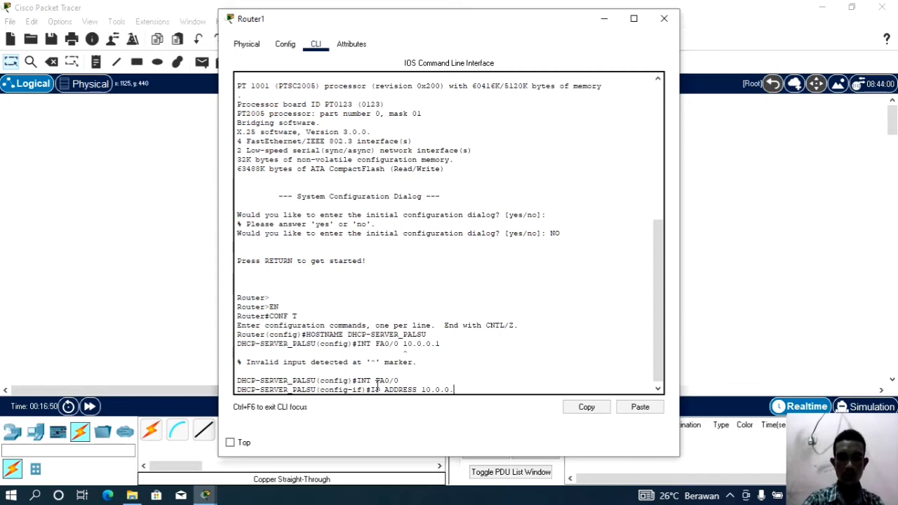
pyautogui.write('1')
pyautogui.press('Return')
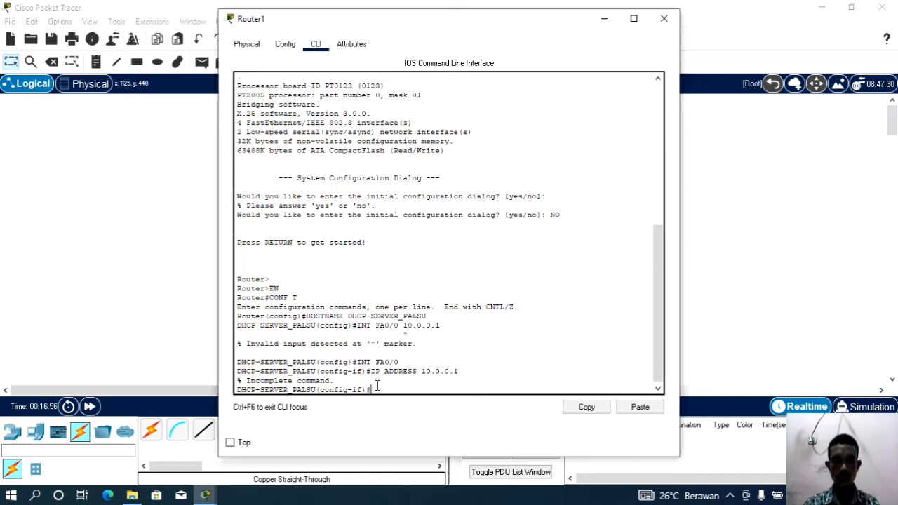
# Step: Assign IP address 10.0.0.1 with subnet mask 255.255.255.0 to Router1's FA0/0 interface
pyautogui.write('IP AD')
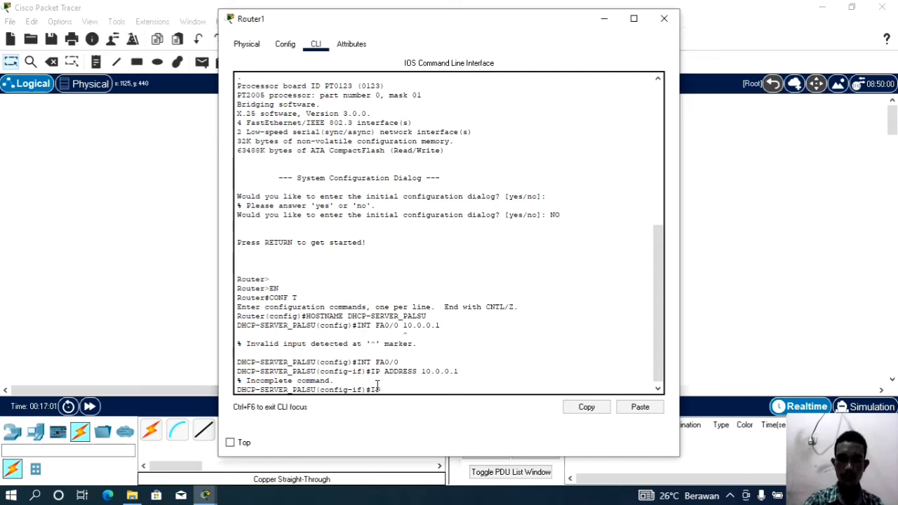
pyautogui.write('DR')
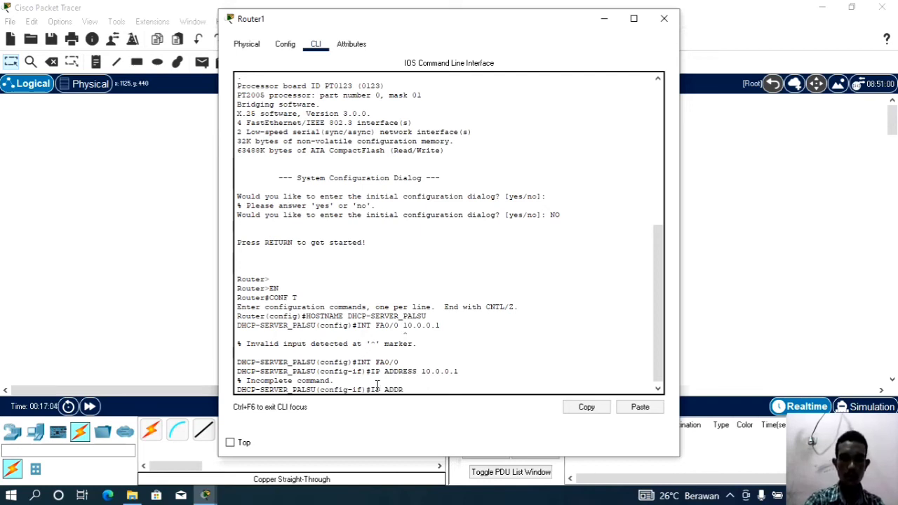
pyautogui.write('ESS')
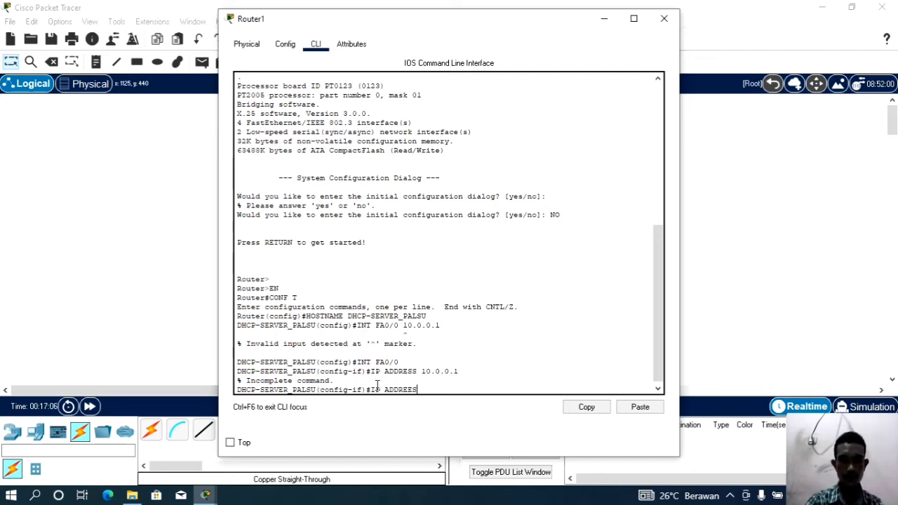
pyautogui.press('BackSpace')
pyautogui.press('BackSpace')
pyautogui.write('SS')
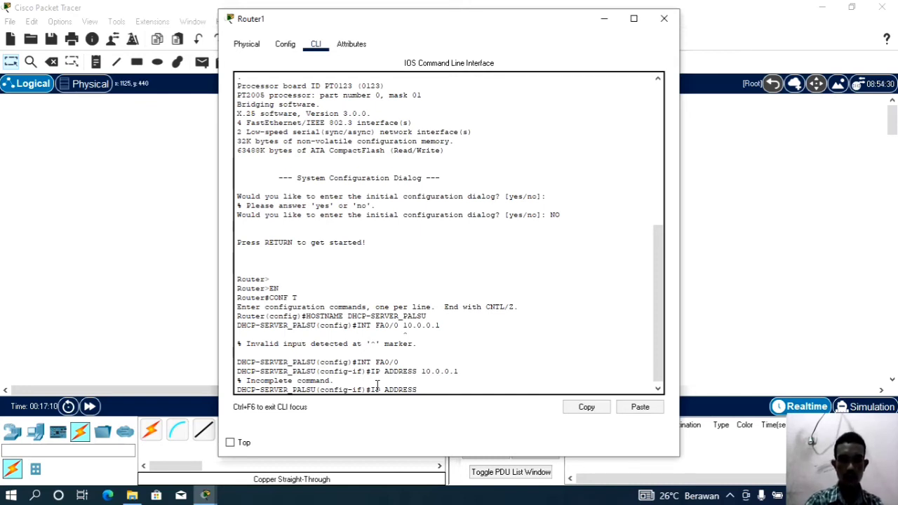
pyautogui.write(' 10.0')
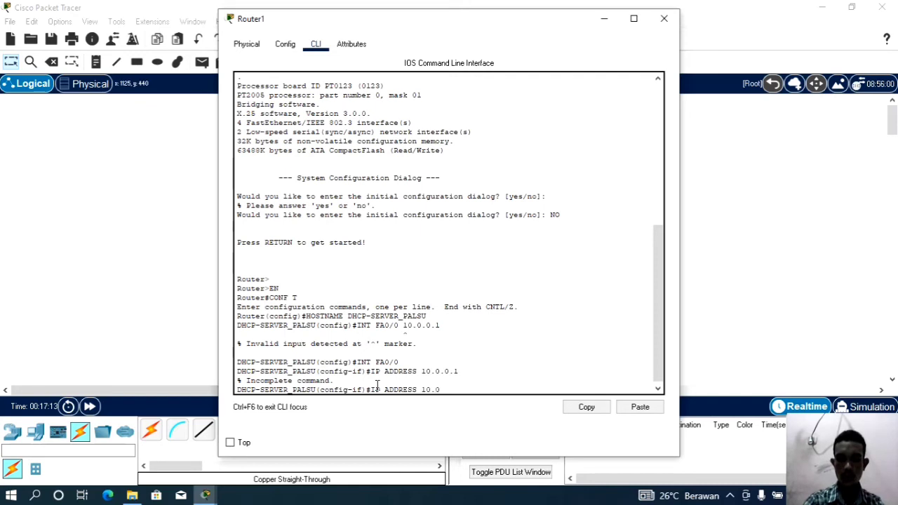
pyautogui.write('.0.1 ')
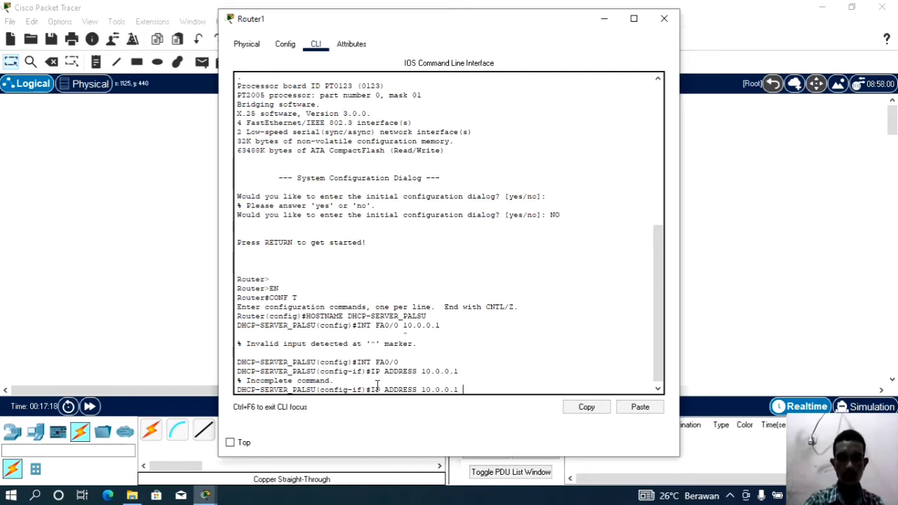
pyautogui.write('255')
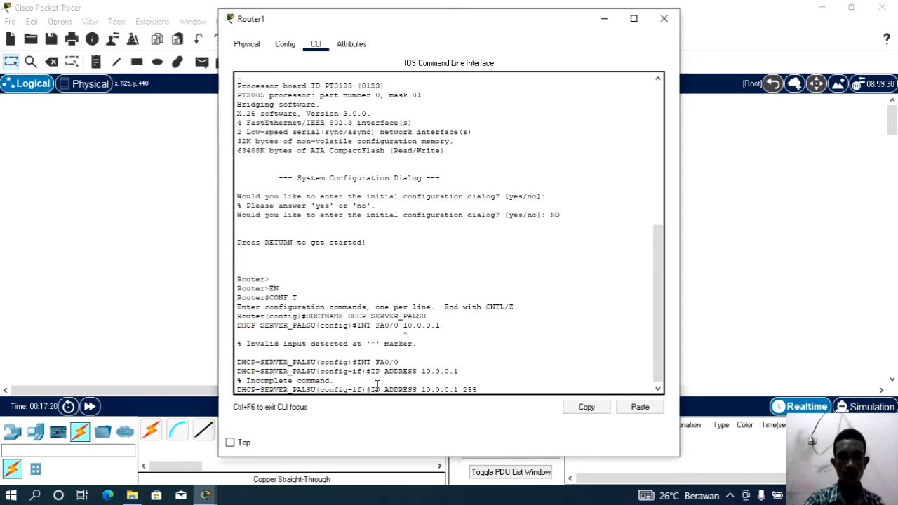
pyautogui.write('.255.255.0')
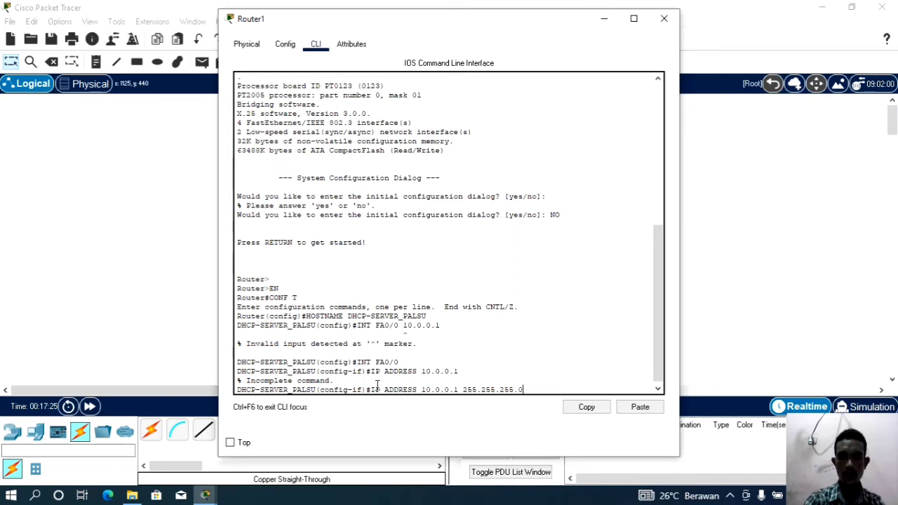
pyautogui.press('Return')
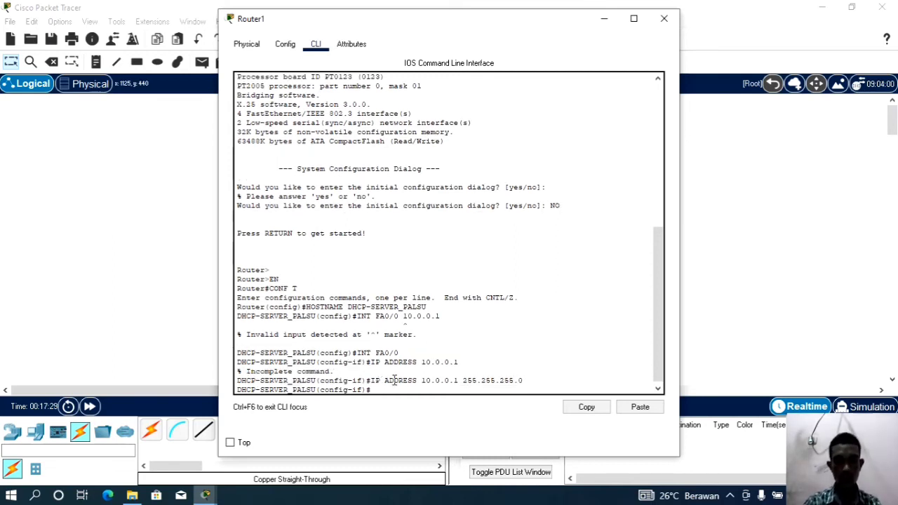
# Step: Enable Router1's FA0/0 interface with NO SHUTDOWN and check its link to the switch in the topology
pyautogui.write('NO SHUTDOWN')
pyautogui.press('Return')
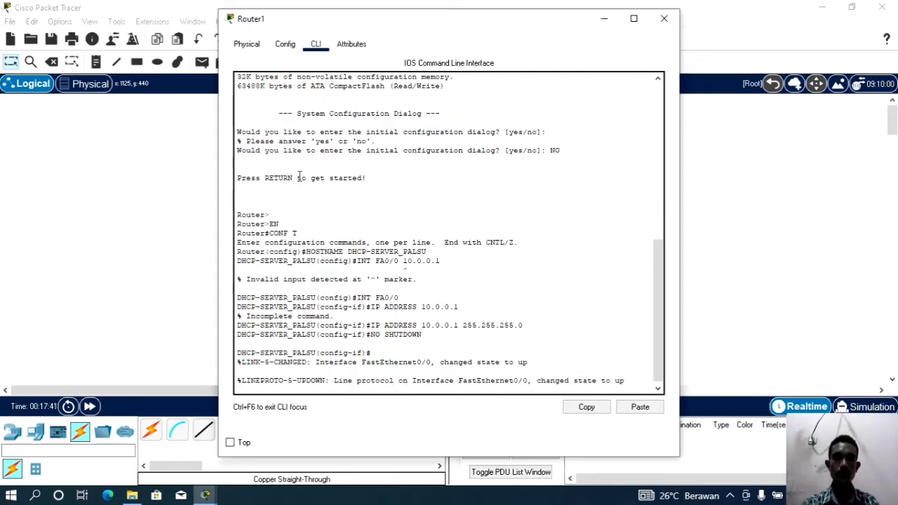
pyautogui.moveTo(445, 24); pyautogui.dragTo(466, 218)
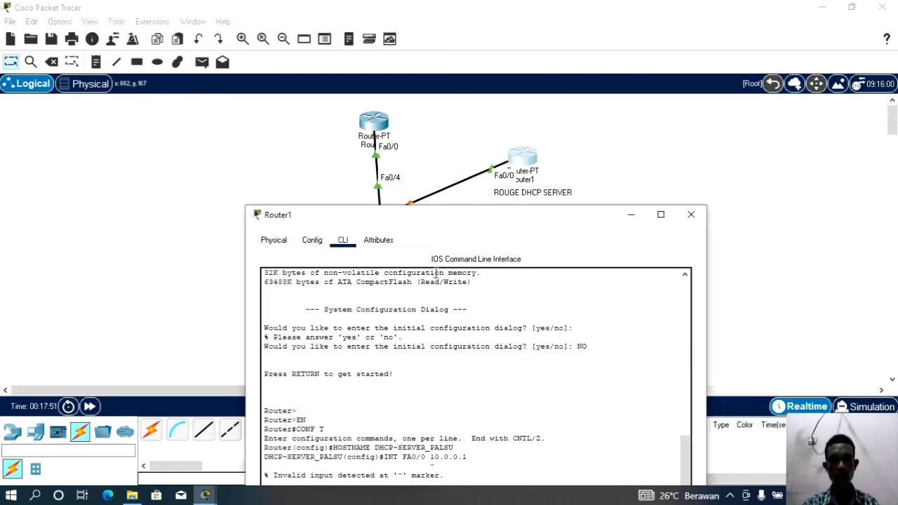
pyautogui.moveTo(455, 219); pyautogui.dragTo(448, 30)
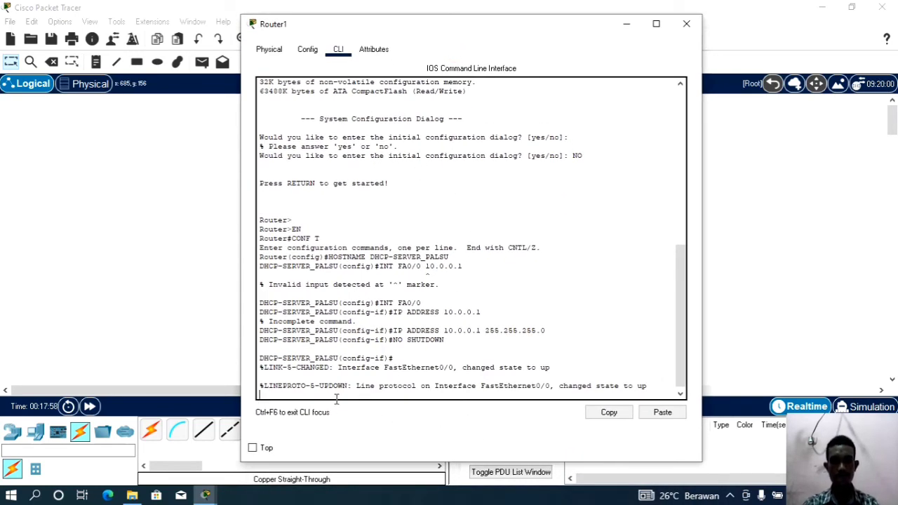
# Step: Create a DHCP pool named B on Router1 with the IP DHCP POOL command
pyautogui.press('Return')
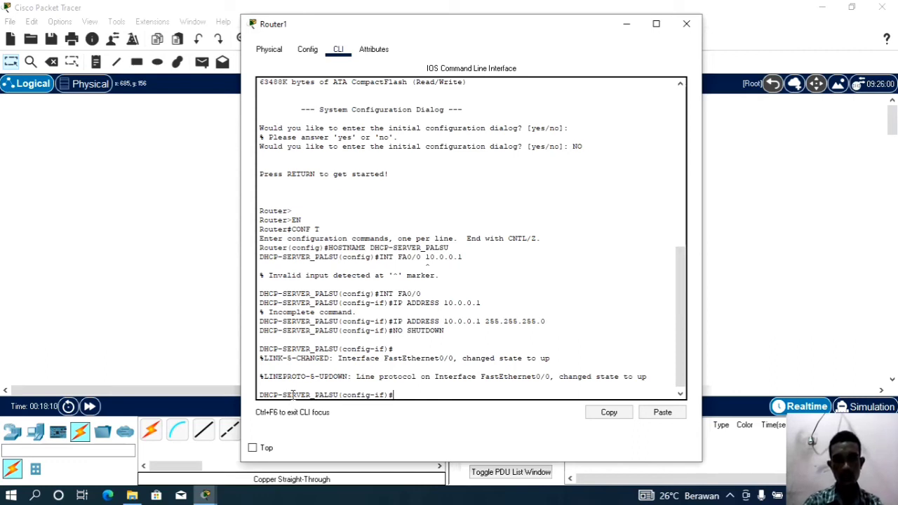
pyautogui.write('A')
pyautogui.press('BackSpace')
pyautogui.write('IP')
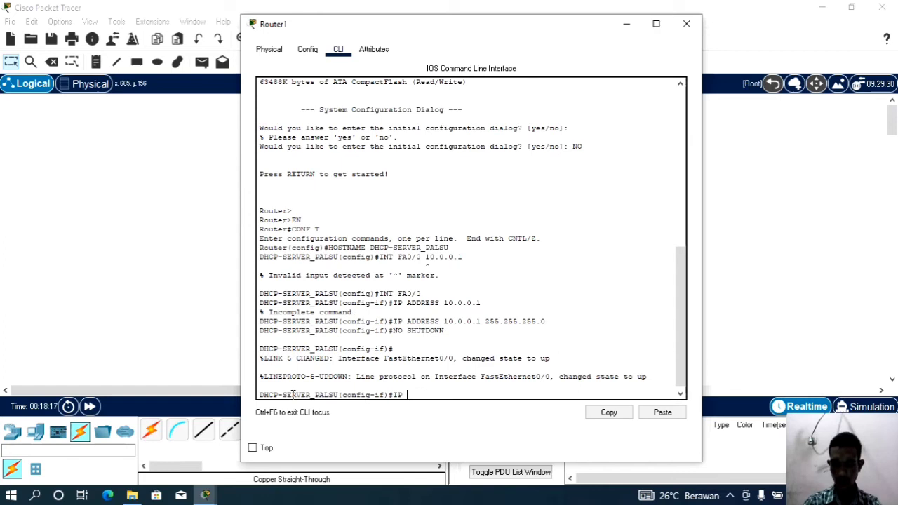
pyautogui.write(' DHCP ')
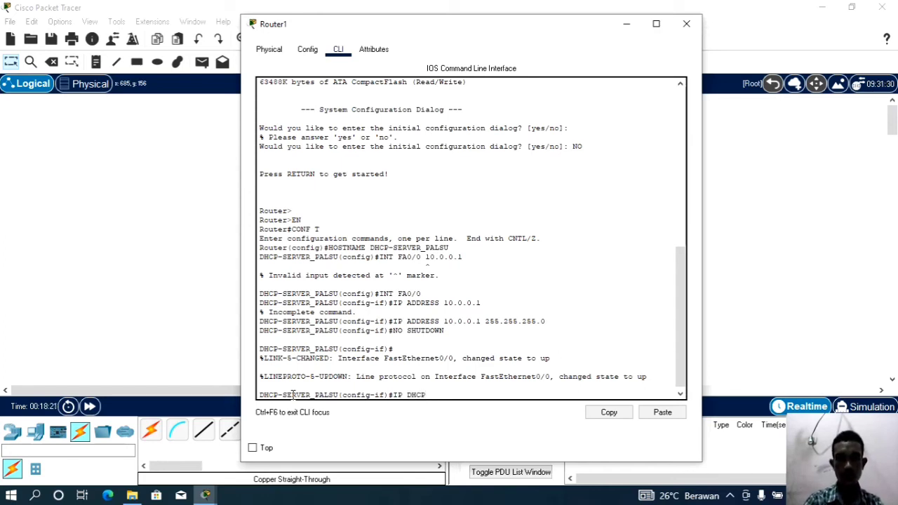
pyautogui.write('POOL B')
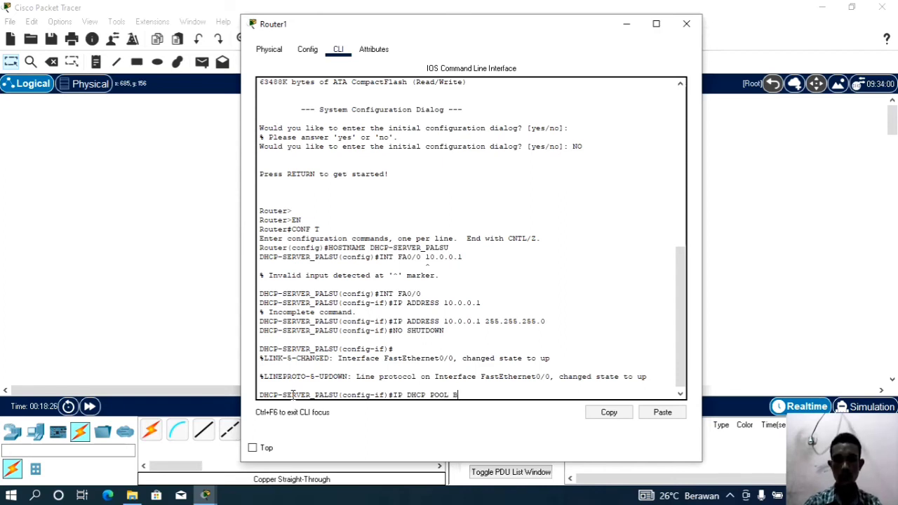
pyautogui.press('Return')
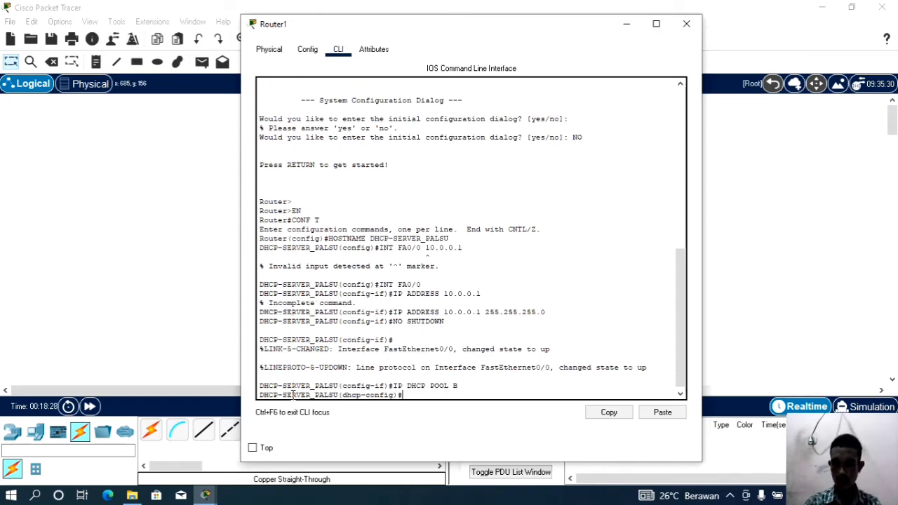
# Step: Define the address range of DHCP pool B with NETWORK 10.0.0.1 255.255.255.0
pyautogui.write('N')
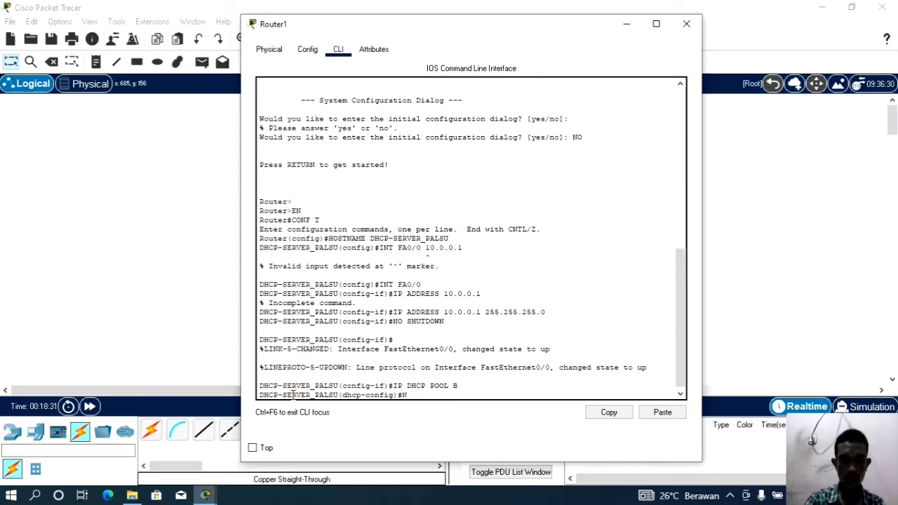
pyautogui.write('ETWORK')
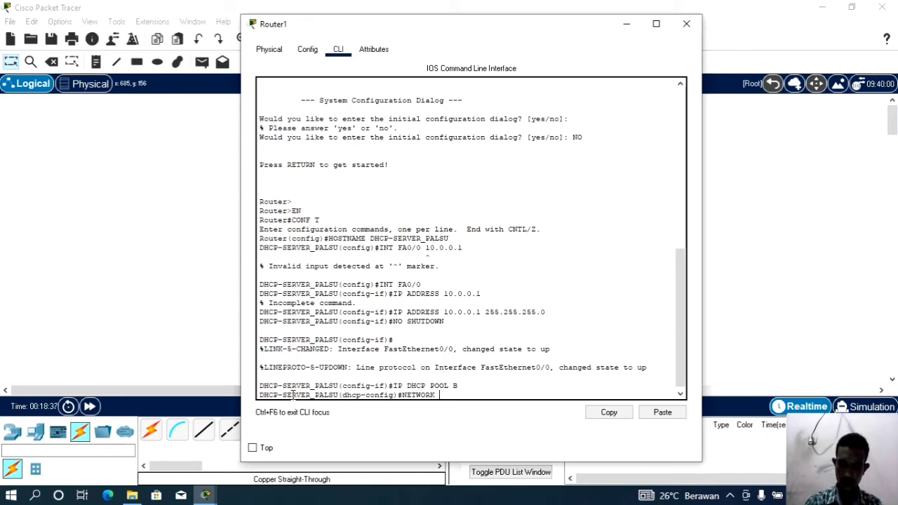
pyautogui.write(' 10.')
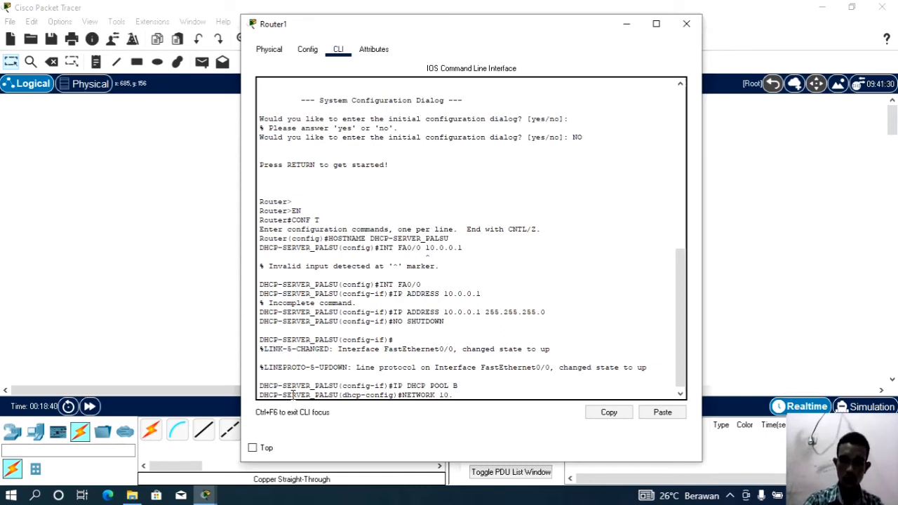
pyautogui.write('0.0.0.0.1')
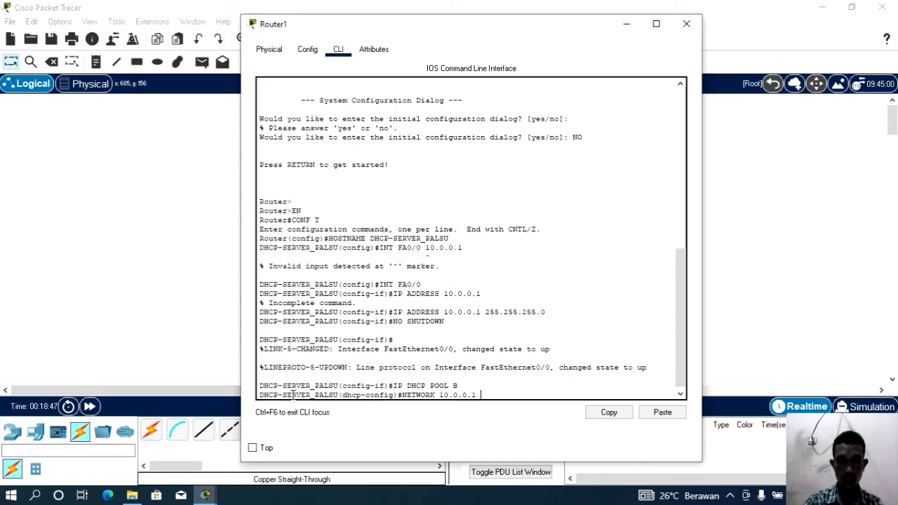
pyautogui.write('2')
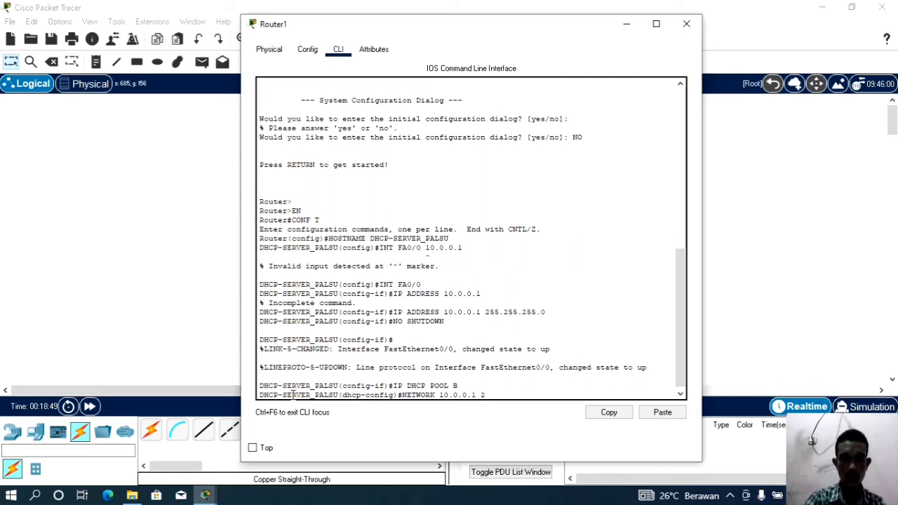
pyautogui.write('55.255')
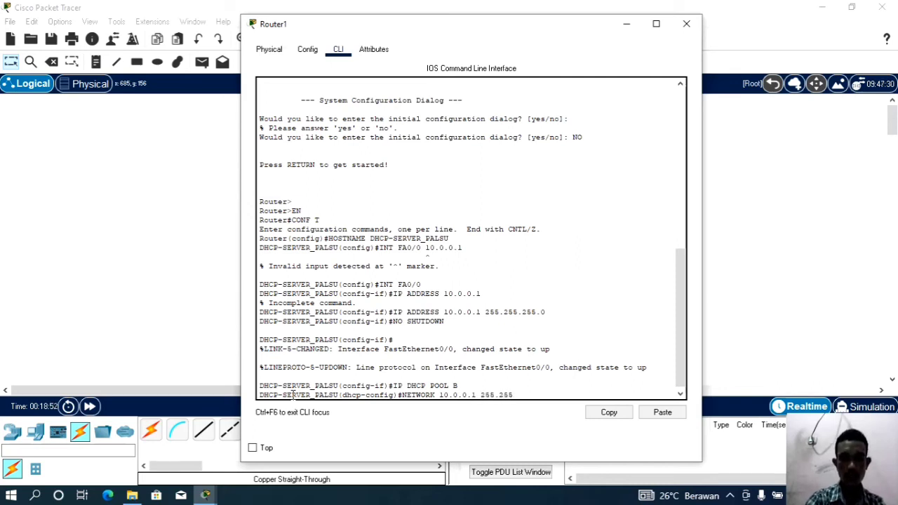
pyautogui.write('.255.0')
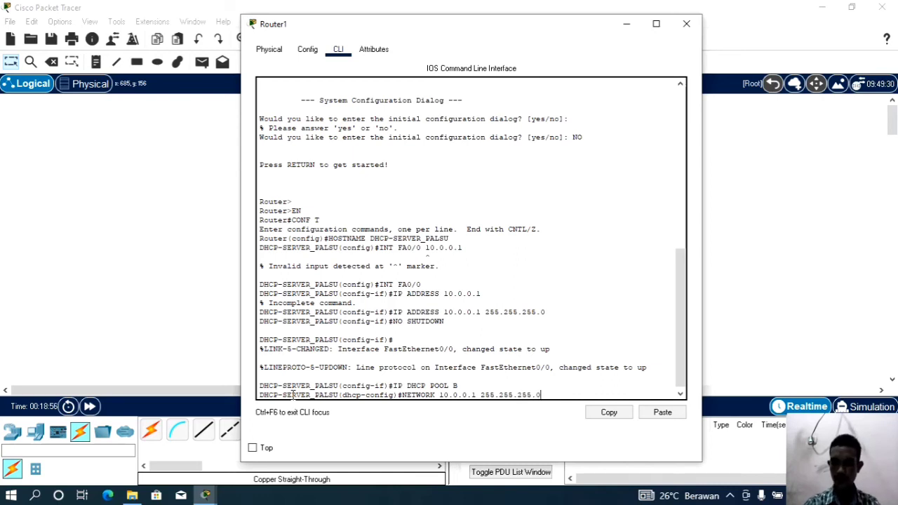
pyautogui.press('Return')
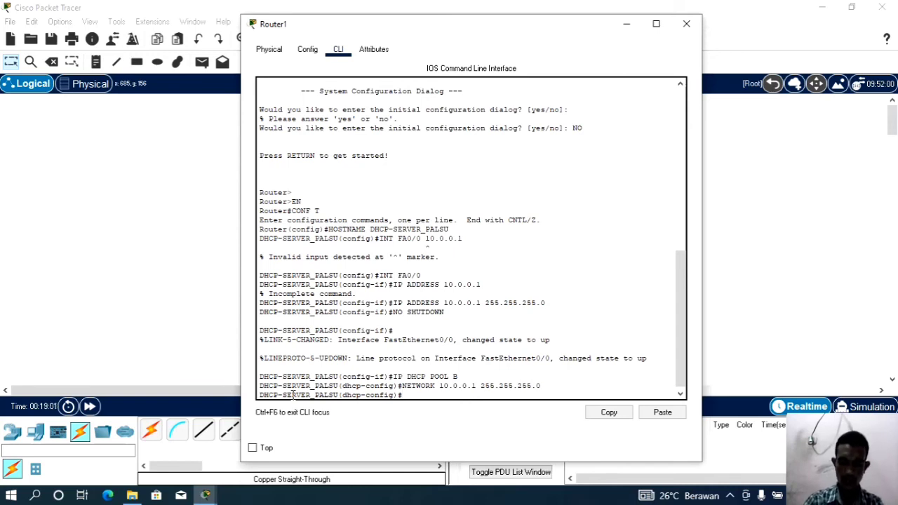
# Step: Set the default gateway of DHCP pool B to 10.0.0.1 with the DEFAULT-ROUTER command
pyautogui.write('DEFAULT RO')
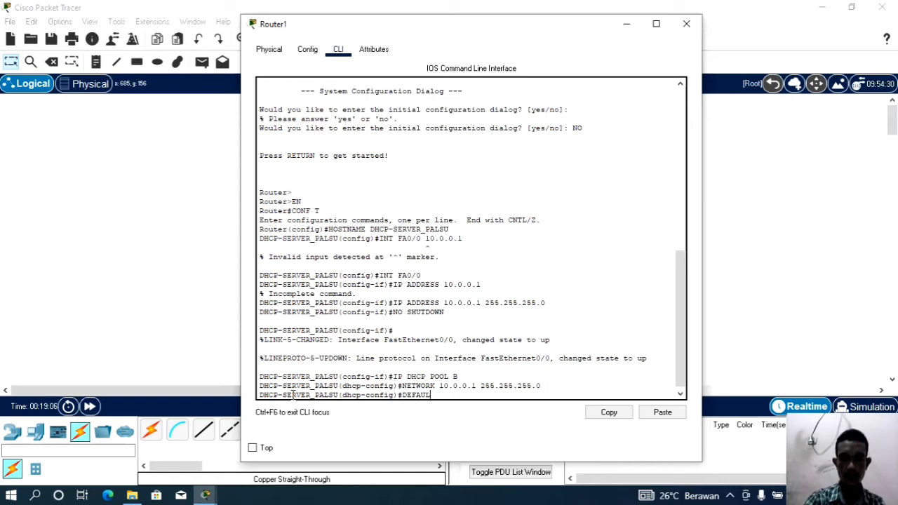
pyautogui.write('UTER')
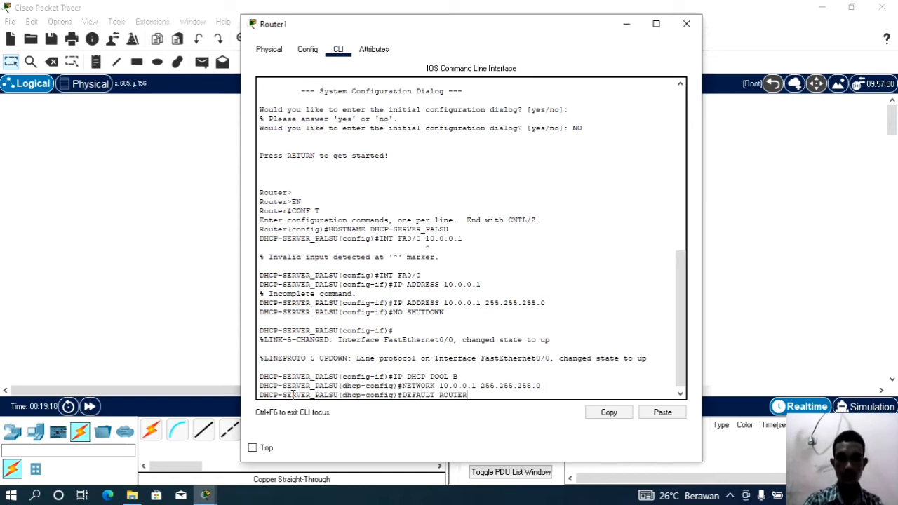
pyautogui.press('Left')
pyautogui.press('Left')
pyautogui.press('Left')
pyautogui.press('Left')
pyautogui.press('Left')
pyautogui.press('Left')
pyautogui.press('BackSpace')
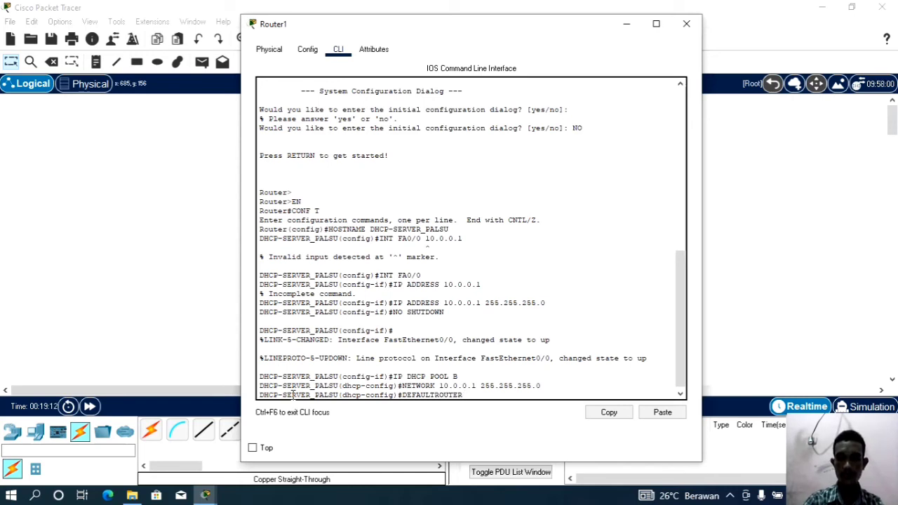
pyautogui.write('-')
pyautogui.press('Right')
pyautogui.press('Right')
pyautogui.press('Right')
pyautogui.press('Right')
pyautogui.press('Right')
pyautogui.press('Right')
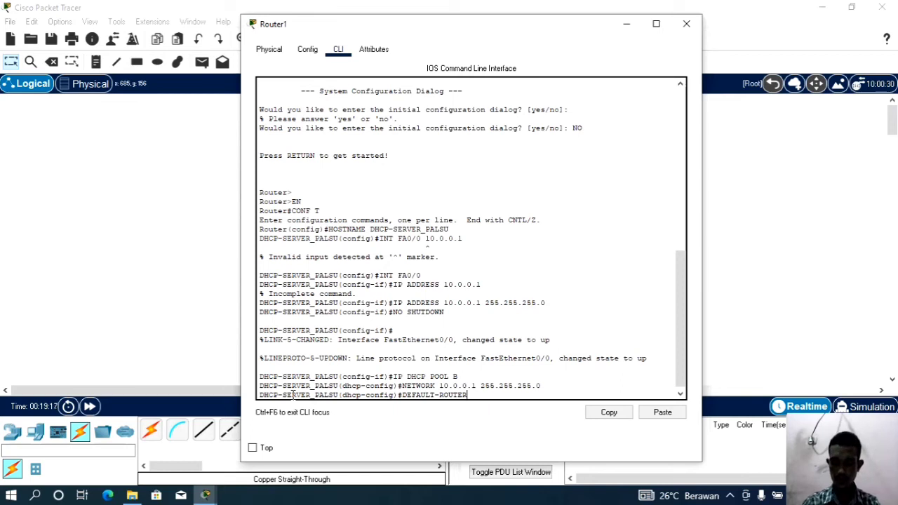
pyautogui.write('10')
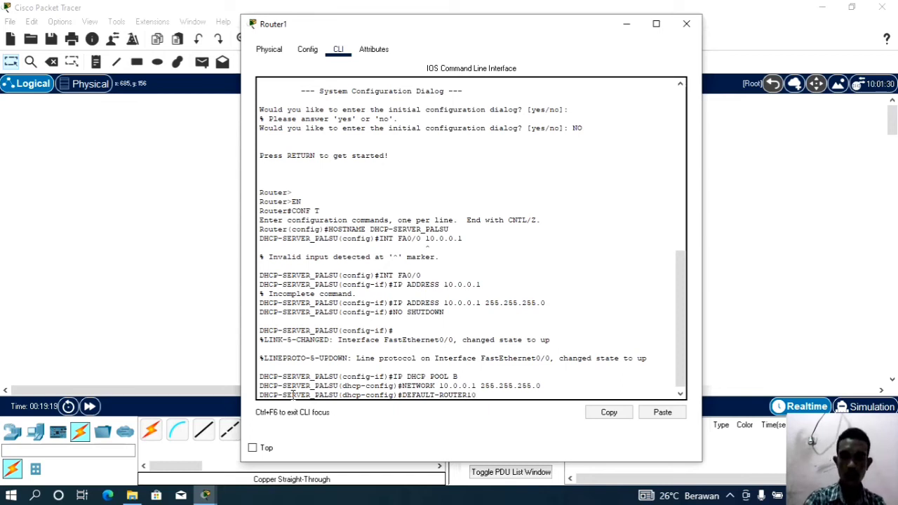
pyautogui.write('.0.0.1')
pyautogui.press('Return')
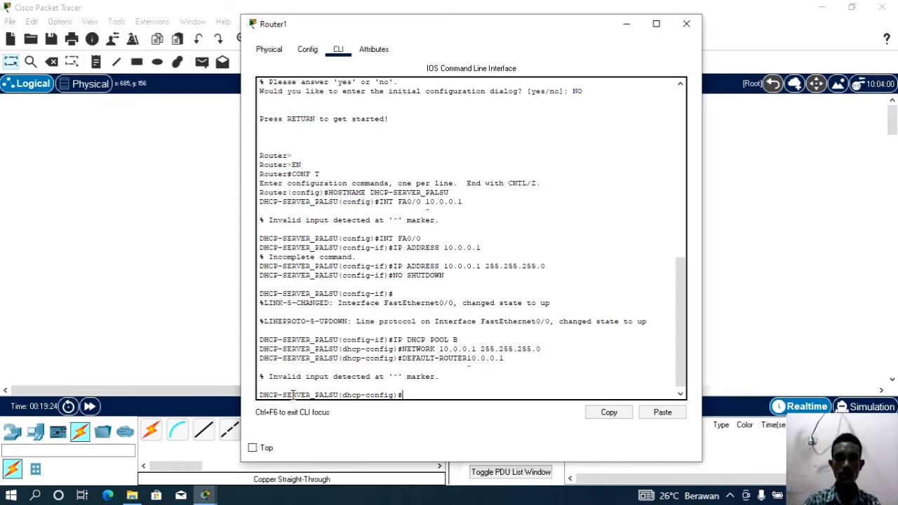
pyautogui.press('Left')
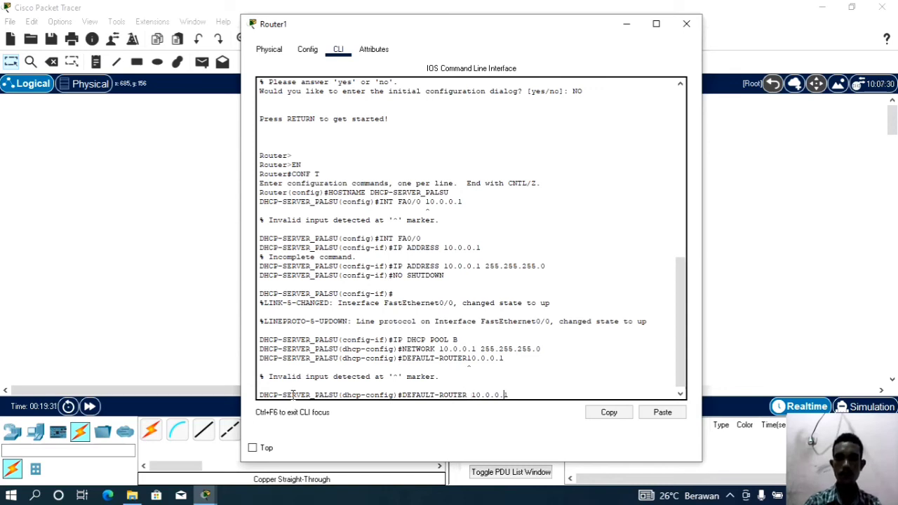
pyautogui.press('Return')
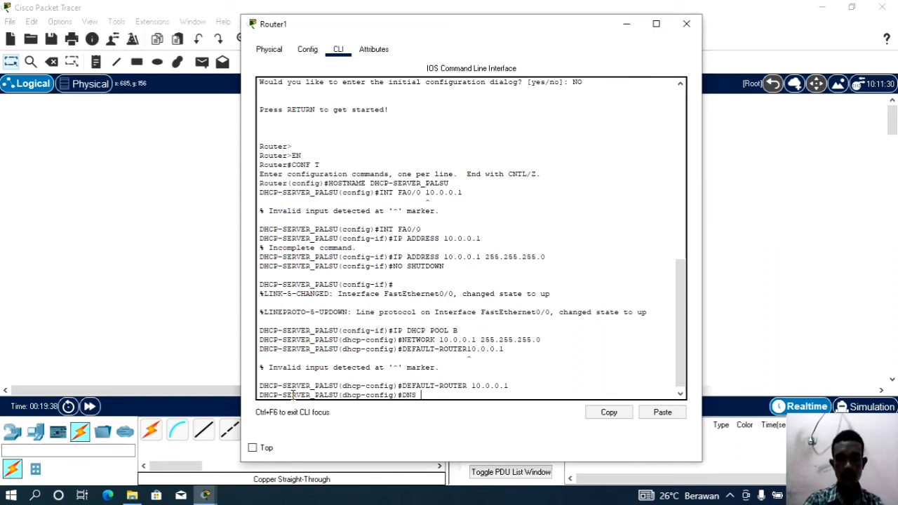
# Step: Set the DNS server of DHCP pool B to 10.0.0.80 with the DNS-SERVER command
pyautogui.write('DNS-SERVER')
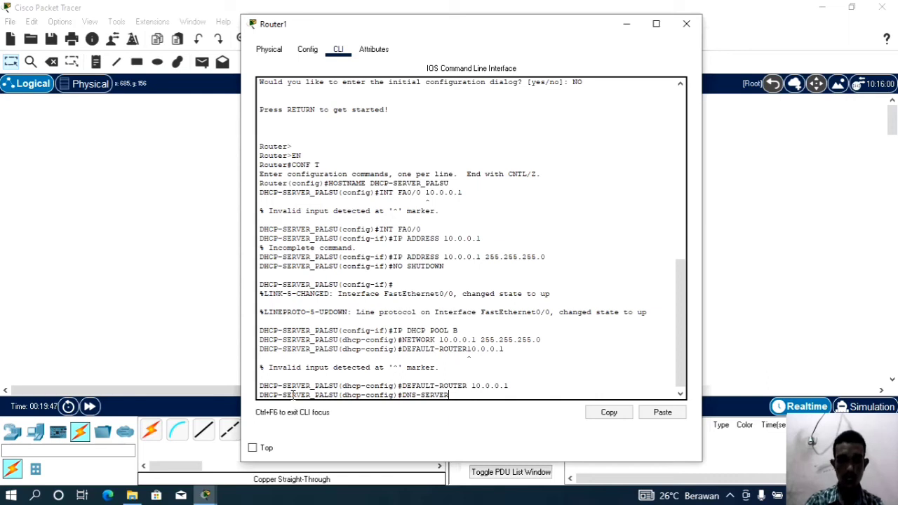
pyautogui.write('10.0.080')
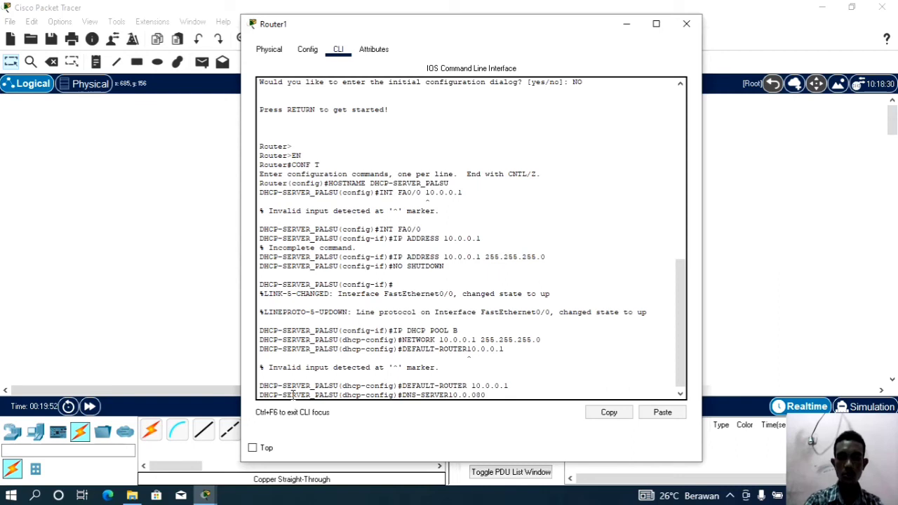
pyautogui.press('Left')
pyautogui.press('Left')
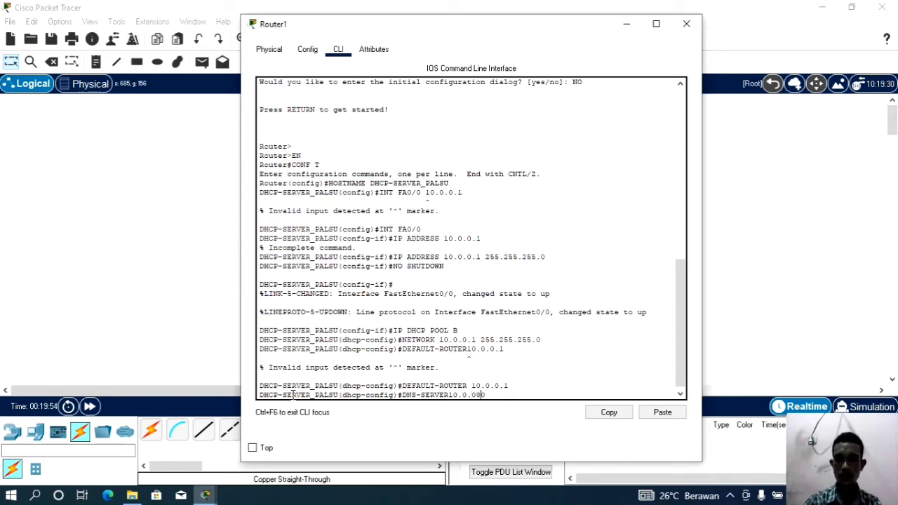
pyautogui.write('.8')
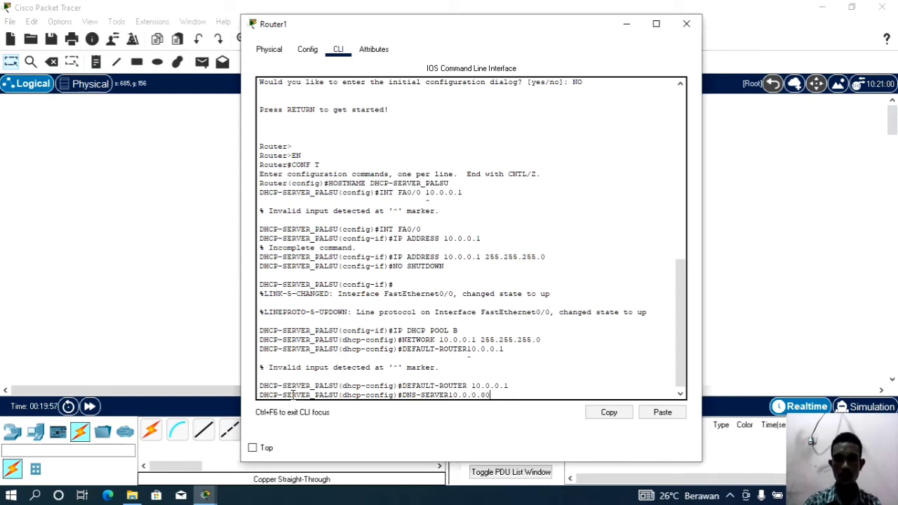
pyautogui.press('Return')
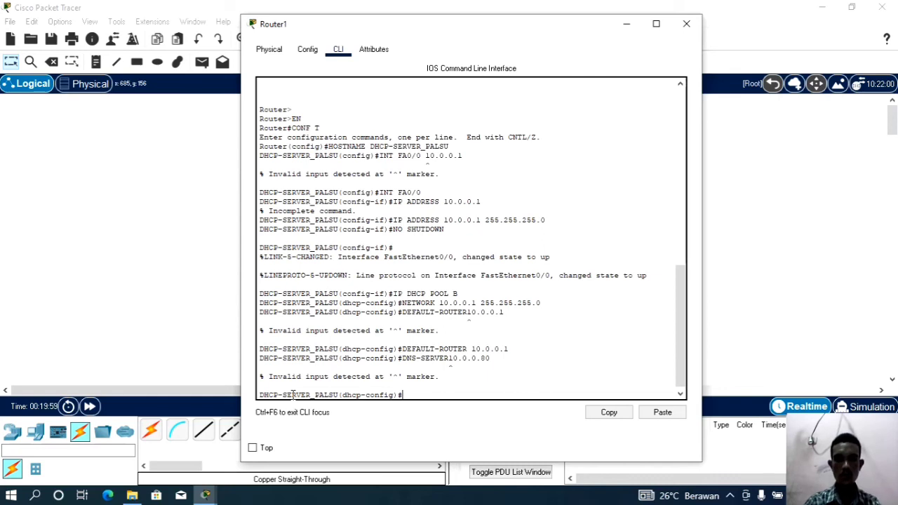
pyautogui.press('Up')
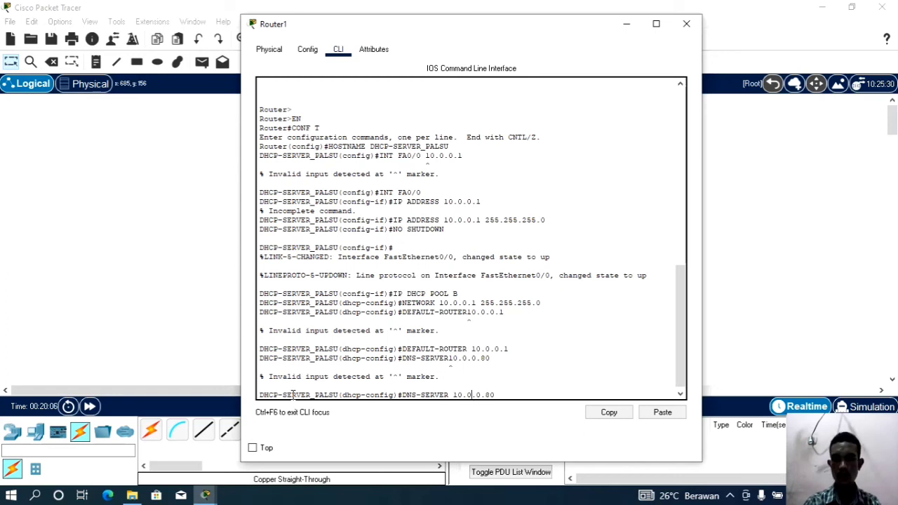
pyautogui.press('Return')
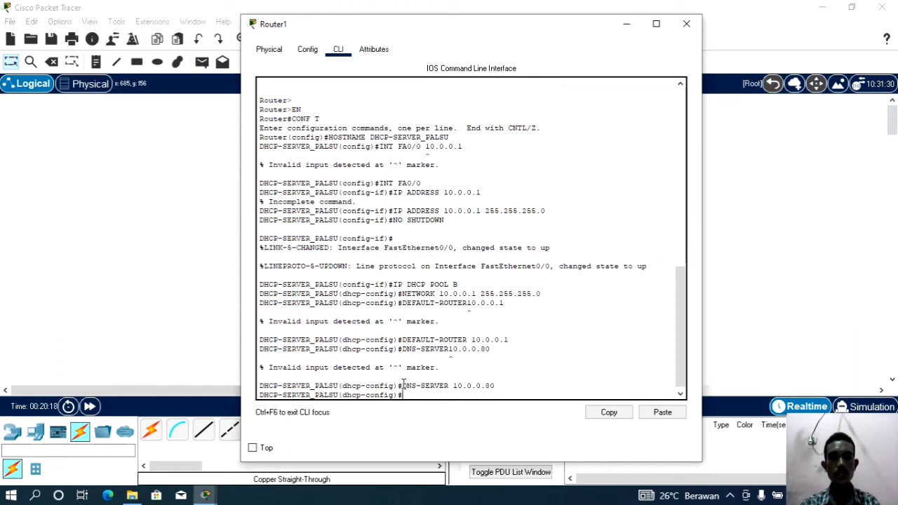
# Step: Leave DHCP pool and global configuration modes on Router1 with EX, and close the router's window
pyautogui.press('Return')
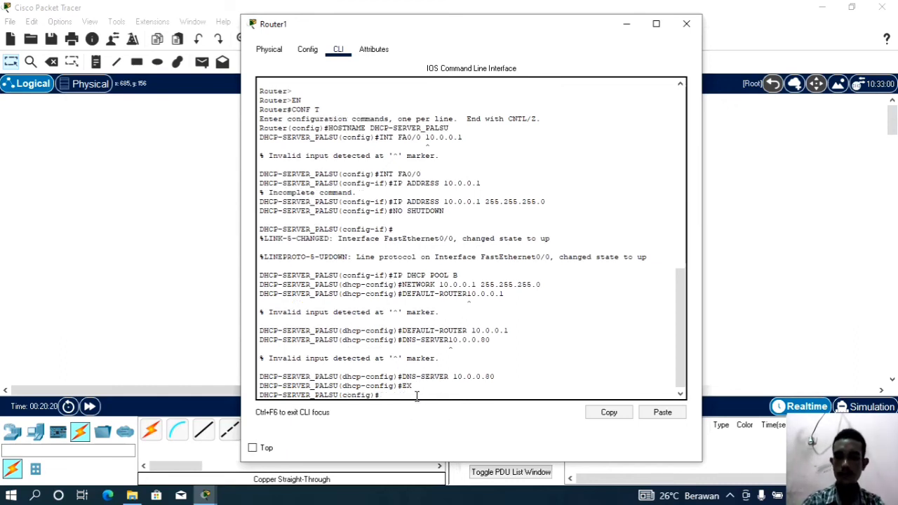
pyautogui.write('EX')
pyautogui.press('Return')
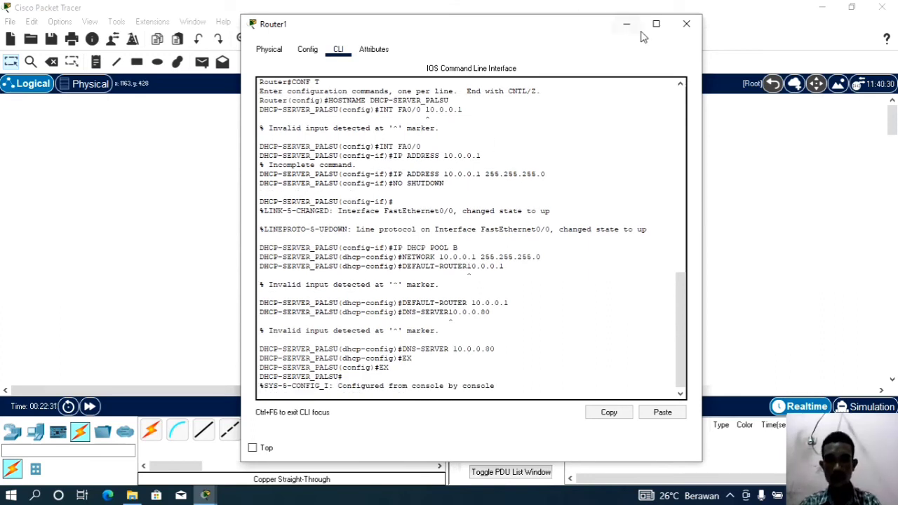
pyautogui.click(738, 170)
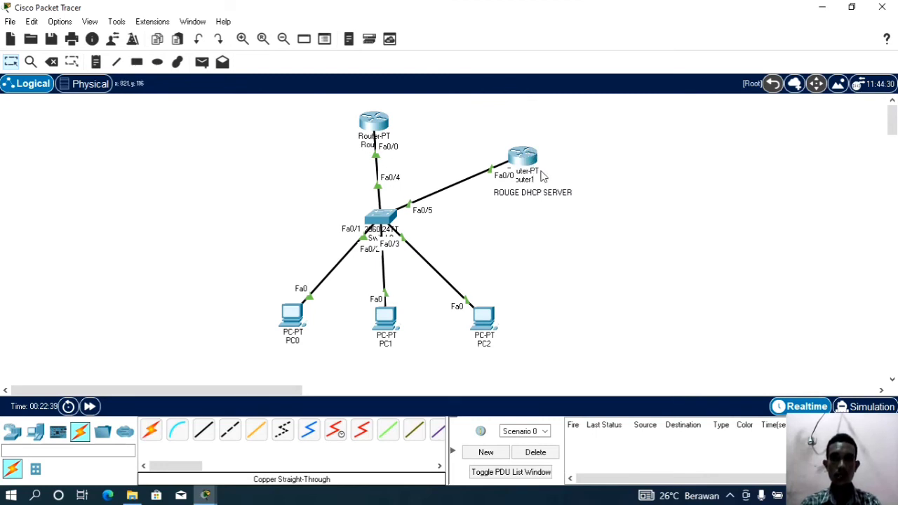
pyautogui.click(519, 161)
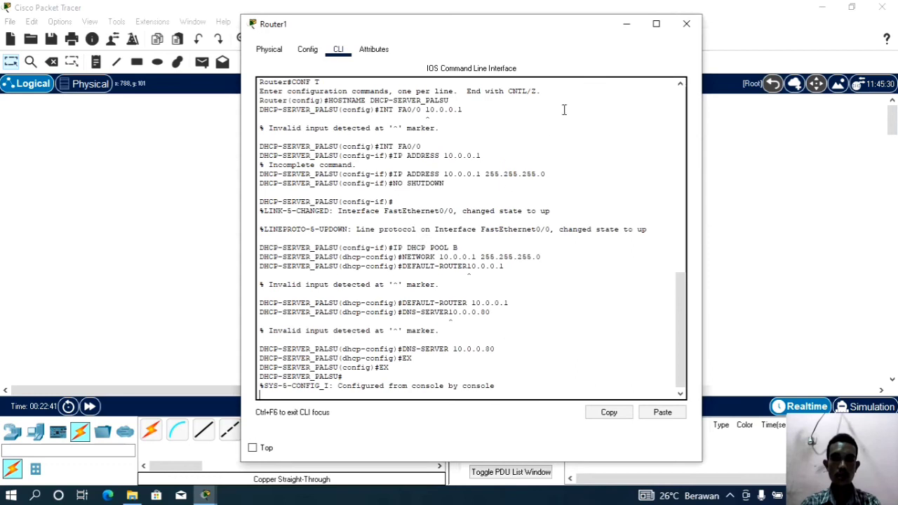
pyautogui.click(686, 24)
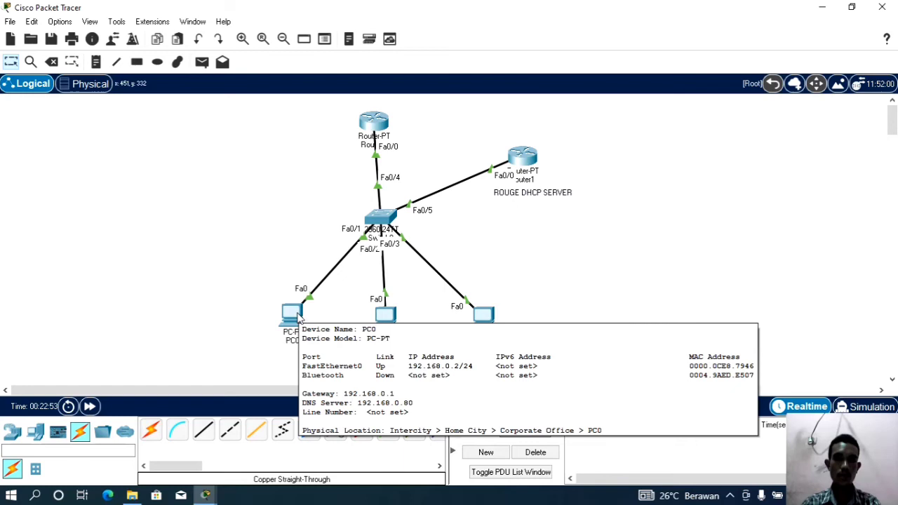
# Step: Request a new DHCP address on PC0, switch its IPv4 configuration to static to retain it, and close the PC's window
pyautogui.click(298, 317)
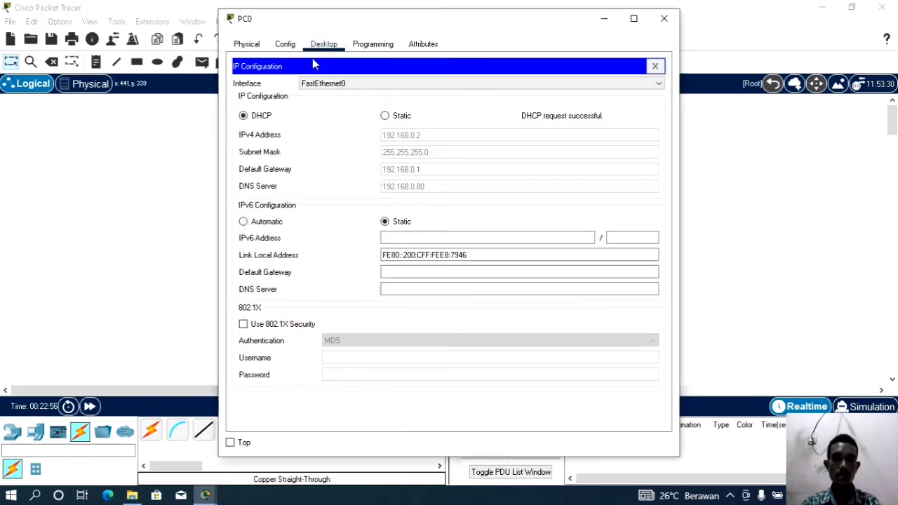
pyautogui.click(387, 116)
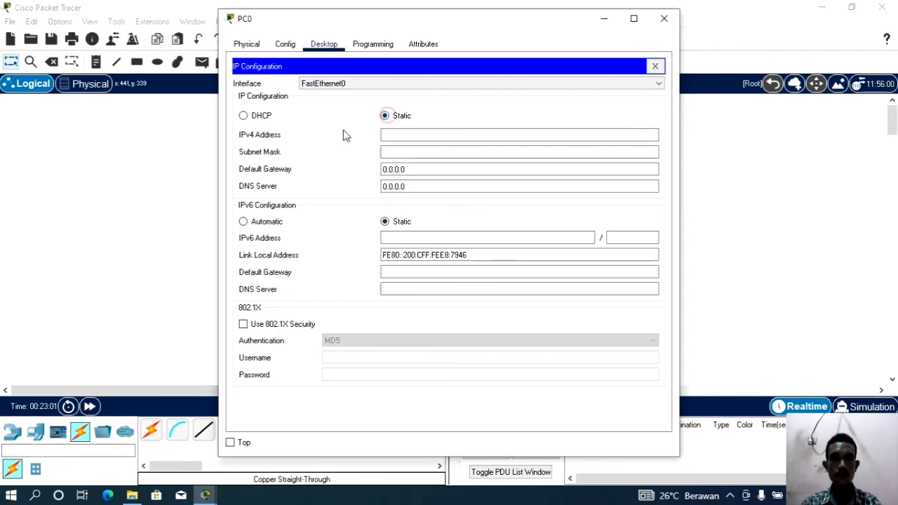
pyautogui.click(243, 117)
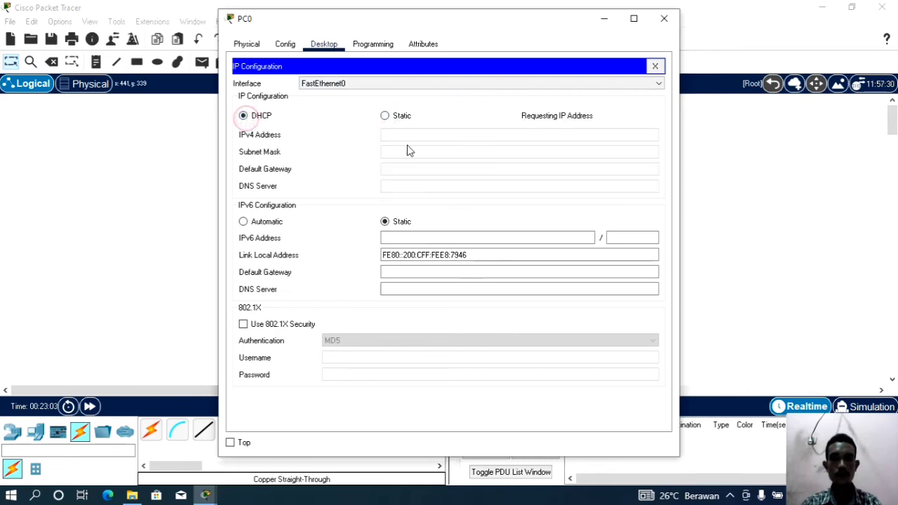
pyautogui.click(385, 117)
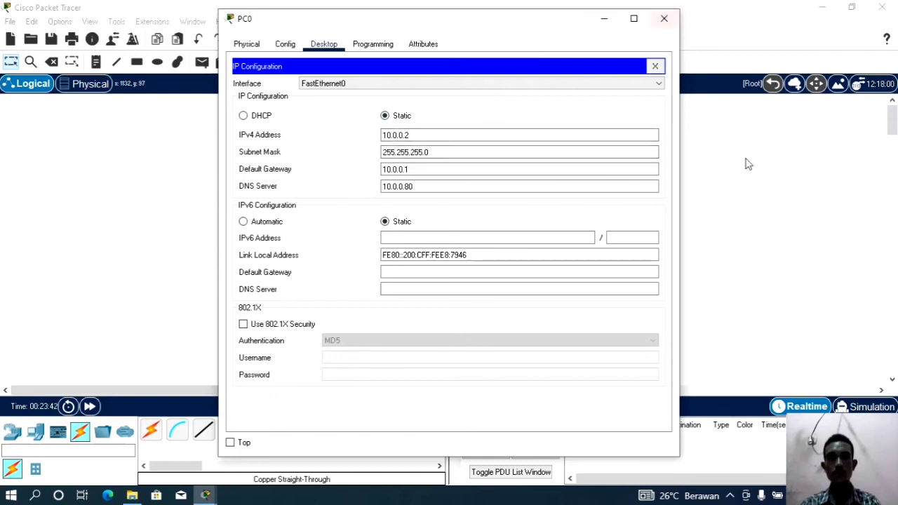
pyautogui.click(664, 20)
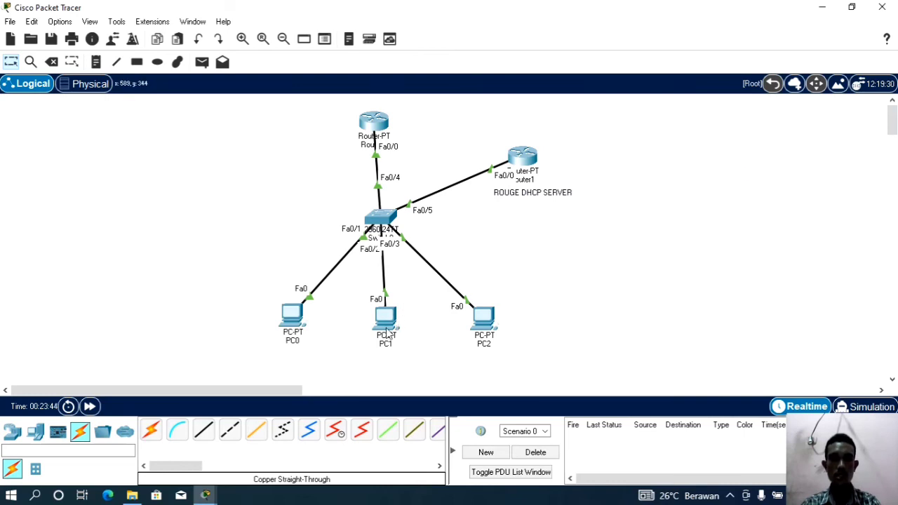
# Step: Renew PC1's IPv4 address through DHCP, set its configuration back to static, and close the PC's window
pyautogui.click(383, 328)
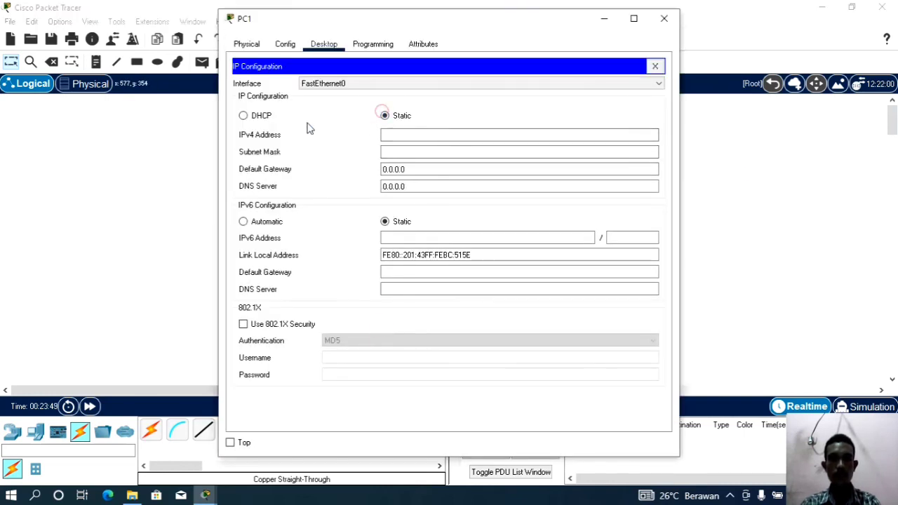
pyautogui.click(243, 116)
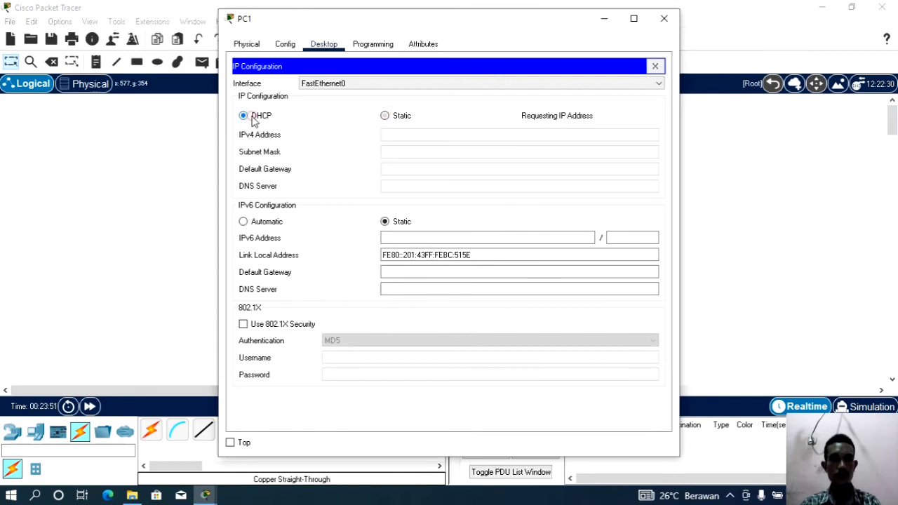
pyautogui.click(385, 116)
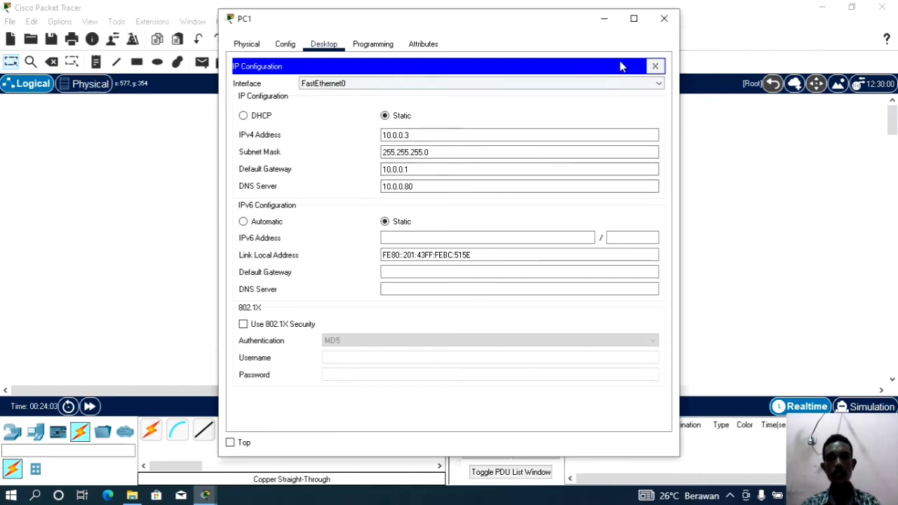
pyautogui.click(664, 18)
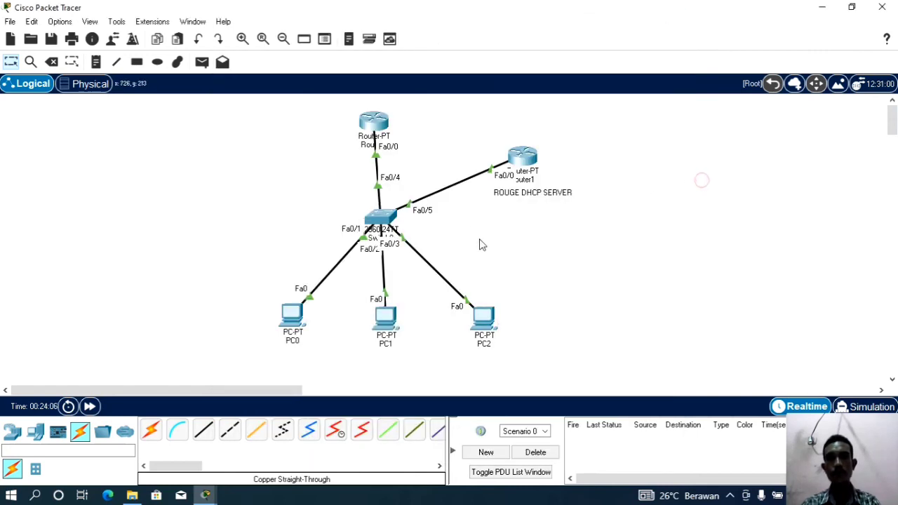
# Step: Renew PC2's IPv4 address through DHCP, return its configuration to static, and close the PC's window
pyautogui.click(484, 319)
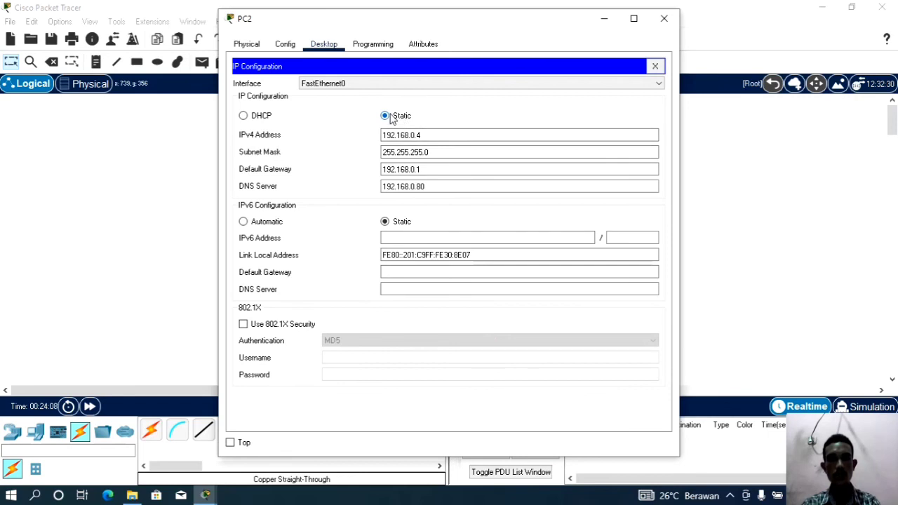
pyautogui.click(261, 116)
pyautogui.click(384, 116)
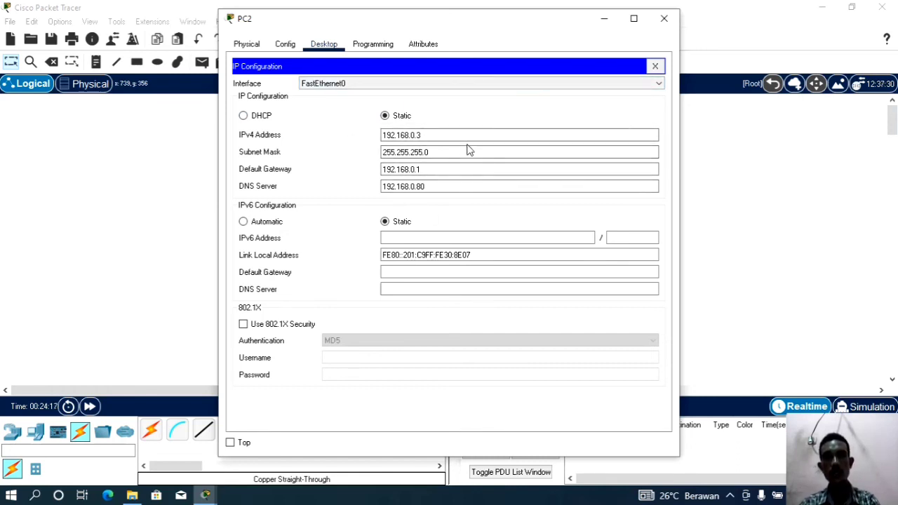
pyautogui.click(664, 21)
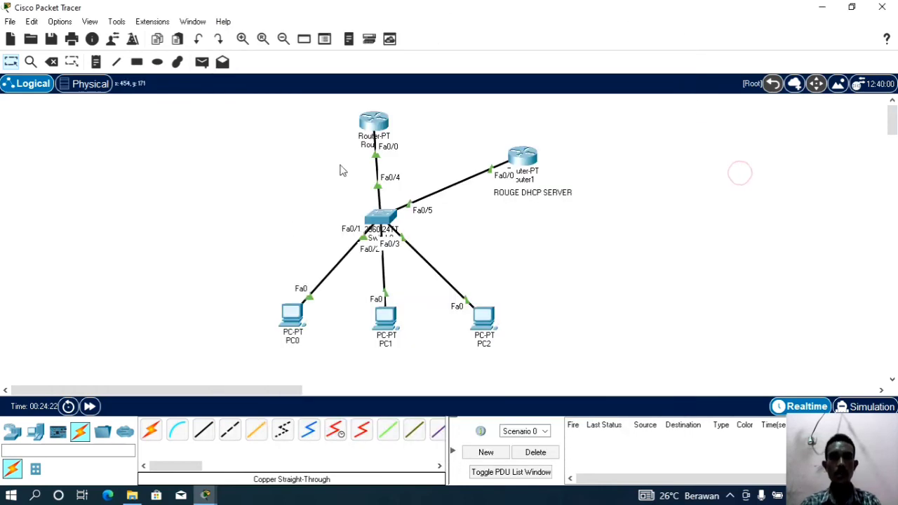
# Step: Enter global configuration mode on Switch0 with EN and CONF T, and enable snooping with IP DHCP SNOOPING VLAN 1
pyautogui.click(379, 223)
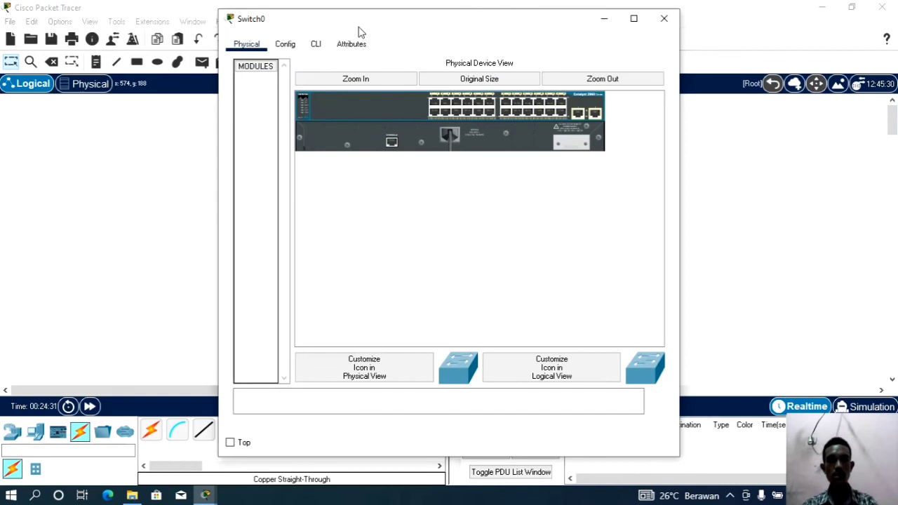
pyautogui.click(316, 45)
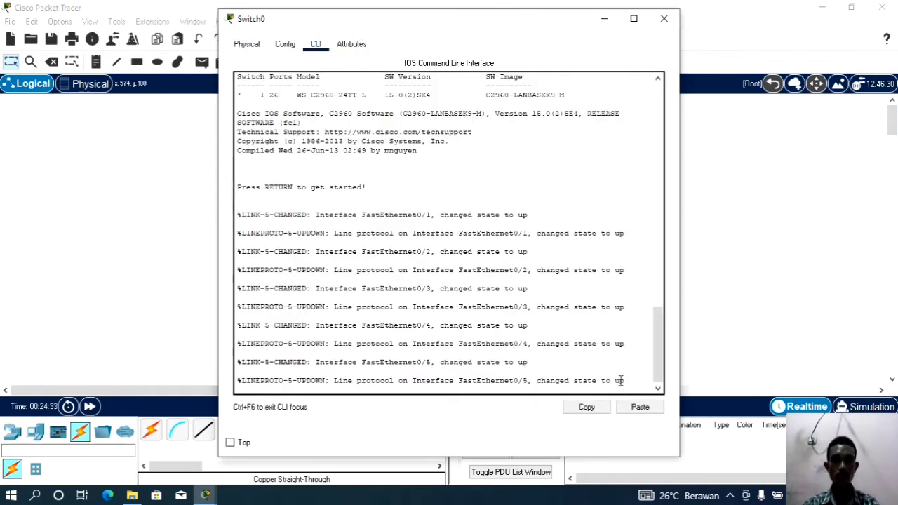
pyautogui.press('Return')
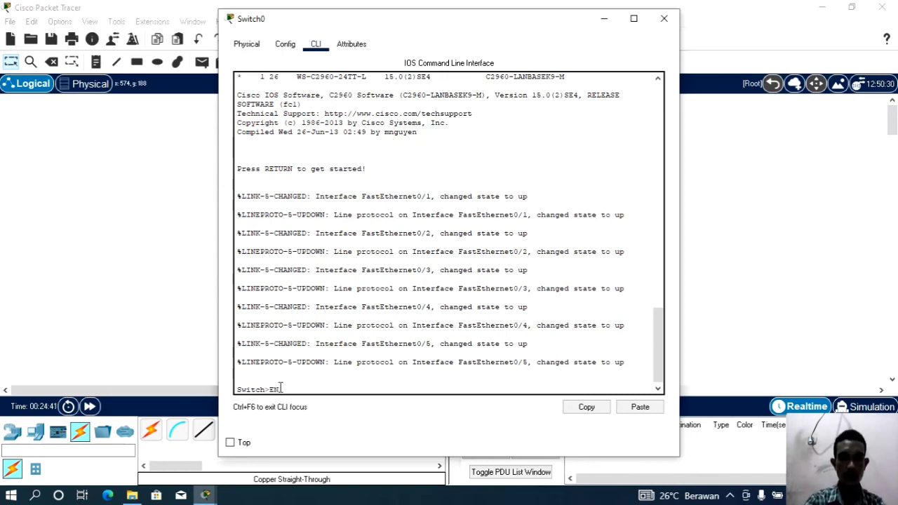
pyautogui.write('EN')
pyautogui.press('Return')
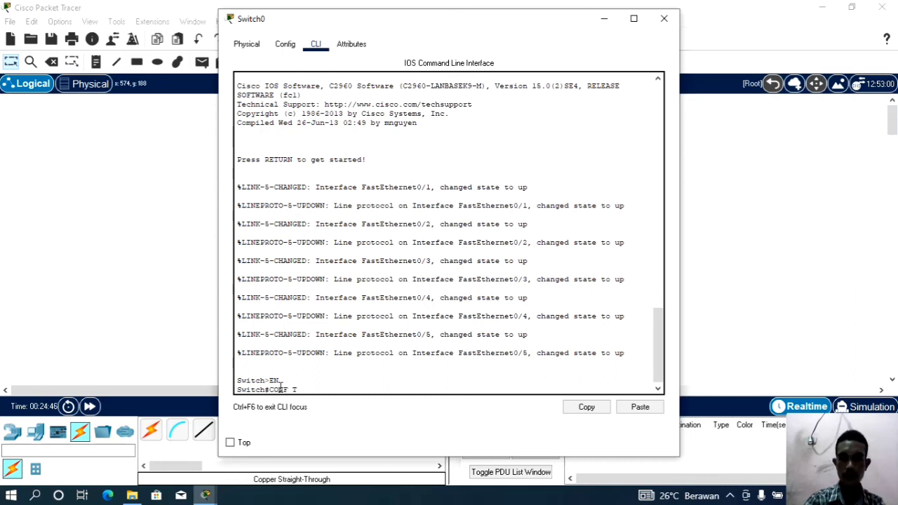
pyautogui.write('CONF T')
pyautogui.press('Return')
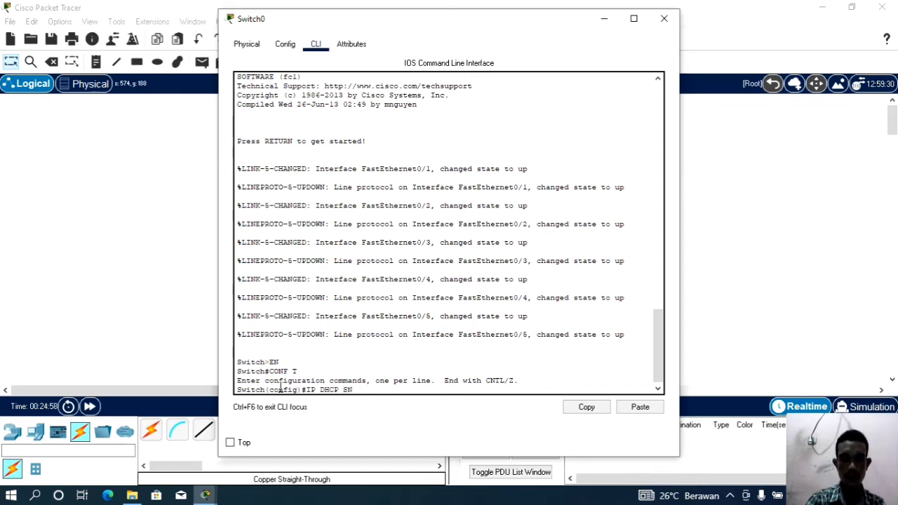
pyautogui.write('PING VLAN 1')
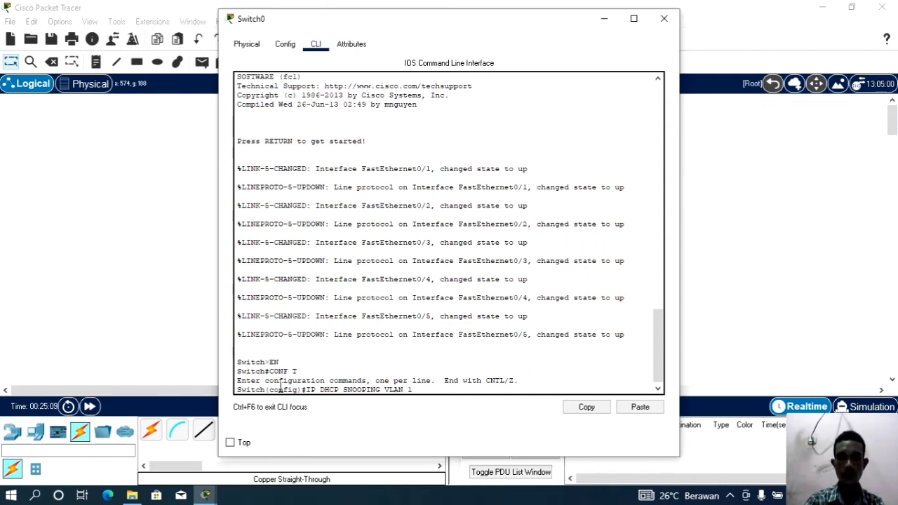
pyautogui.press('Return')
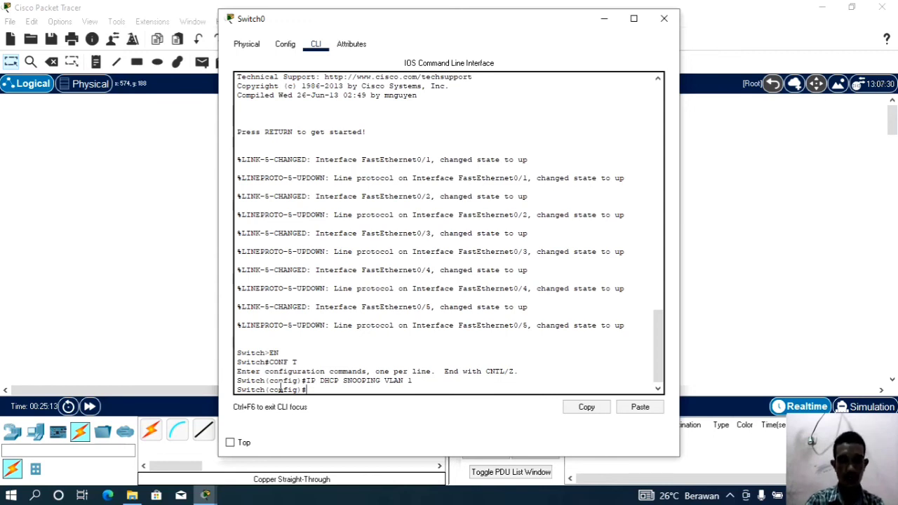
# Step: Make Switch0's FA0/4 interface trusted with IP DHCP SNOOPING TRUST, and leave interface configuration mode with EX
pyautogui.write('INT FA')
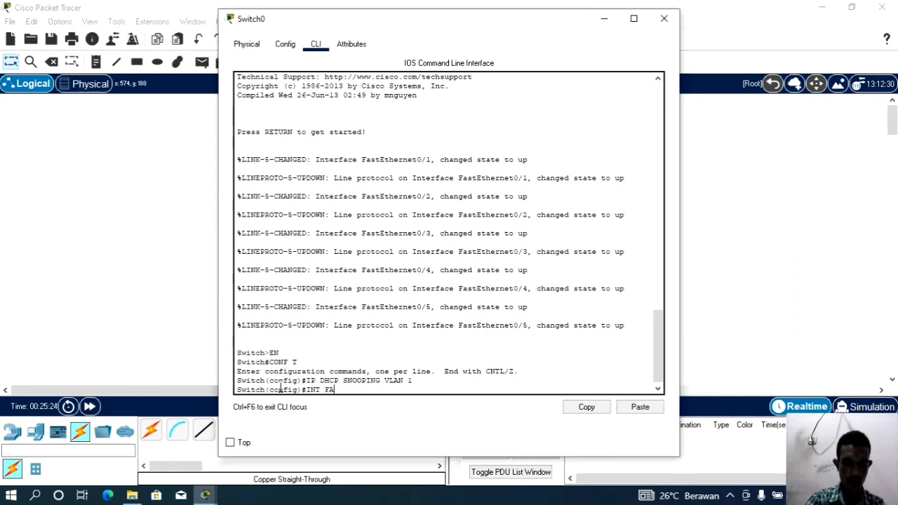
pyautogui.write('4')
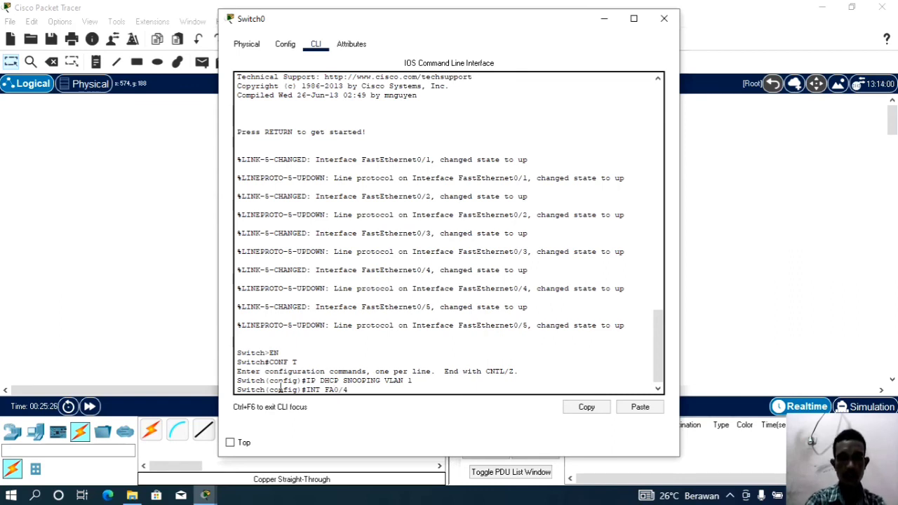
pyautogui.press('Return')
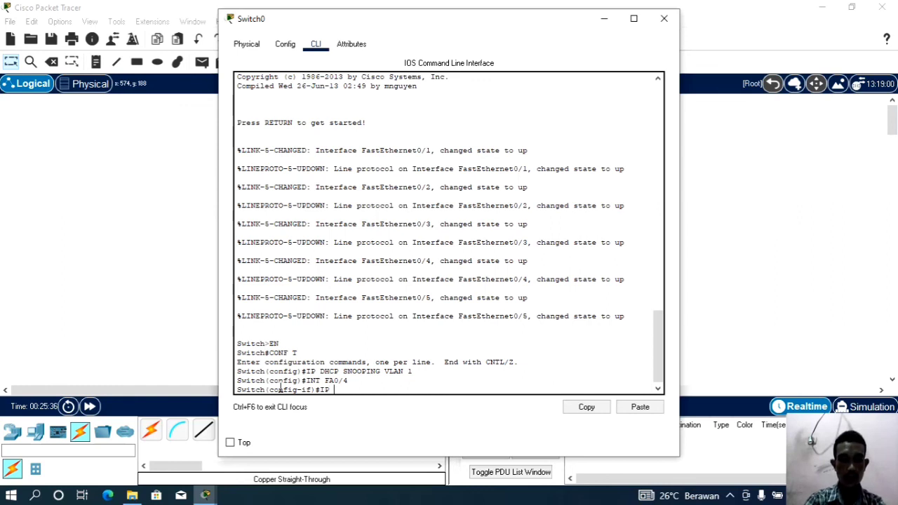
pyautogui.write('CP SNOOPING TRUST')
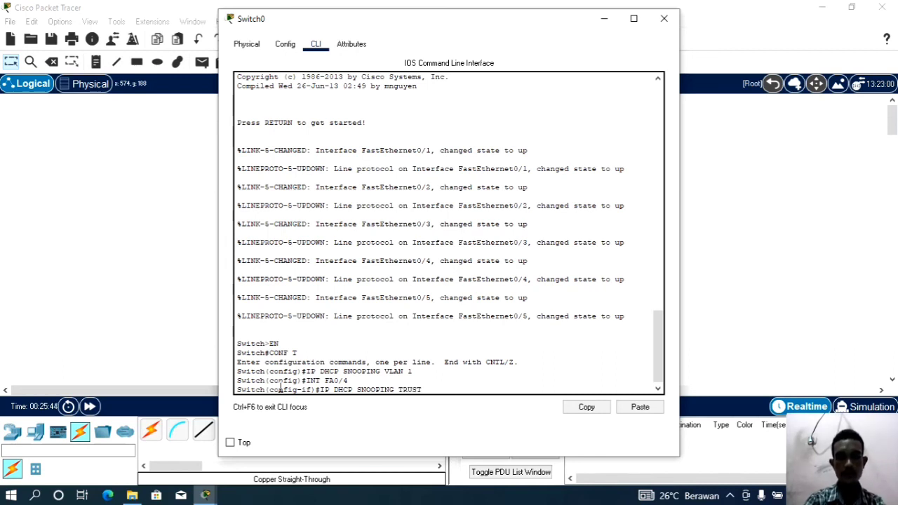
pyautogui.press('Return')
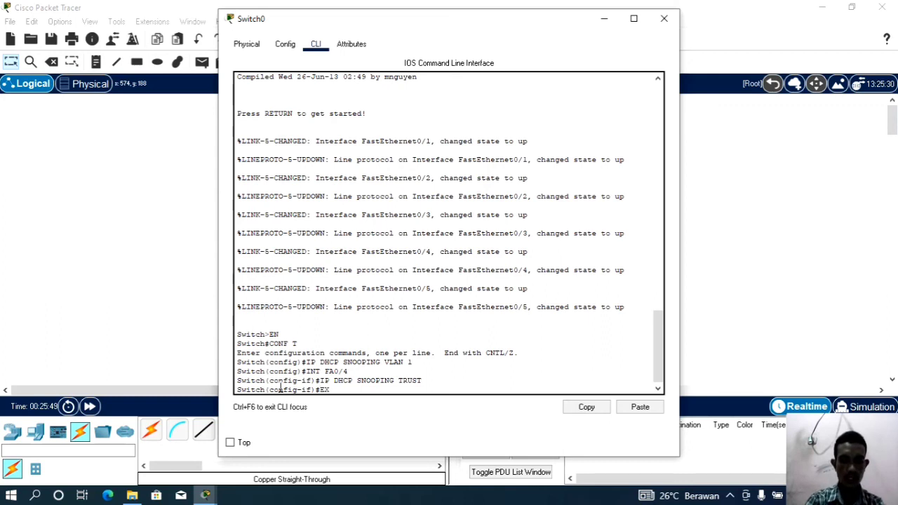
pyautogui.write('EX')
pyautogui.press('Return')
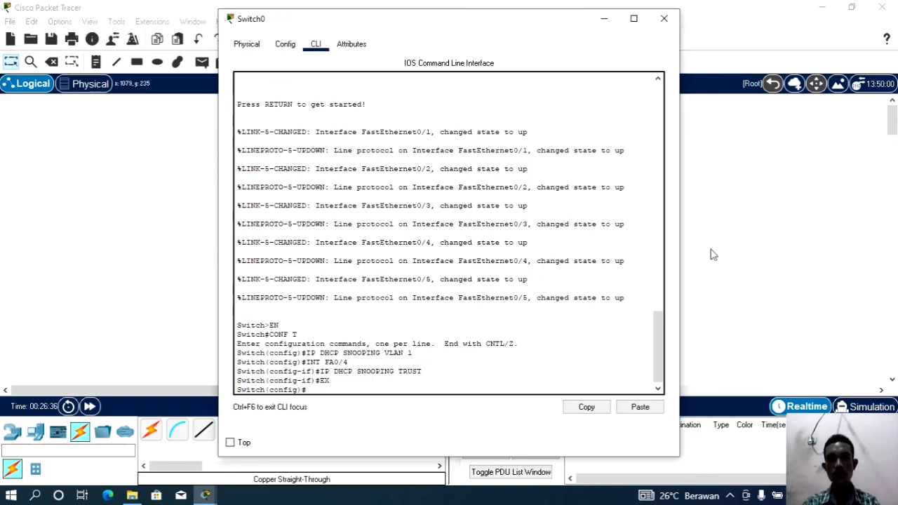
# Step: Leave Switch0's window, open Router0's command line, and enter privileged mode with EN
pyautogui.click(725, 212)
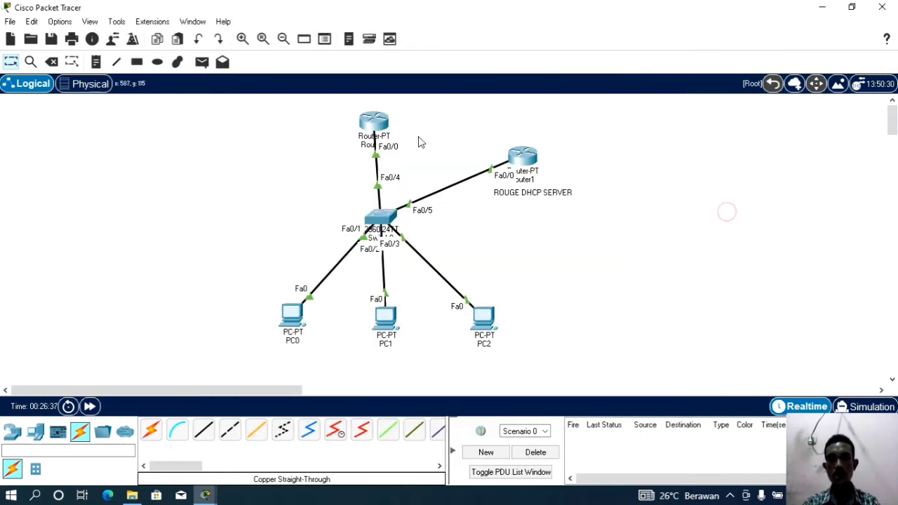
pyautogui.click(373, 126)
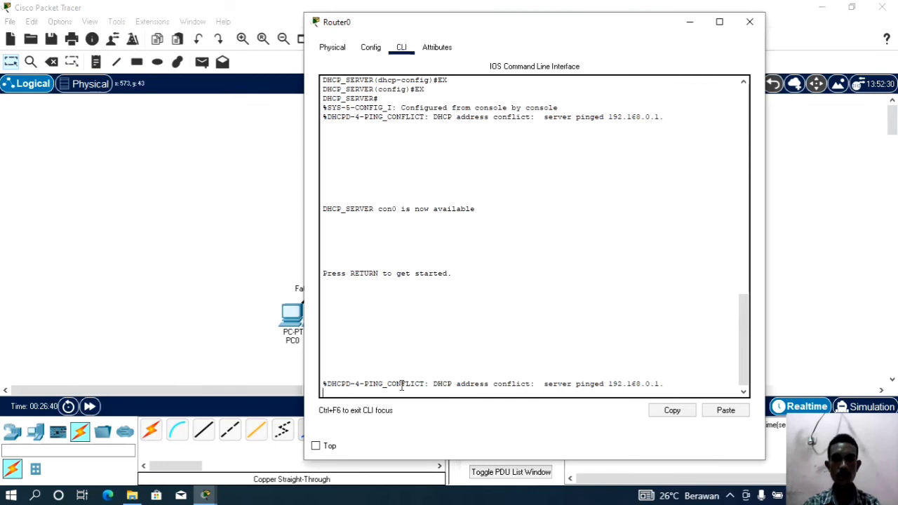
pyautogui.press('Return')
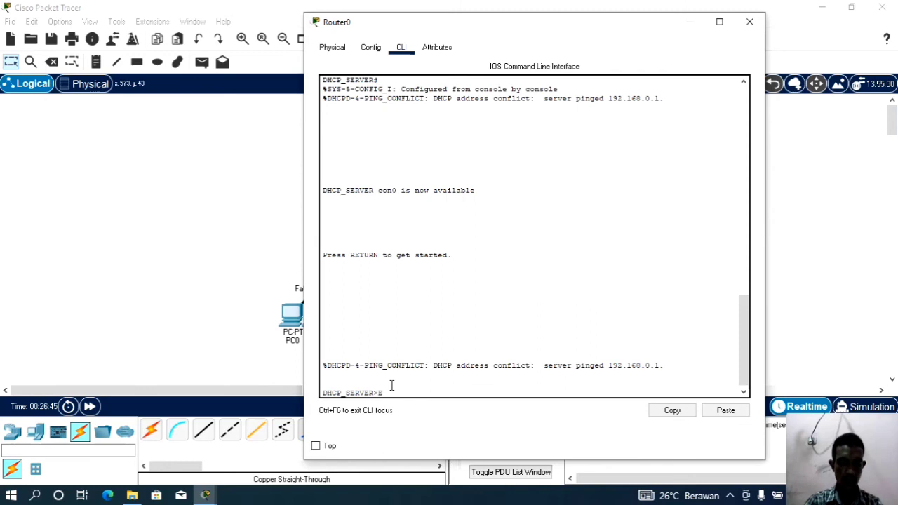
pyautogui.write('EN')
pyautogui.press('Return')
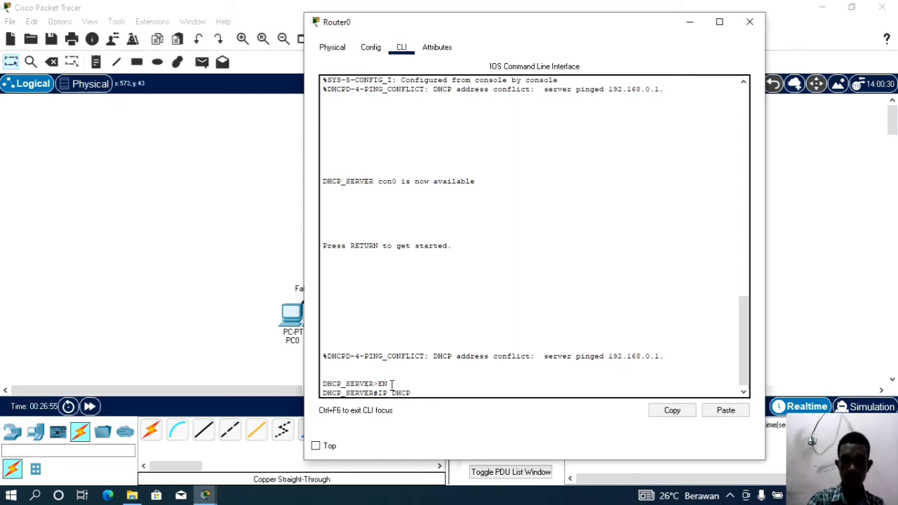
# Step: Try to run IP DHCP RELAY INFORMATION TRUST-ALL on Router0 from privileged mode
pyautogui.write('AY')
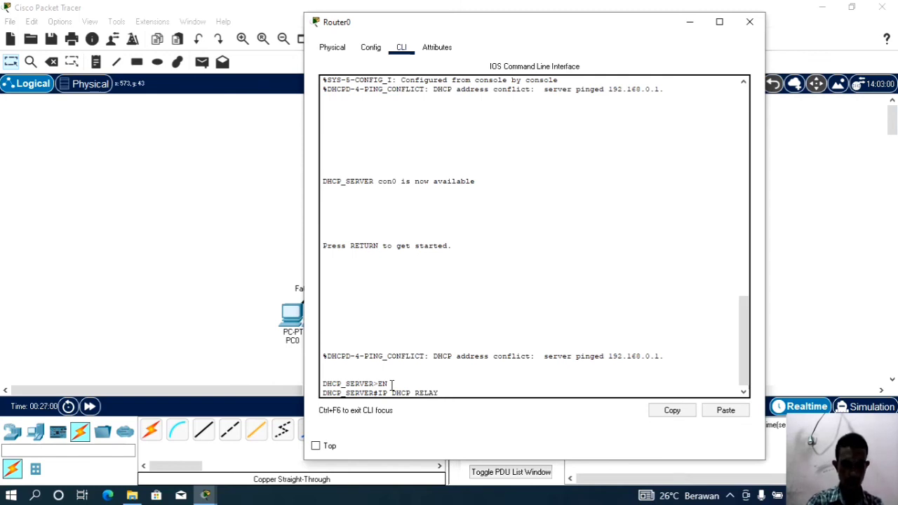
pyautogui.write(' INFORMATION')
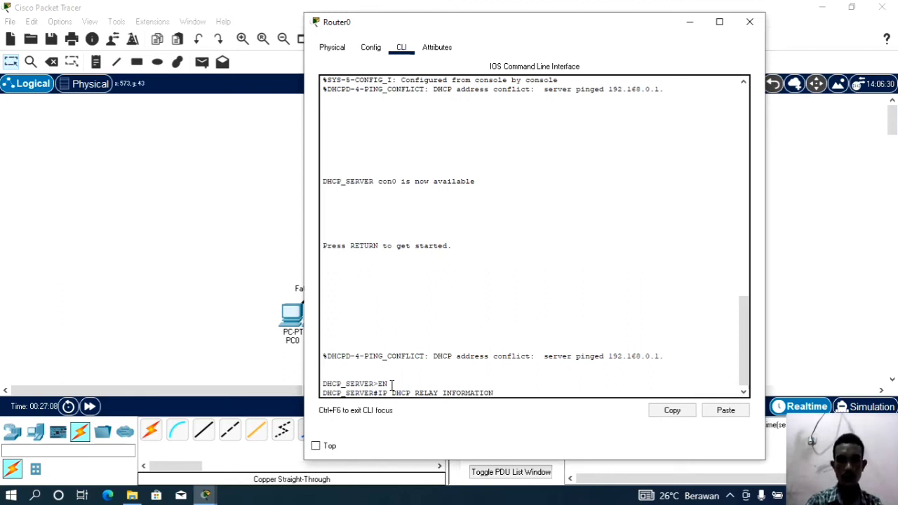
pyautogui.write('TRUST-ALL')
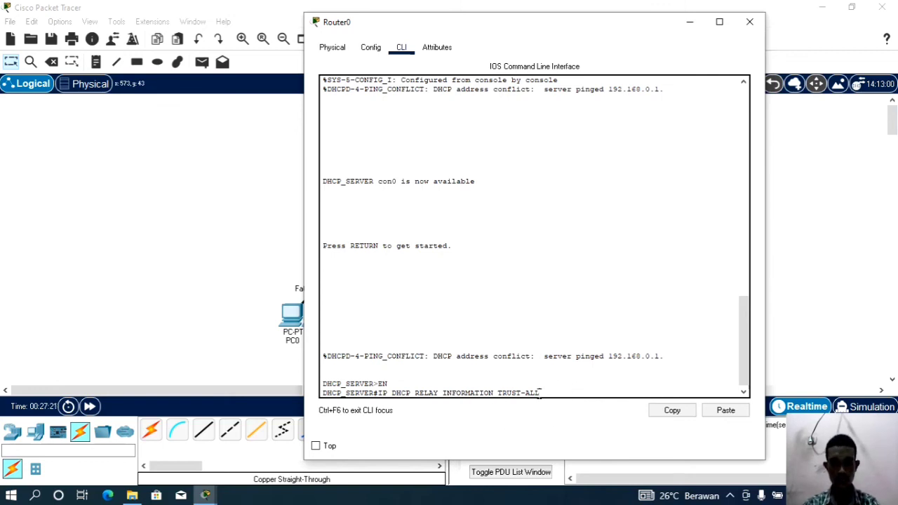
pyautogui.press('Return')
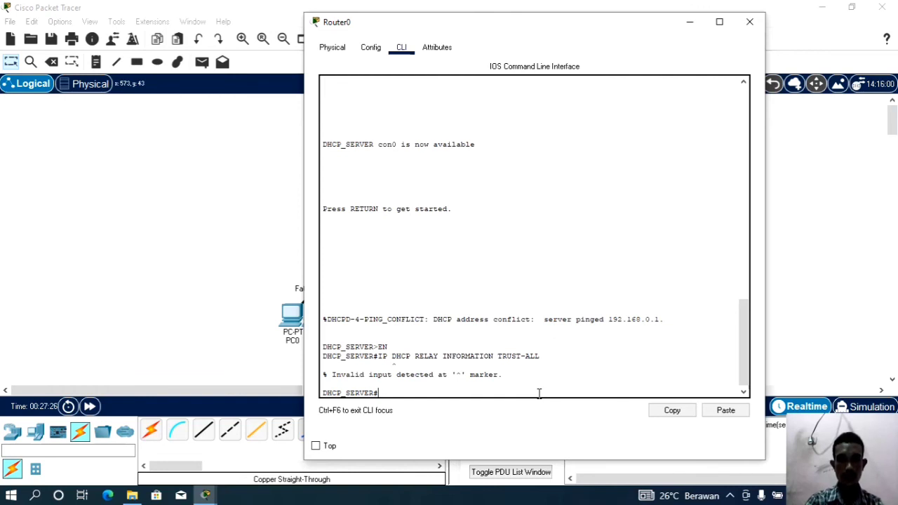
pyautogui.press('Up')
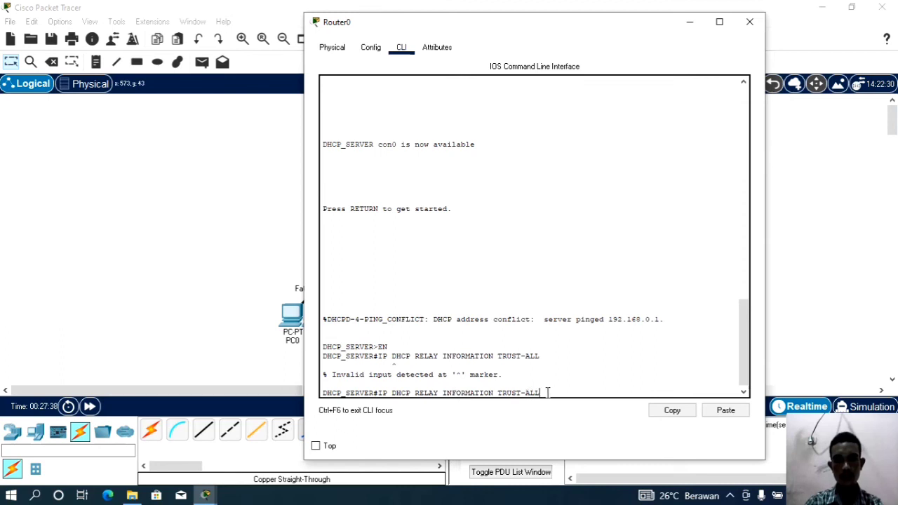
pyautogui.press('BackSpace')
pyautogui.press('BackSpace')
pyautogui.press('BackSpace')
pyautogui.press('BackSpace')
pyautogui.press('BackSpace')
pyautogui.press('BackSpace')
pyautogui.press('BackSpace')
pyautogui.press('BackSpace')
pyautogui.press('BackSpace')
pyautogui.press('BackSpace')
pyautogui.press('BackSpace')
pyautogui.press('BackSpace')
pyautogui.press('BackSpace')
pyautogui.press('BackSpace')
pyautogui.press('BackSpace')
pyautogui.press('BackSpace')
pyautogui.press('BackSpace')
pyautogui.press('BackSpace')
pyautogui.press('BackSpace')
pyautogui.press('BackSpace')
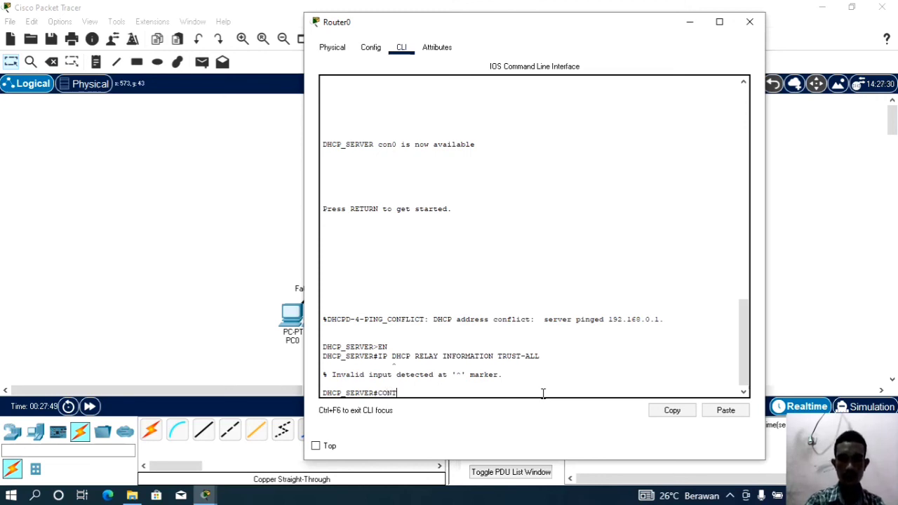
# Step: From global configuration mode (CONF T) on Router0, run IP DHCP RELAY INFORMATION TRUST-ALL, and leave configuration mode with EX
pyautogui.write('CONF')
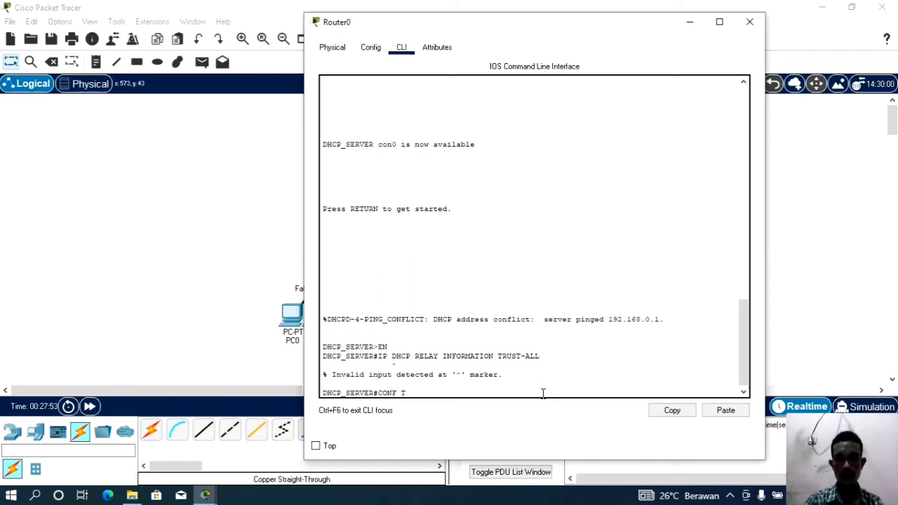
pyautogui.write(' T')
pyautogui.press('Return')
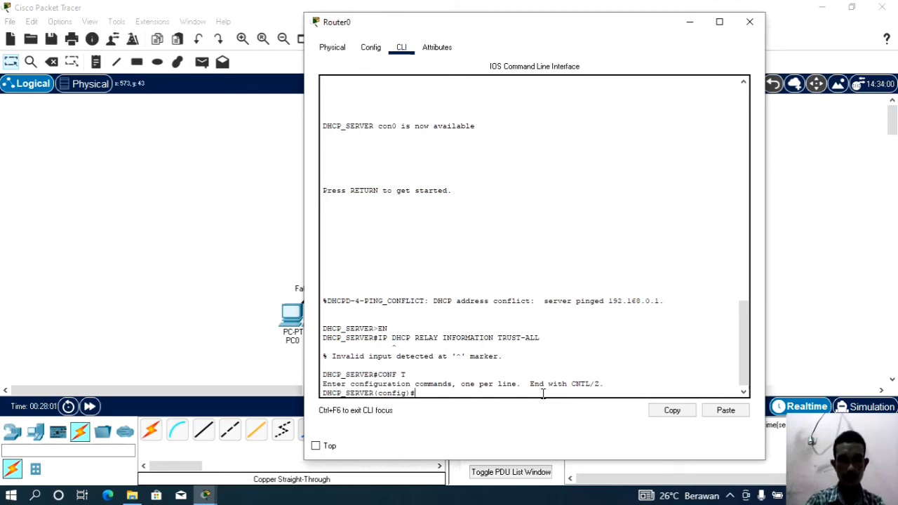
pyautogui.write('IP DHCP')
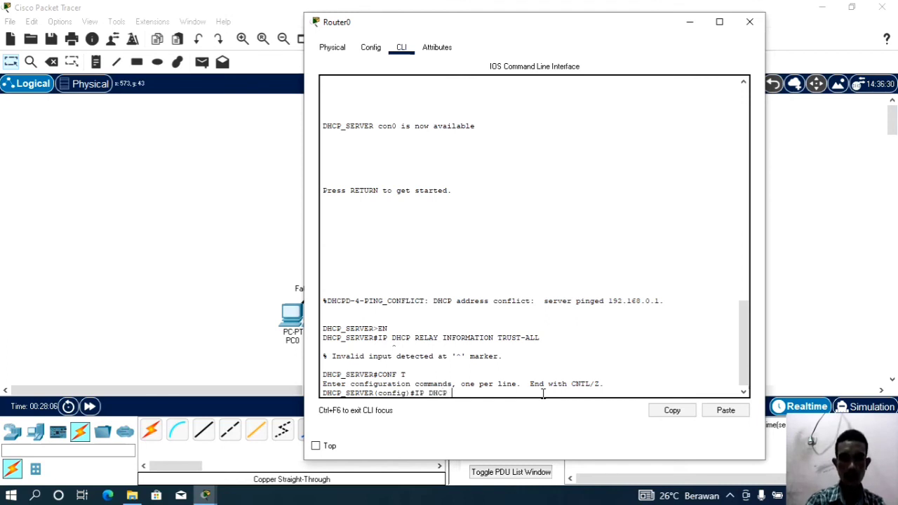
pyautogui.write(' RELAY I')
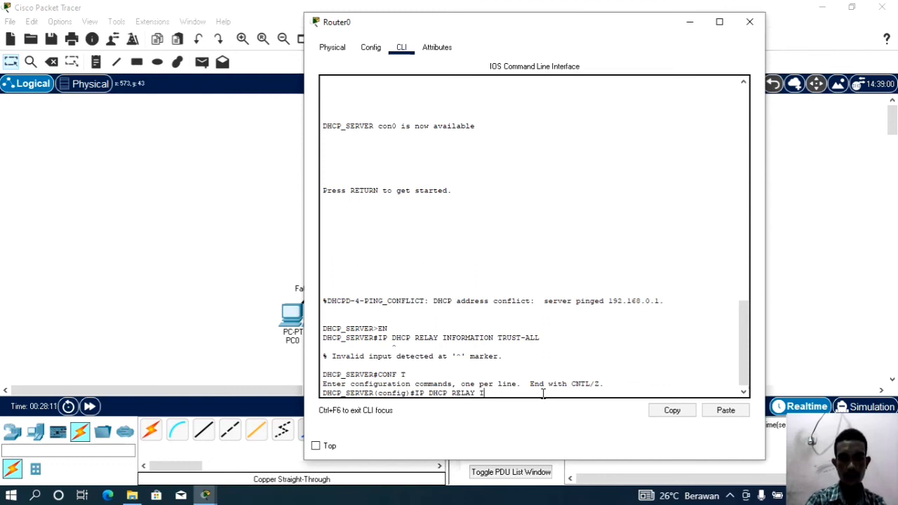
pyautogui.write('NFORMATION TRUST-ALL')
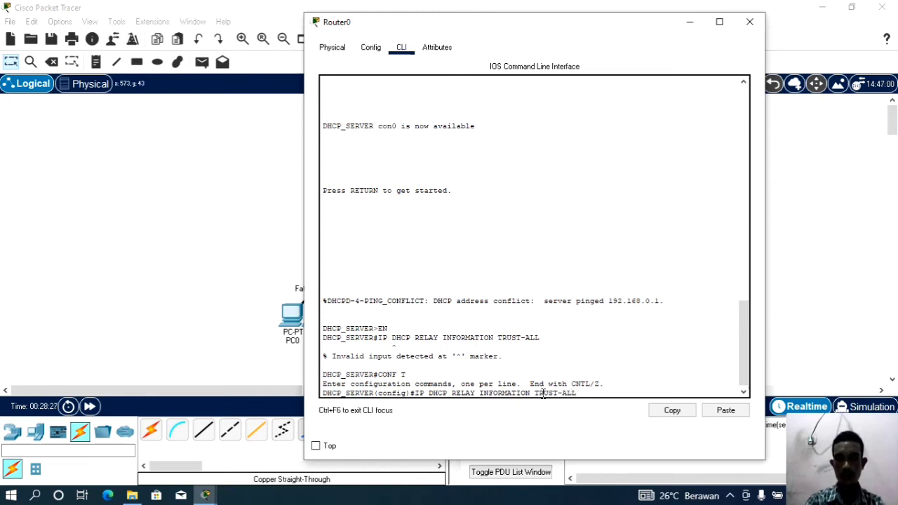
pyautogui.press('Return')
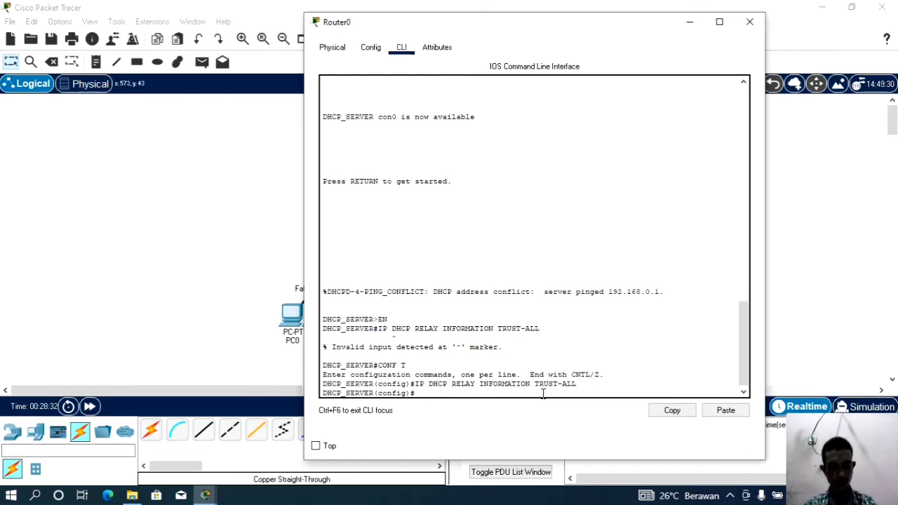
pyautogui.write('EX')
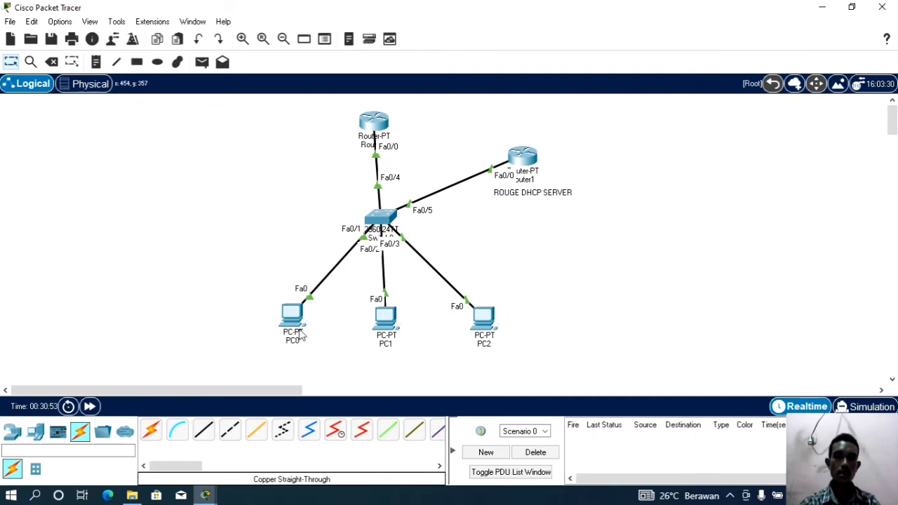
# Step: Renew PC0's address by switching its IPv4 configuration between Static and DHCP twice, ending on DHCP, and close its window
pyautogui.click(294, 322)
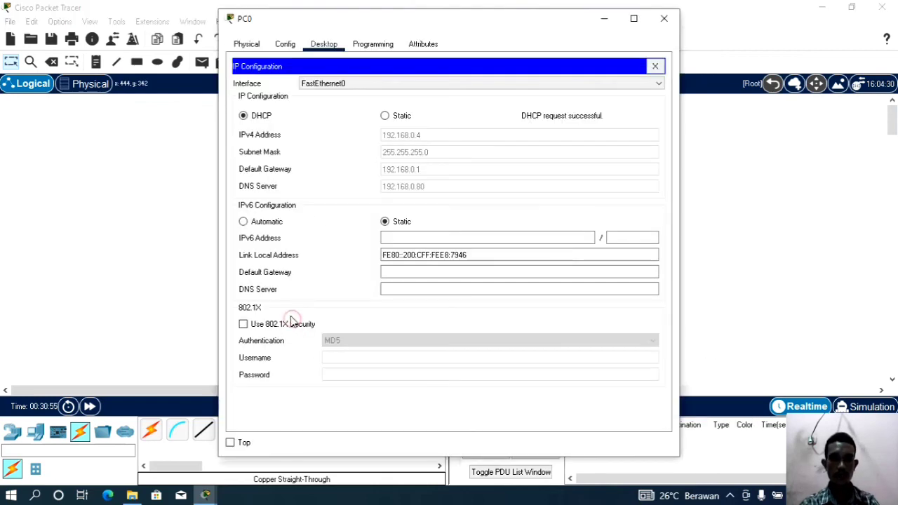
pyautogui.click(385, 116)
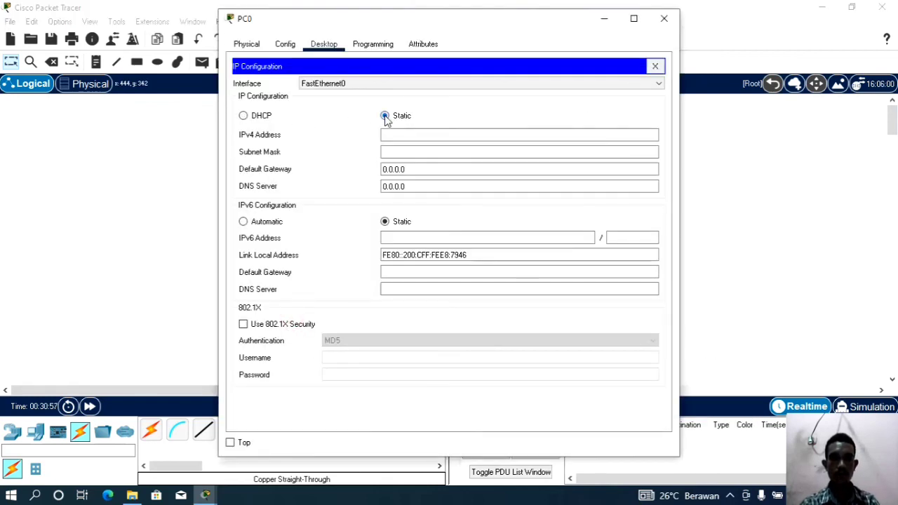
pyautogui.click(244, 116)
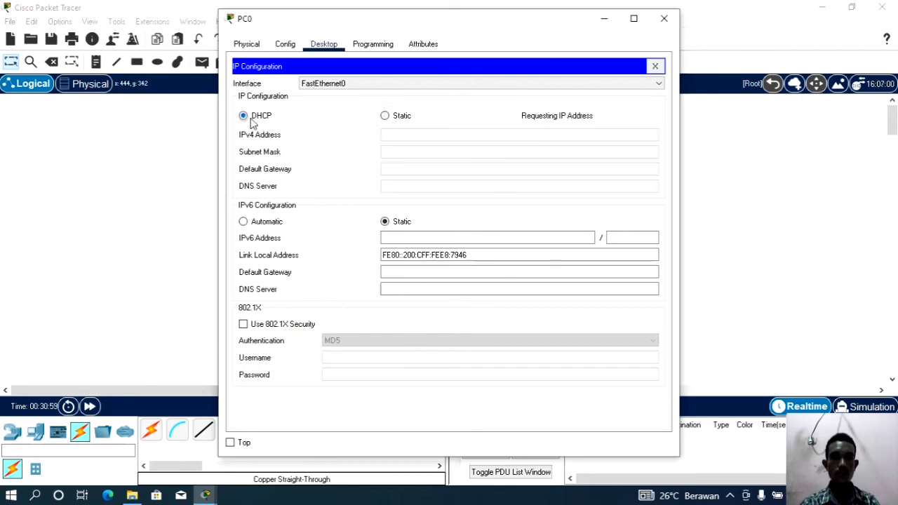
pyautogui.click(385, 117)
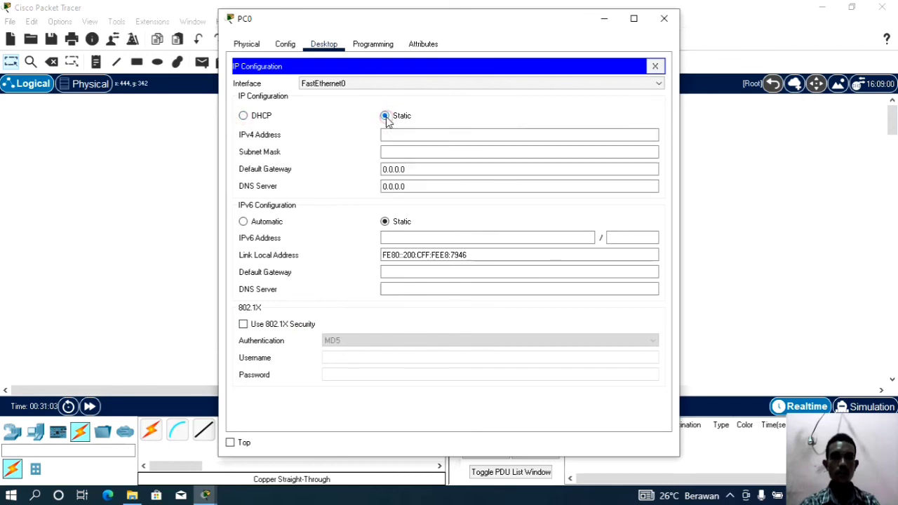
pyautogui.click(244, 116)
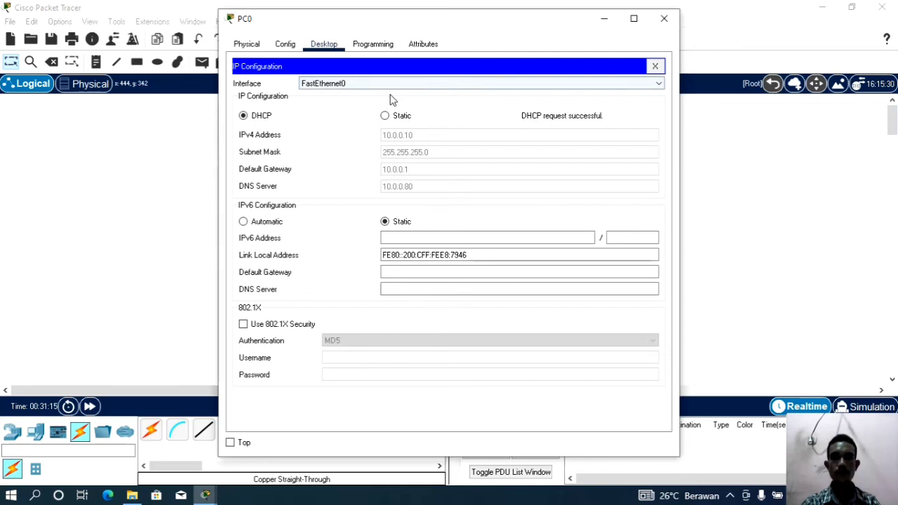
pyautogui.click(663, 18)
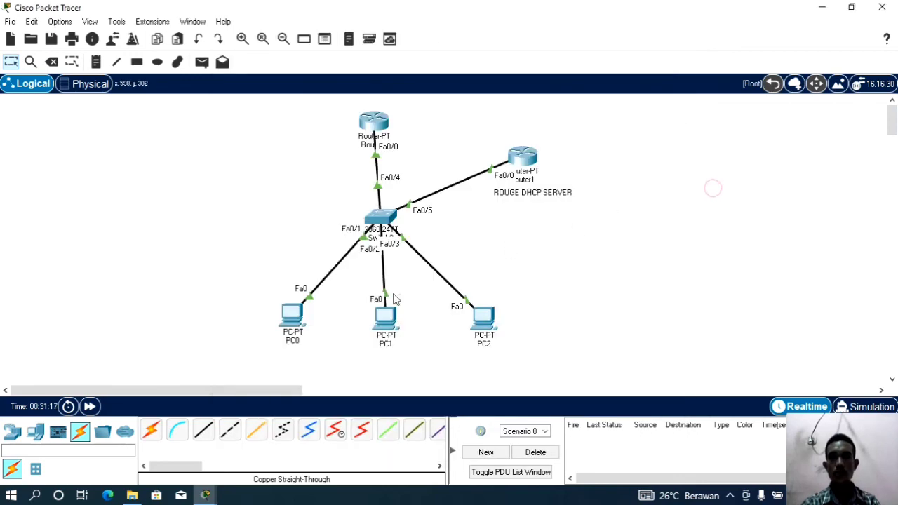
# Step: Request a new IPv4 lease on PC1 by toggling between Static and DHCP, ending on DHCP, and leave its window
pyautogui.click(390, 317)
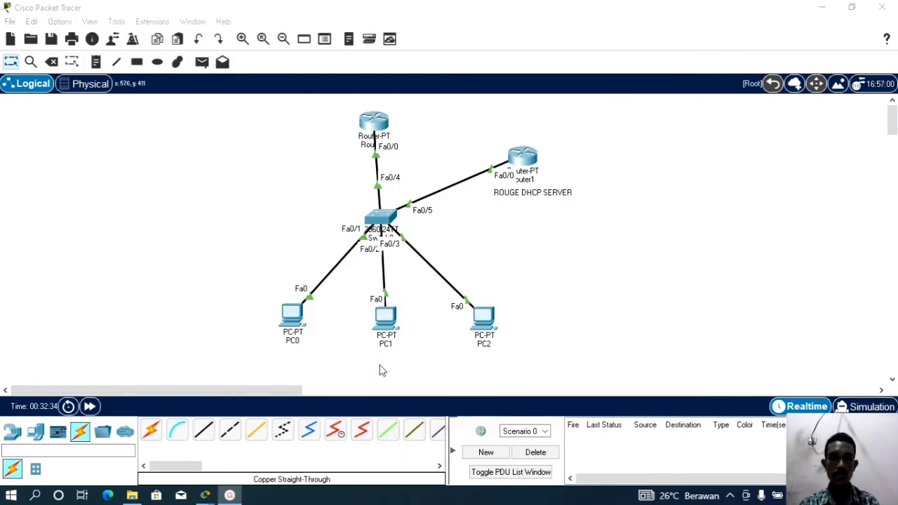
pyautogui.click(385, 323)
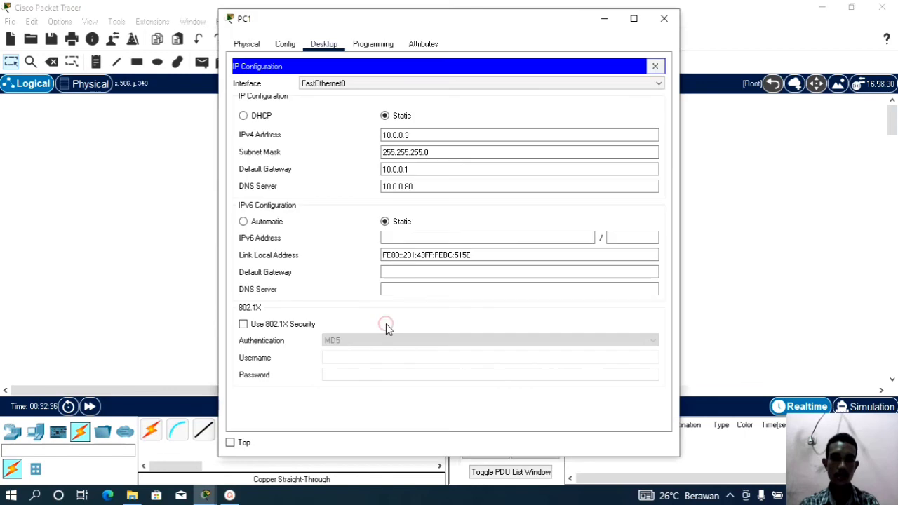
pyautogui.click(385, 117)
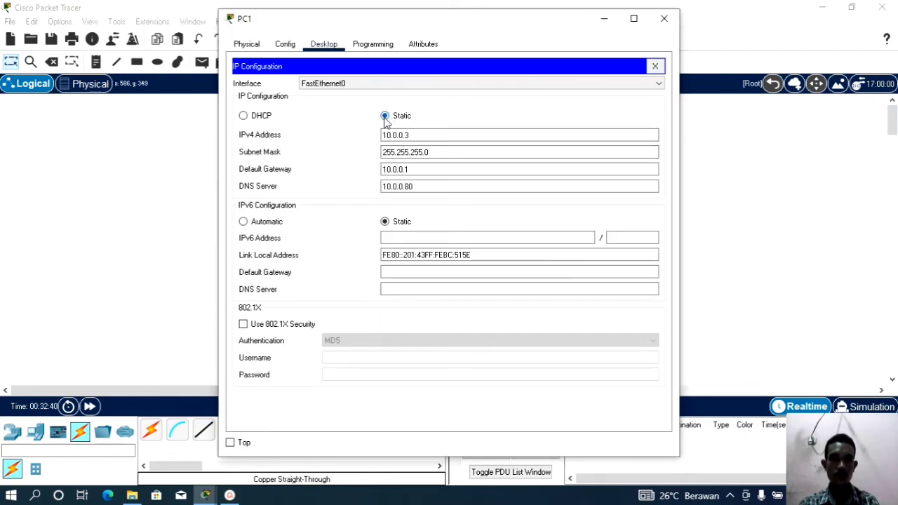
pyautogui.click(242, 115)
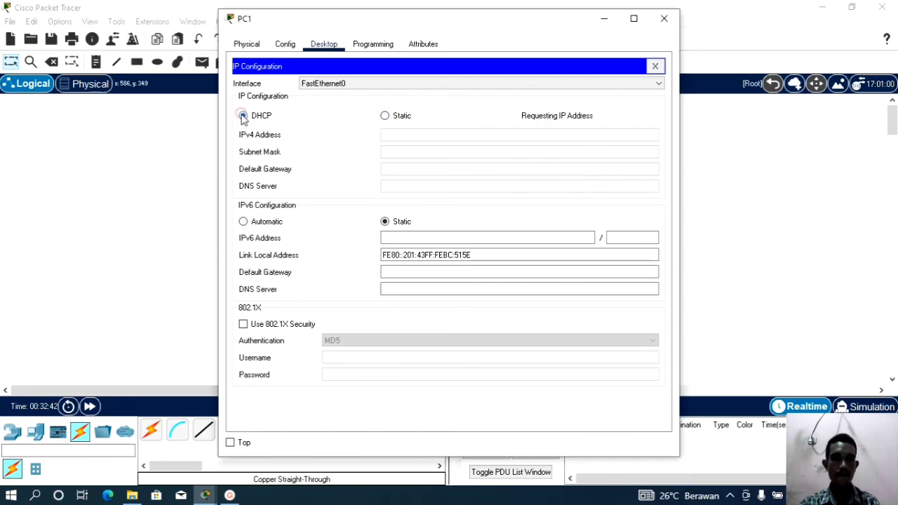
pyautogui.click(385, 117)
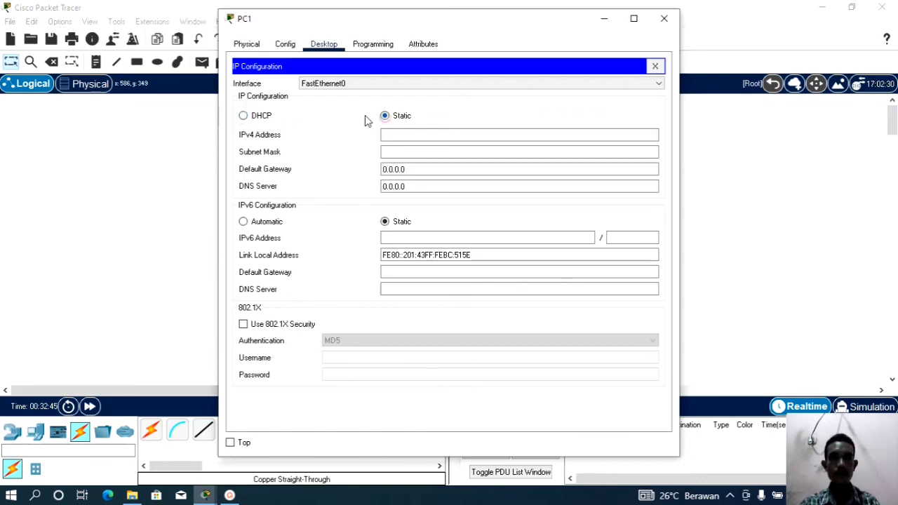
pyautogui.click(242, 116)
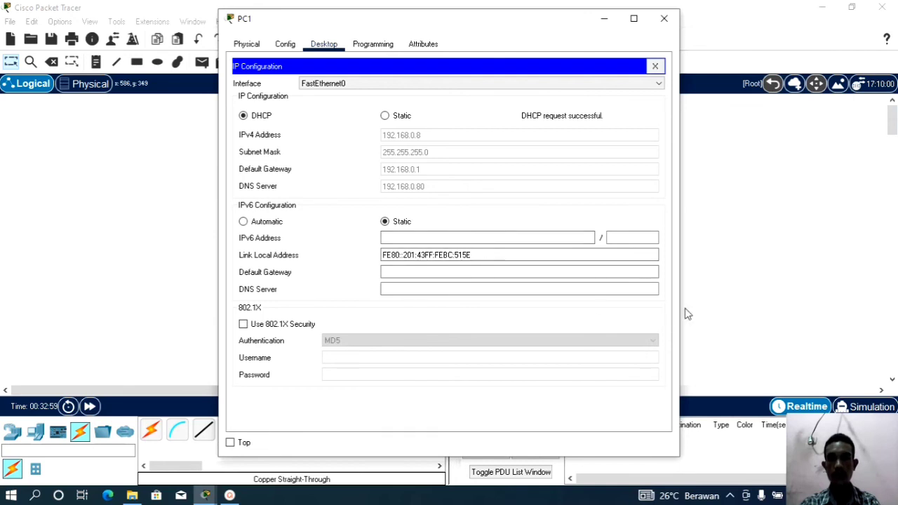
pyautogui.click(775, 295)
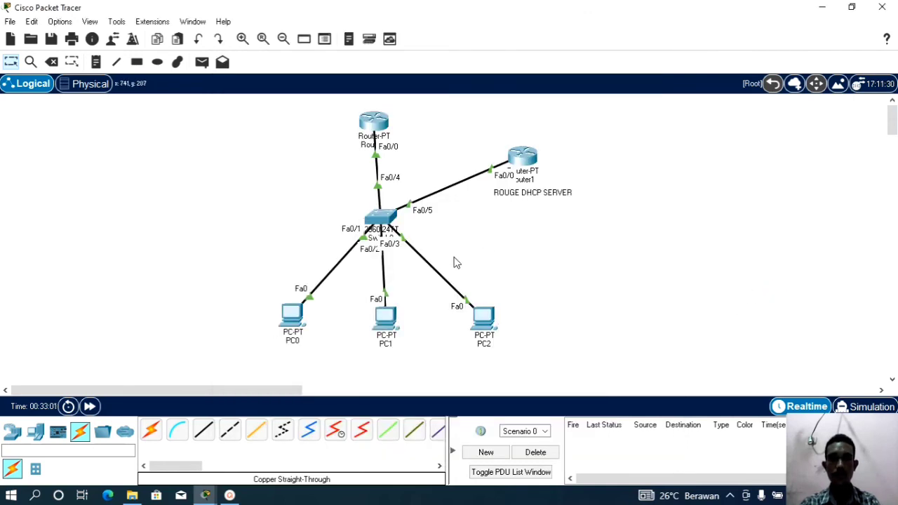
# Step: Request a fresh IPv4 lease on PC2 by switching from Static to DHCP, and minimize its window
pyautogui.click(483, 318)
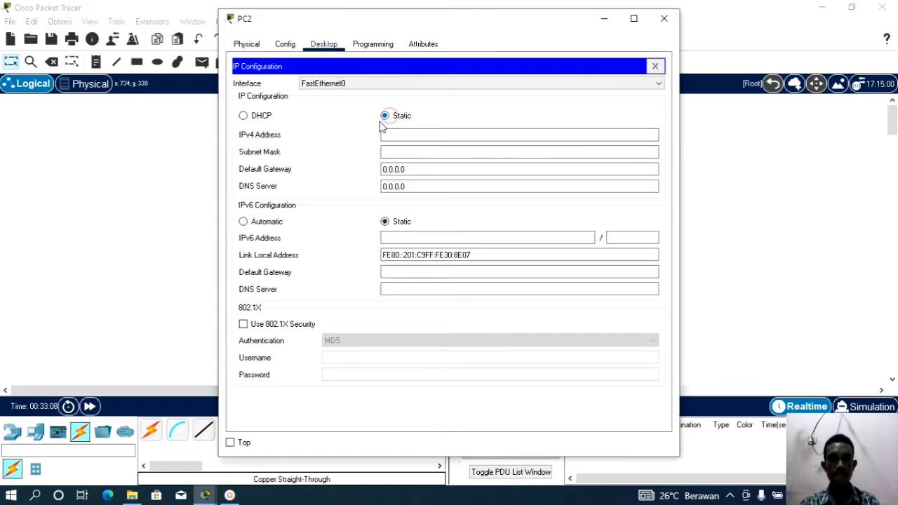
pyautogui.click(243, 115)
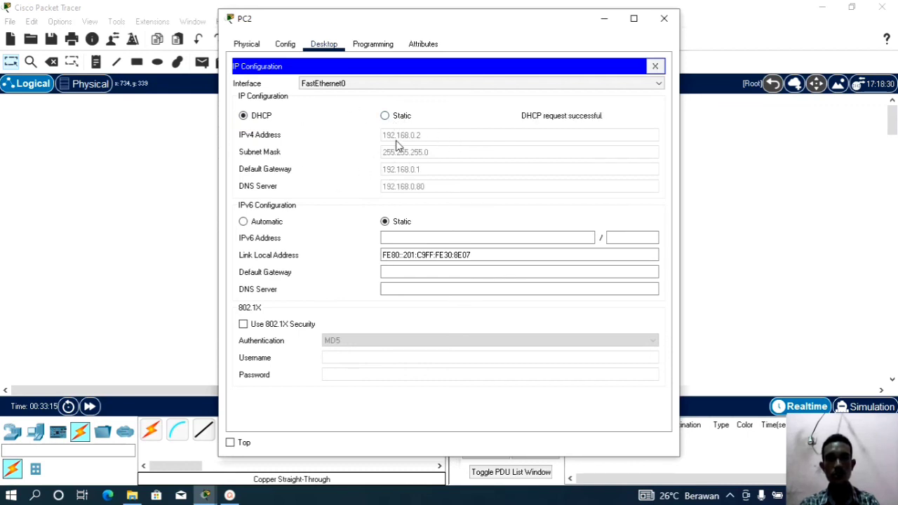
pyautogui.click(607, 21)
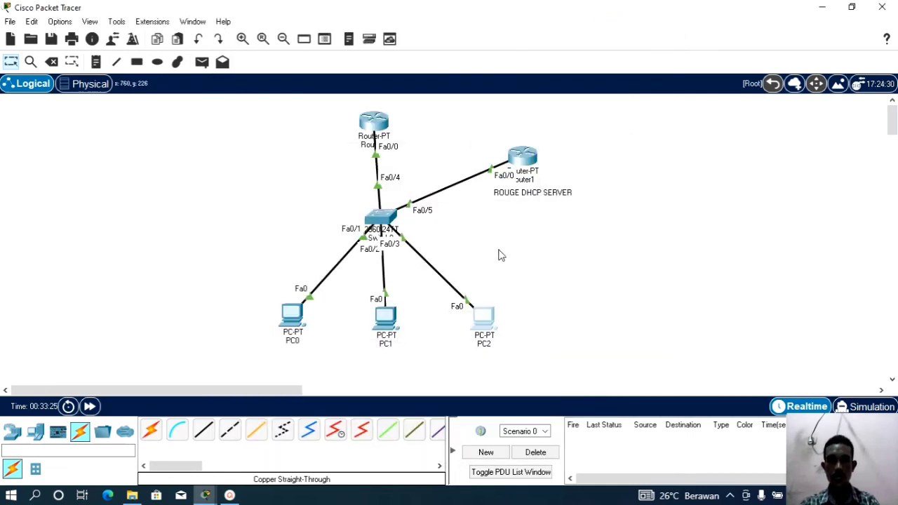